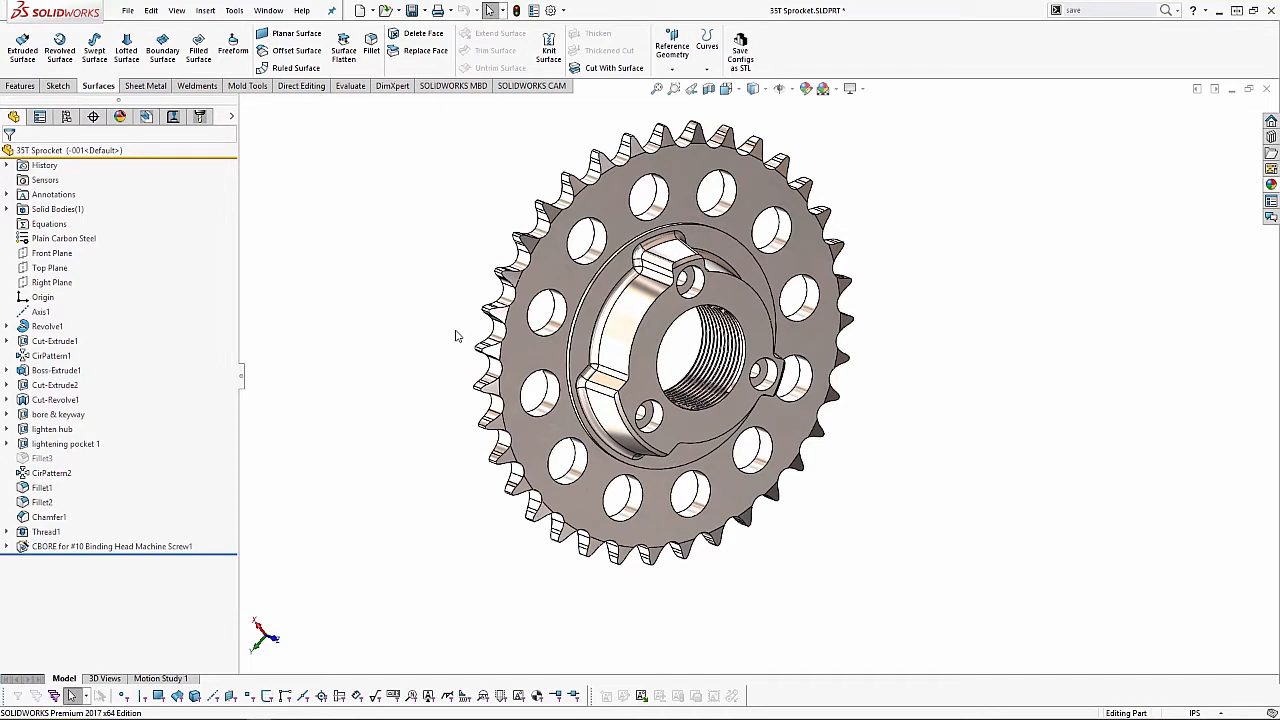
- Activate the sprocket's CAM configuration and bring up the SOLIDWORKS CAM tree and commands
scroll(690, 330, "down", 2)
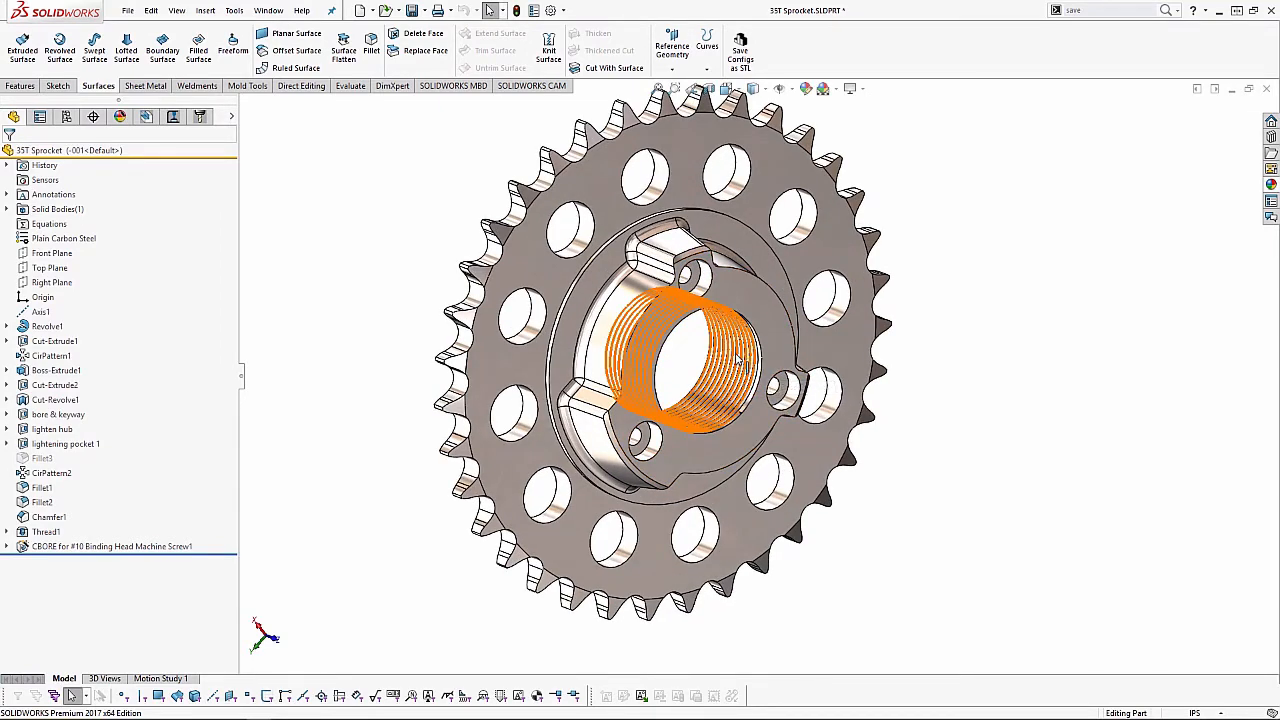
middle_click_drag(740, 362, 776, 394)
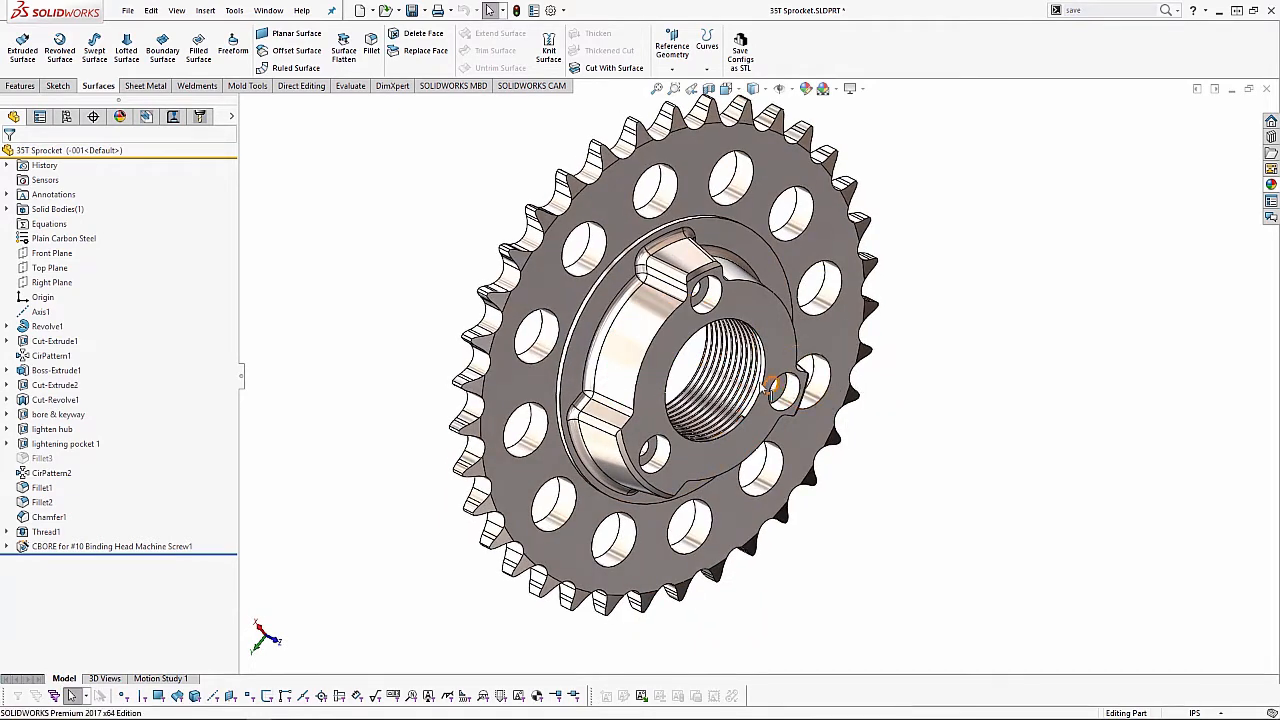
scroll(778, 394, "down", 5)
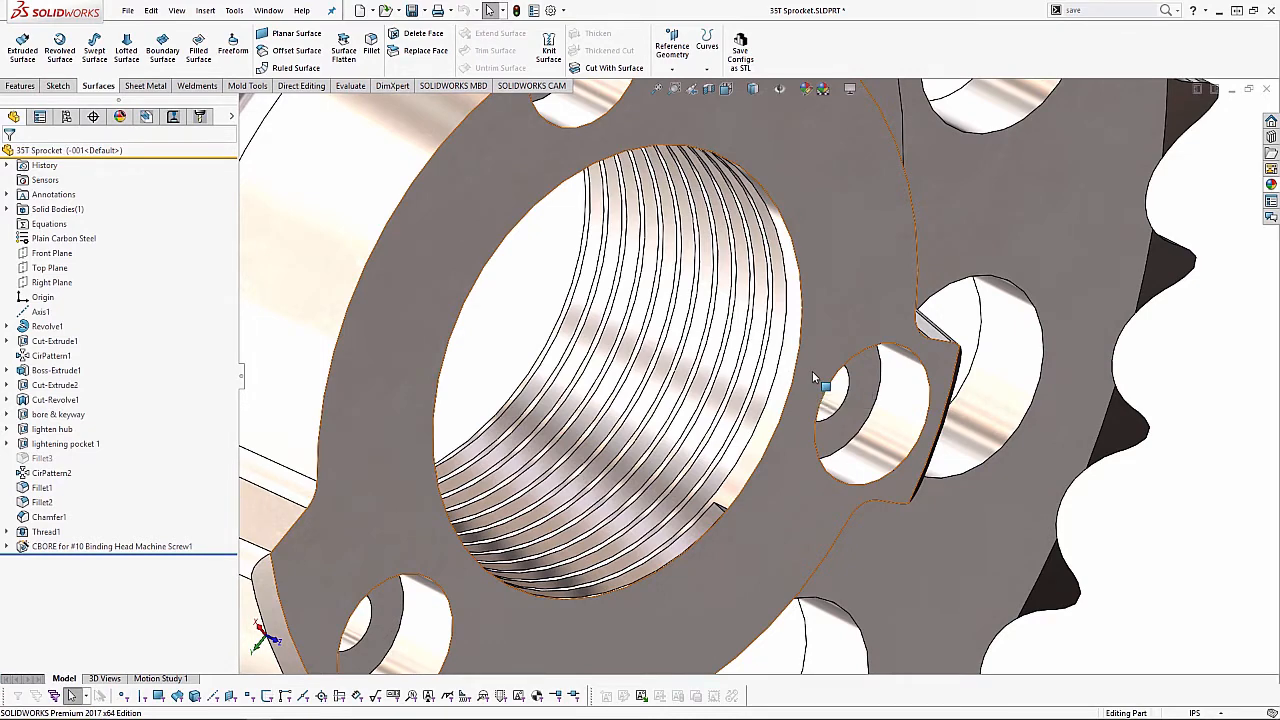
scroll(814, 403, "up", 5)
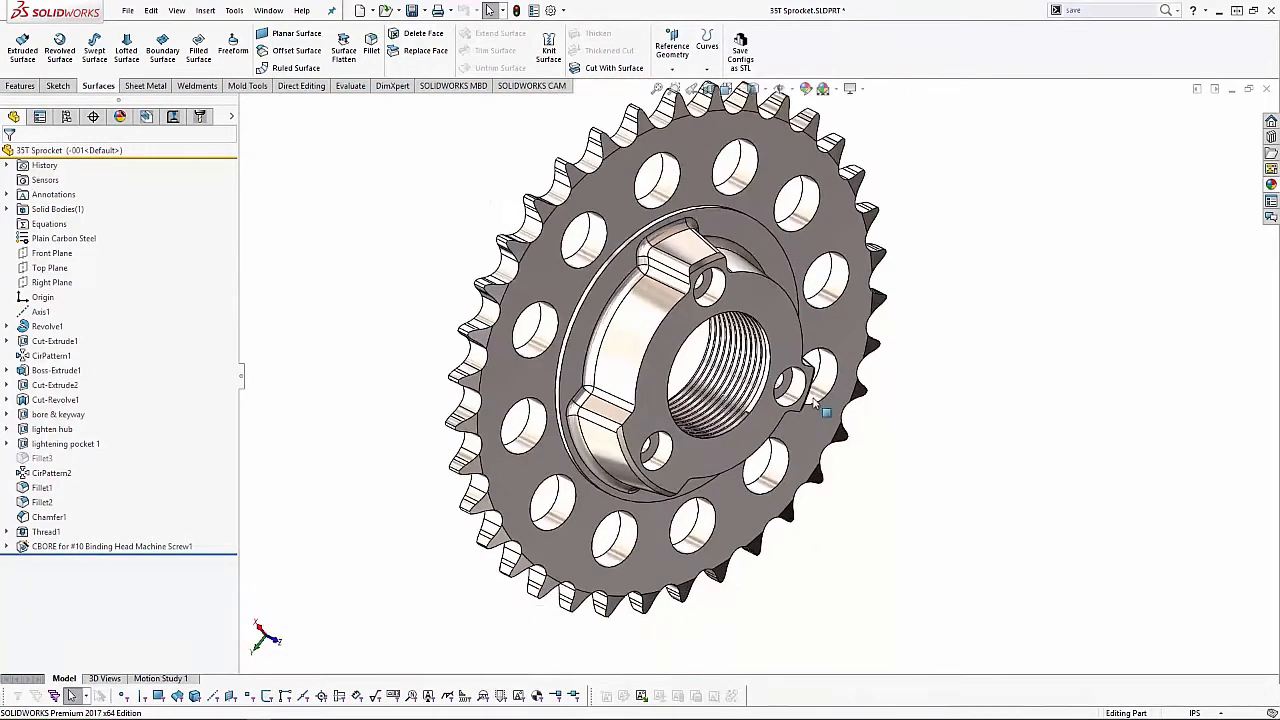
left_click(66, 117)
double_click(67, 192)
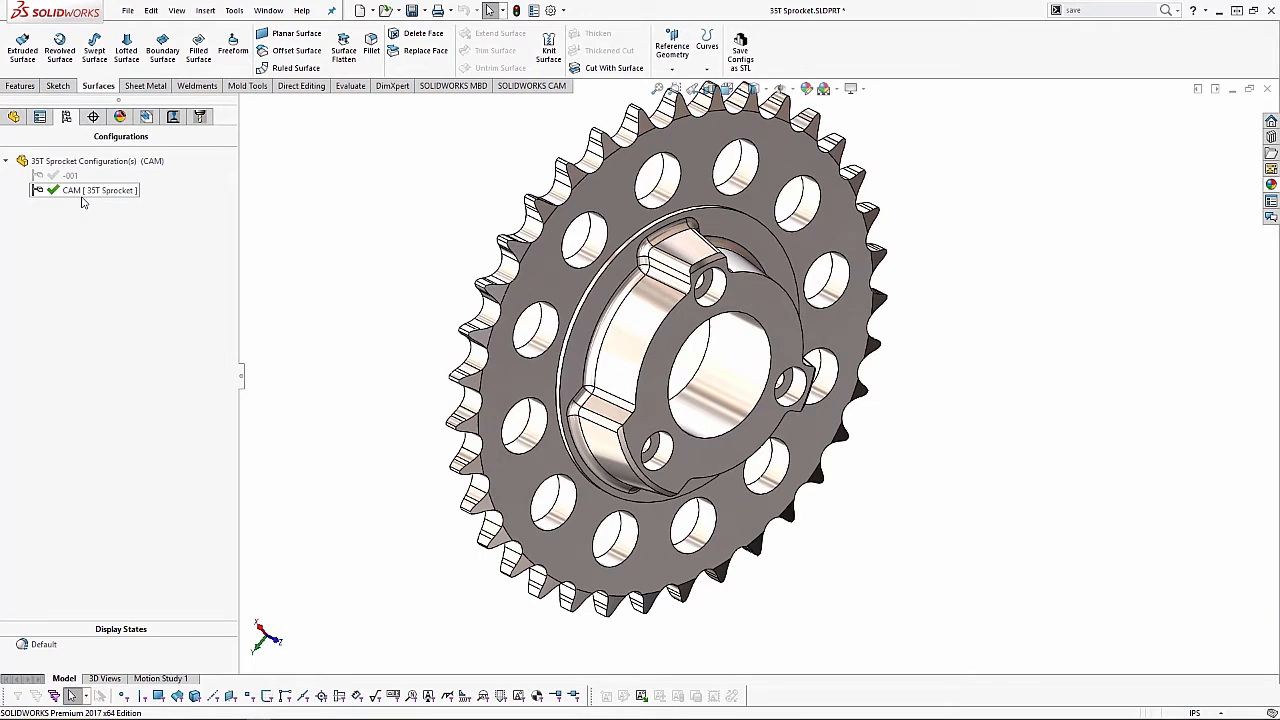
left_click(146, 117)
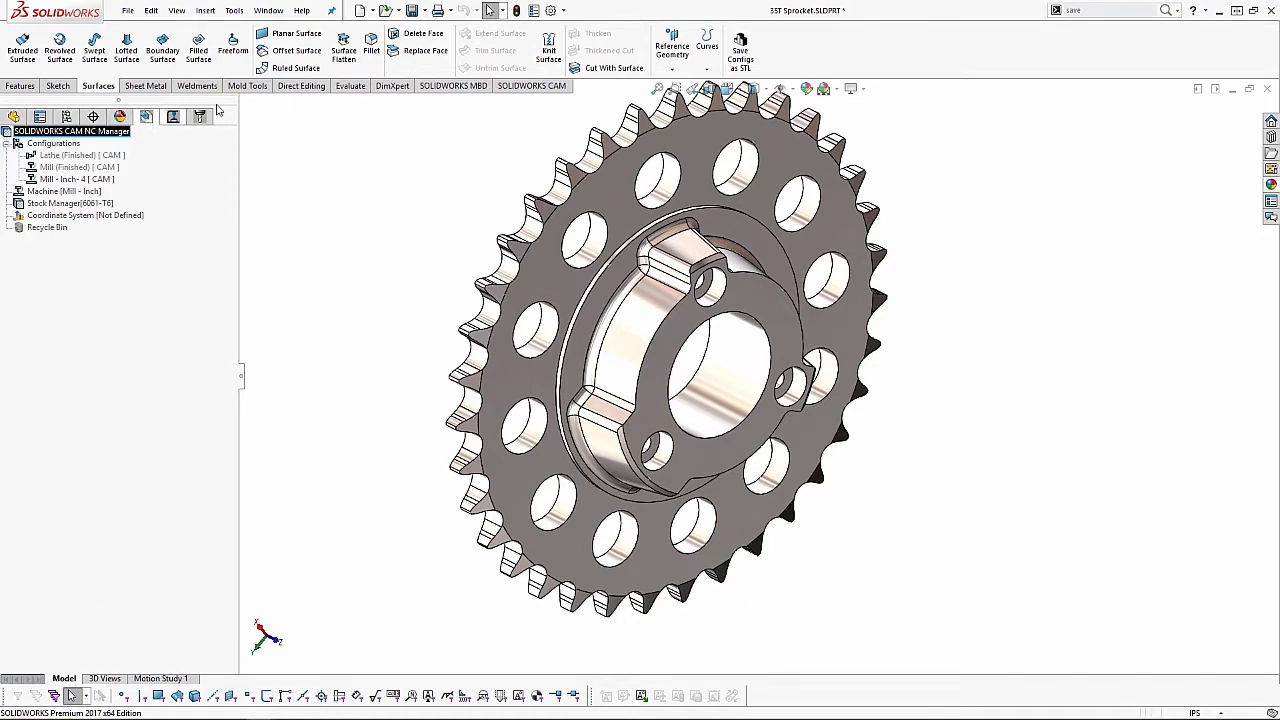
left_click(528, 87)
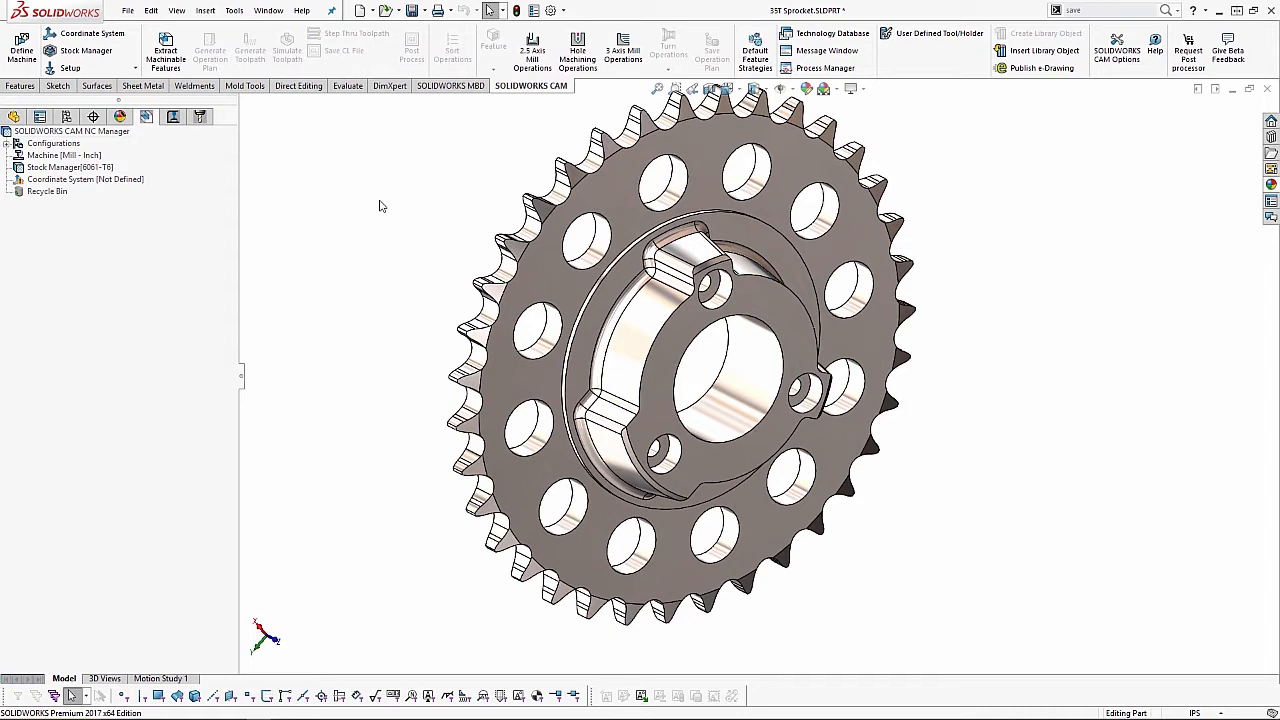
- Change the machine definition to Turn Single Turret - Inch
left_click(637, 322)
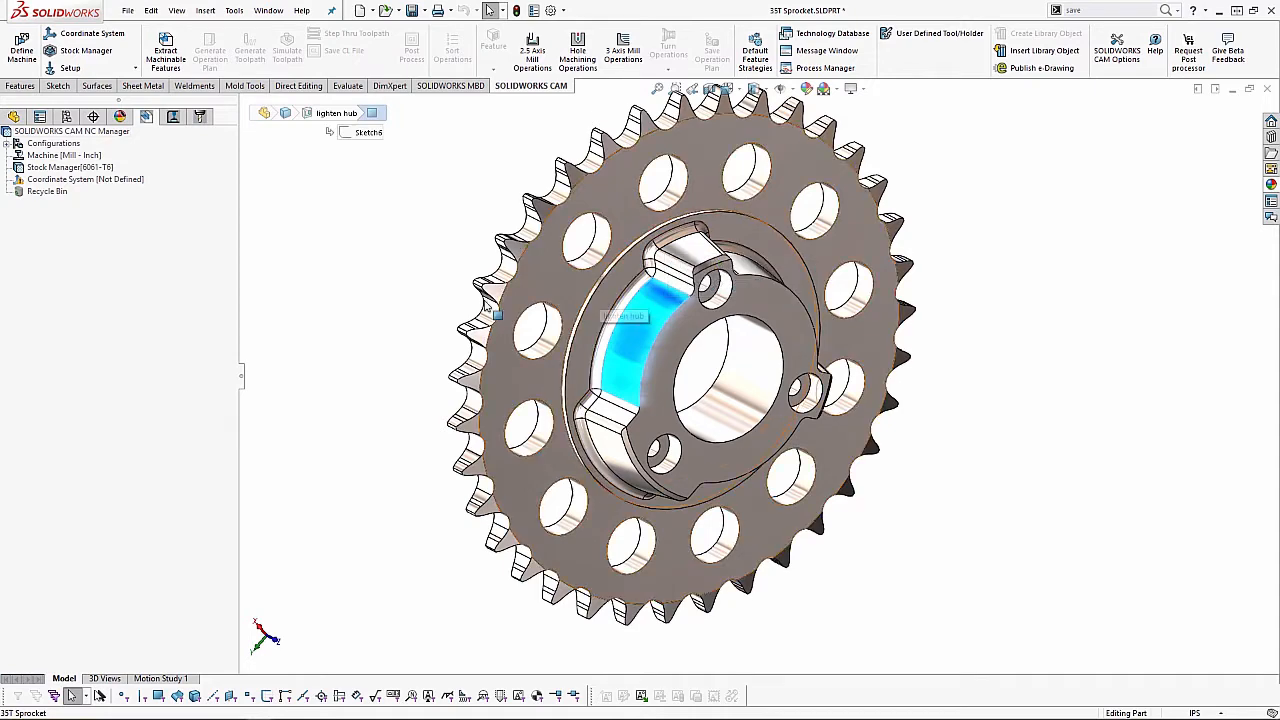
double_click(52, 156)
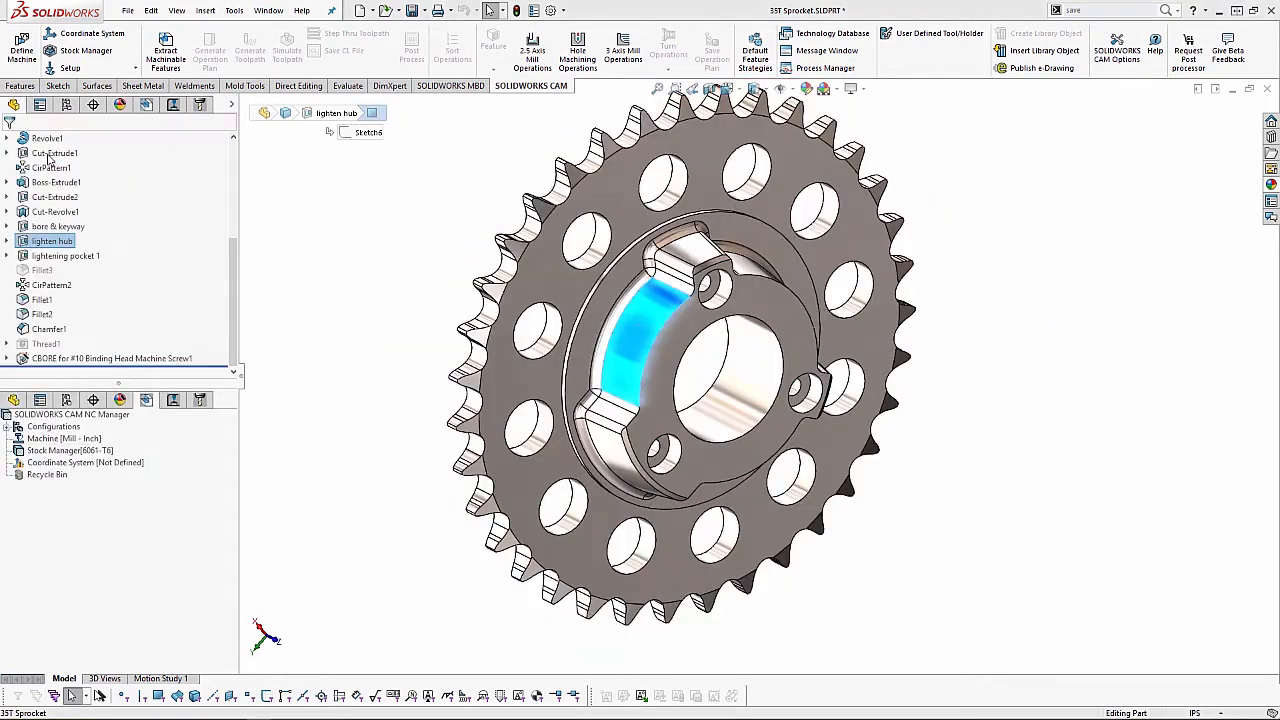
left_click(334, 152)
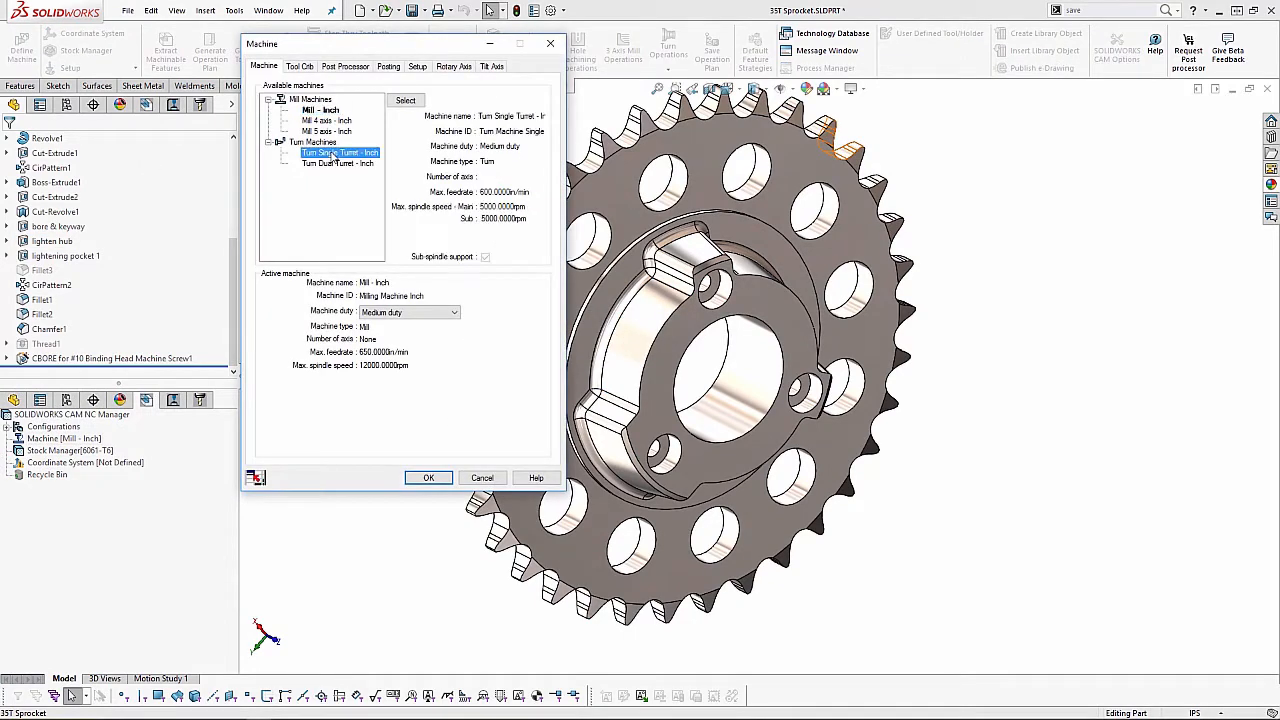
left_click(405, 101)
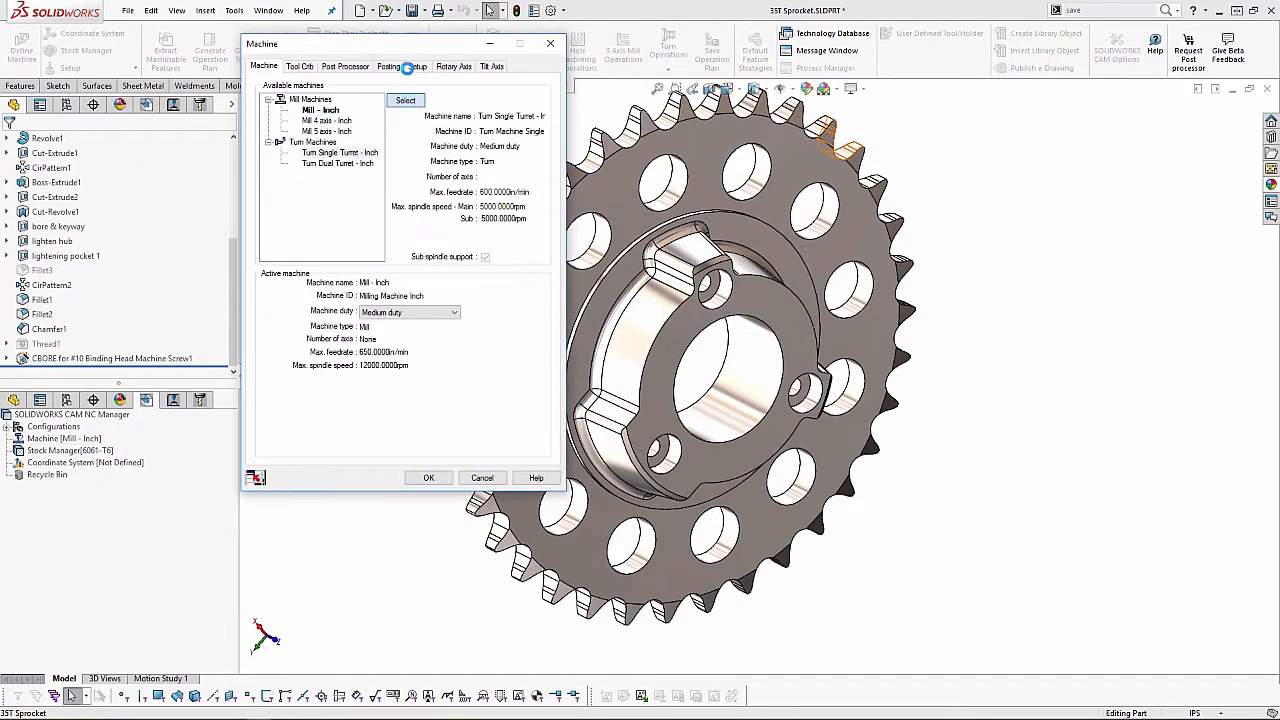
- Review the machine's tool crib, post processor and chuck/fixture settings, including the main spindle's shape options
left_click_drag(404, 45, 394, 120)
left_click(289, 145)
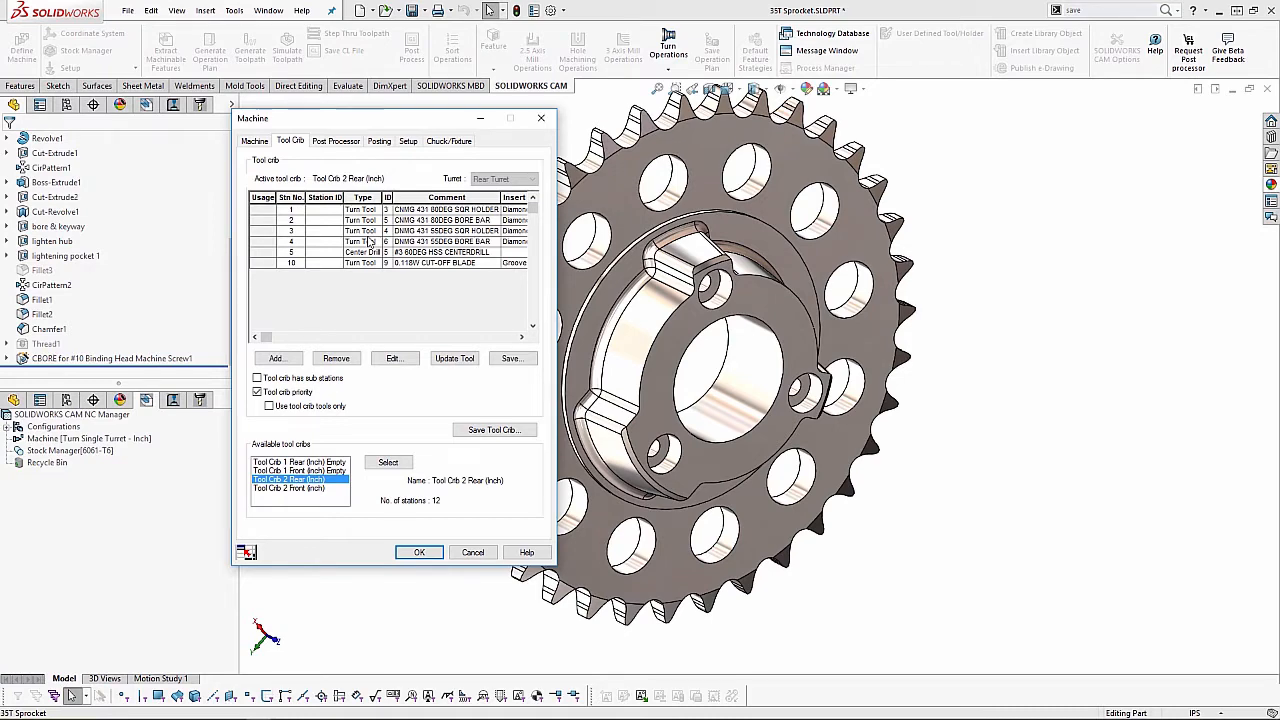
left_click(350, 142)
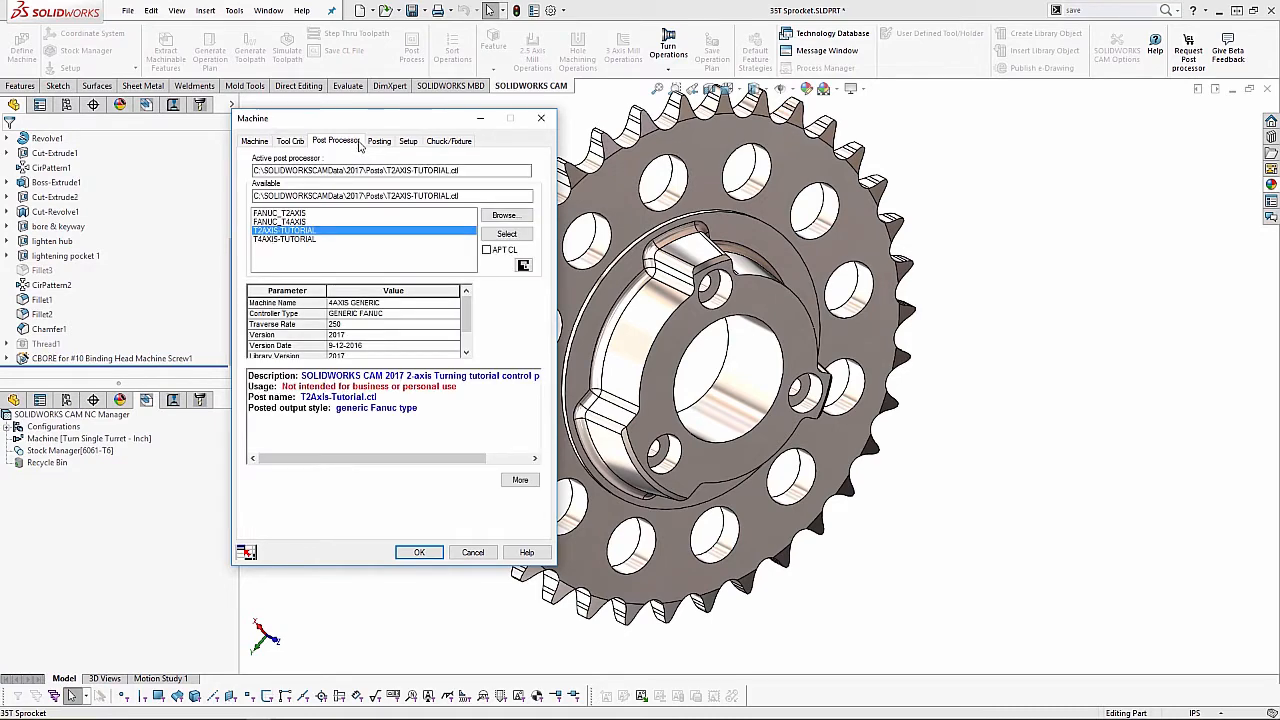
left_click(436, 141)
left_click_drag(432, 130, 284, 154)
key("f")
left_click(336, 208)
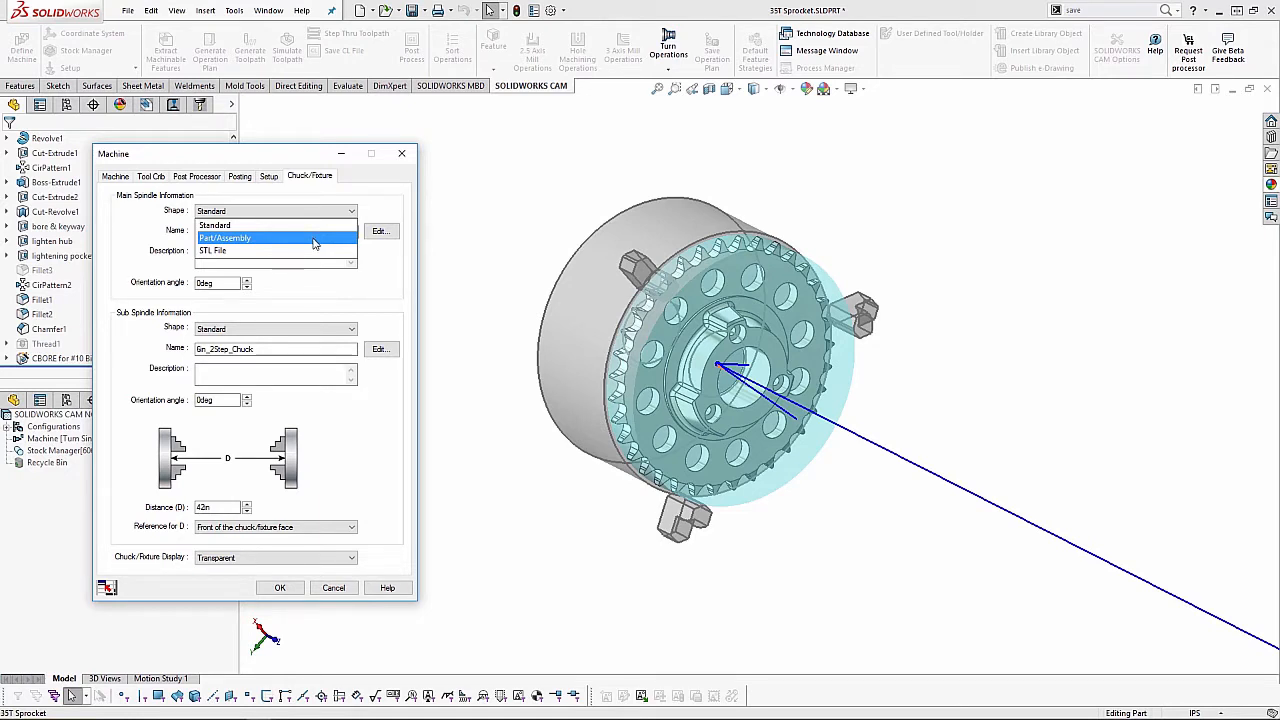
left_click(306, 230)
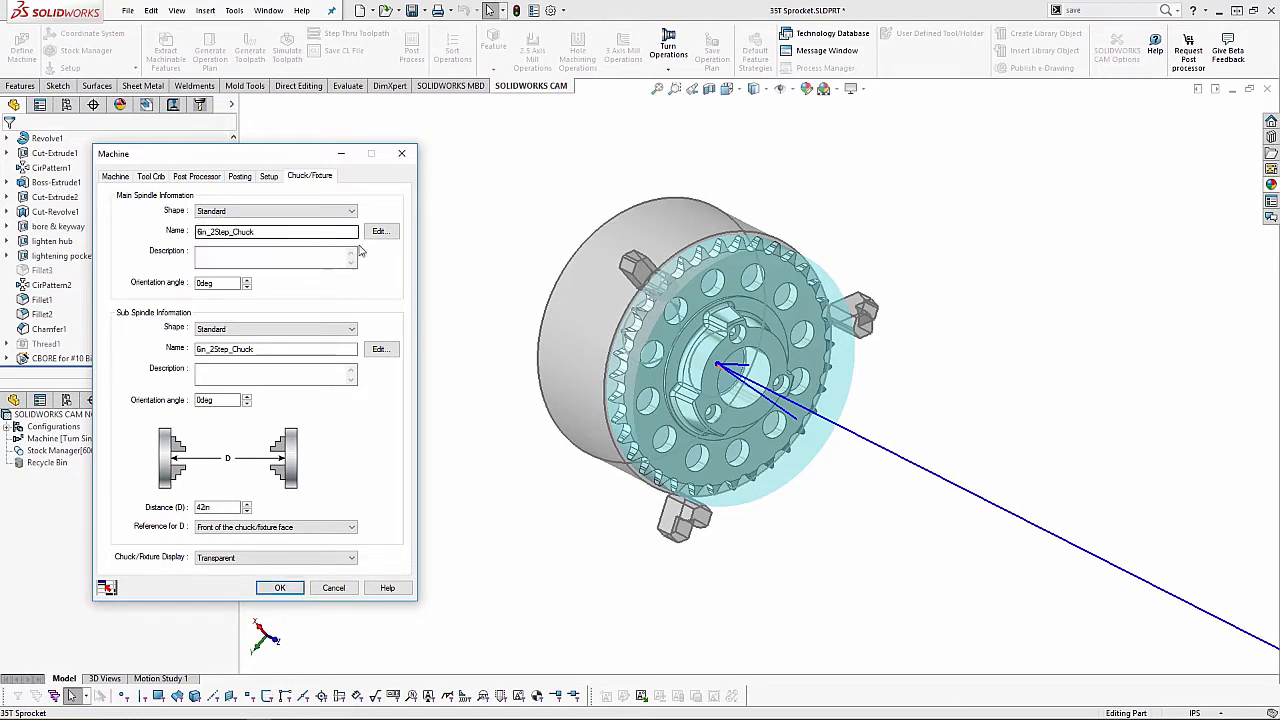
- Edit the main spindle chuck to an outer diameter of 10 in and accept the machine definition
left_click(380, 231)
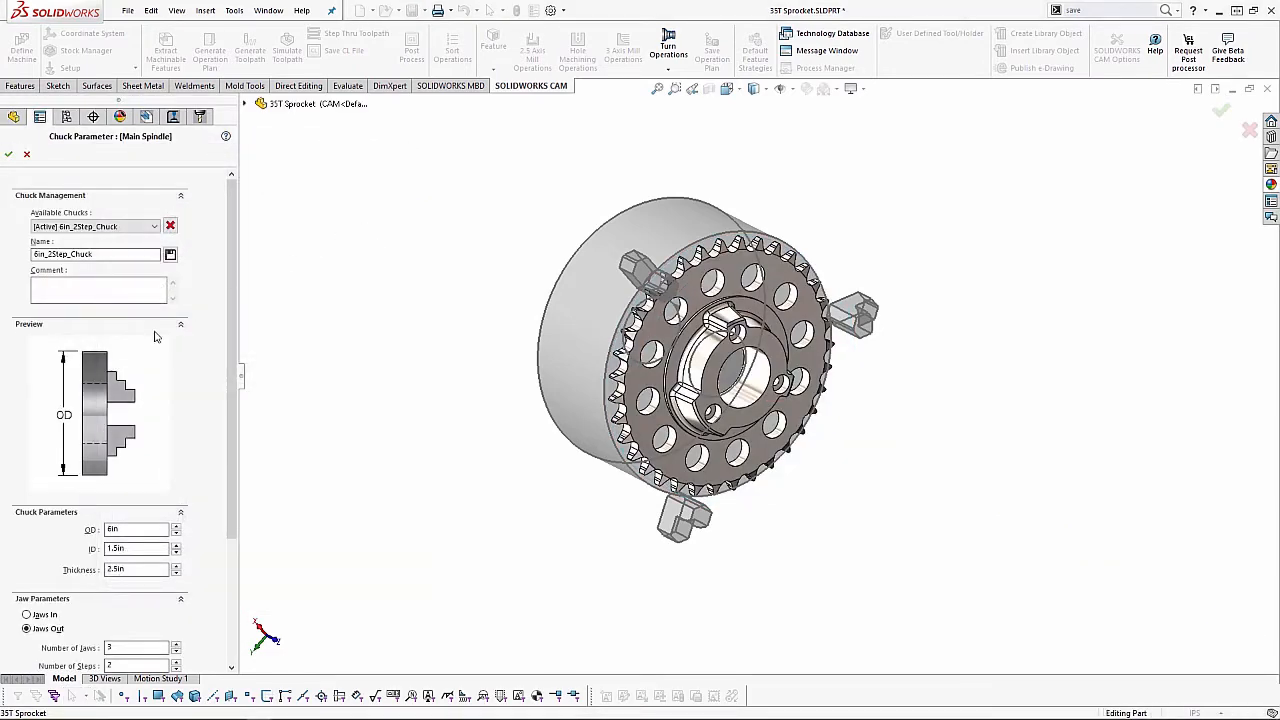
left_click(177, 526)
left_click(177, 526)
left_click(177, 526)
double_click(129, 529)
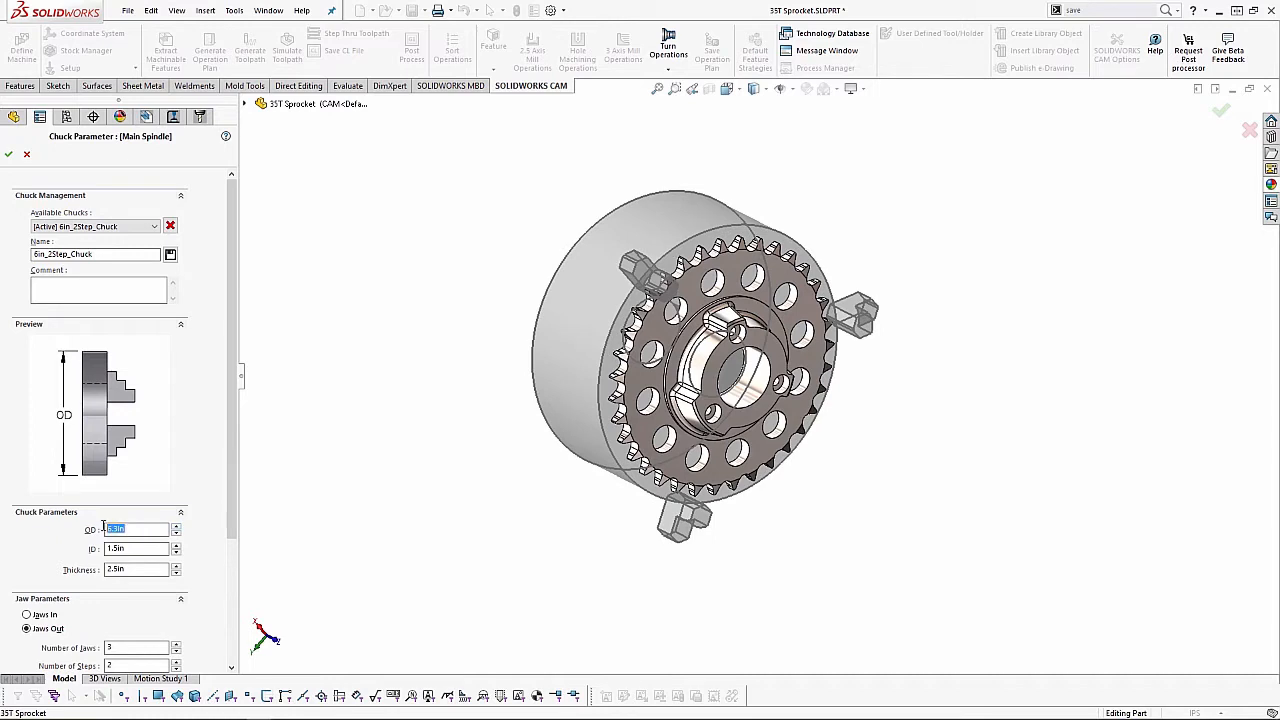
type("10")
key("Return")
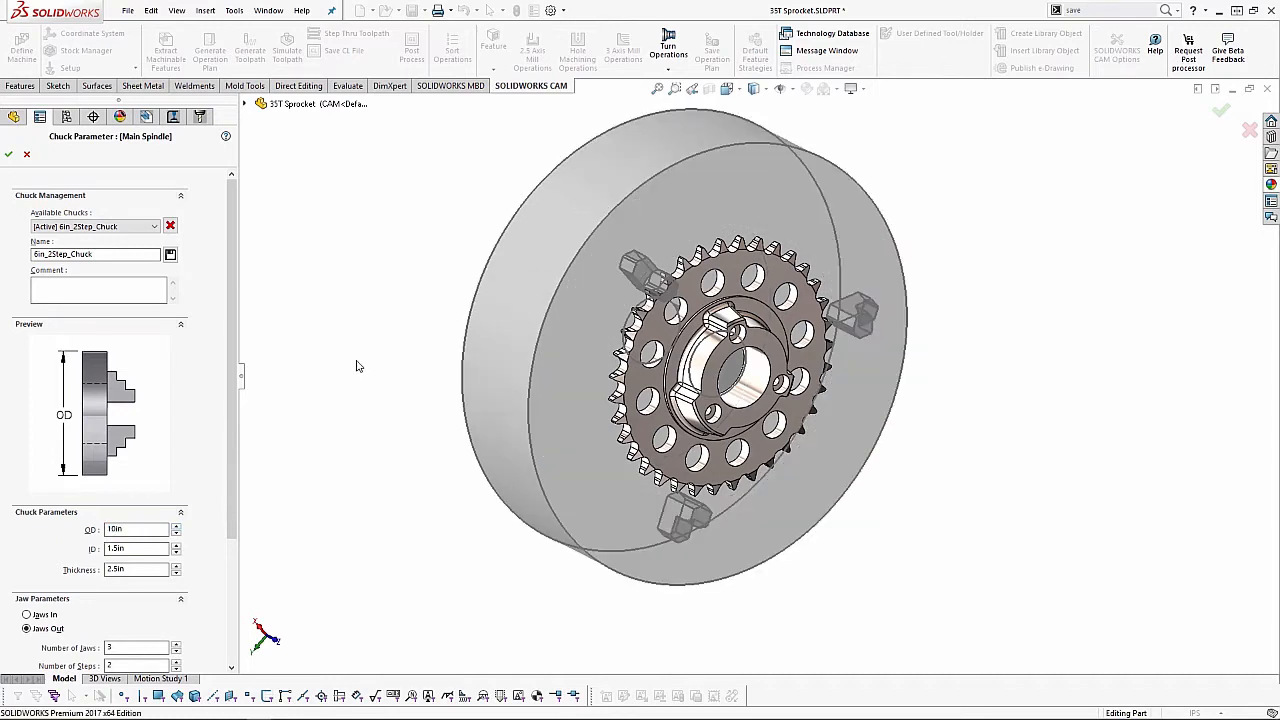
left_click_drag(232, 505, 231, 609)
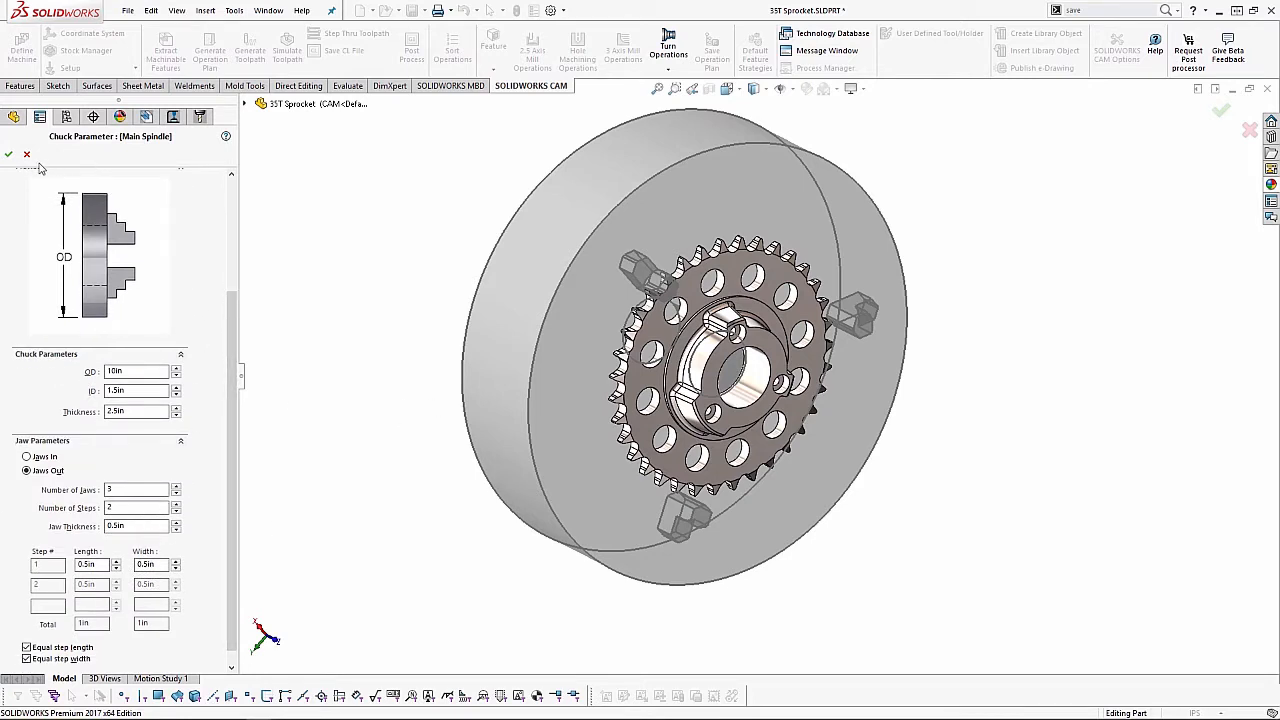
left_click(8, 154)
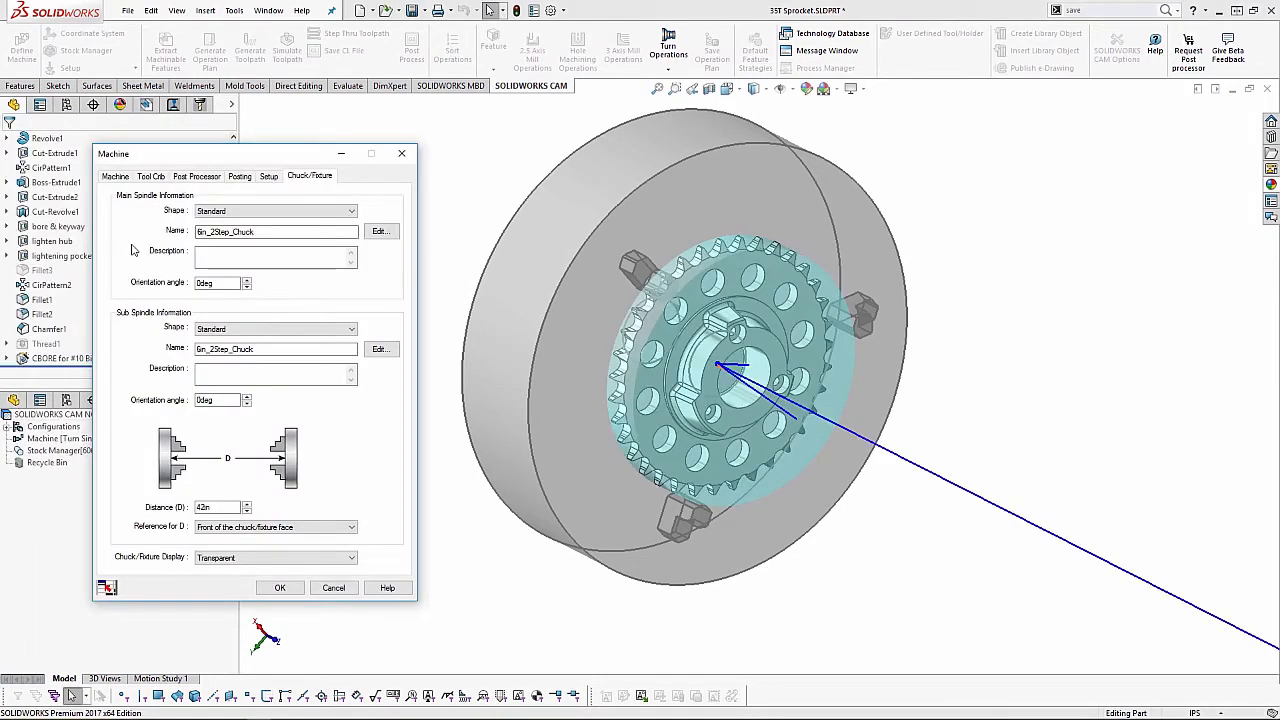
middle_click_drag(489, 335, 586, 348)
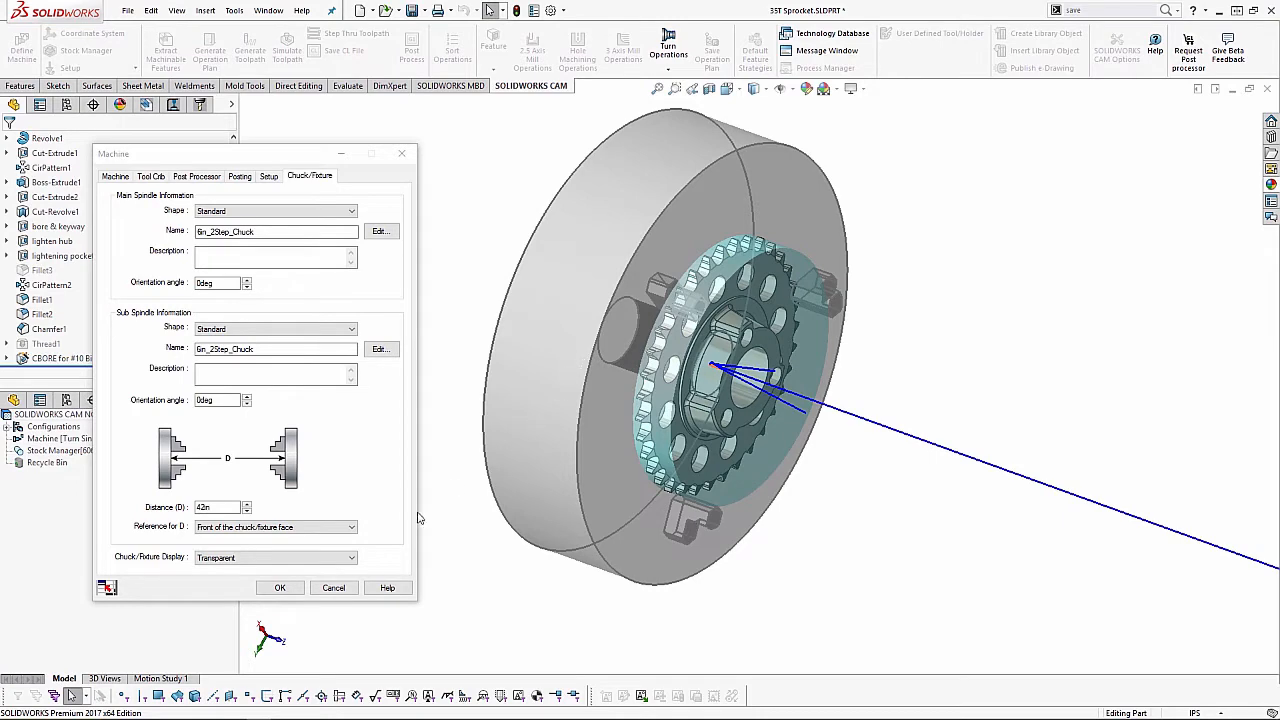
left_click(295, 584)
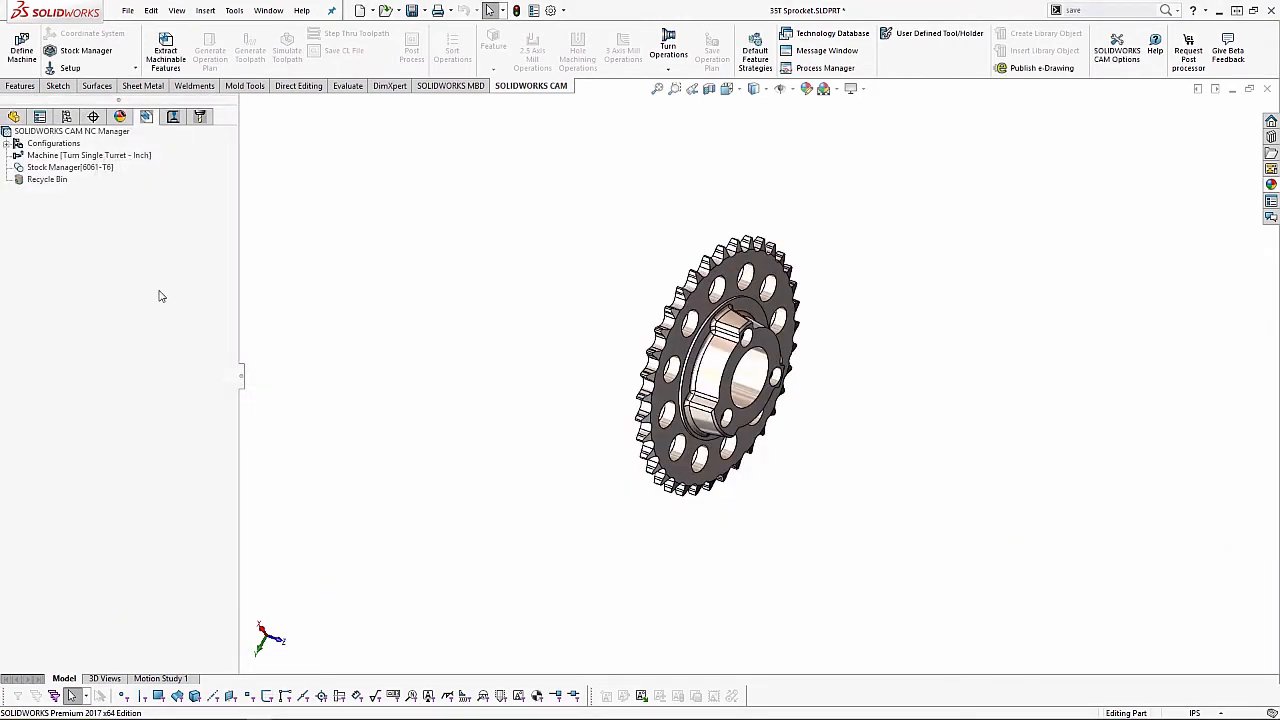
- Set the outer diameter of the bar stock to 6 in
double_click(102, 172)
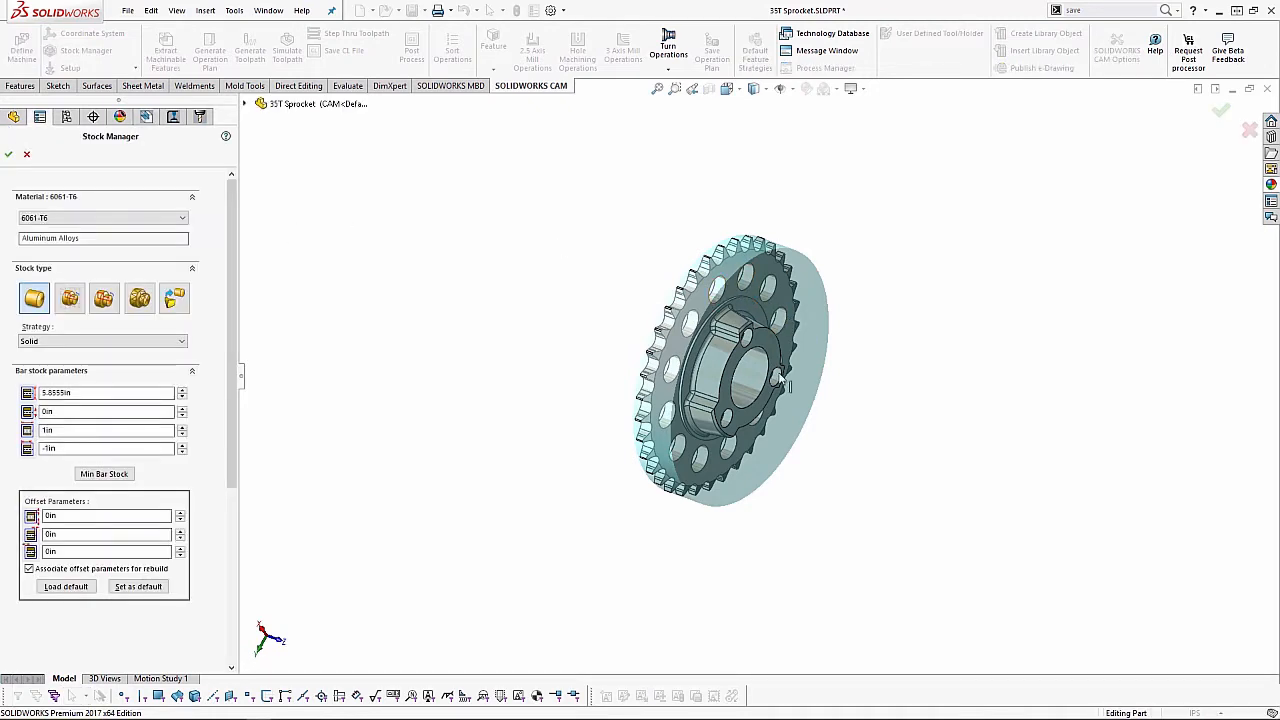
middle_click_drag(785, 322, 763, 358)
scroll(763, 358, "down", 1)
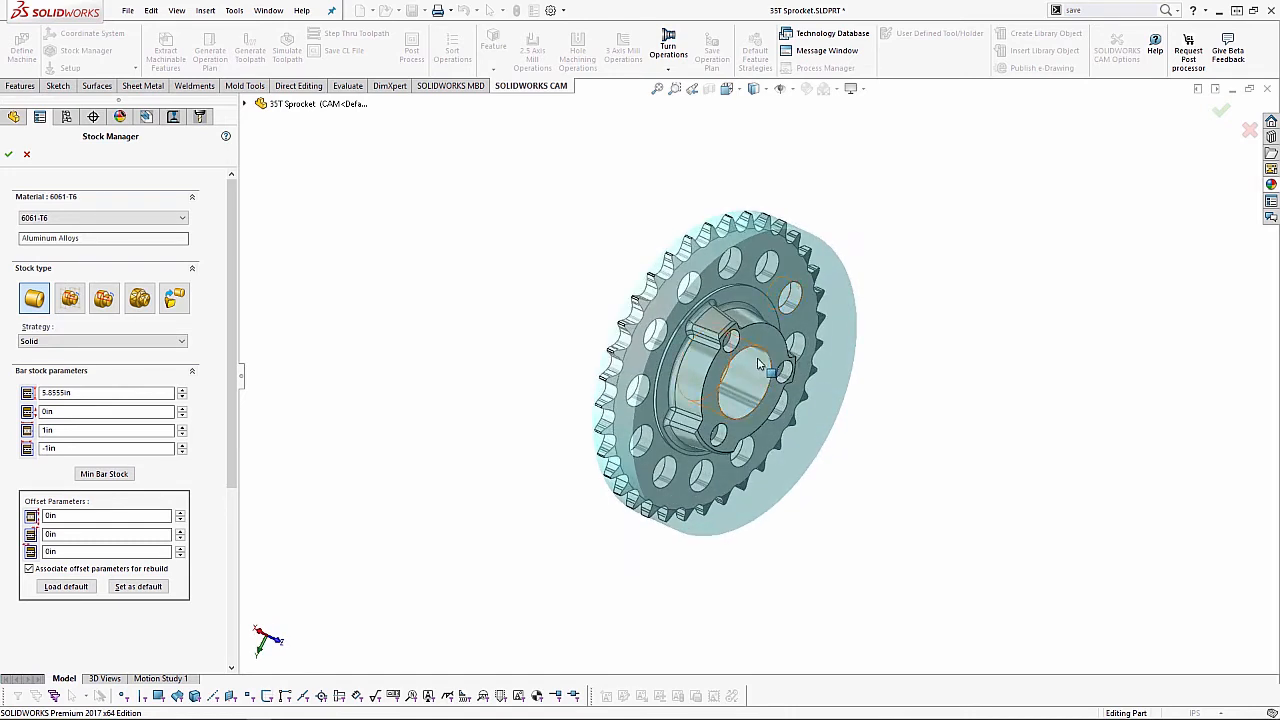
double_click(95, 393)
type("6")
left_click(452, 259)
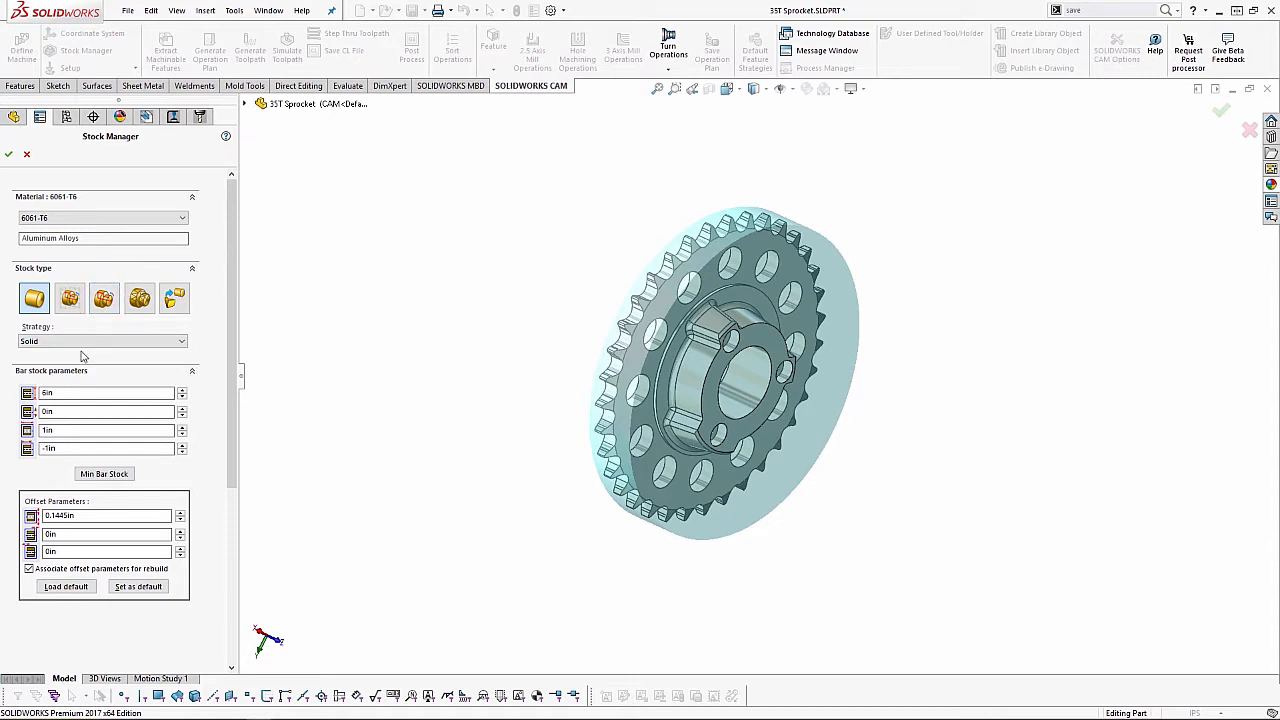
- Try a cored bar stock with an inner diameter of 0.8 in
middle_click_drag(503, 425, 478, 398)
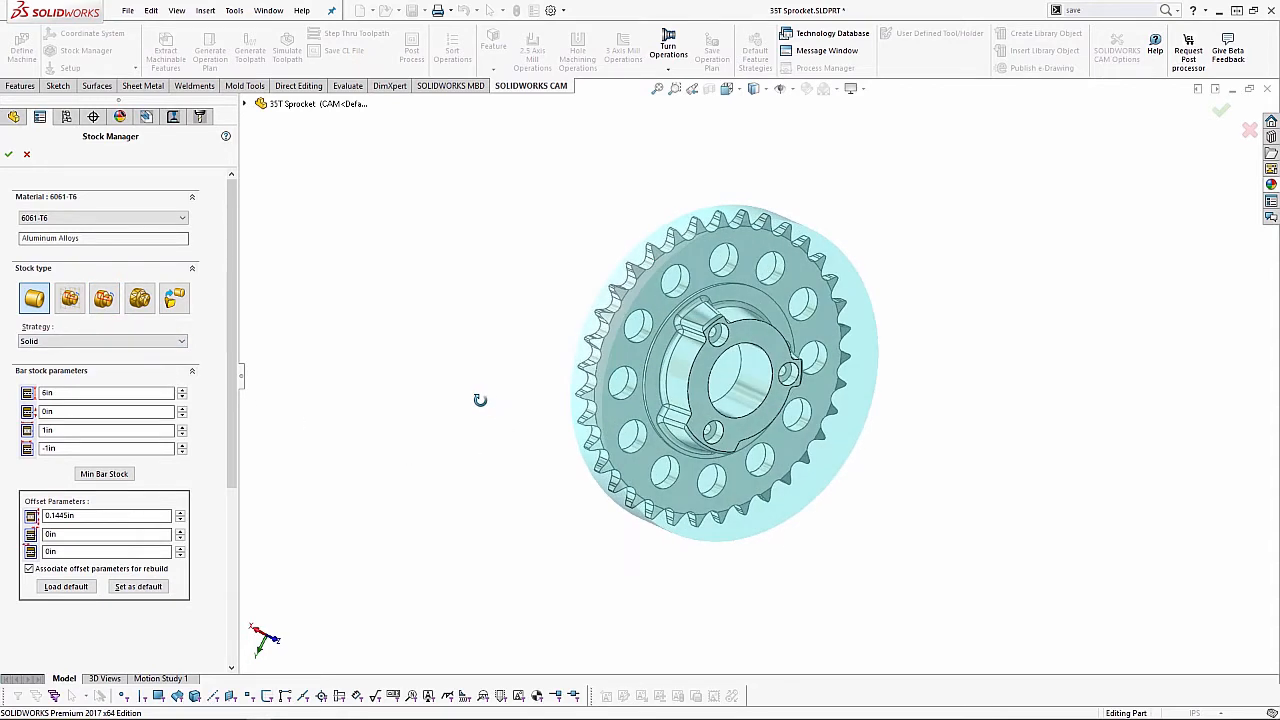
left_click(182, 409)
left_click(182, 409)
left_click(182, 409)
left_click(182, 409)
left_click(182, 410)
left_click(182, 410)
left_click(182, 410)
left_click(182, 410)
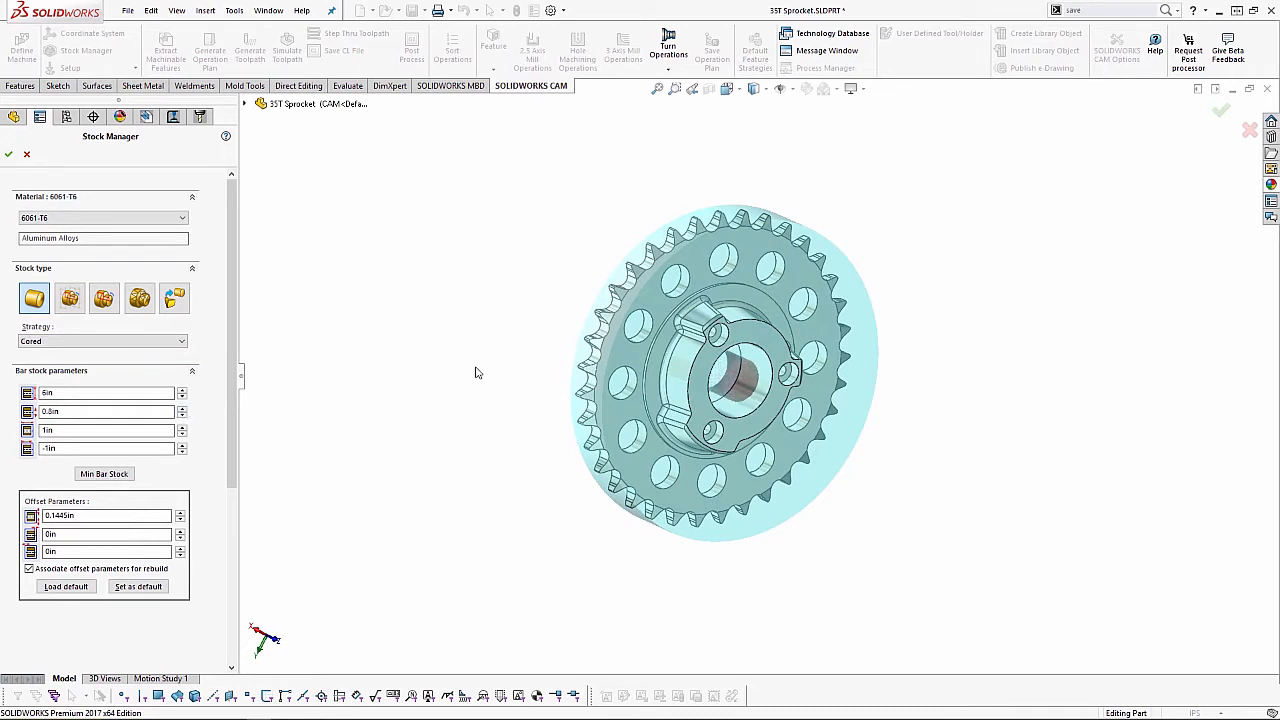
- Return the bar stock's inner diameter to 0 in so it is solid
left_click(182, 417)
left_click(182, 417)
left_click(182, 417)
left_click(182, 417)
left_click(182, 417)
left_click(182, 417)
left_click(182, 417)
left_click(182, 417)
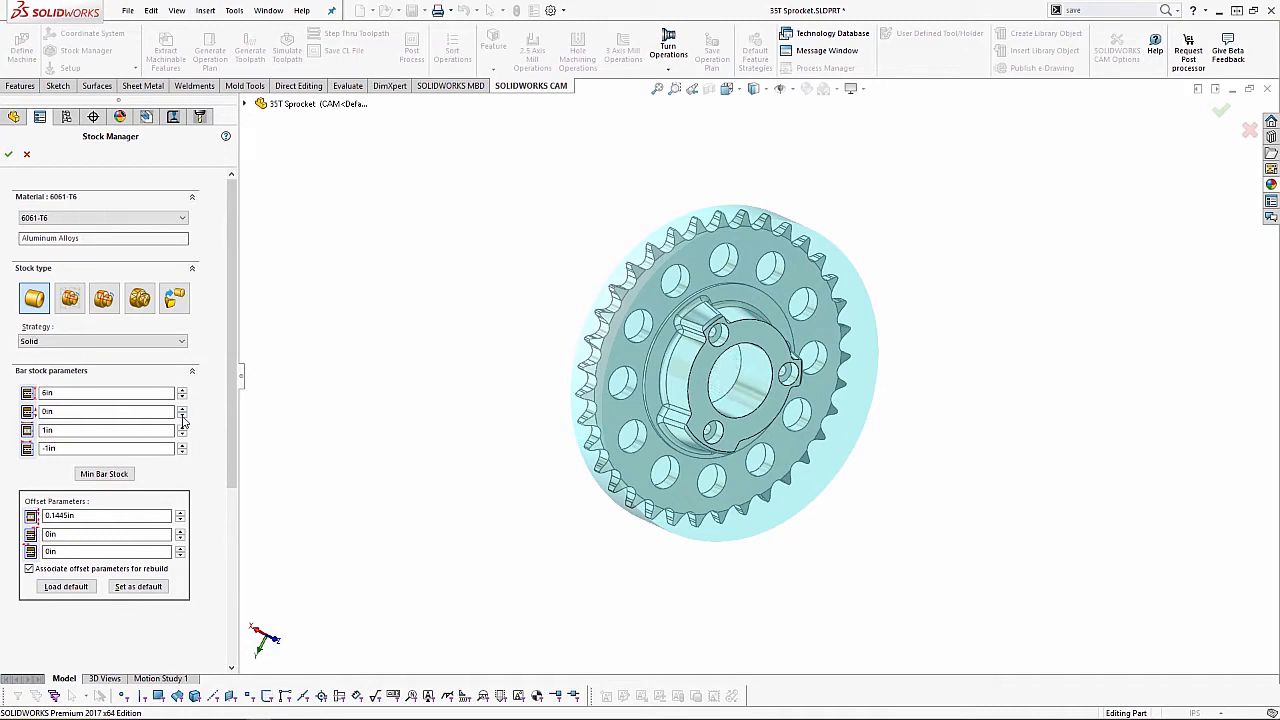
- Set the bar stock length to 1.5 in
left_click_drag(58, 430, 32, 433)
type("1.5")
key("Return")
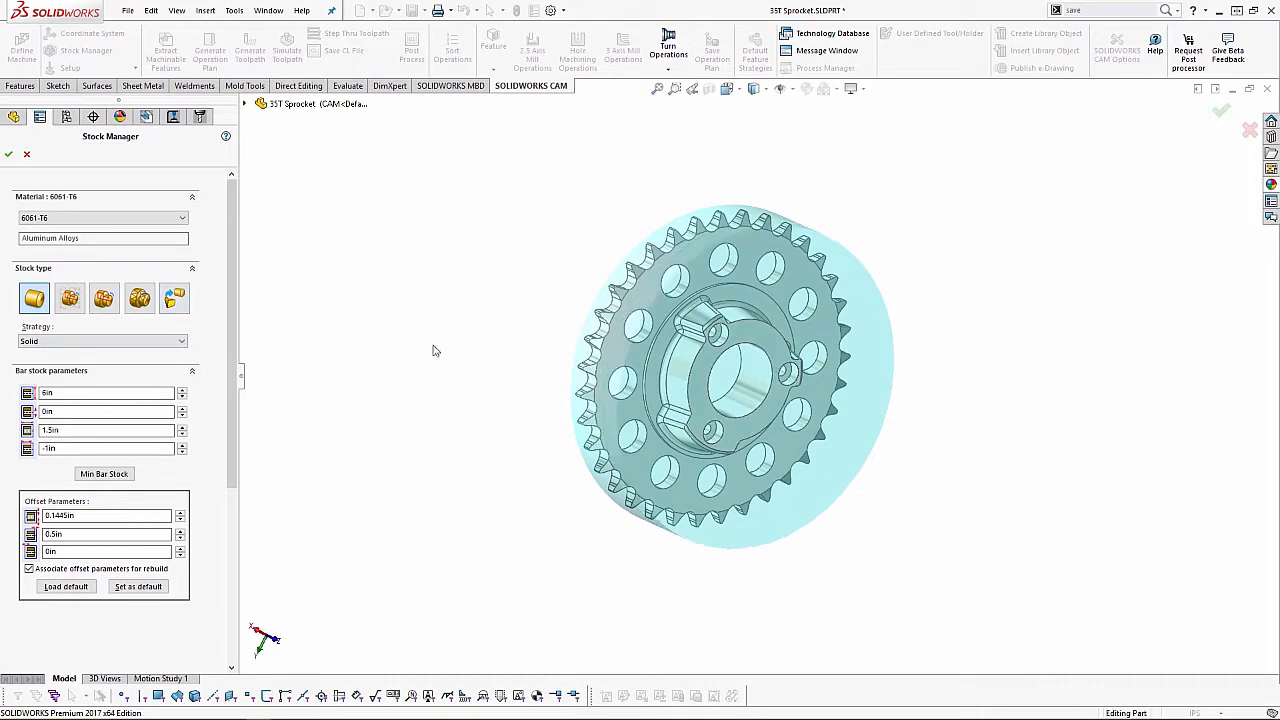
- Position the back of the bar stock at -1.48 in and accept the stock definition
middle_click_drag(464, 337, 527, 354)
left_click_drag(68, 449, 38, 450)
type("-10.48")
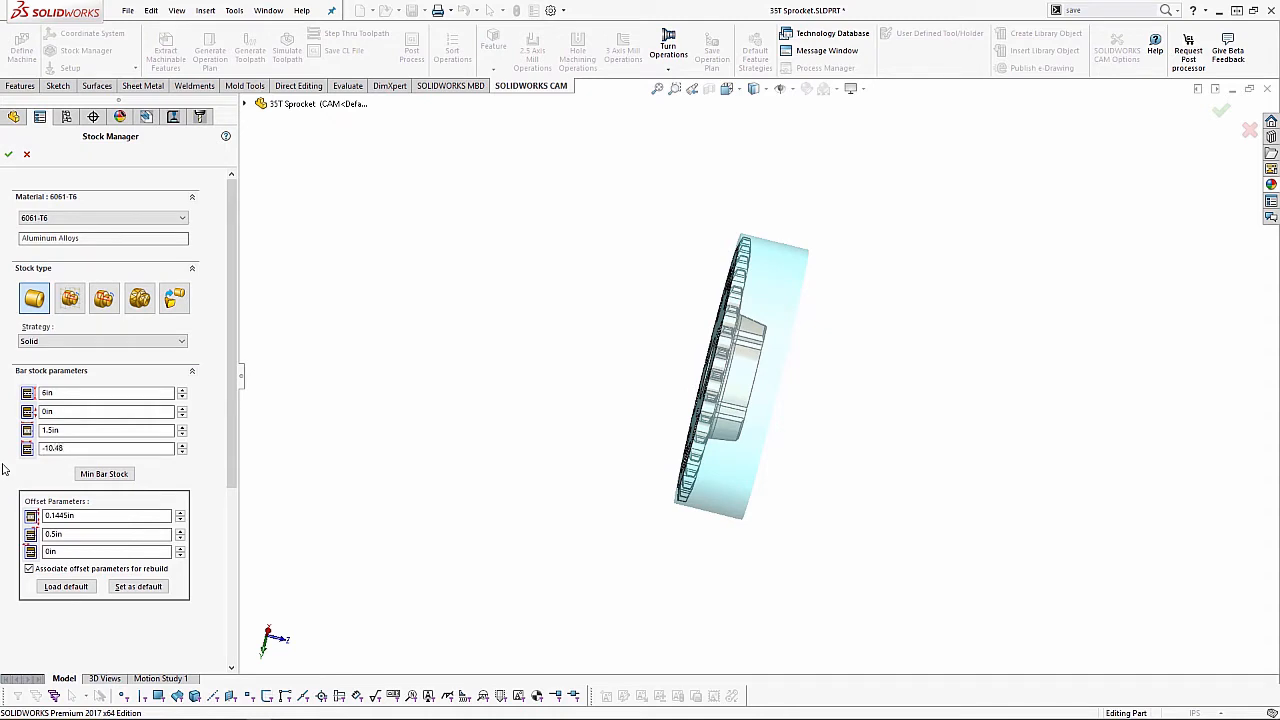
key("BackSpace")
key("BackSpace")
key("BackSpace")
key("BackSpace")
type(".4")
left_click(325, 338)
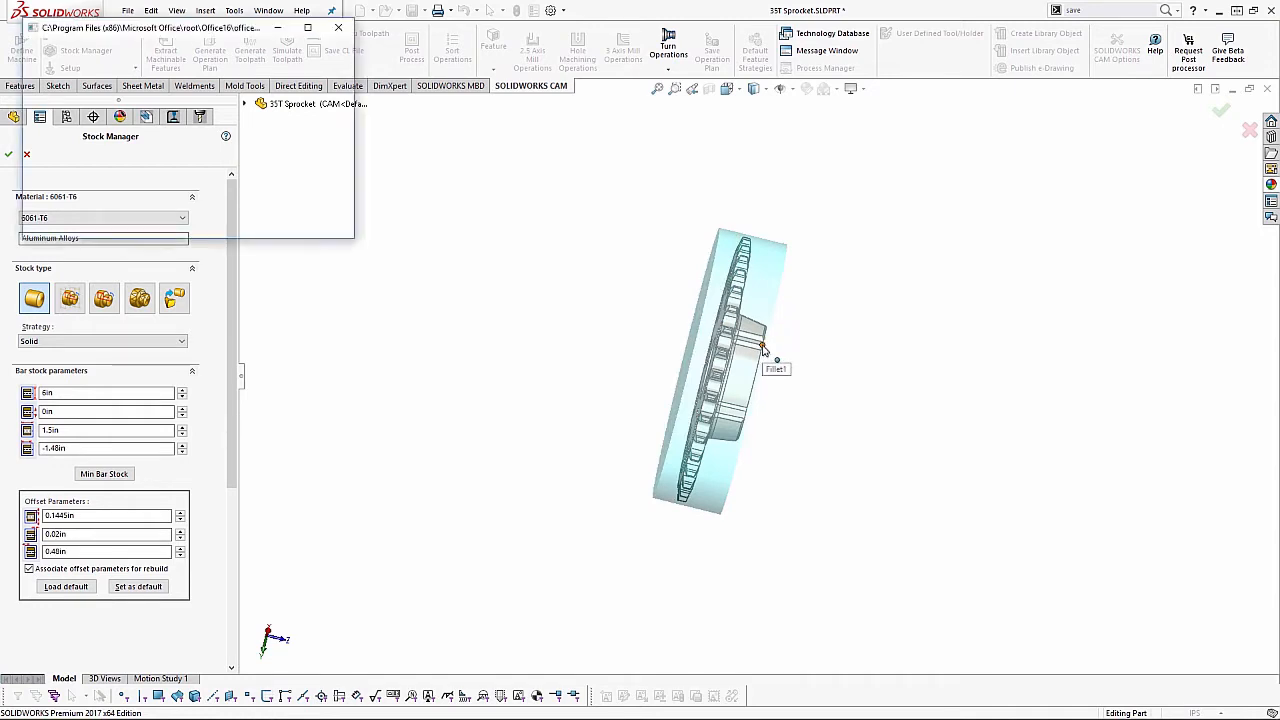
middle_click_drag(762, 348, 490, 343)
left_click(8, 154)
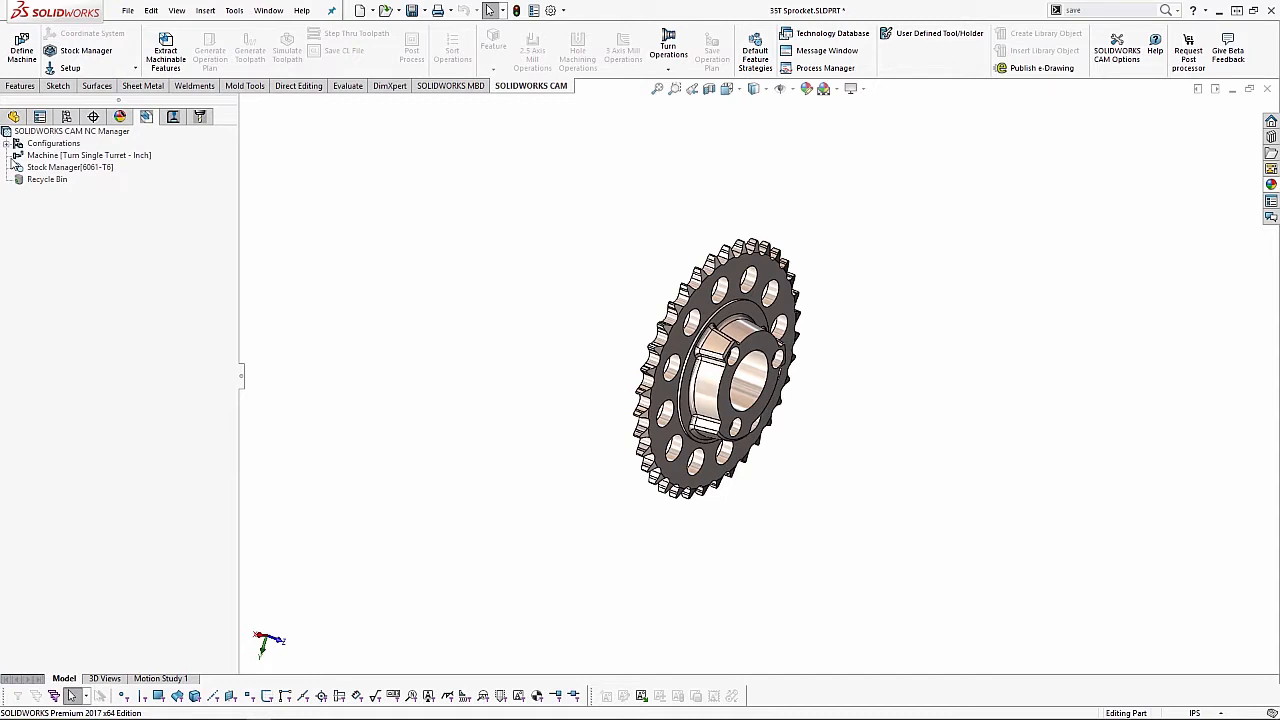
- Extract the part's machinable features and check the Turn Setup1 origin and the Face Feature1 geometry
mouse_move(87, 171)
left_click(165, 56)
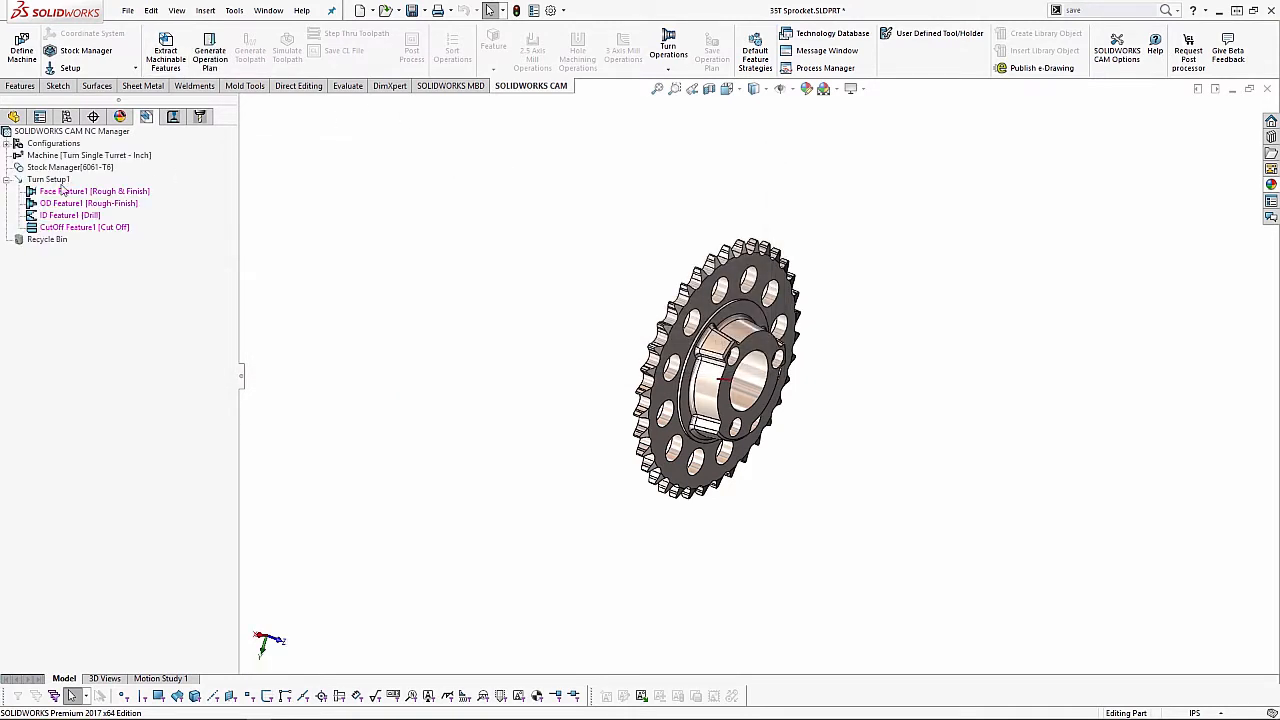
left_click(62, 181)
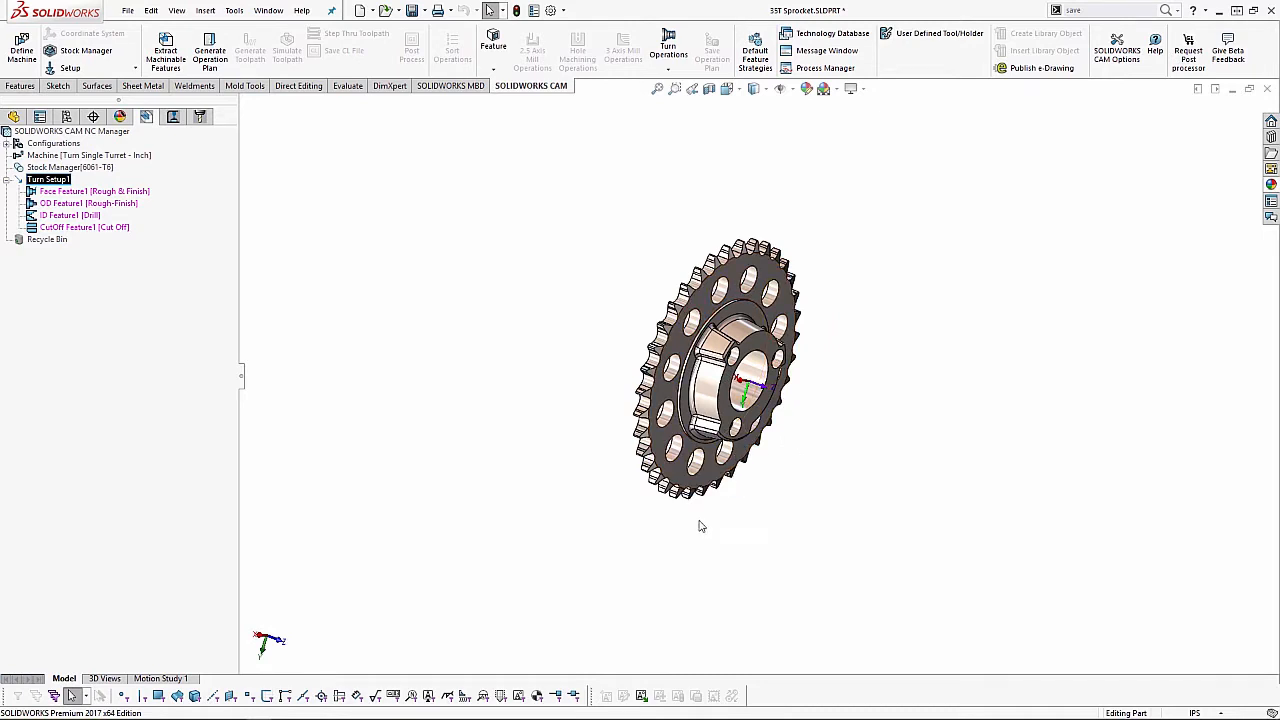
left_click(108, 194)
middle_click_drag(630, 420, 699, 279)
scroll(774, 340, "down", 4)
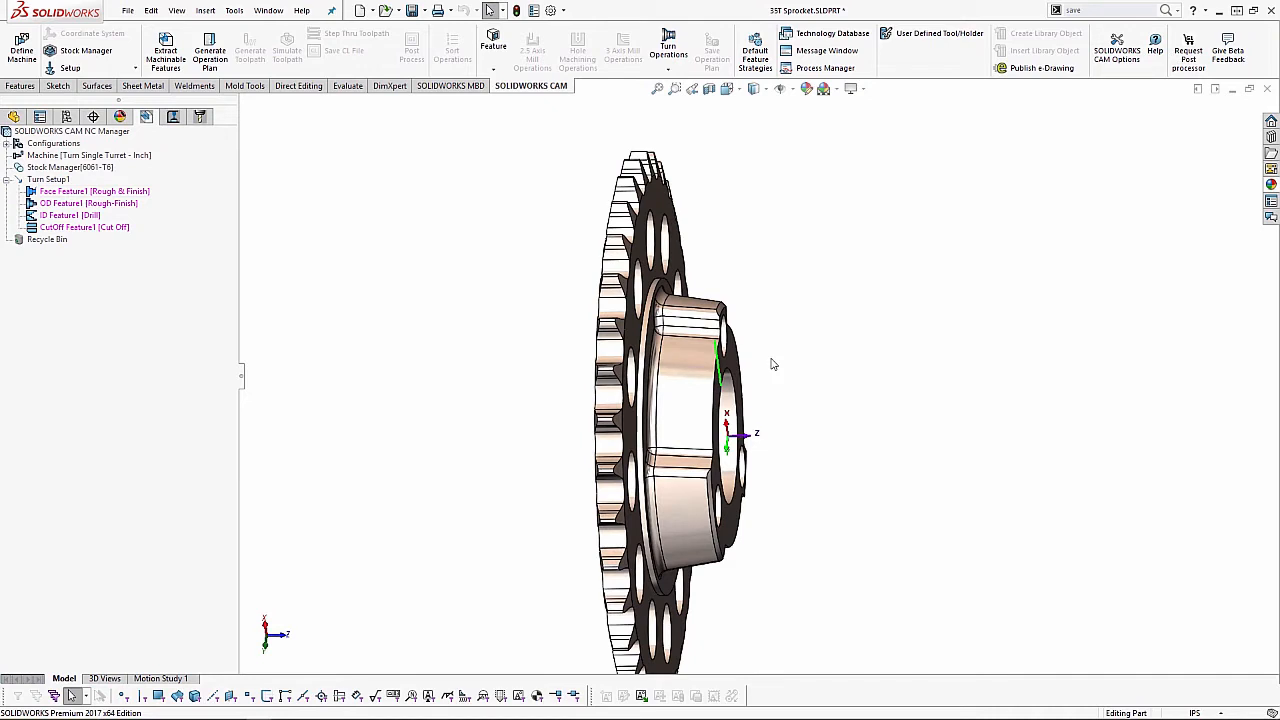
- Examine the OD Feature1 profile around the sprocket's teeth and hub from several angles
left_click(130, 204)
middle_click_drag(501, 363, 486, 287)
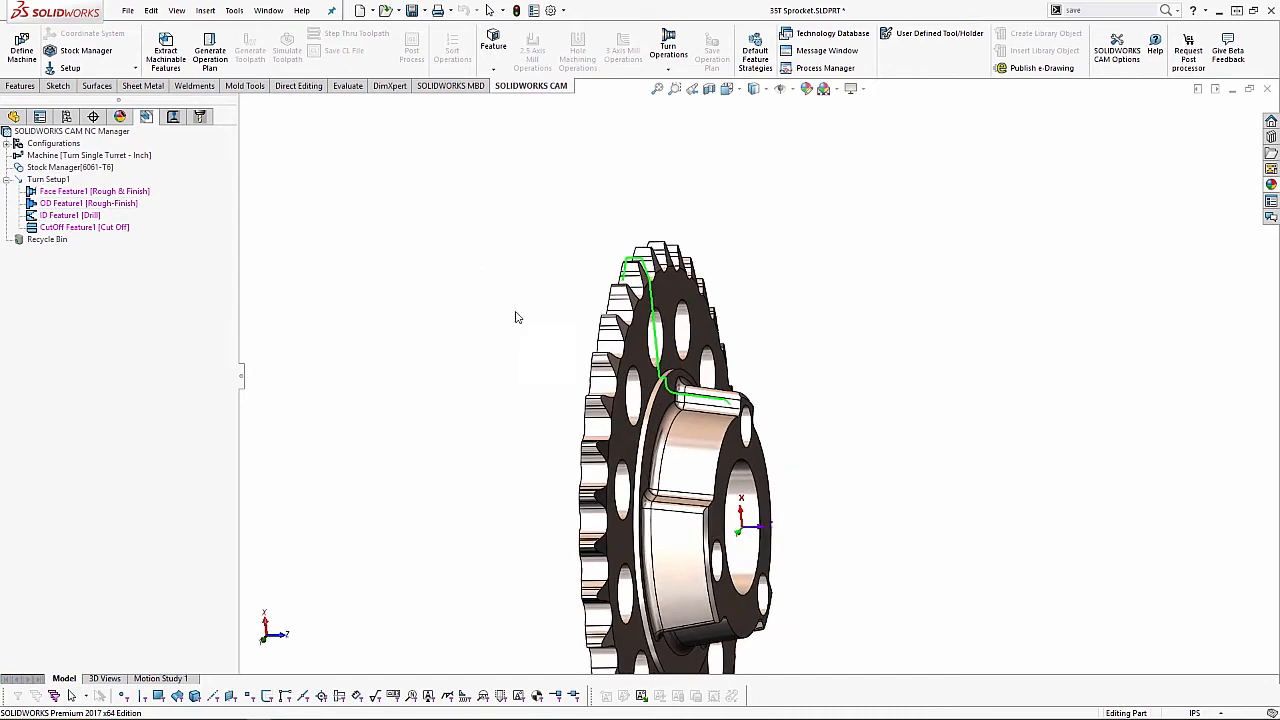
scroll(706, 388, "down", 2)
scroll(706, 388, "down", 3)
middle_click(738, 417)
middle_click_drag(738, 417, 759, 340)
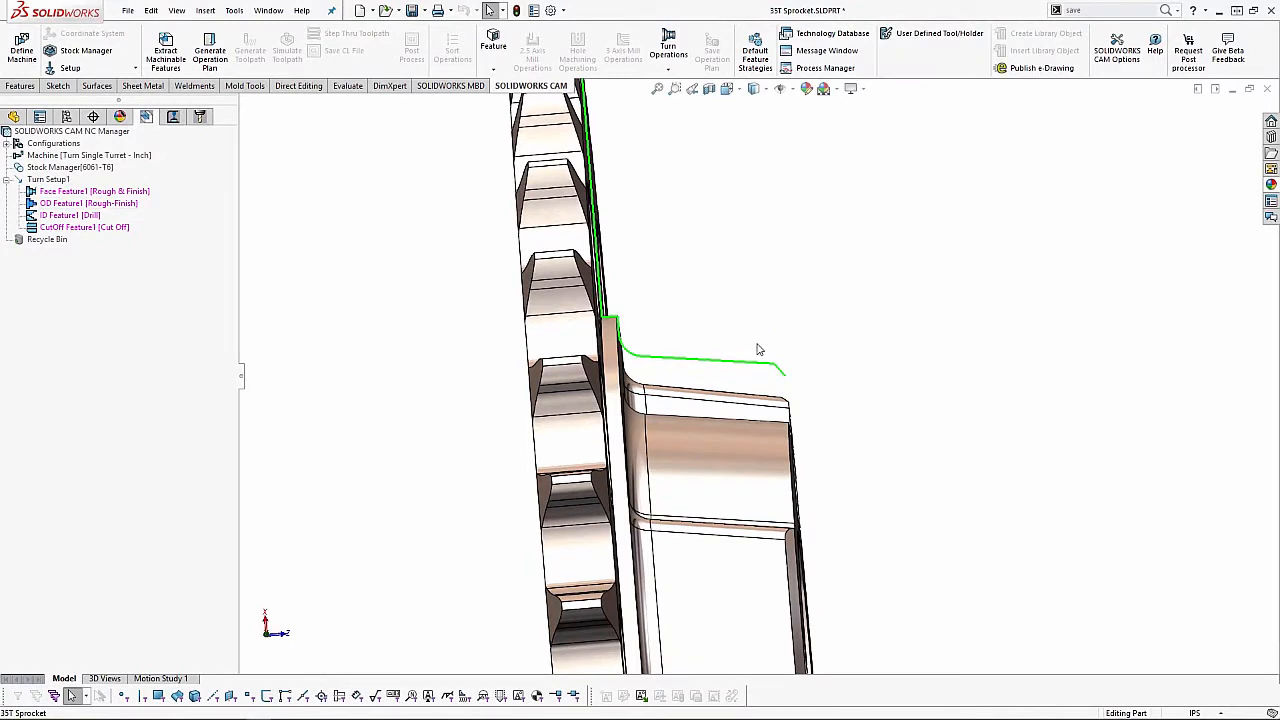
scroll(758, 350, "up", 5)
middle_click(757, 468)
middle_click_drag(757, 468, 749, 454)
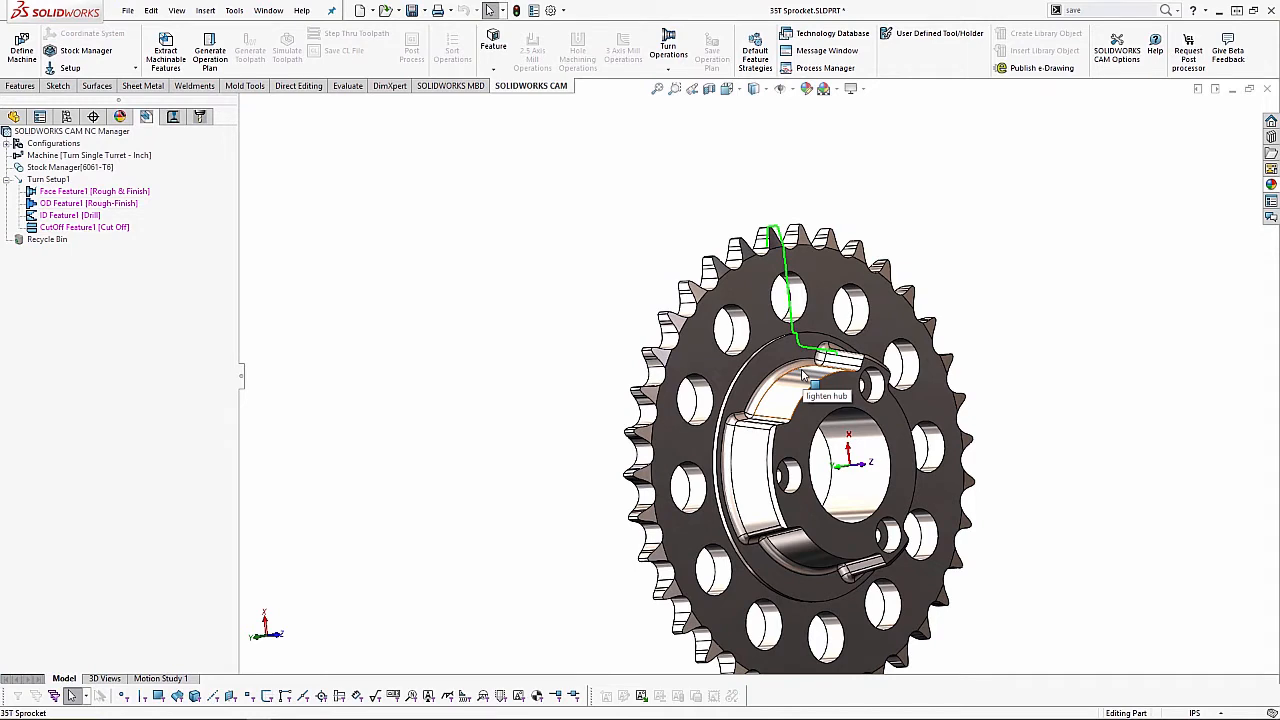
- Check the geometry of ID Feature1 and CutOff Feature1 and measure the center bore's diameter
left_click(30, 214)
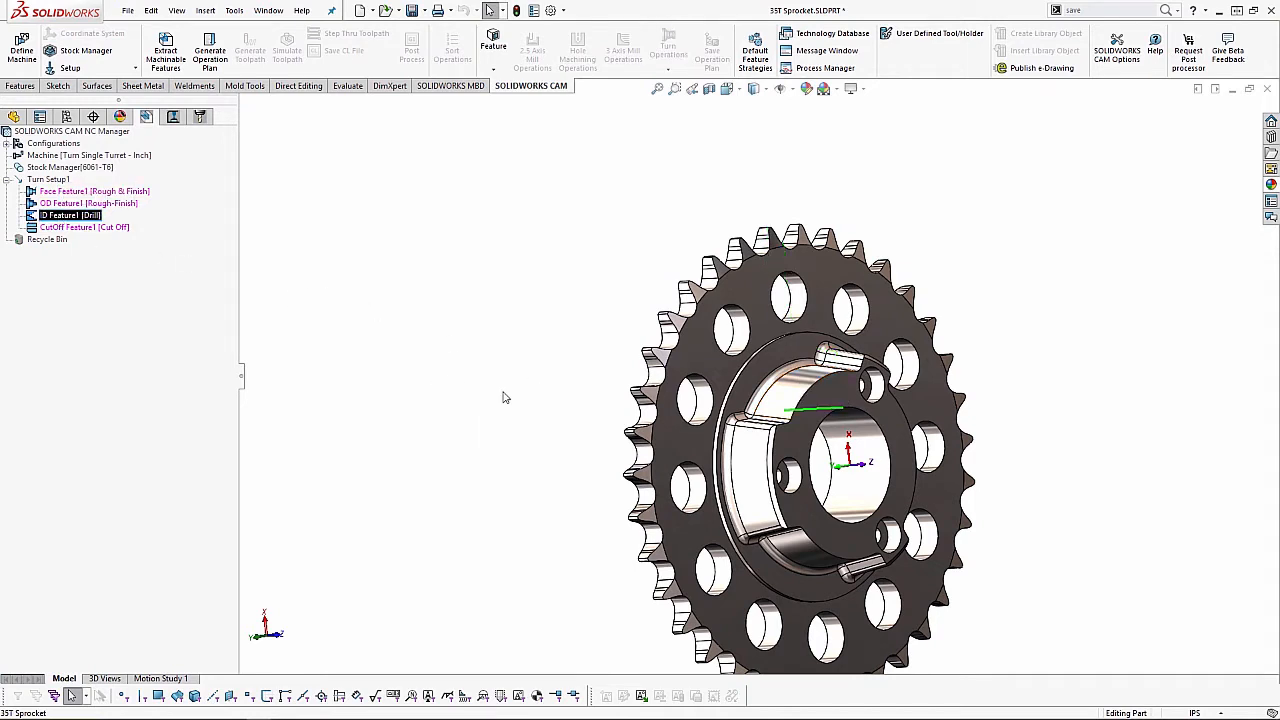
left_click(95, 227)
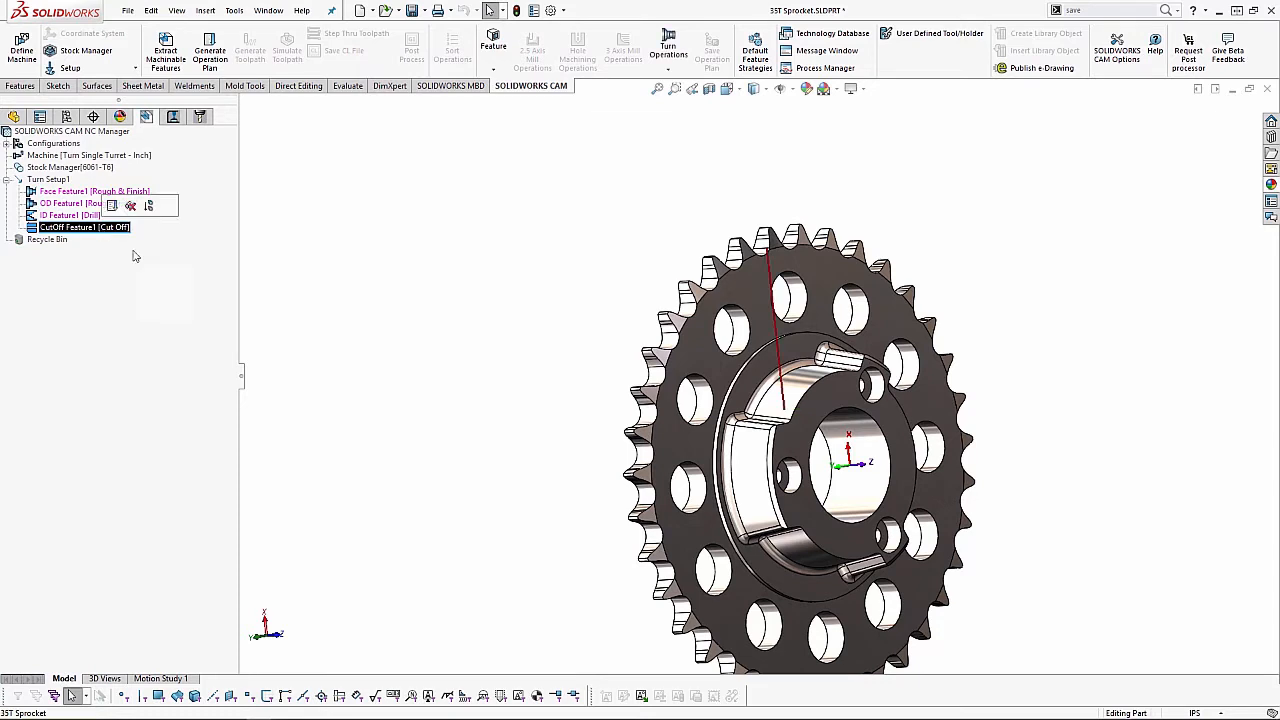
left_click(266, 254)
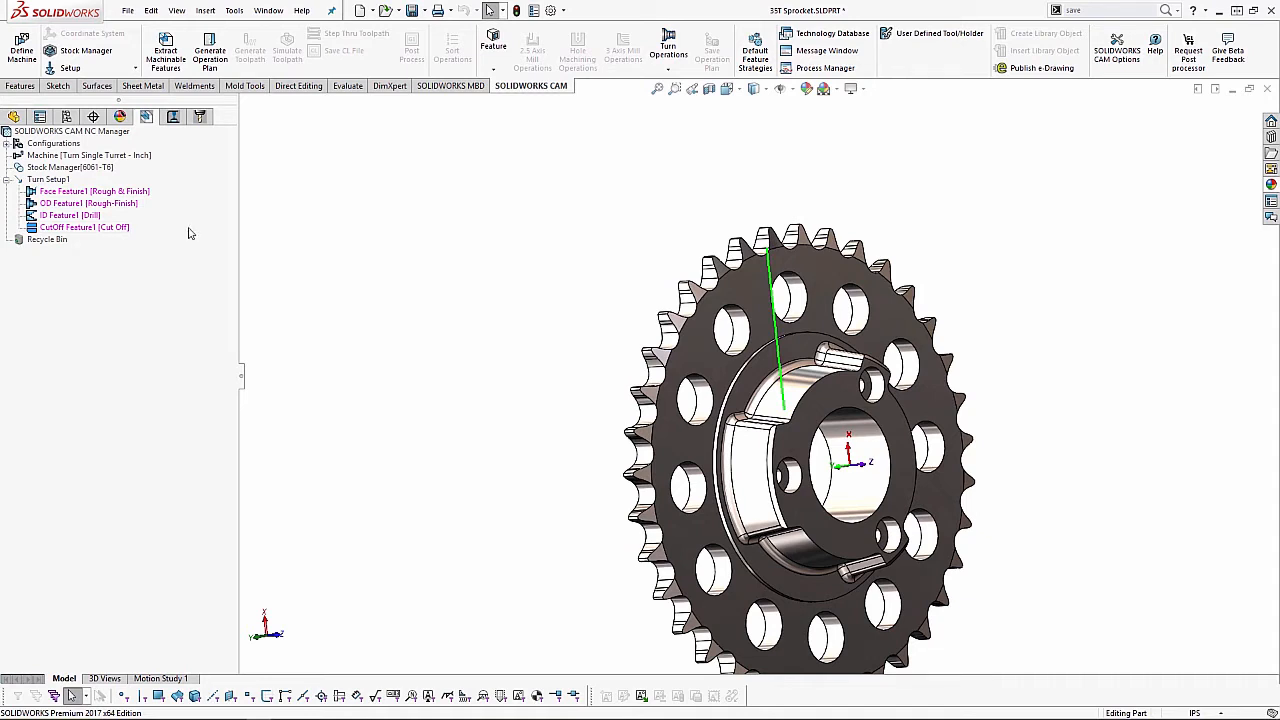
left_click(70, 215)
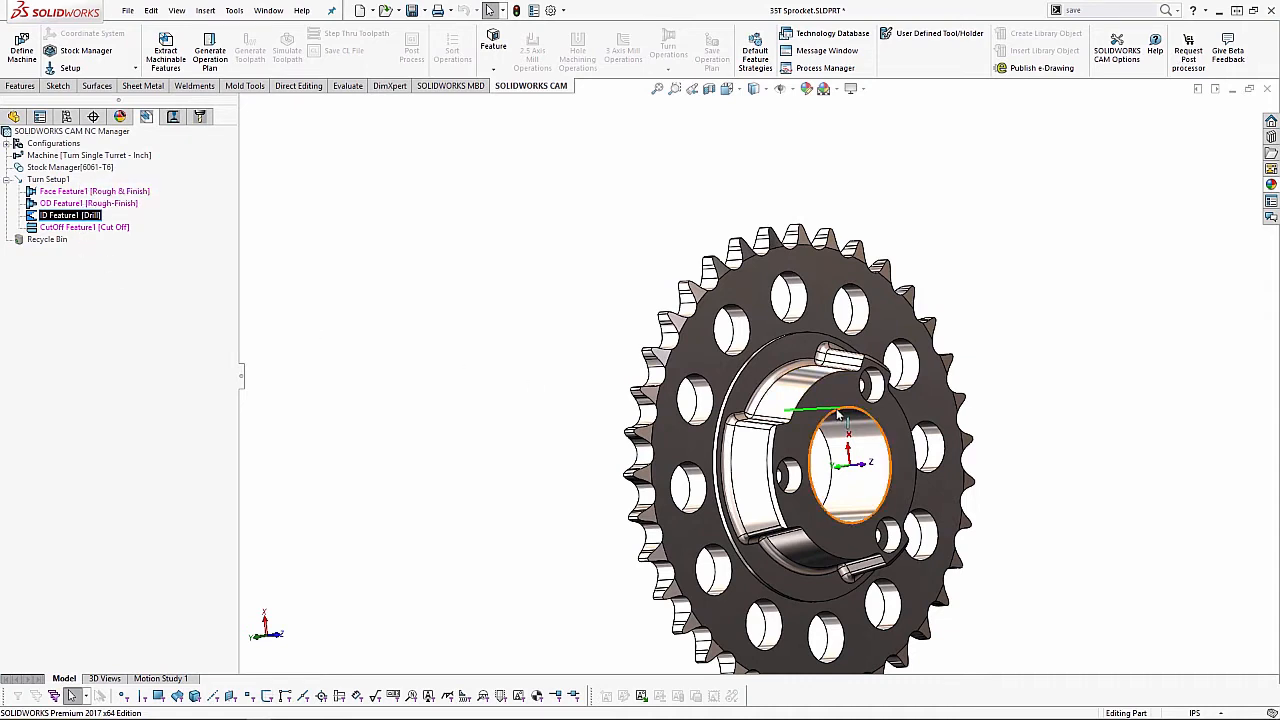
left_click(800, 484)
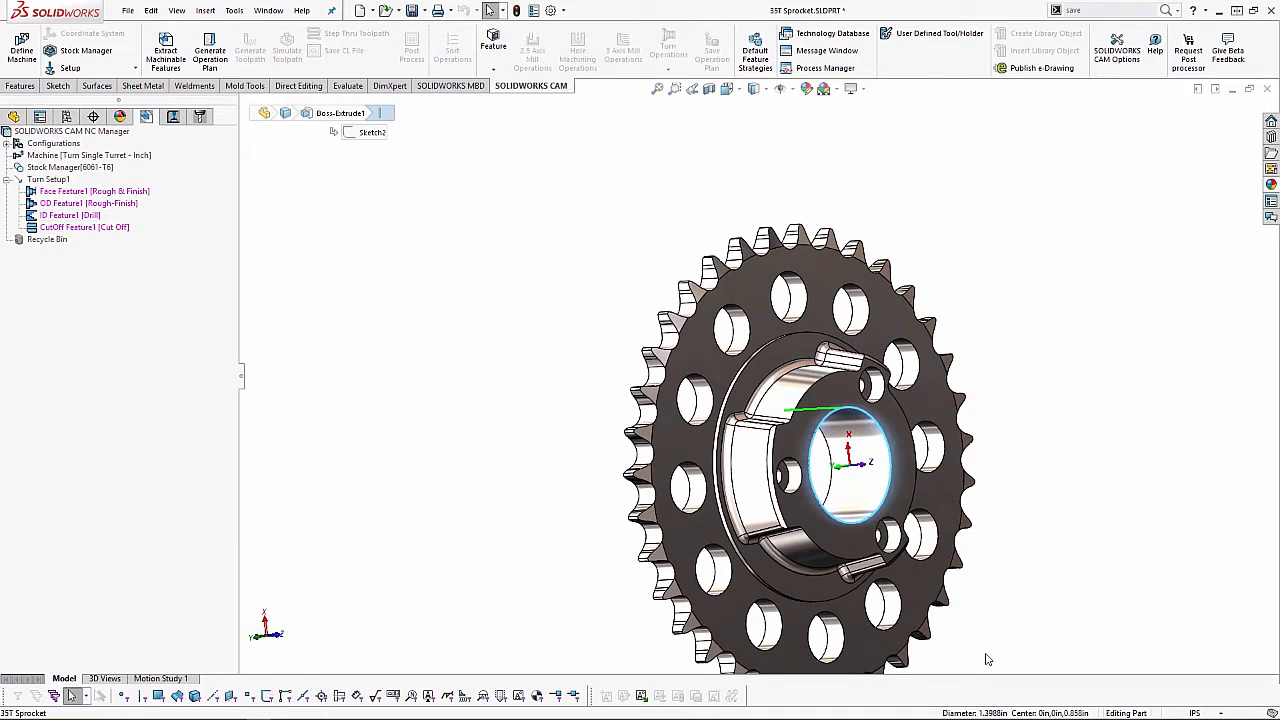
- Change the strategy of ID Feature1 to Rough-Finish, review its matching operations and accept the edit
double_click(70, 216)
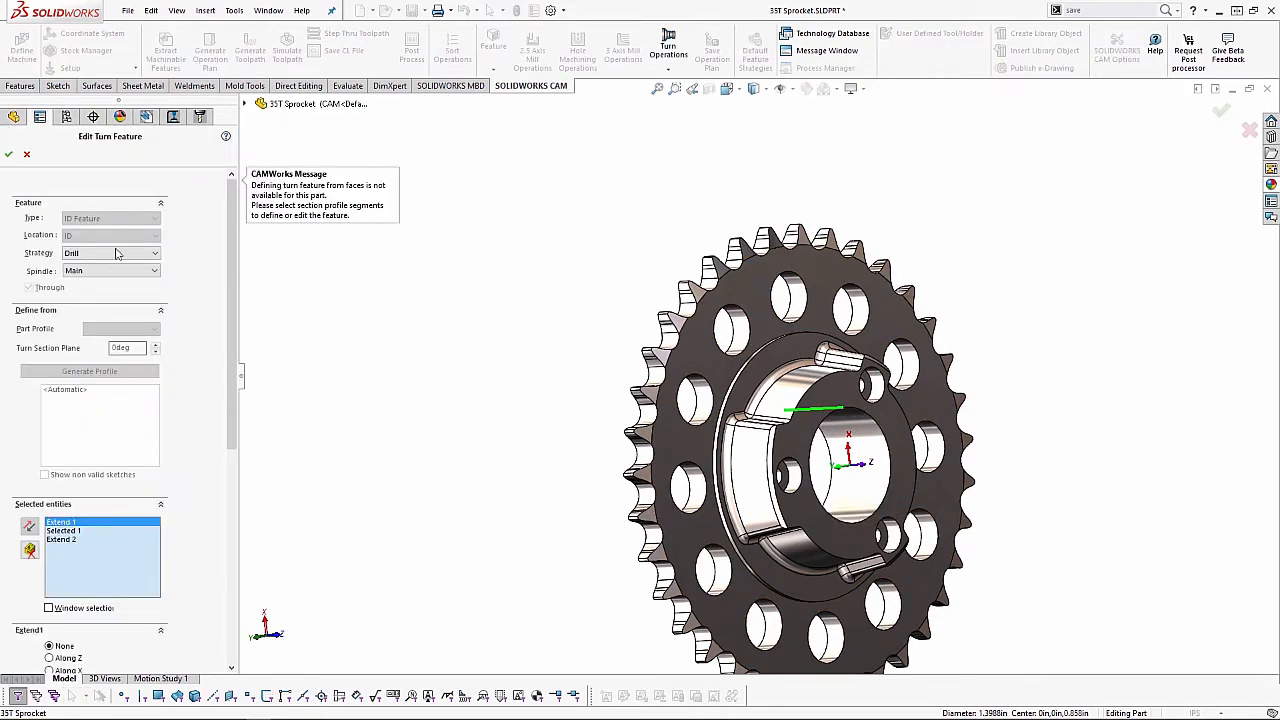
left_click(113, 252)
left_click(118, 289)
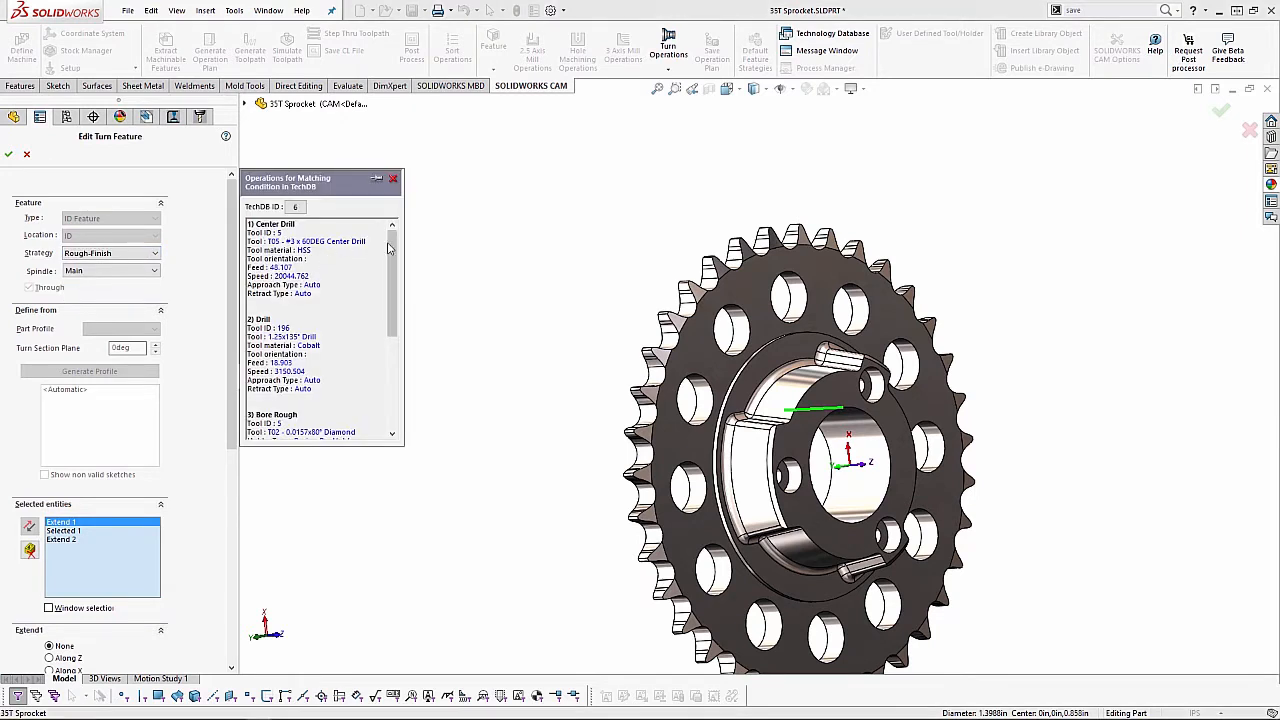
mouse_move(392, 246)
left_mouse_down()
mouse_move(401, 346)
mouse_move(396, 235)
left_mouse_up()
left_click(131, 255)
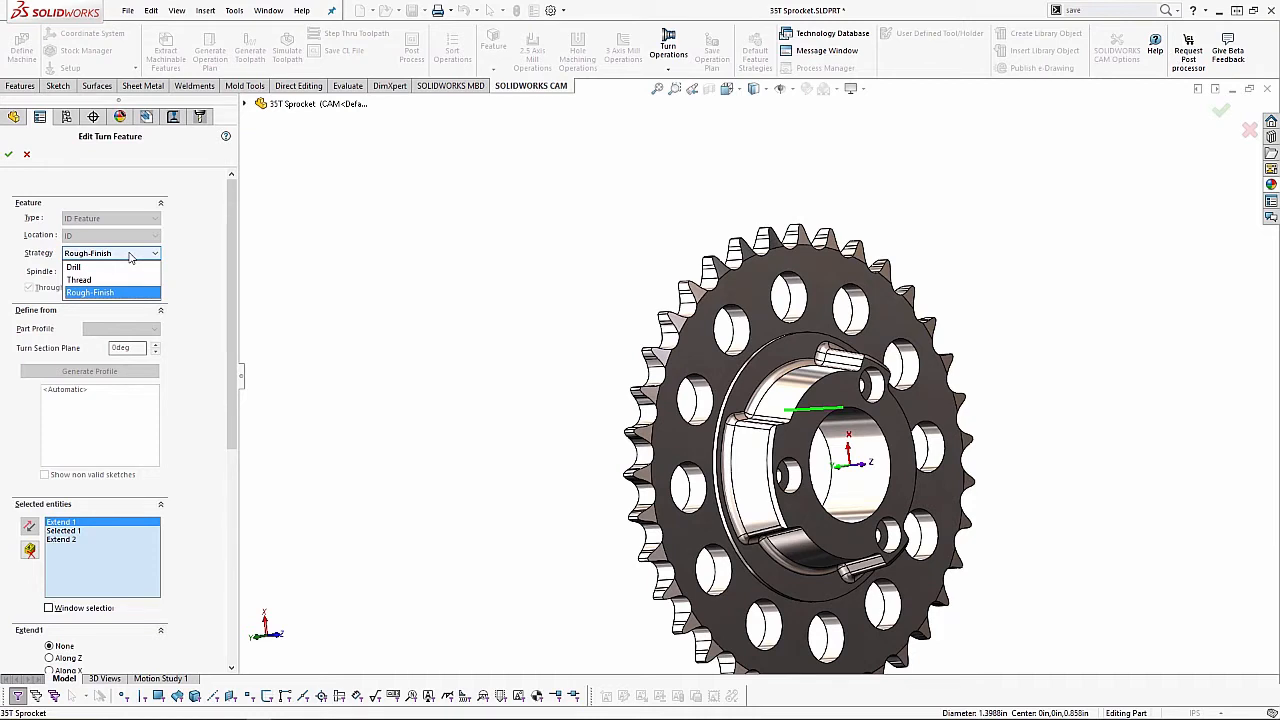
left_click(90, 292)
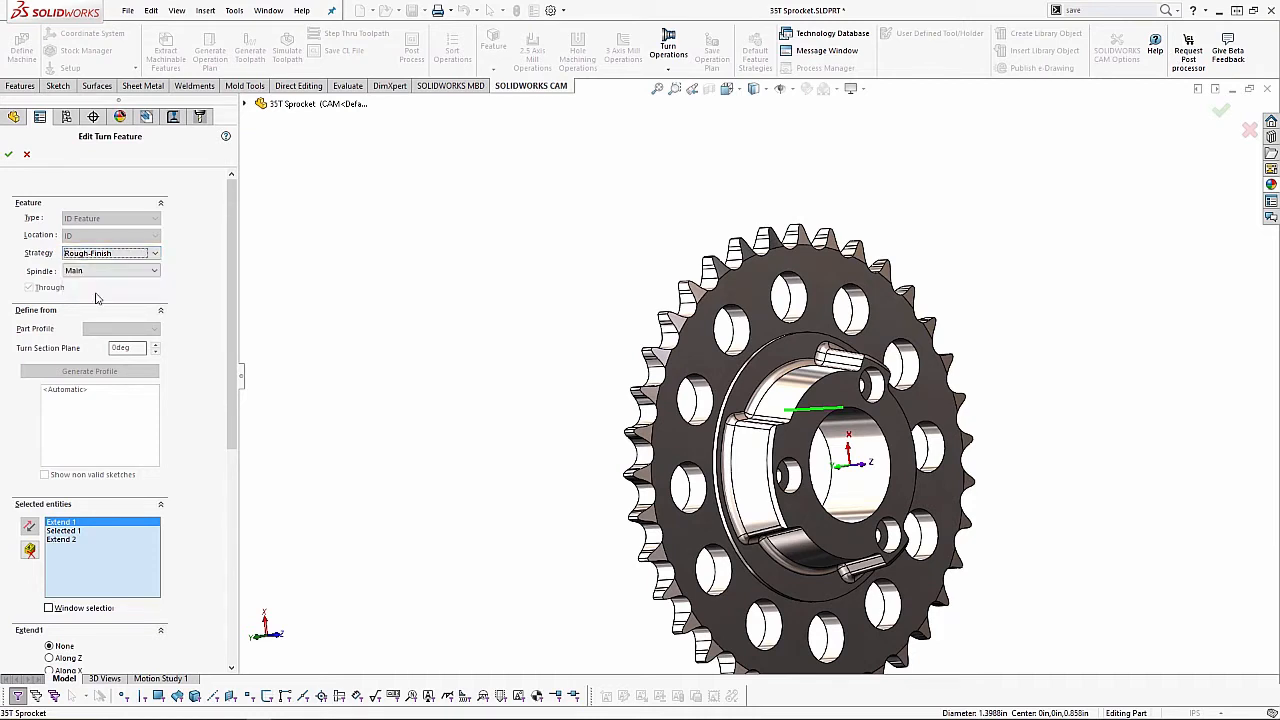
mouse_move(395, 253)
left_mouse_down()
mouse_move(395, 264)
mouse_move(398, 240)
mouse_move(384, 313)
mouse_move(398, 235)
left_mouse_up()
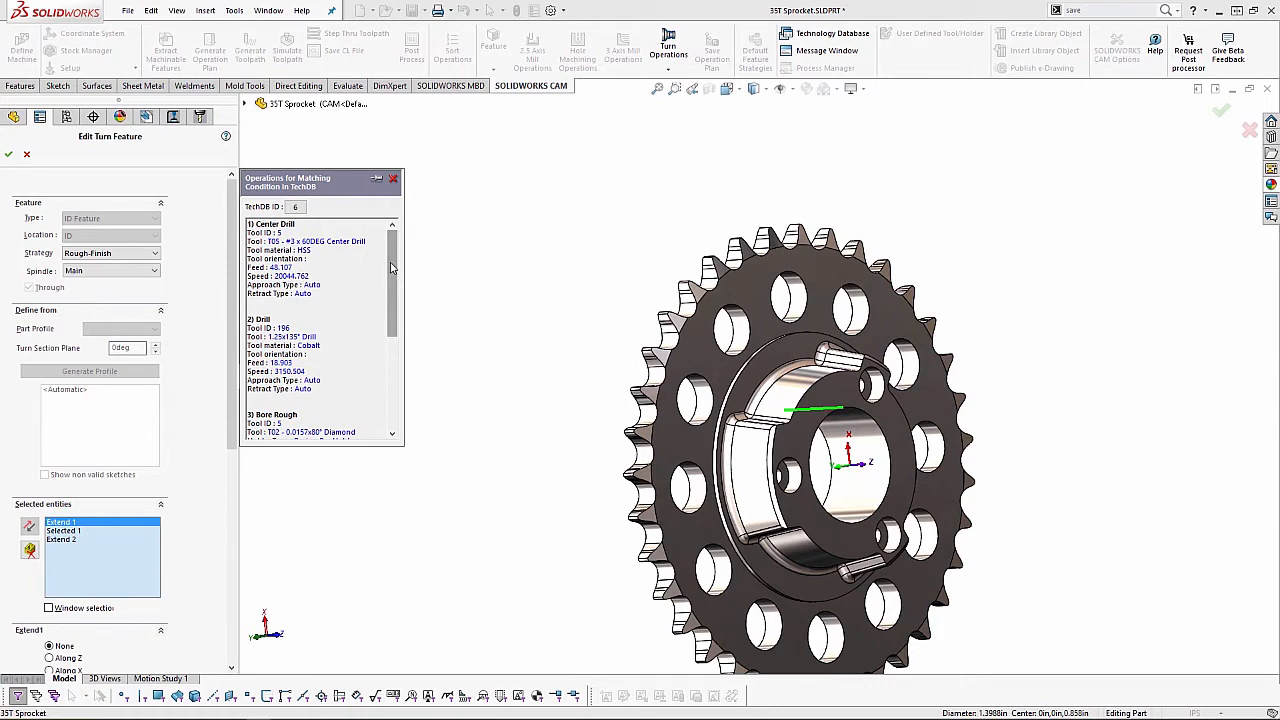
left_click(8, 154)
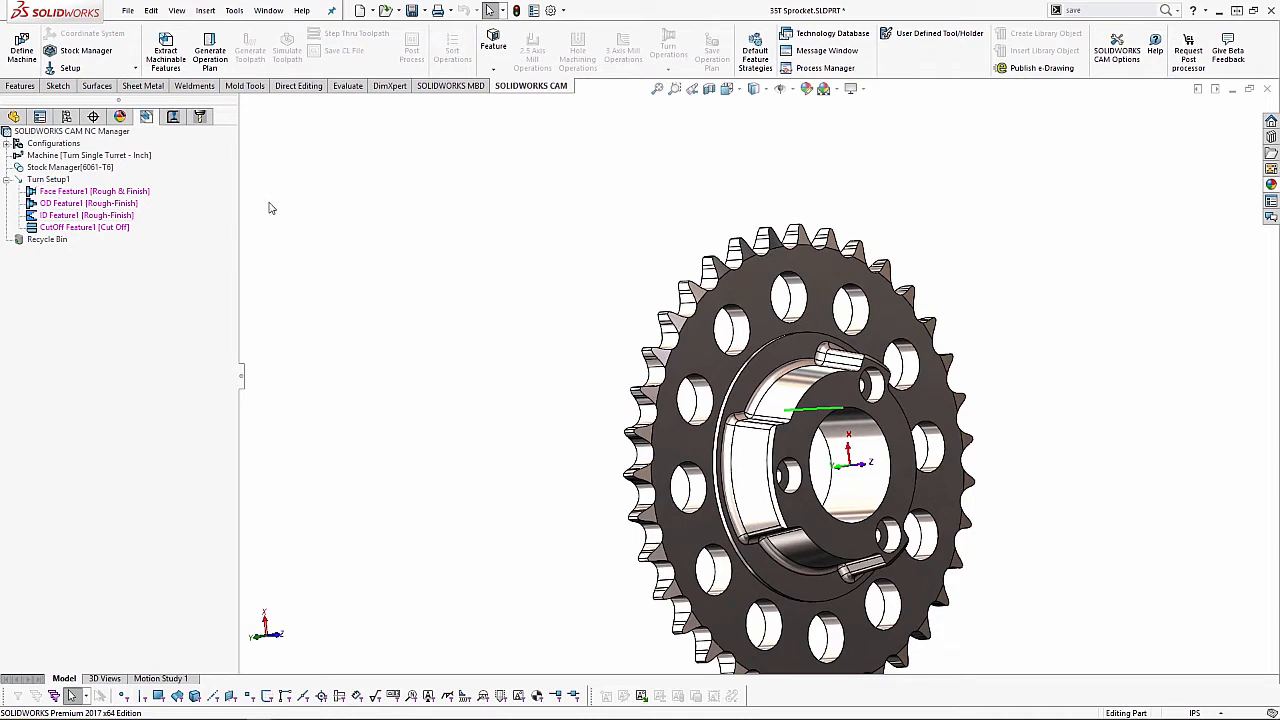
- Delete CutOff Feature1 from Turn Setup1 and collapse the Recycle Bin
left_click(110, 228)
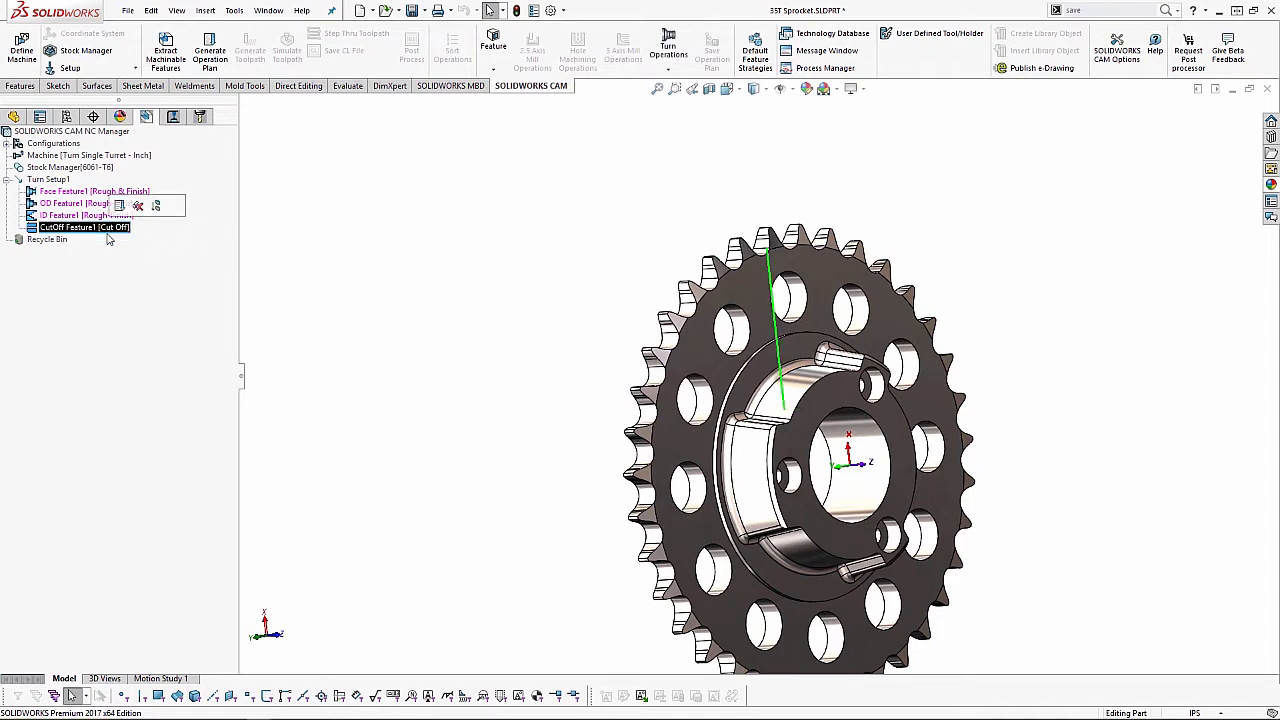
left_click(76, 228)
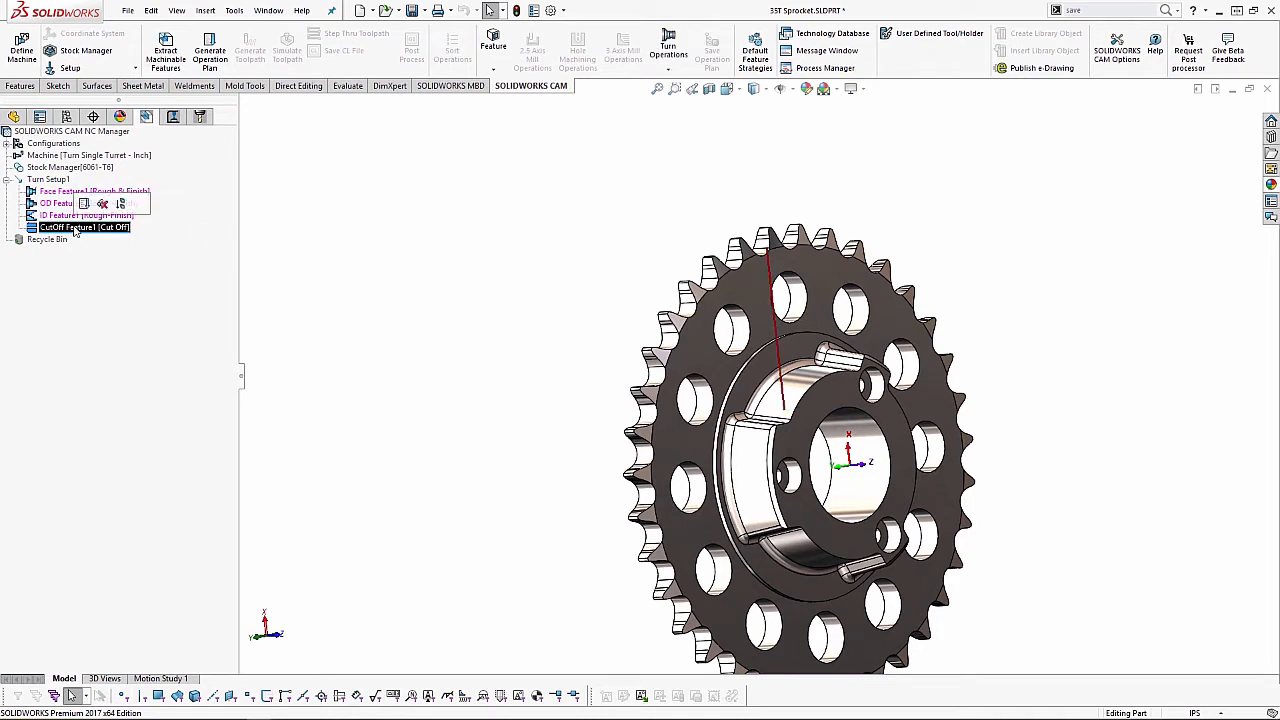
right_click(75, 230)
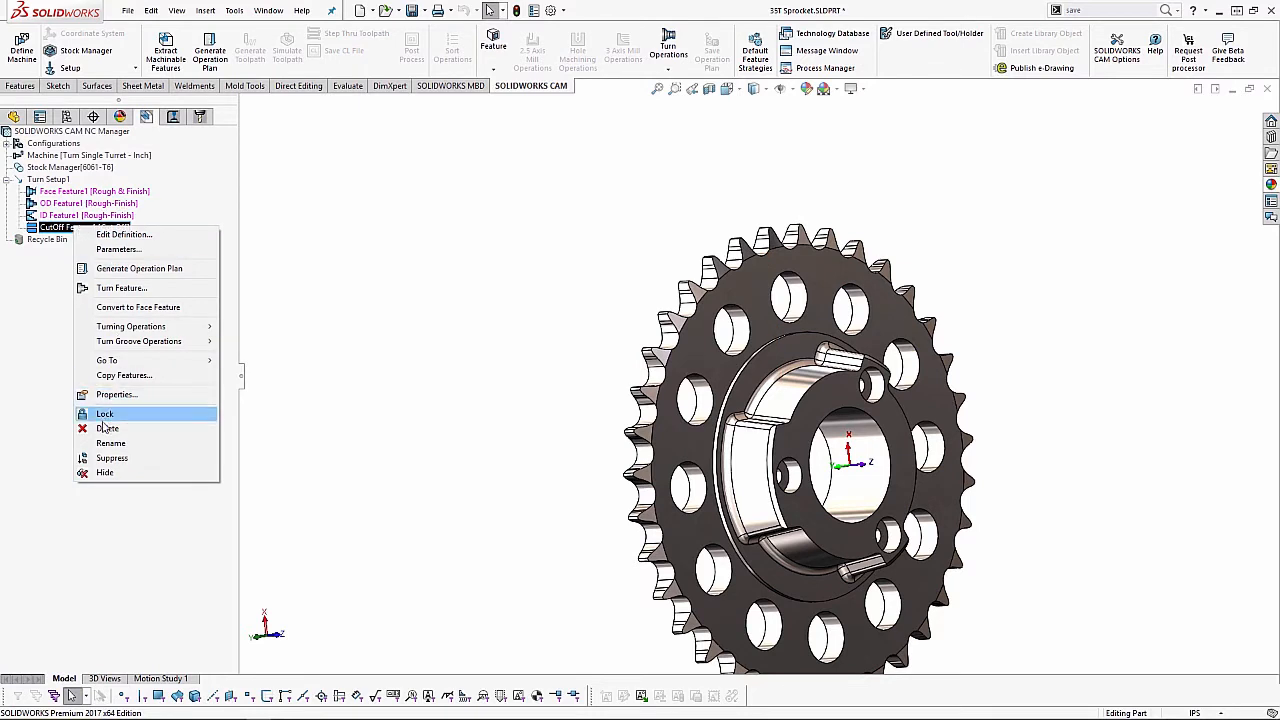
left_click(211, 427)
left_click(679, 394)
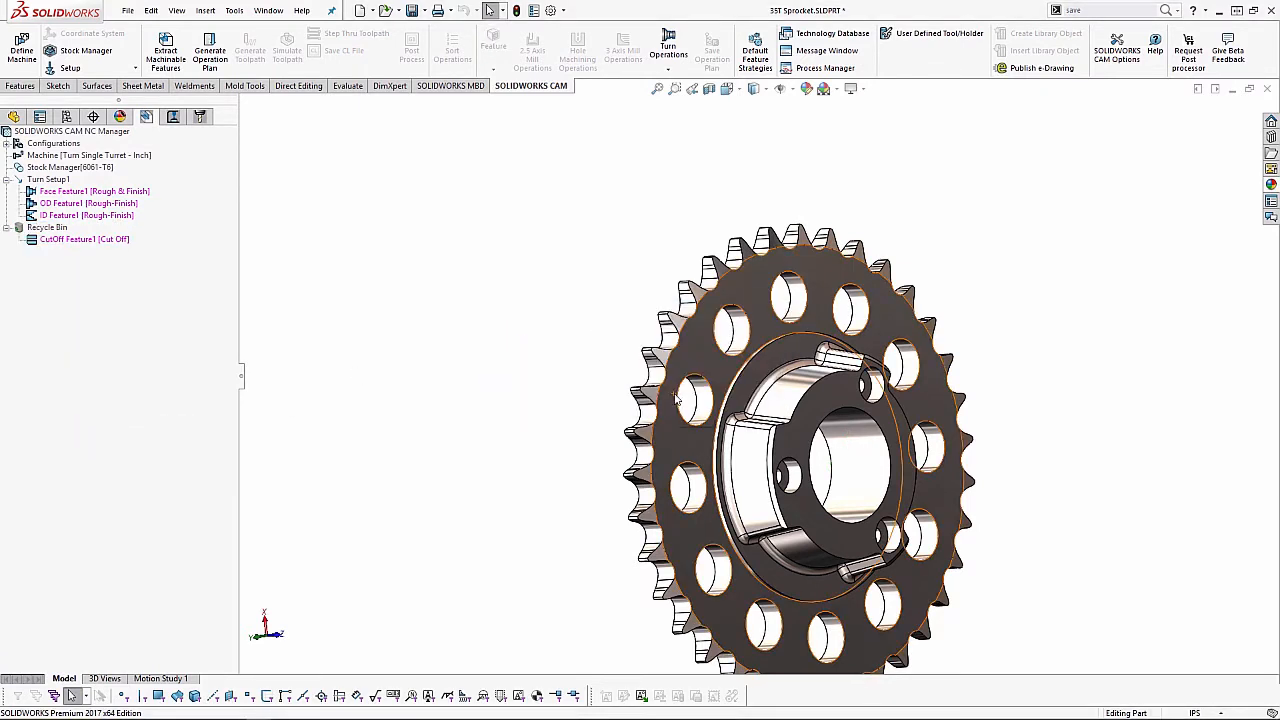
left_click(7, 229)
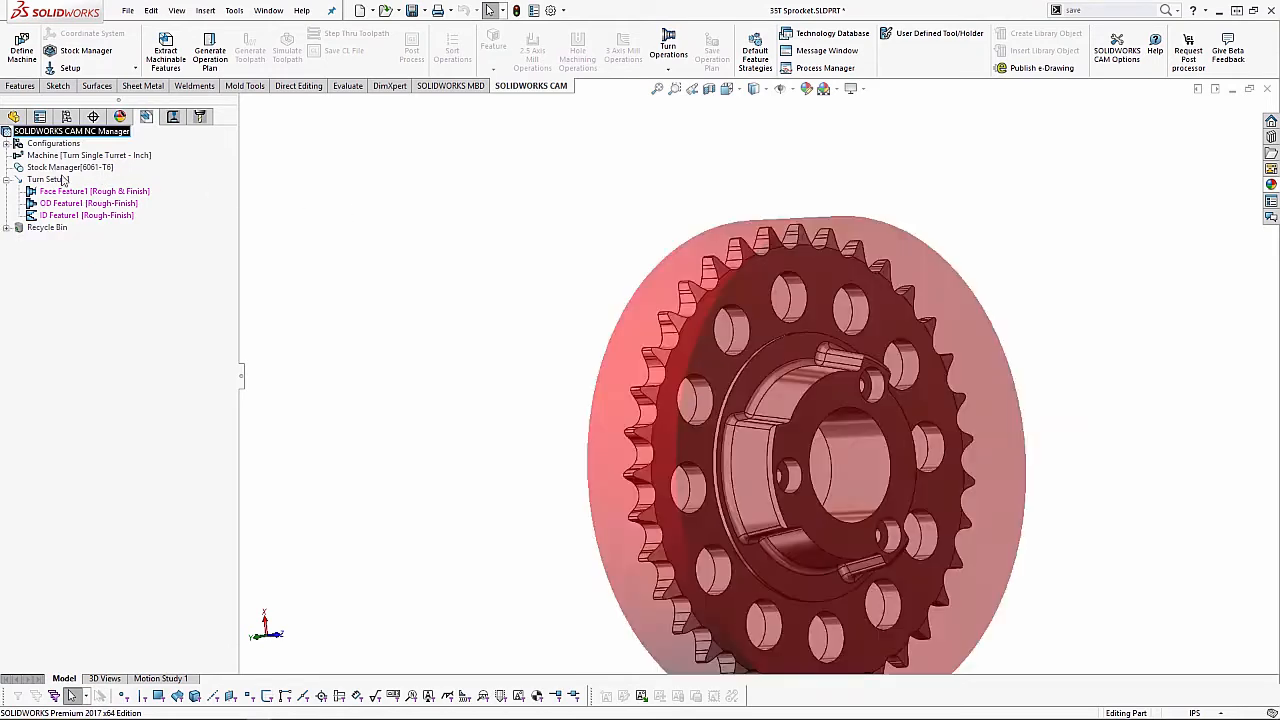
- Create a second turn setup with its setup direction reversed
scroll(641, 350, "up", 5)
middle_click_drag(738, 366, 714, 373)
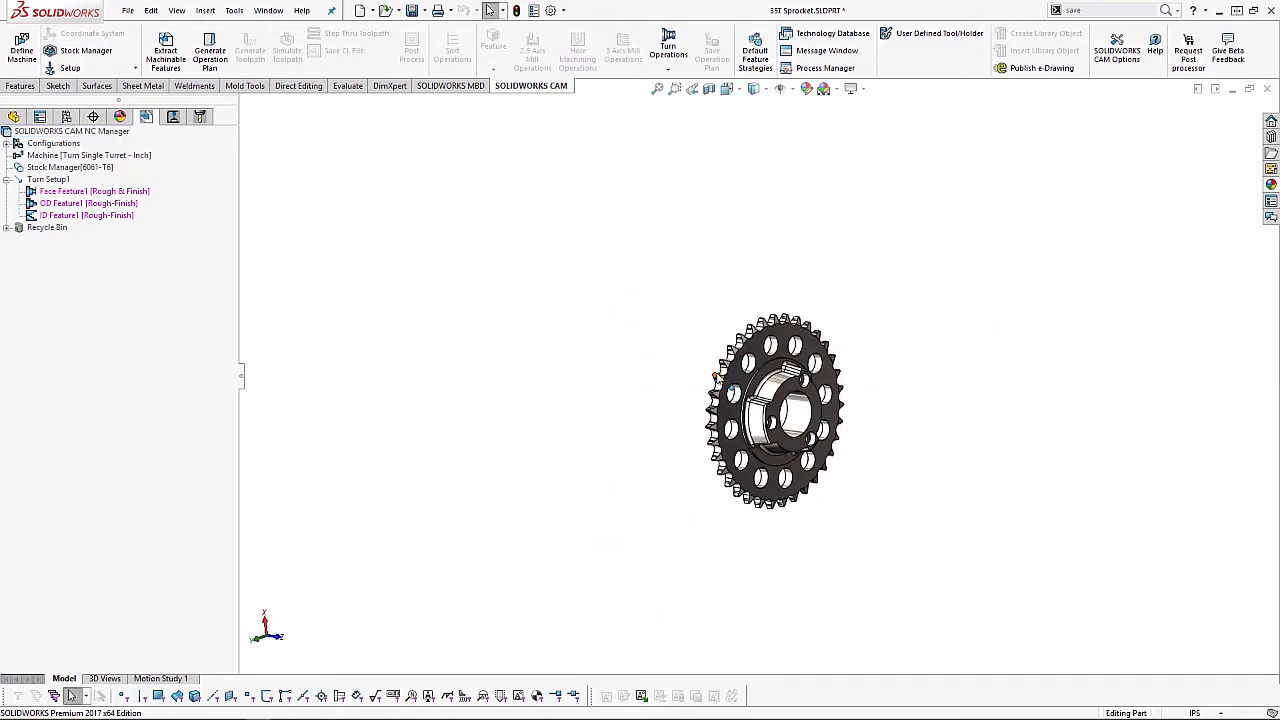
scroll(784, 396, "down", 3)
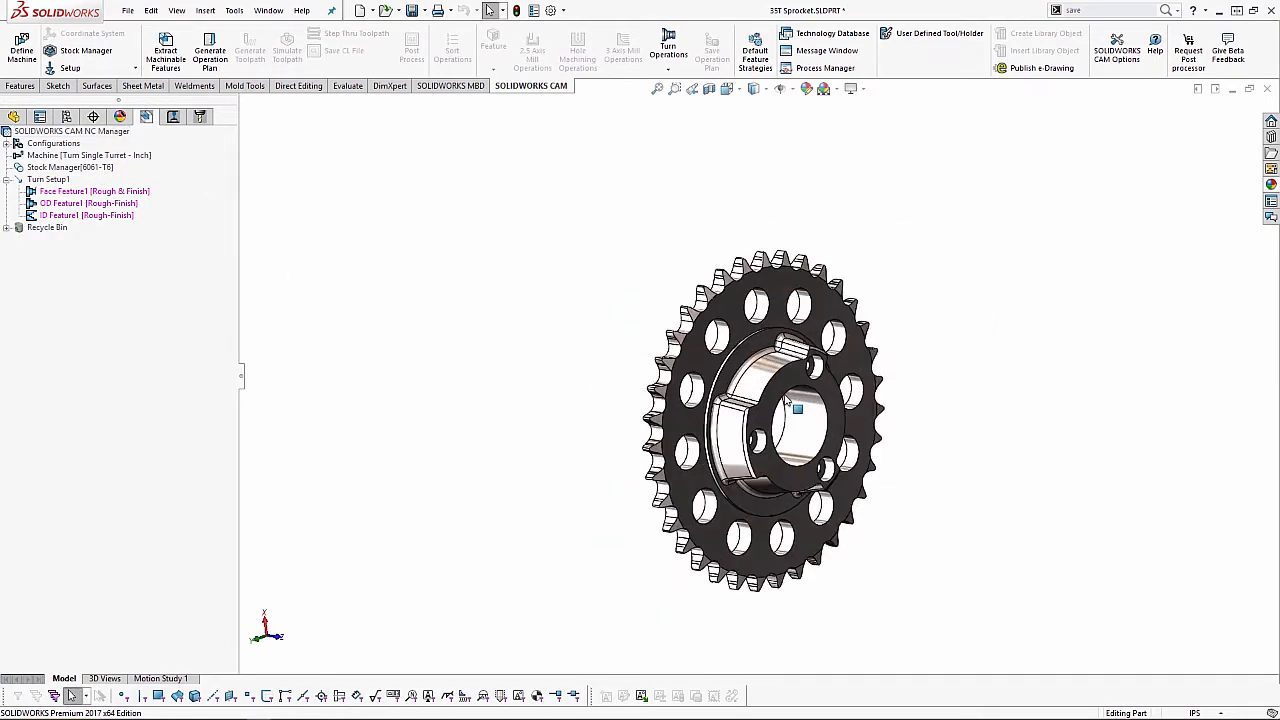
right_click(46, 173)
left_click(70, 184)
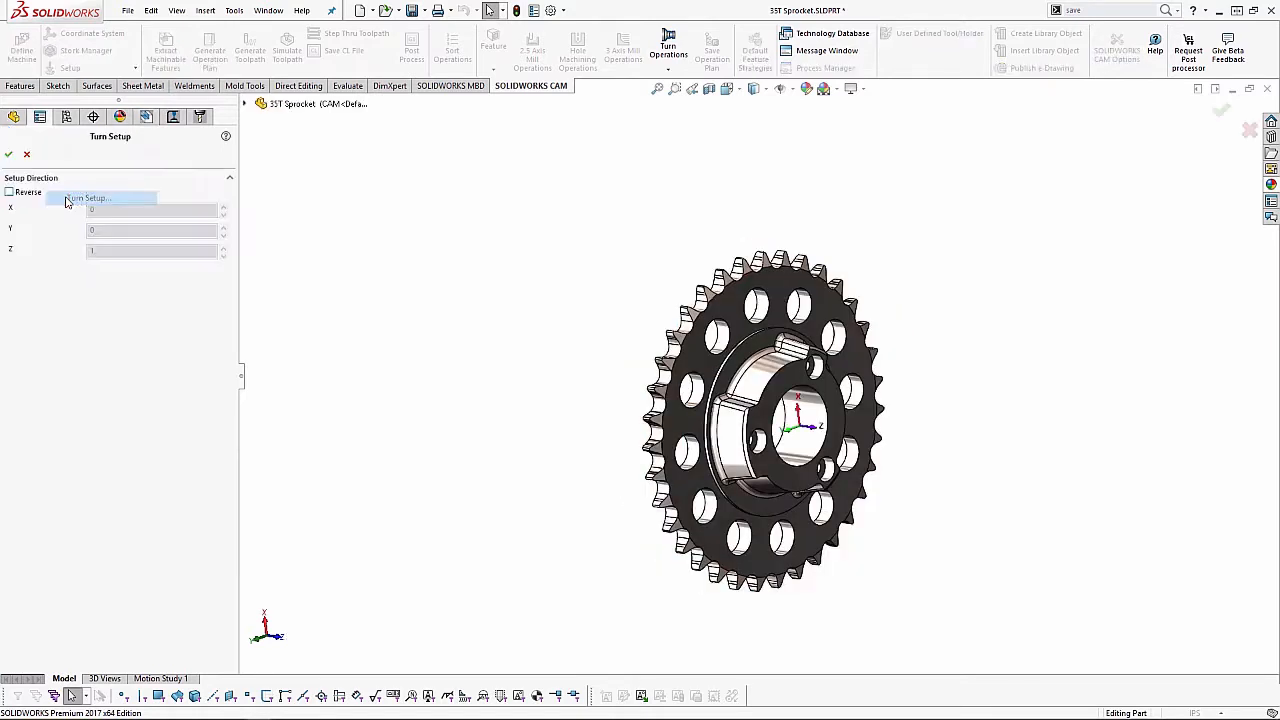
left_click(10, 192)
left_click(8, 154)
- Start a new turn feature under Turn Setup2 and define its part profile from a Revolved Section
left_click(46, 228)
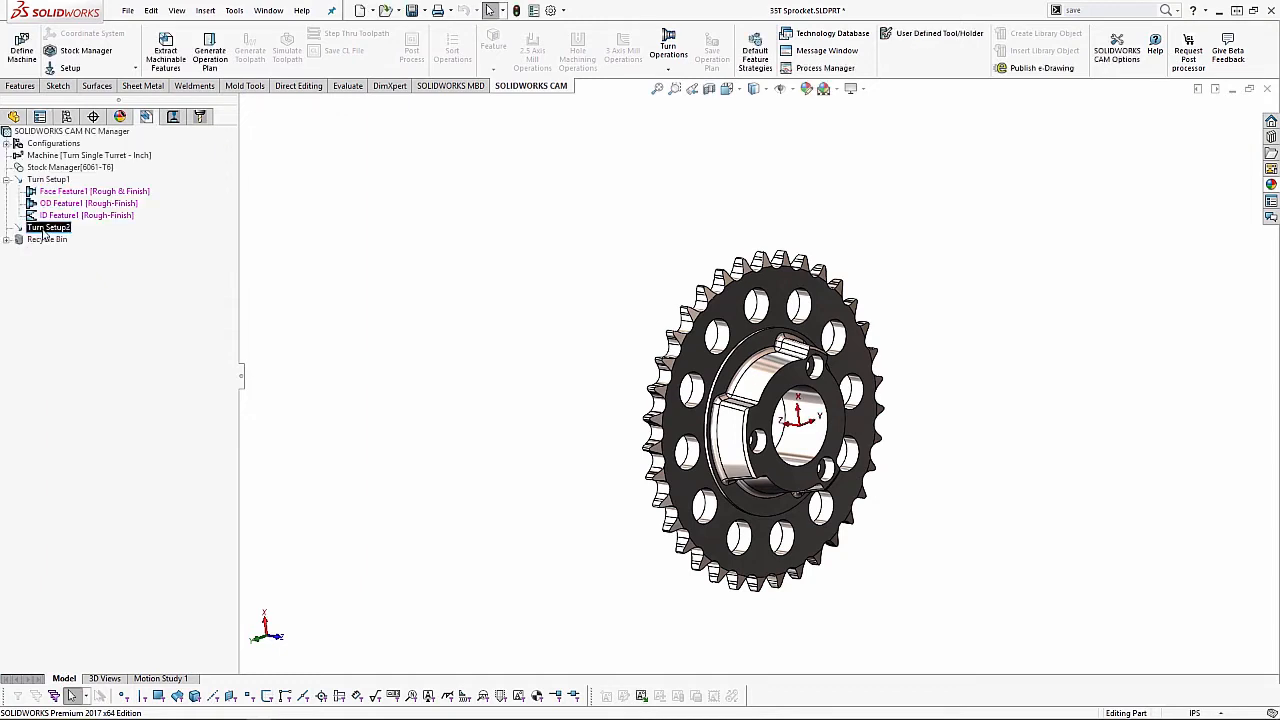
right_click(46, 228)
left_click(90, 276)
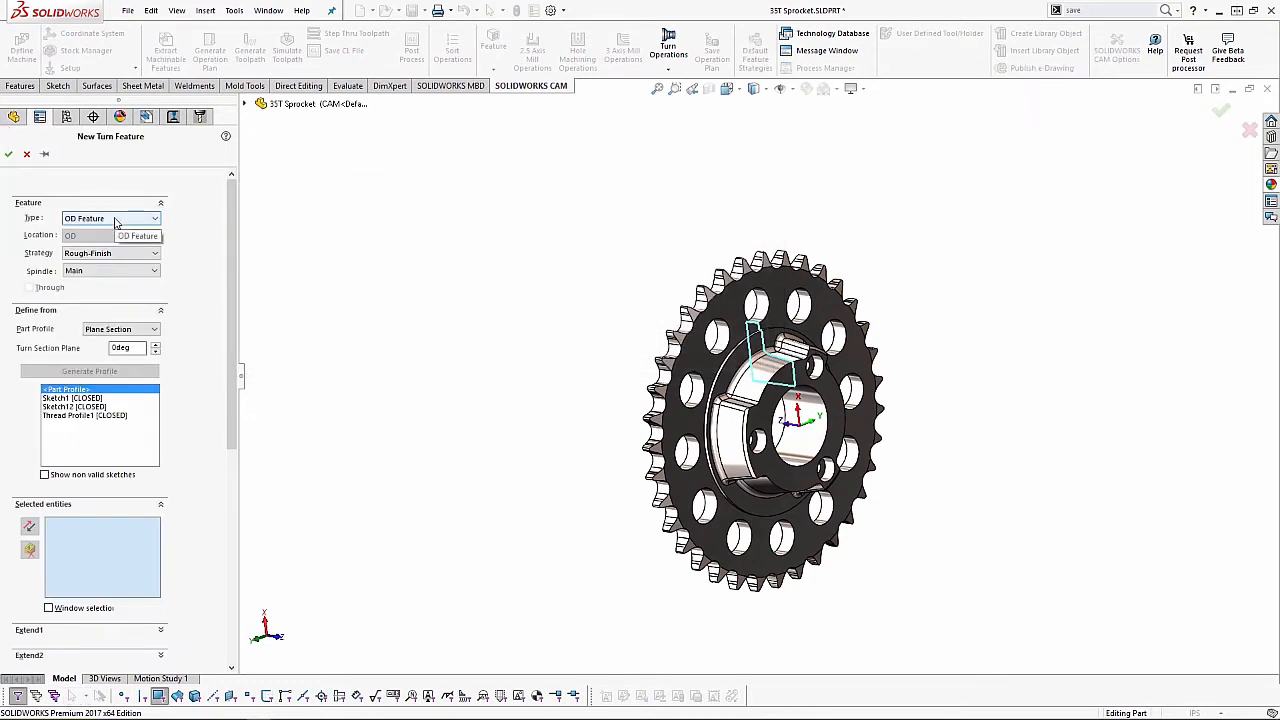
scroll(805, 390, "down", 5)
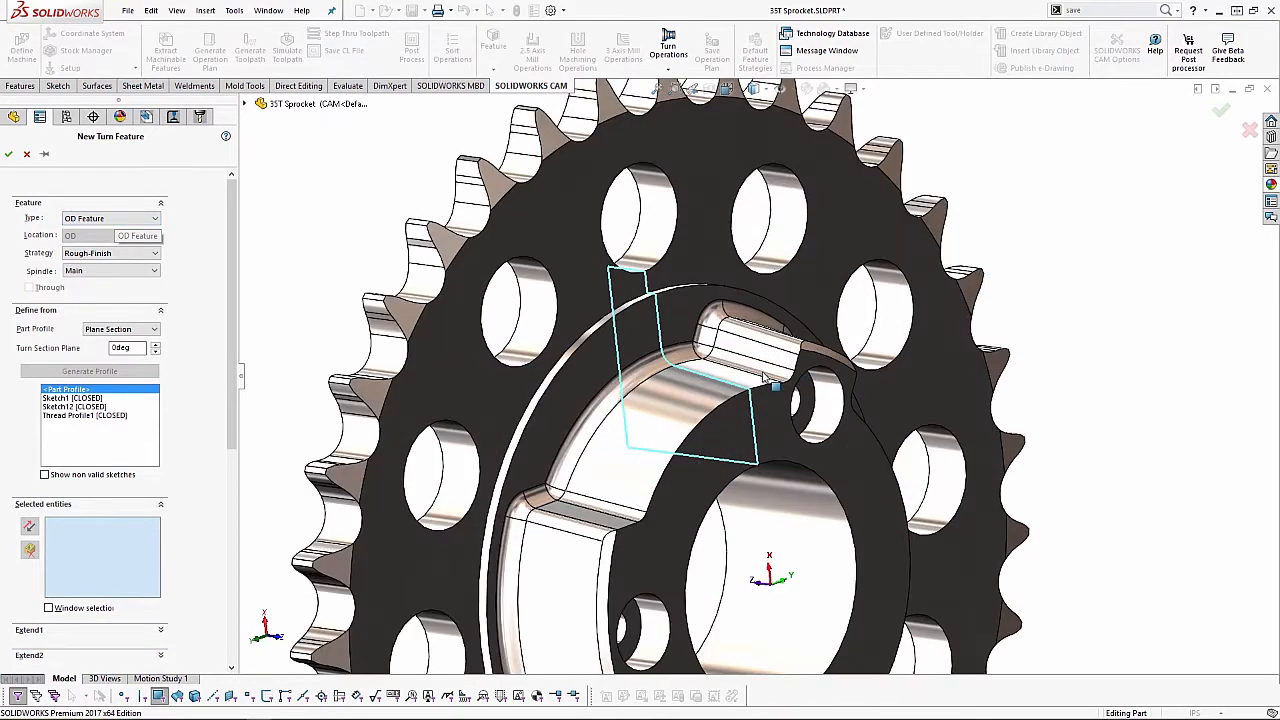
left_click(151, 330)
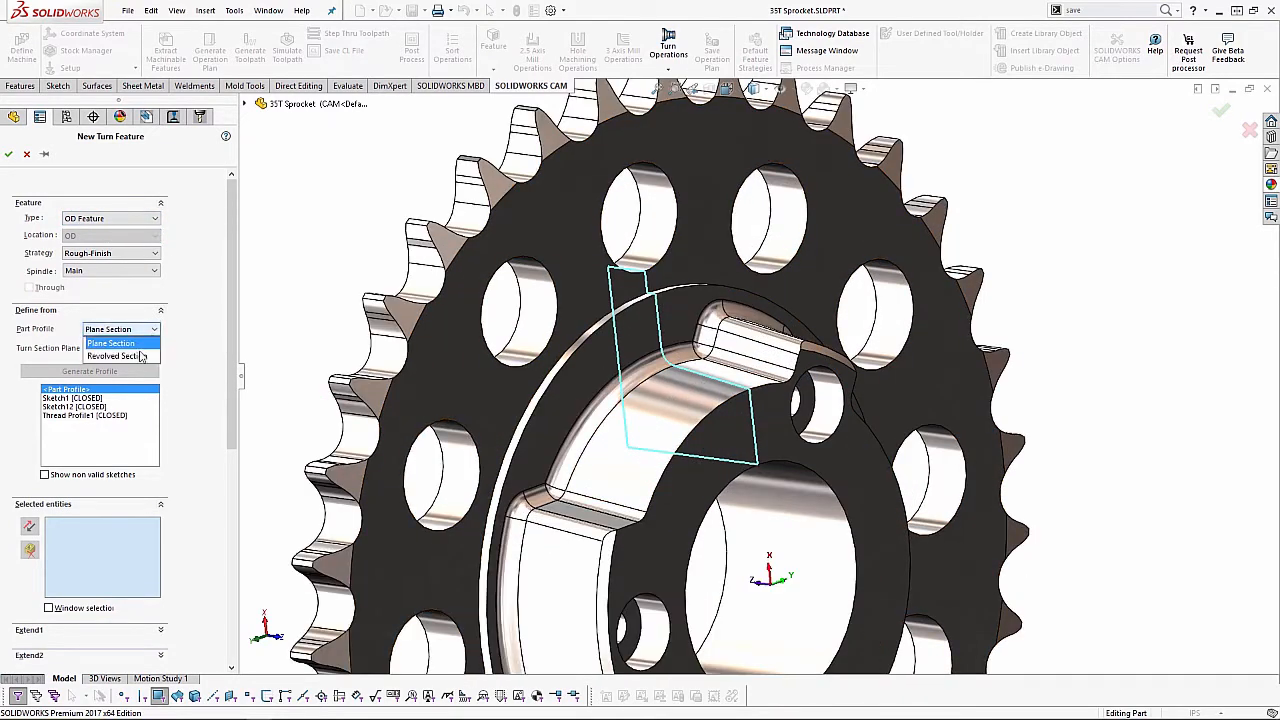
left_click(137, 358)
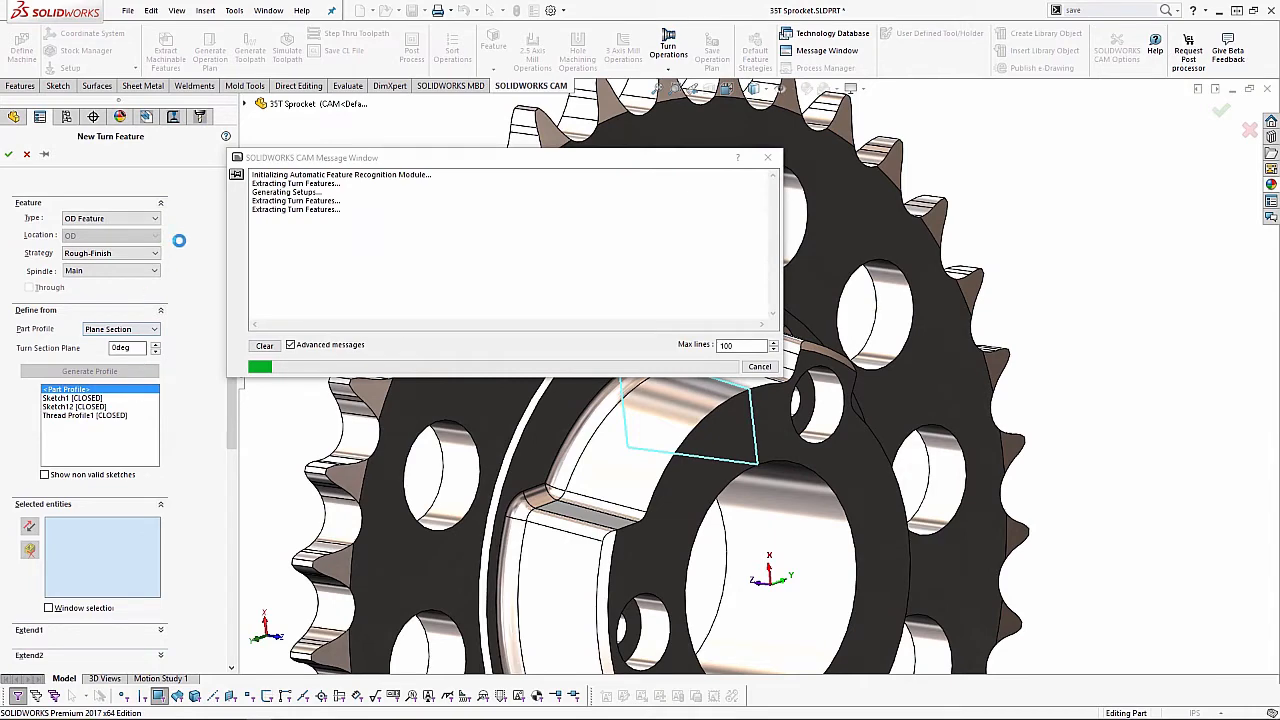
- Create a Face Feature with the Rough & Finish strategy from the slanted tooth-edge and back-face profile segments
left_click(155, 218)
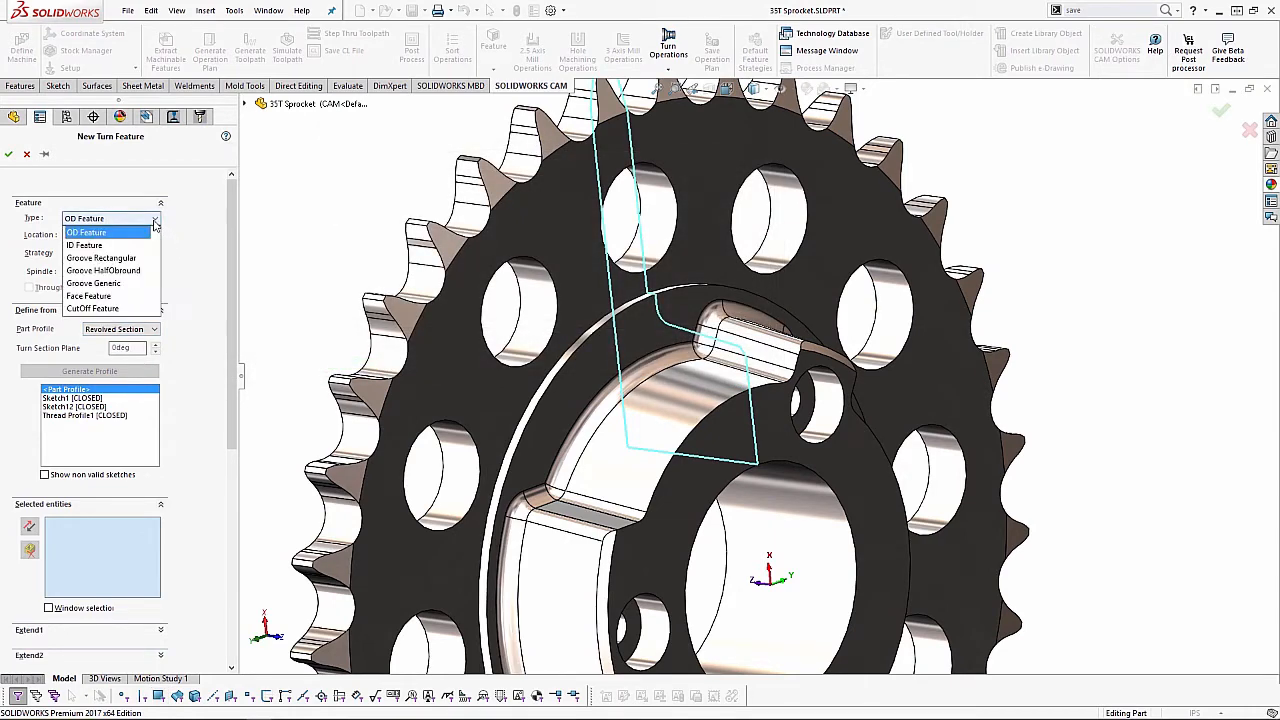
left_click(88, 296)
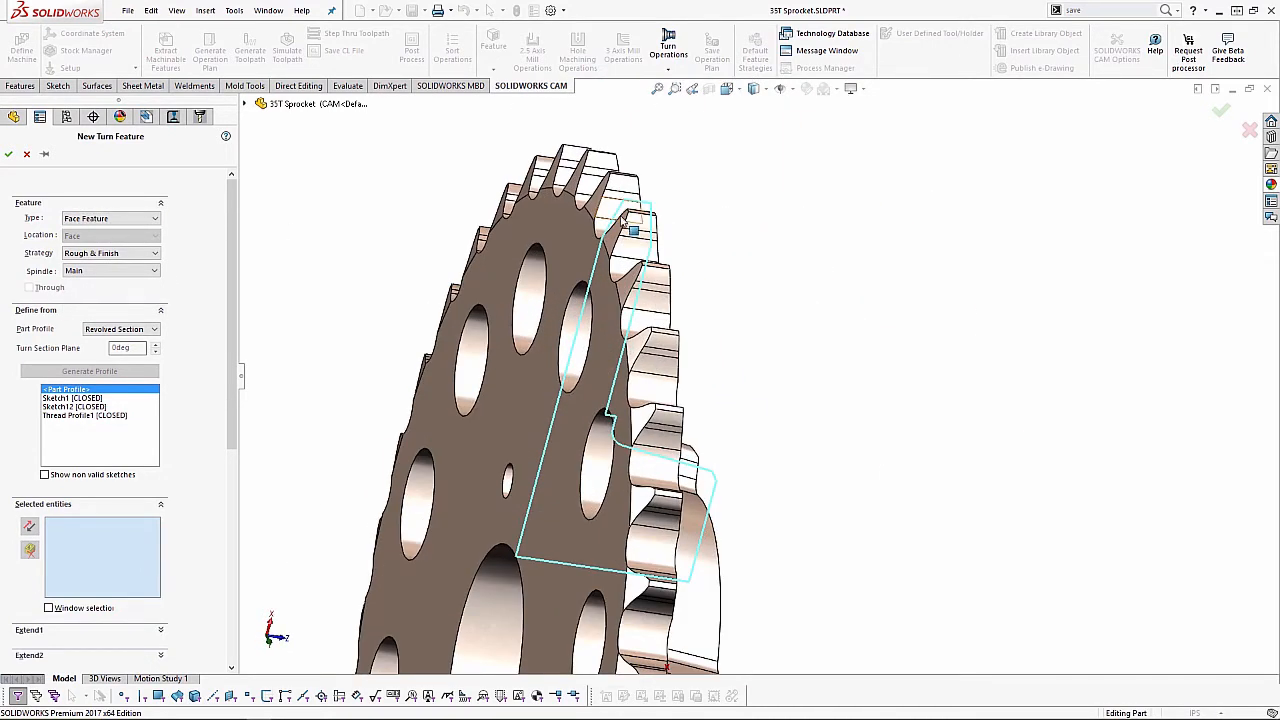
left_click(612, 214)
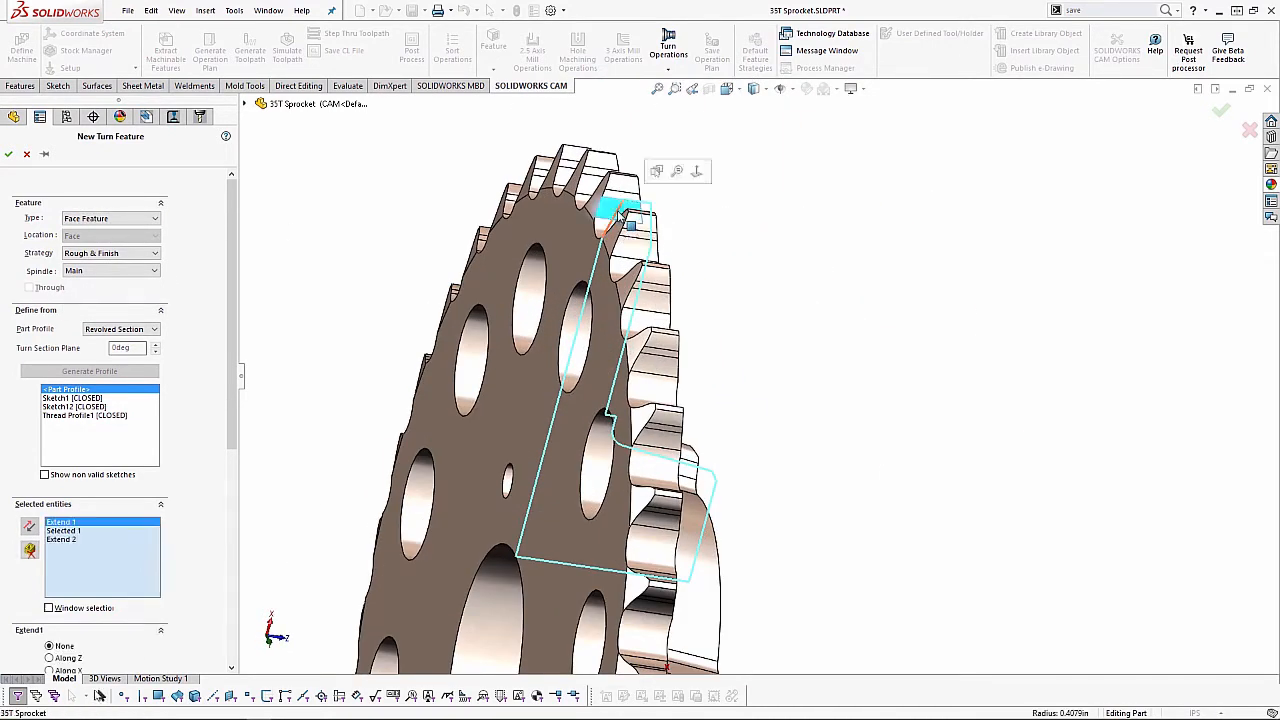
left_click(597, 264)
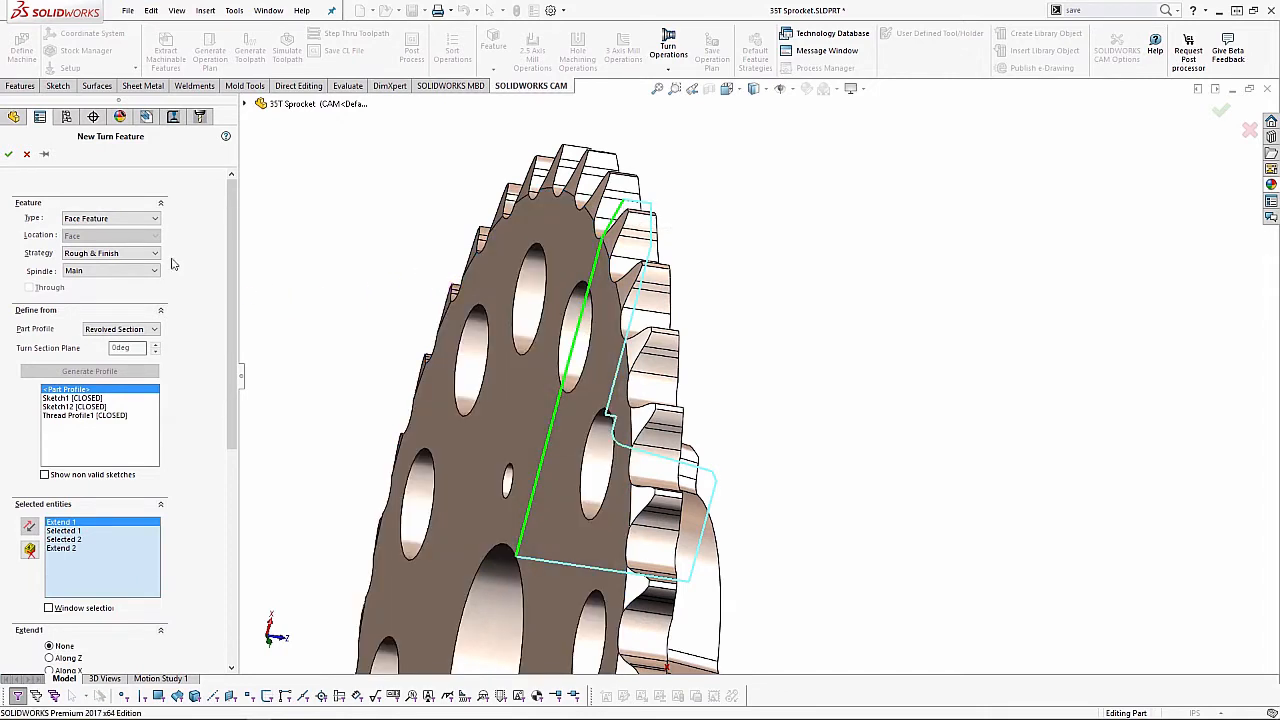
mouse_move(118, 253)
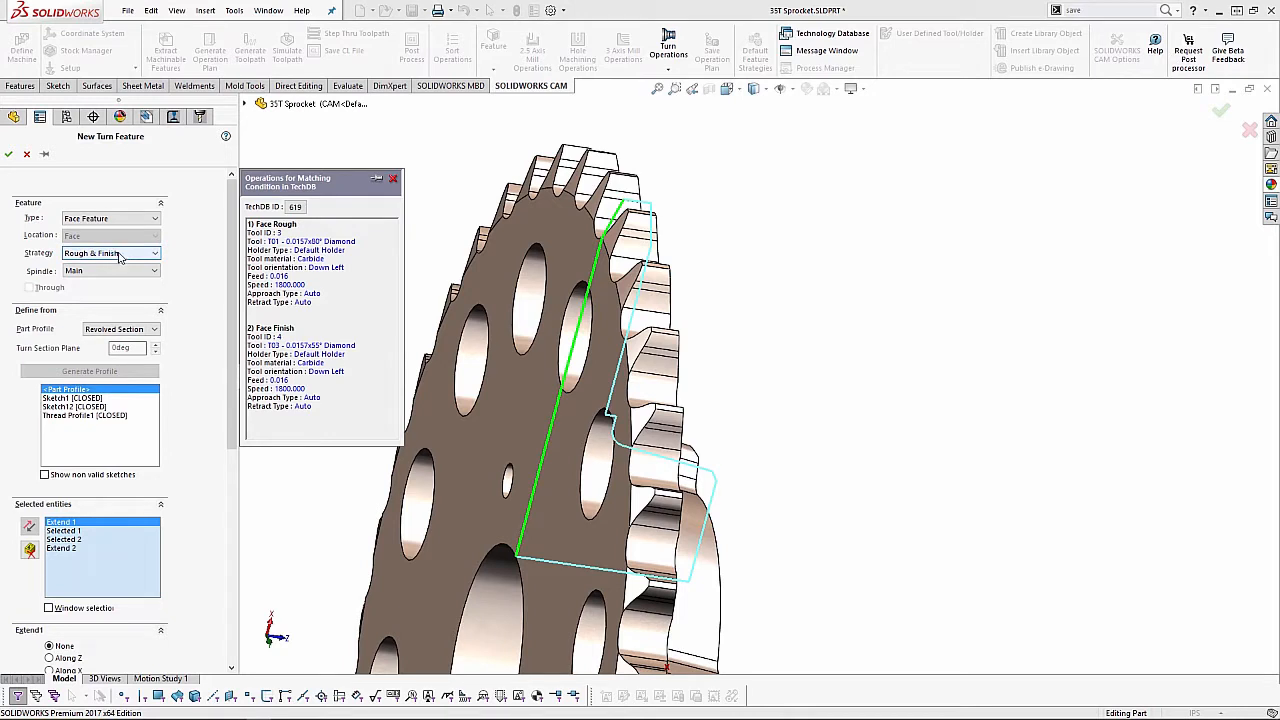
left_click(8, 157)
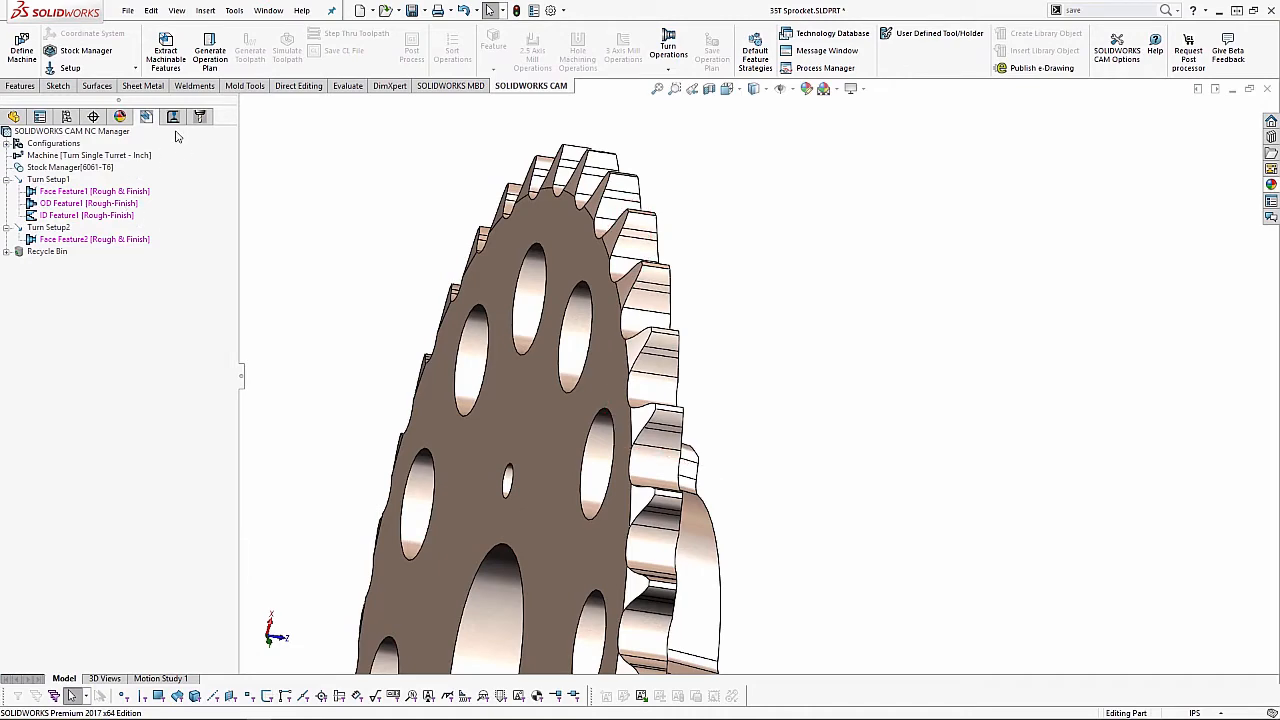
- Generate the operation plan for all machinable features and return to the feature tree
left_click(209, 66)
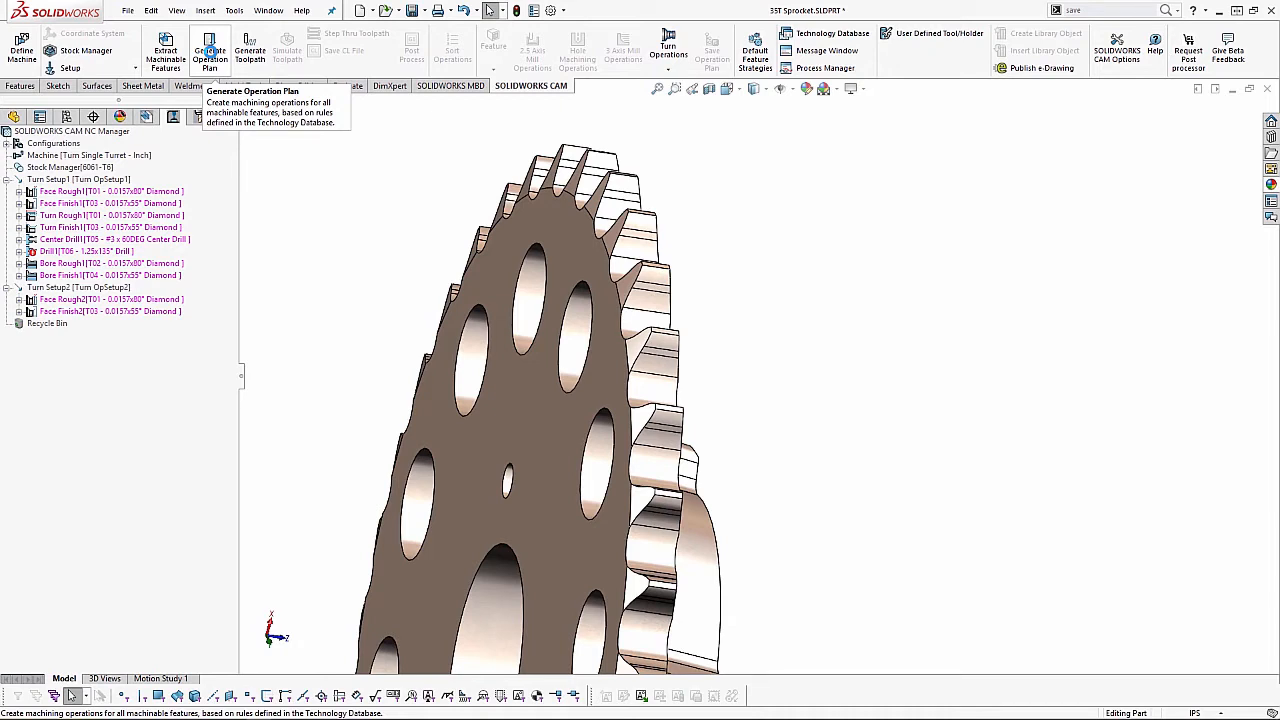
left_click(146, 117)
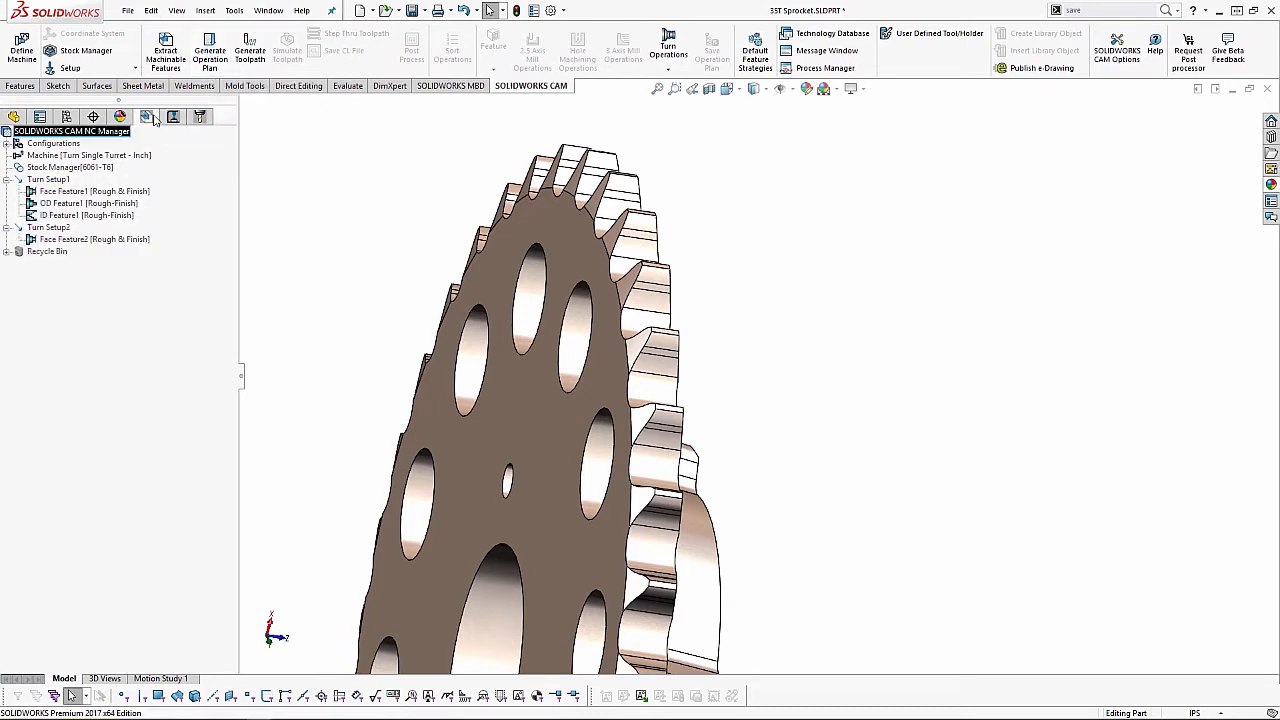
- Show the operation tree and review the face and turn operations of Turn Setup1 on the part
left_click(176, 120)
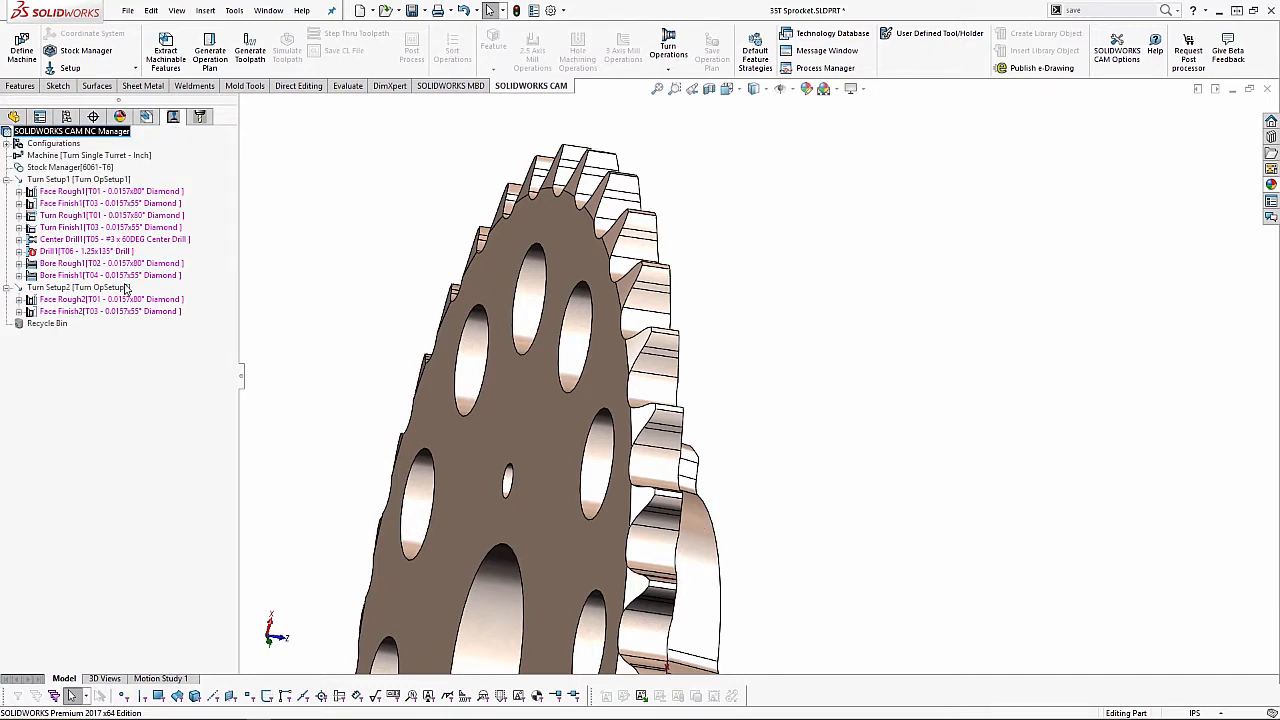
left_click(88, 195)
left_click(87, 206)
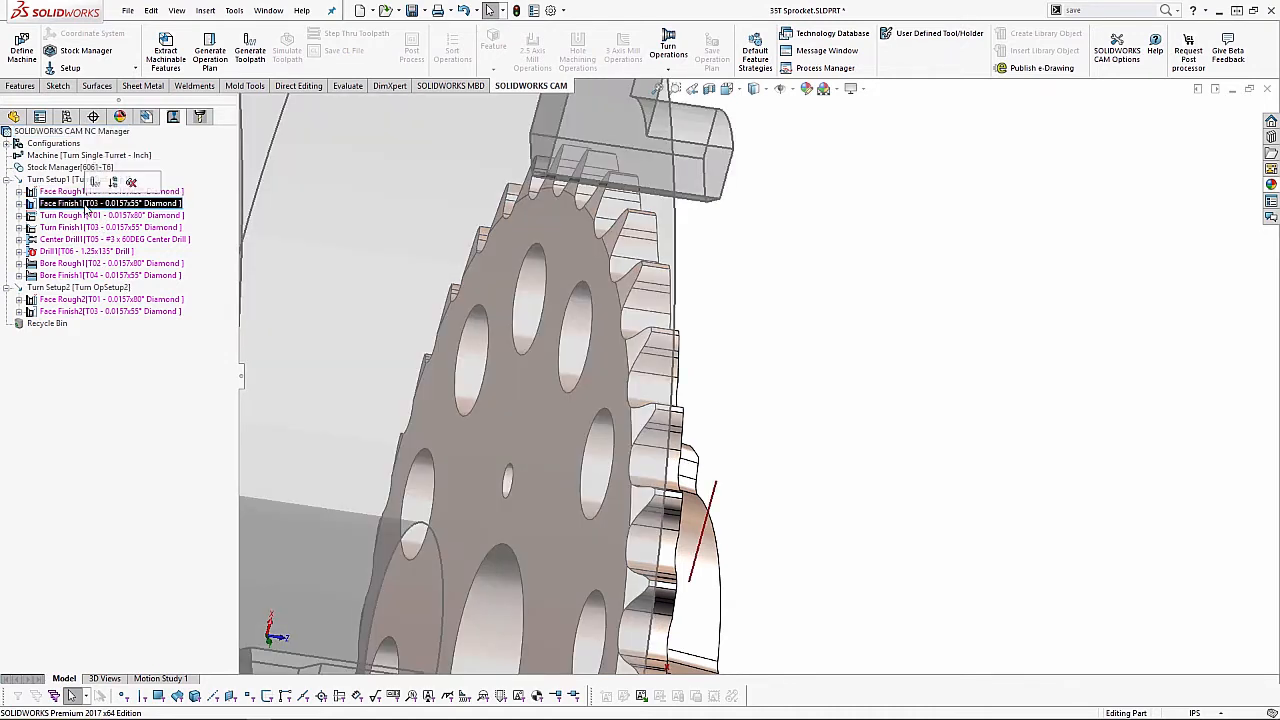
left_click(82, 215)
left_click(80, 227)
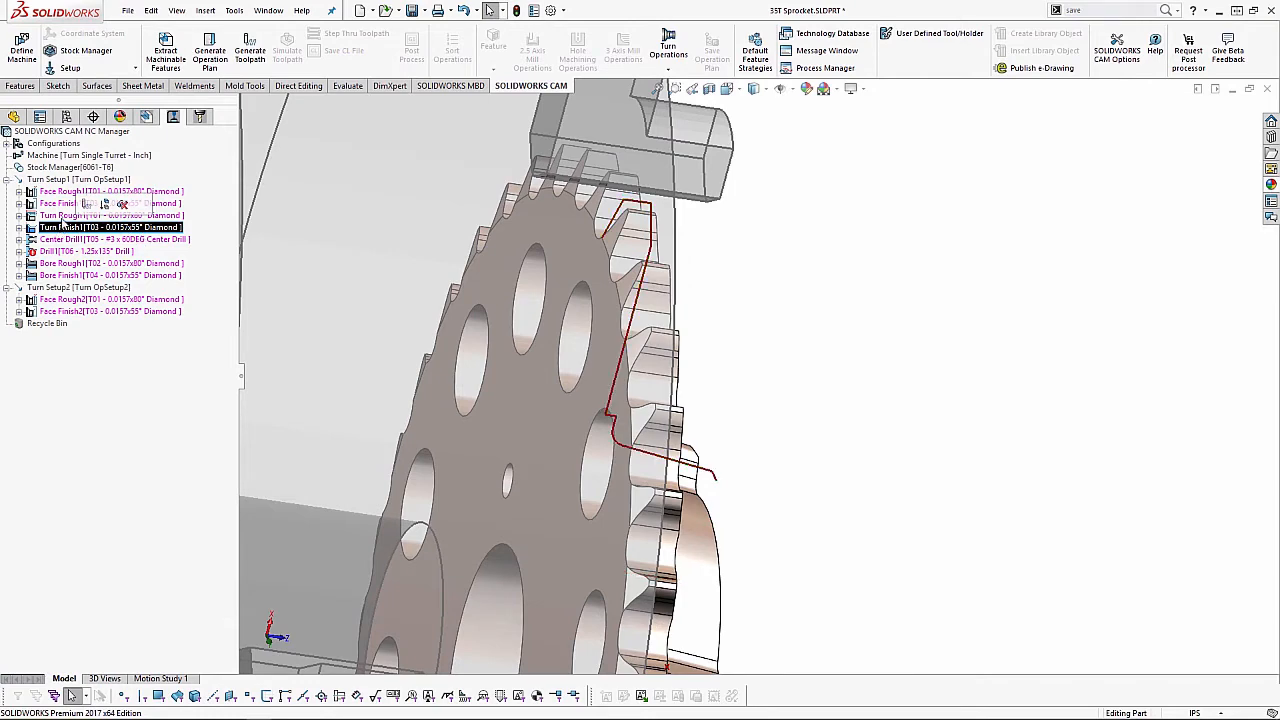
- Open the Turn Rough1 operation parameters and review its diamond insert, holder, tool crib and feed/speed settings
left_click(62, 219)
double_click(62, 219)
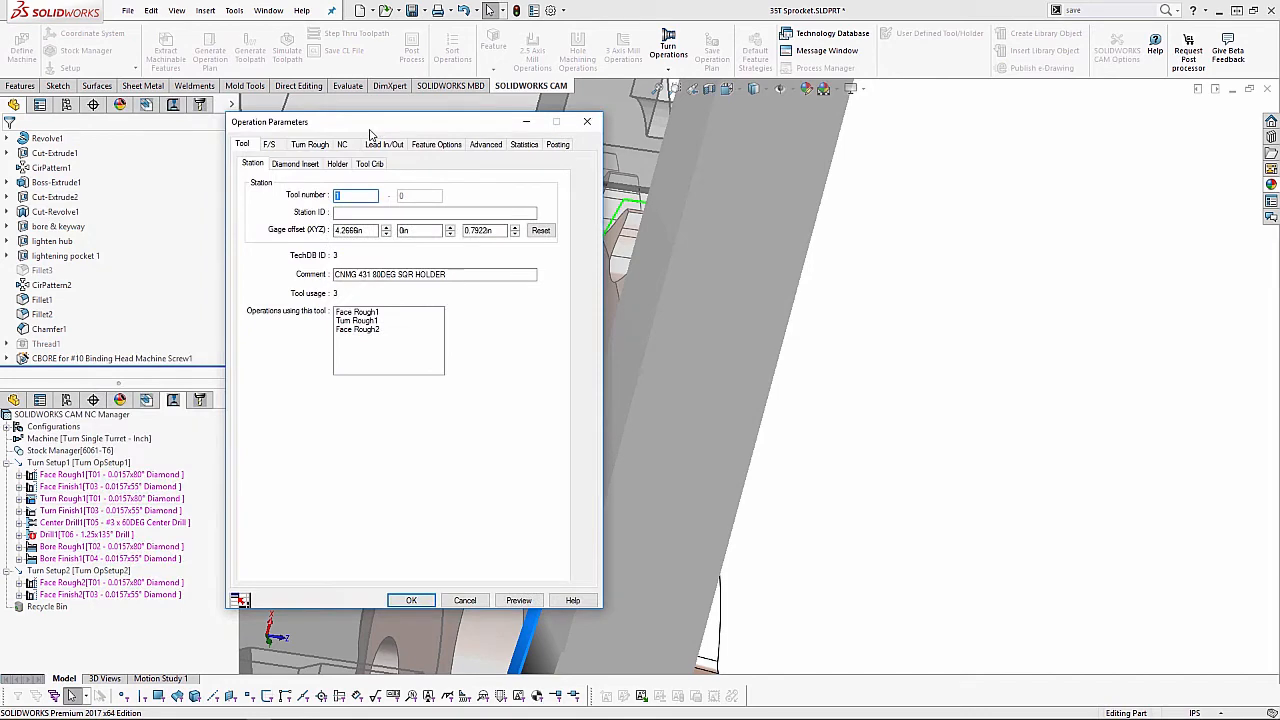
left_click(292, 164)
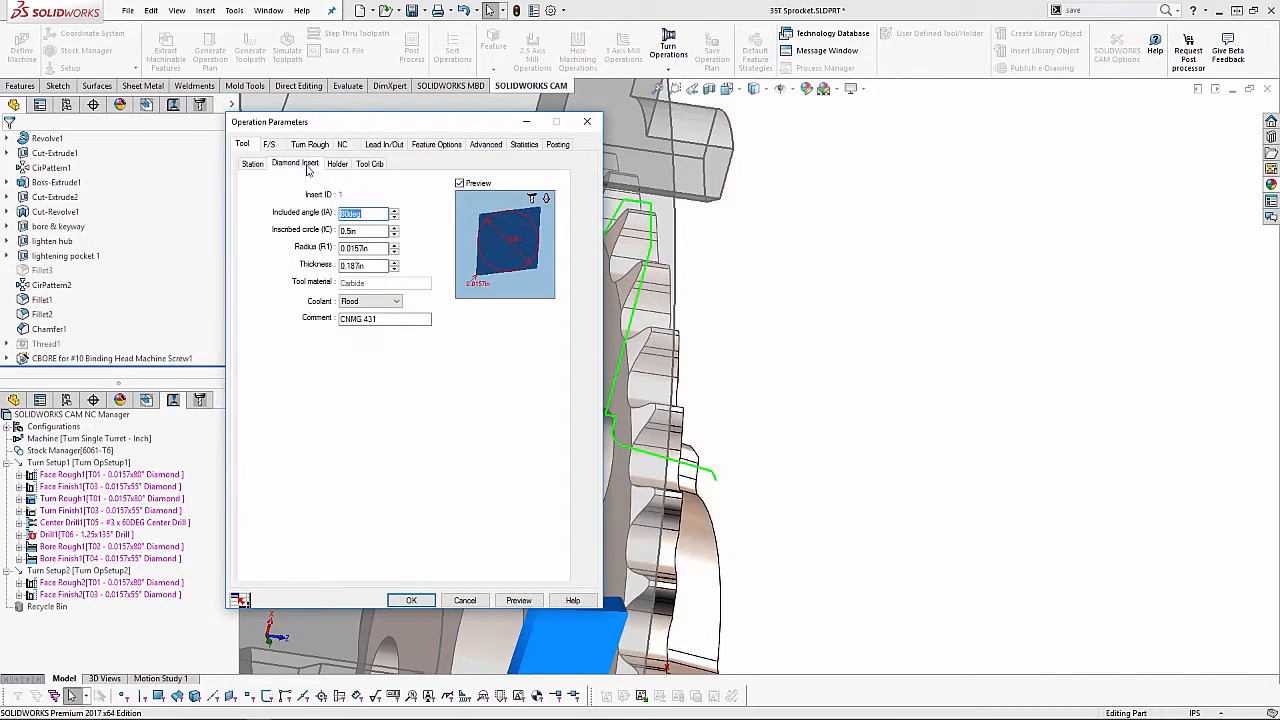
left_click(338, 165)
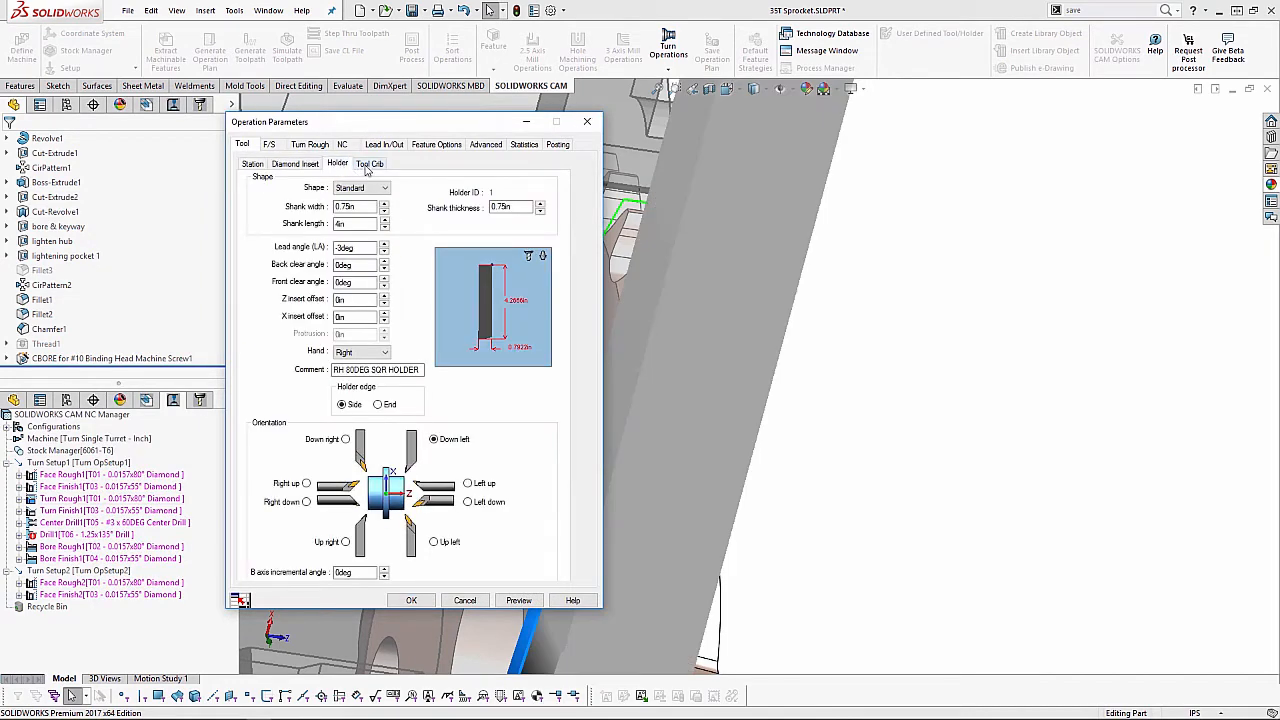
left_click(366, 170)
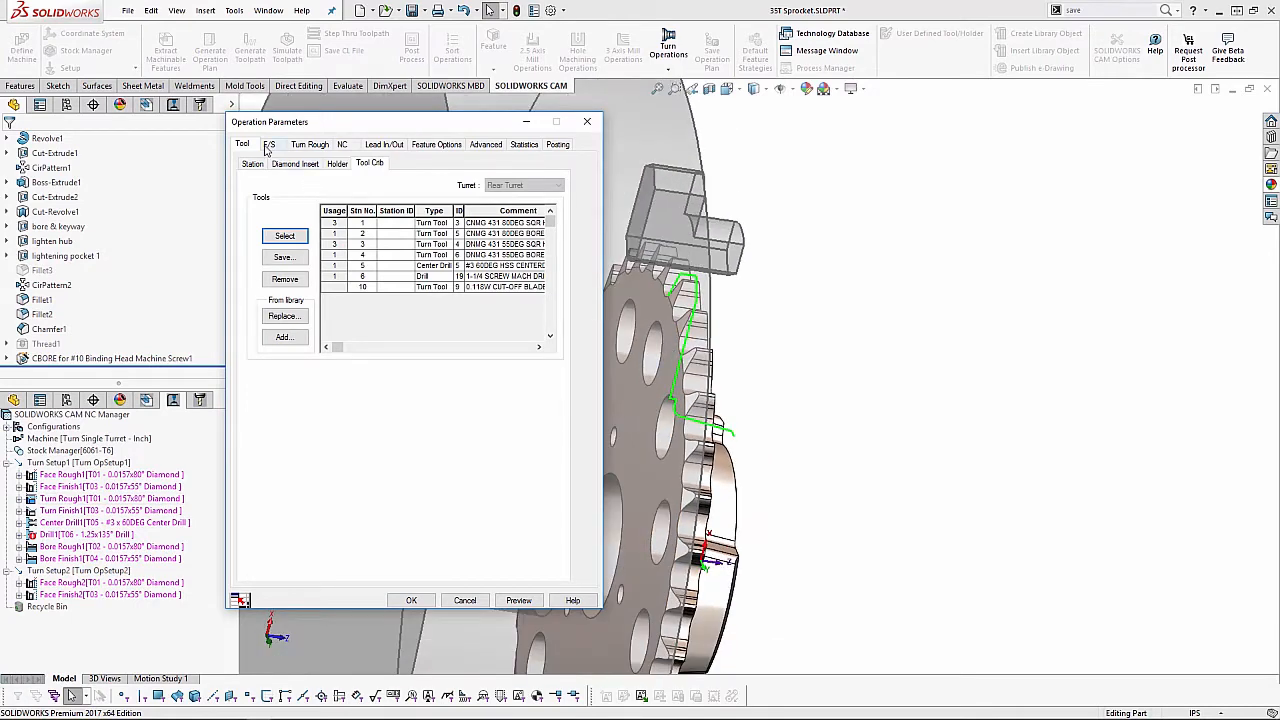
left_click(269, 147)
left_click_drag(390, 132, 364, 146)
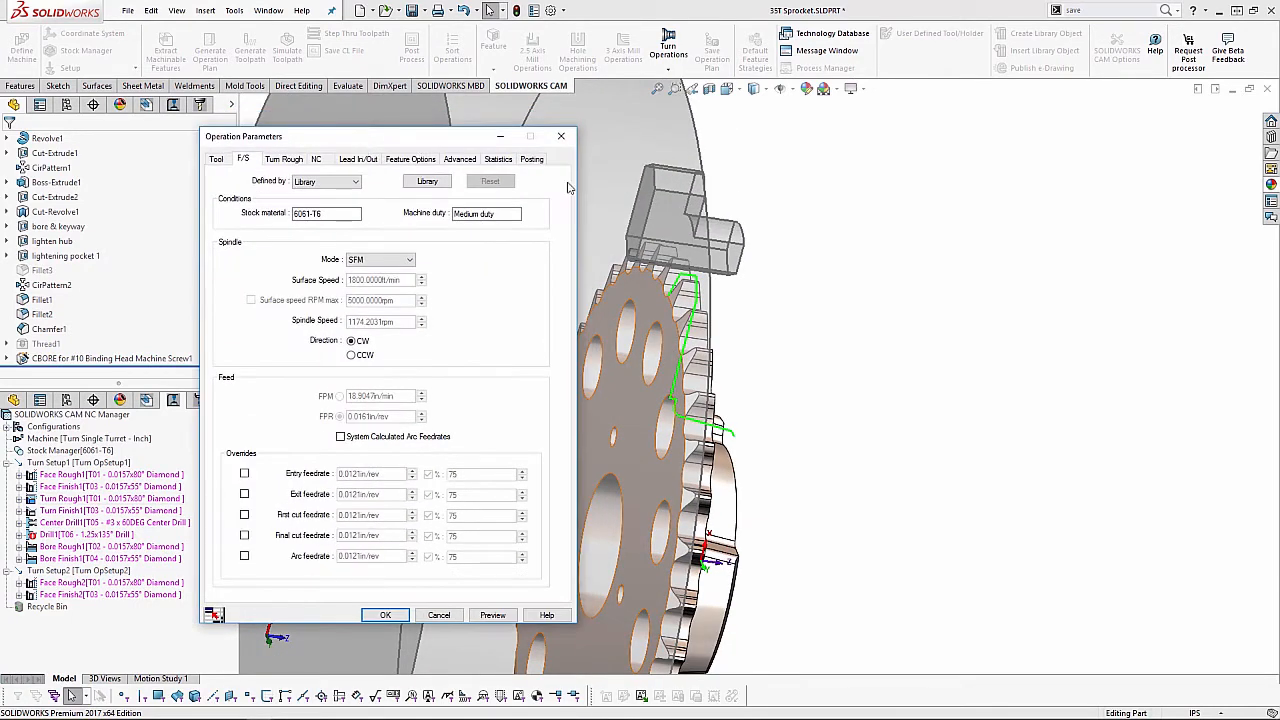
- Review the Turn Rough1 cutting, NC, lead-in/out, feature, advanced and statistics parameters, and accept them as they are
left_click(283, 159)
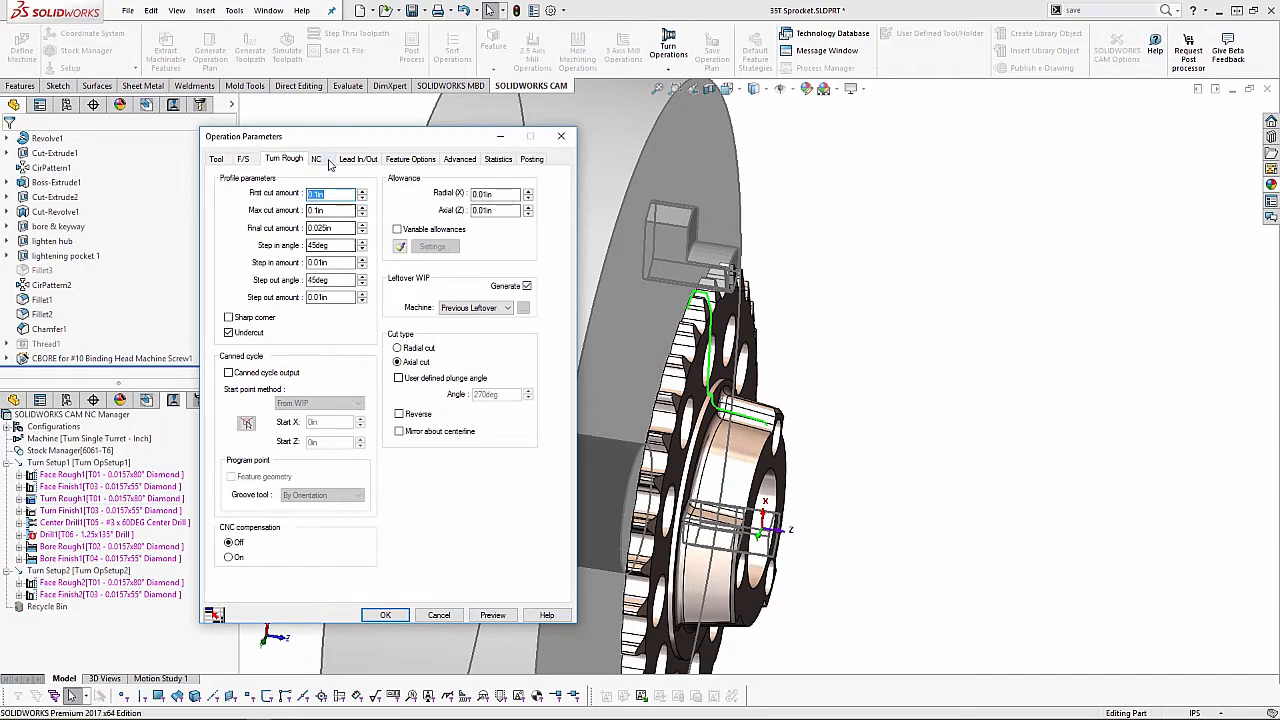
left_click(328, 162)
left_click(346, 163)
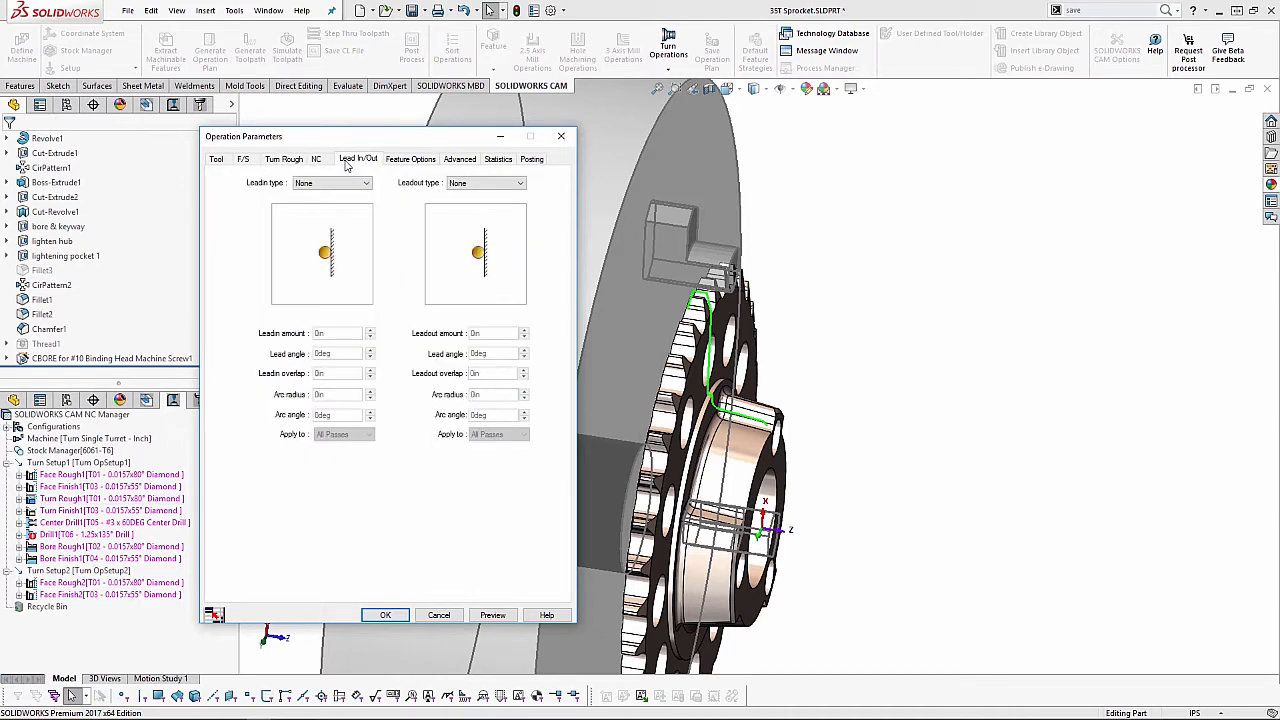
left_click(395, 163)
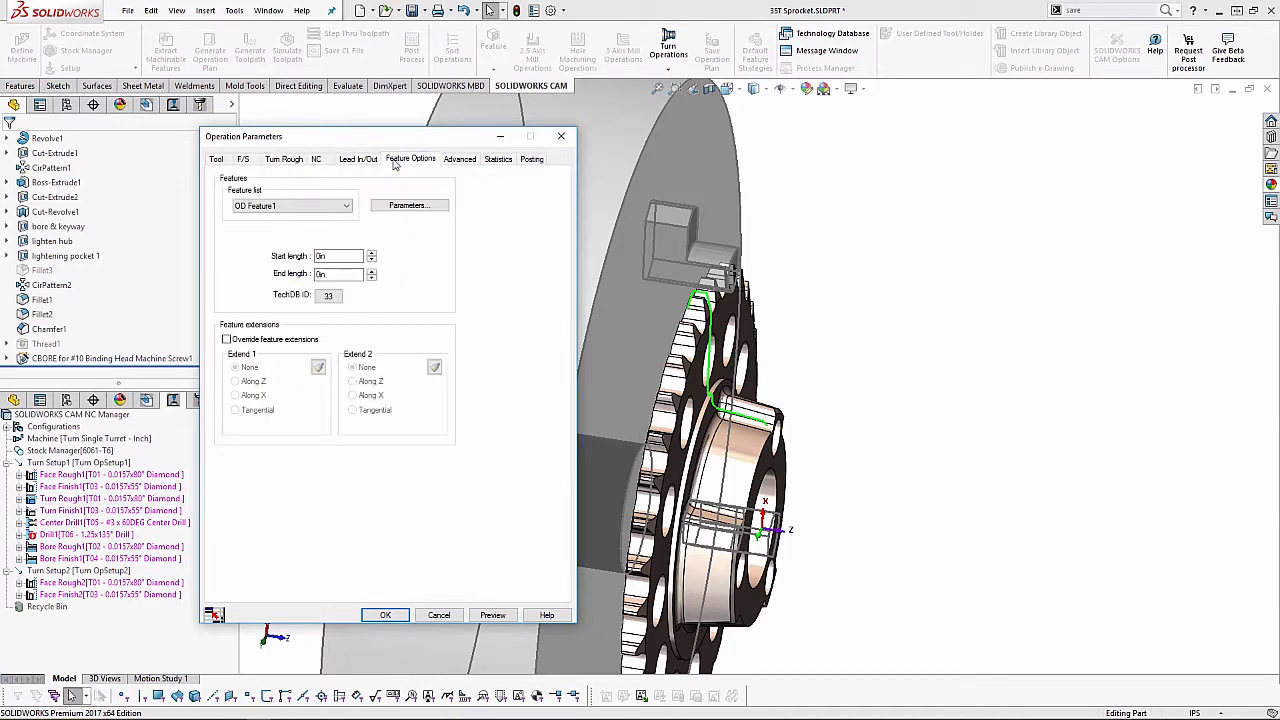
left_click(463, 161)
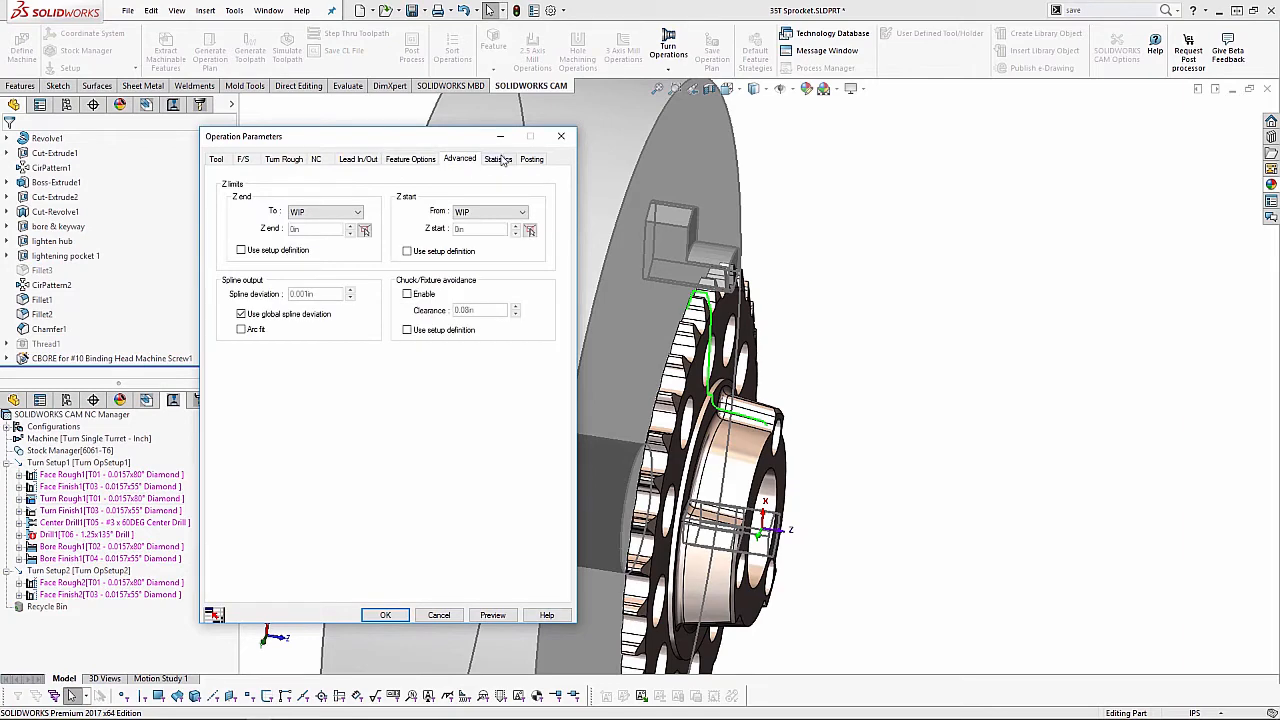
left_click(501, 161)
left_click(392, 615)
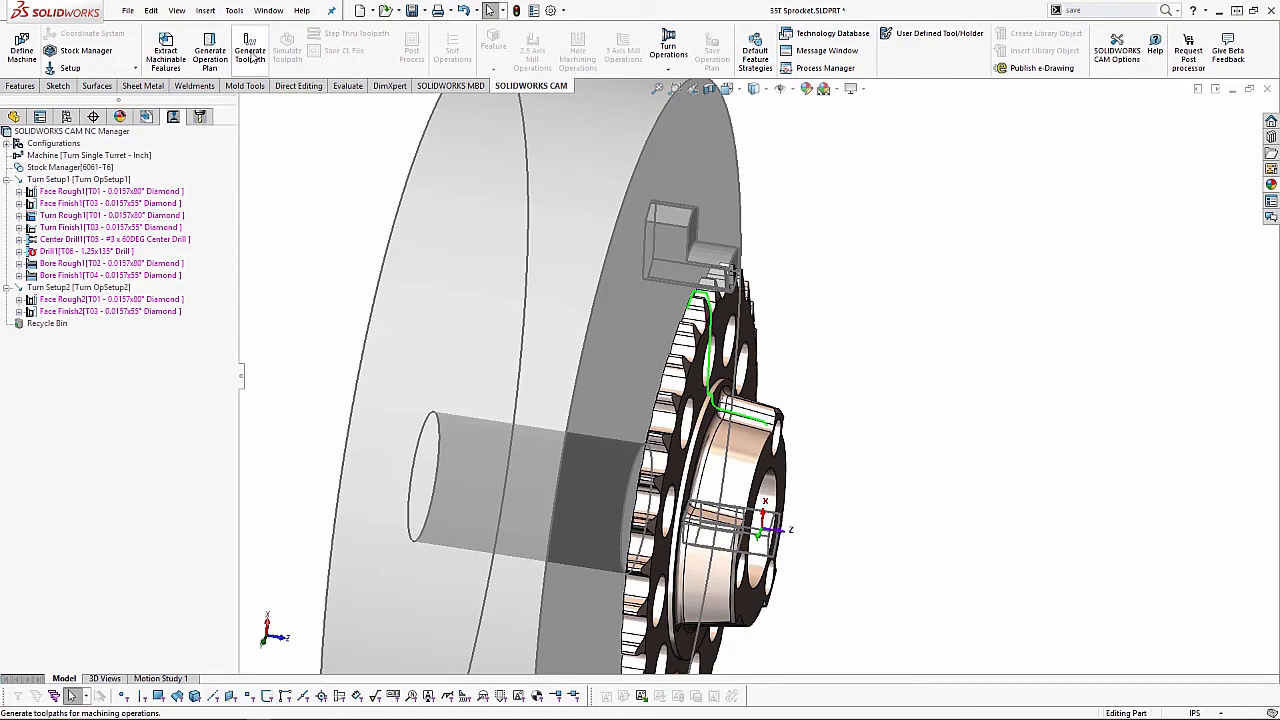
- Generate the toolpaths for all machining operations and inspect the Face Rough1 toolpath around the stock and chuck jaws
left_click(251, 55)
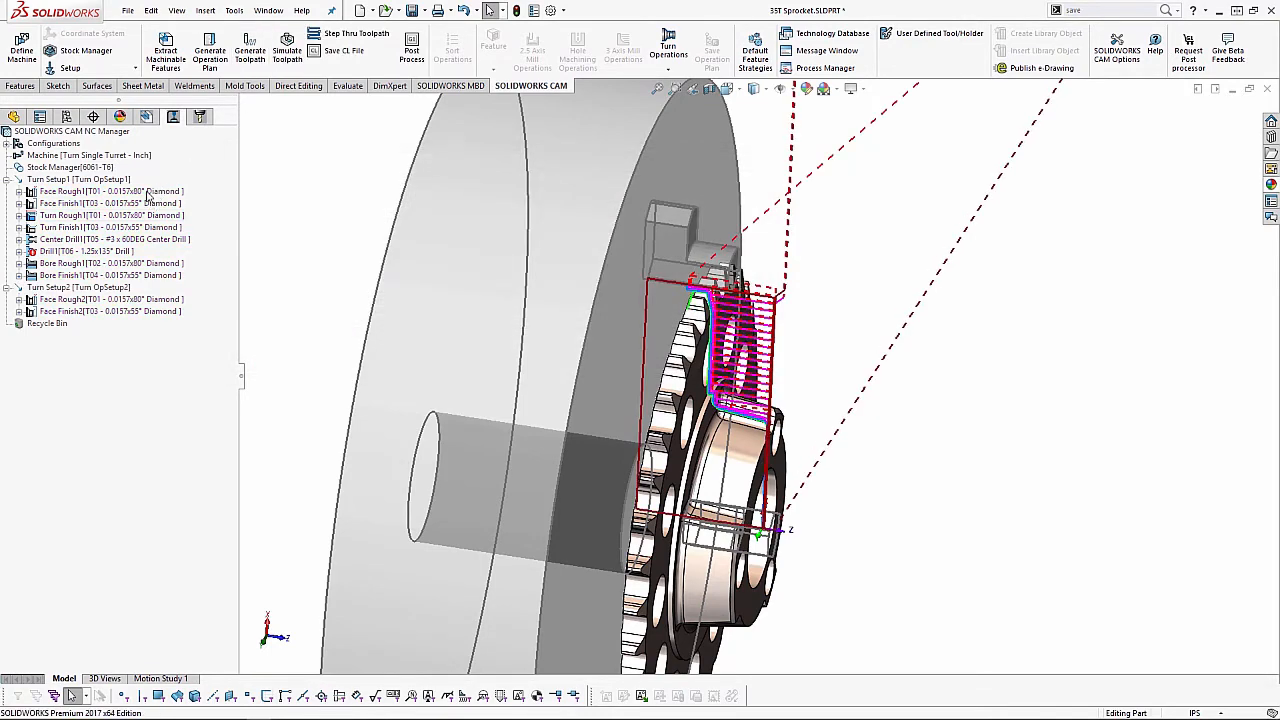
left_click(163, 192)
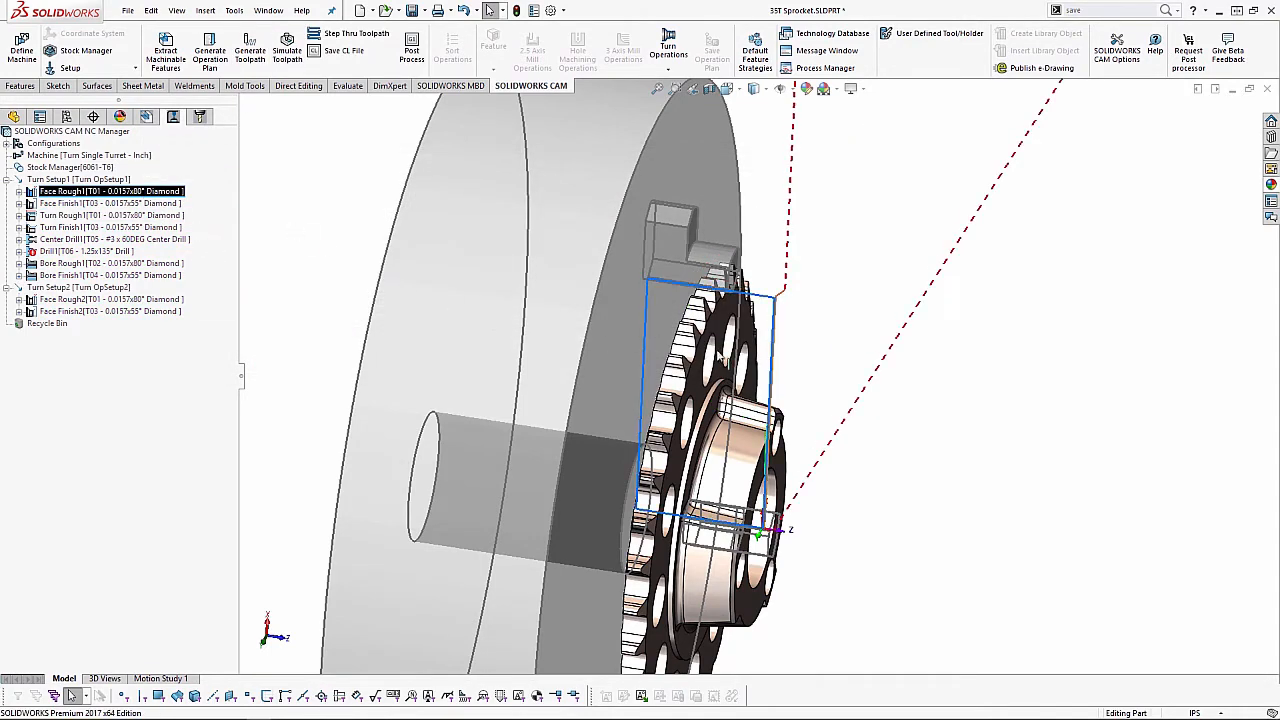
scroll(883, 537, "up", 1)
scroll(884, 482, "down", 1)
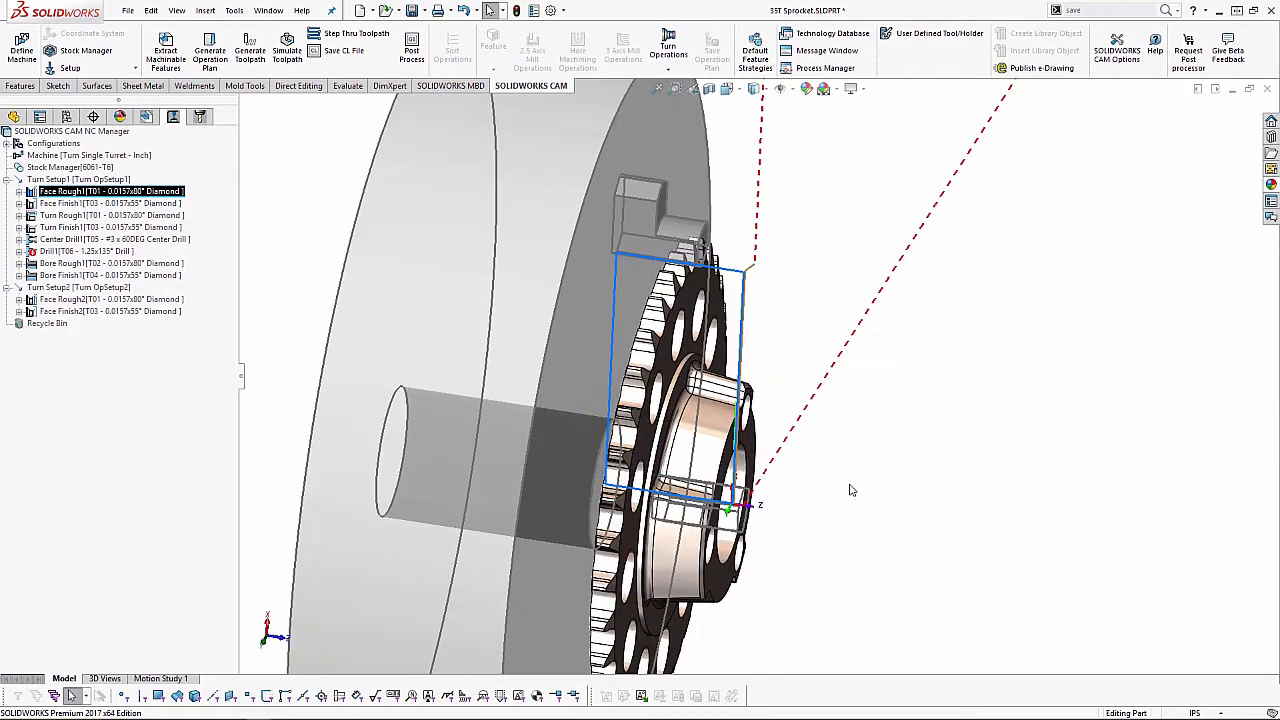
scroll(767, 513, "down", 1)
scroll(767, 513, "up", 4)
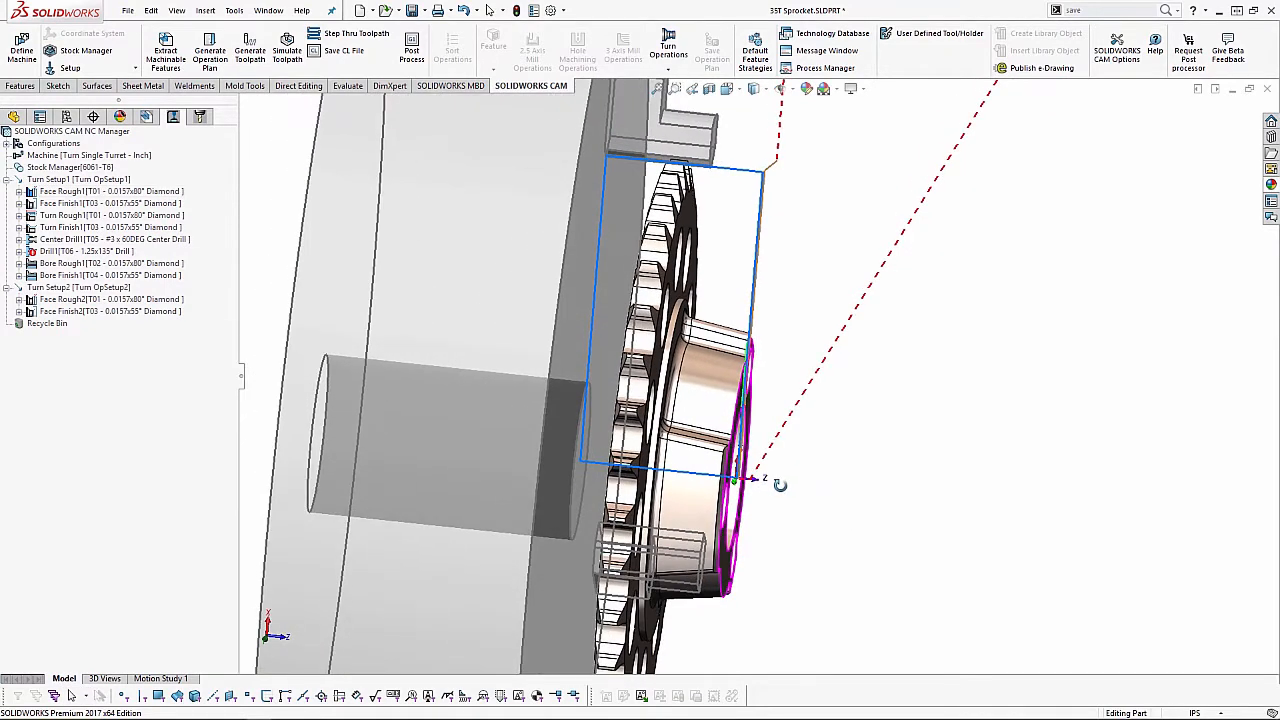
scroll(801, 327, "up", 2)
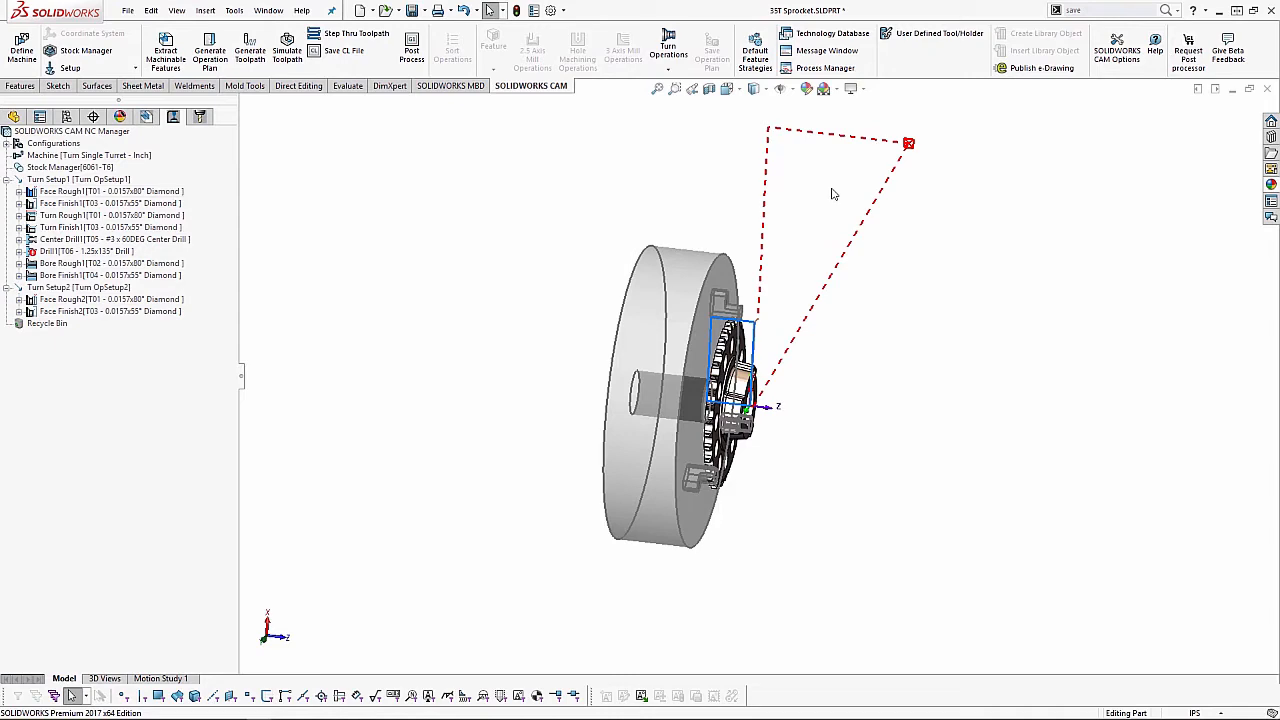
scroll(745, 360, "down", 5)
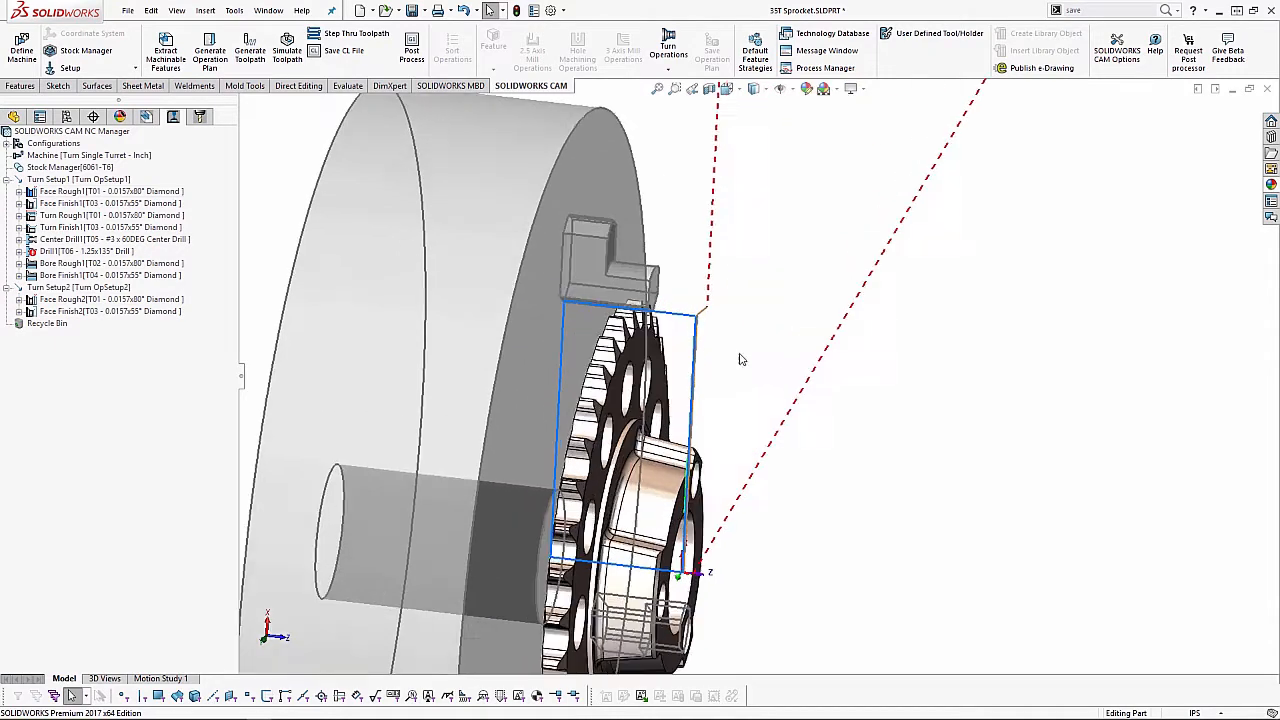
scroll(693, 358, "down", 3)
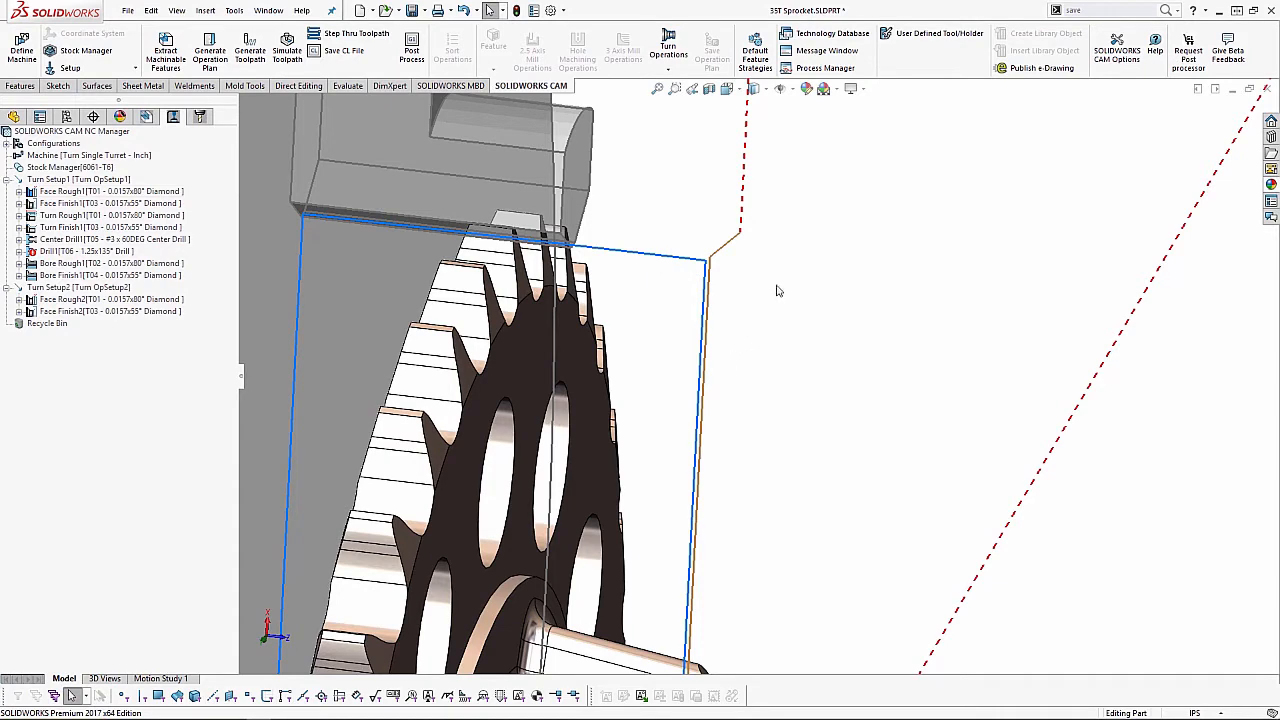
scroll(766, 354, "up", 4)
scroll(780, 451, "up", 2)
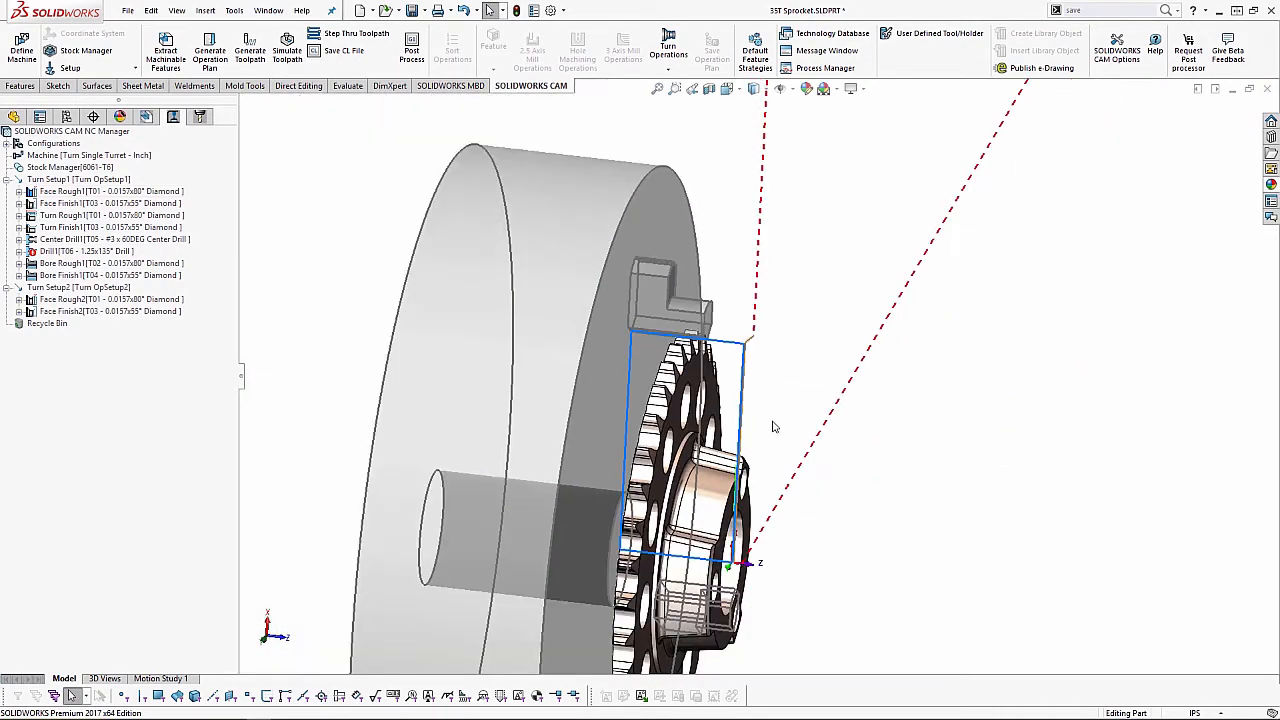
- Inspect the Face Finish1, Turn Rough1 and Turn Finish1 toolpaths, checking the clearance between the toolpath and the chuck jaw
left_click(157, 205)
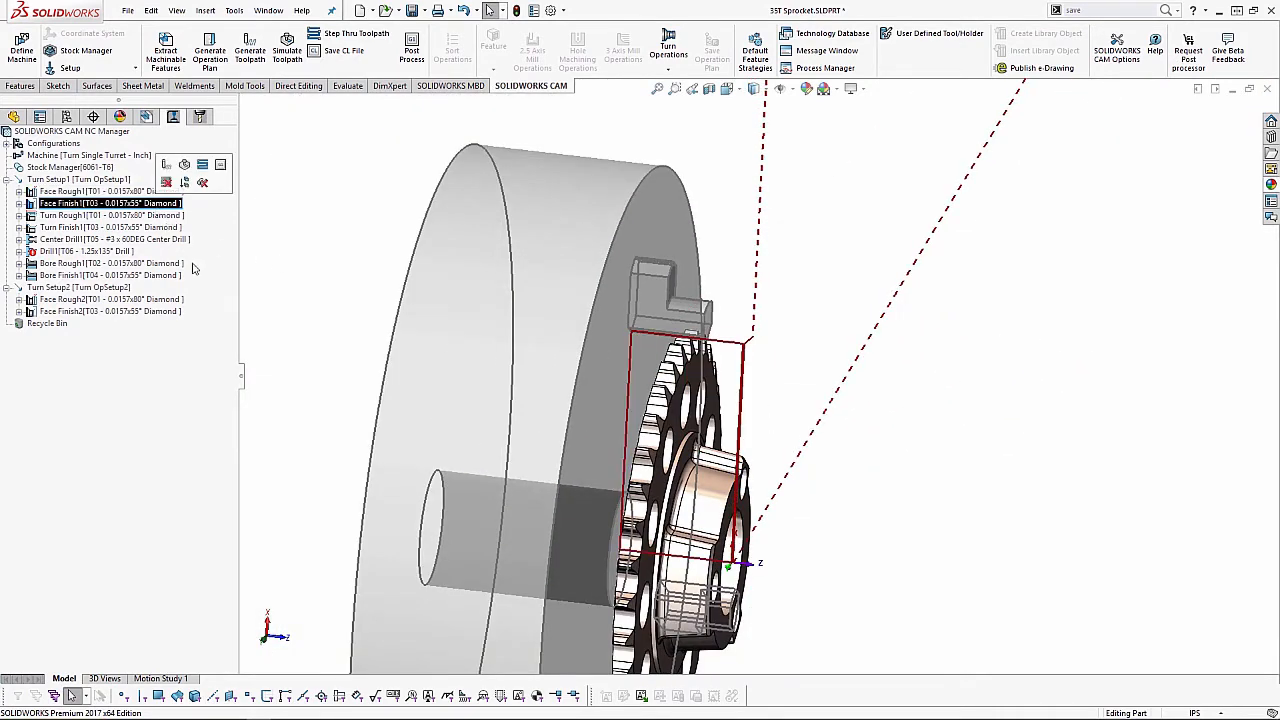
left_click(127, 216)
left_click(790, 430)
middle_click_drag(790, 430, 720, 500)
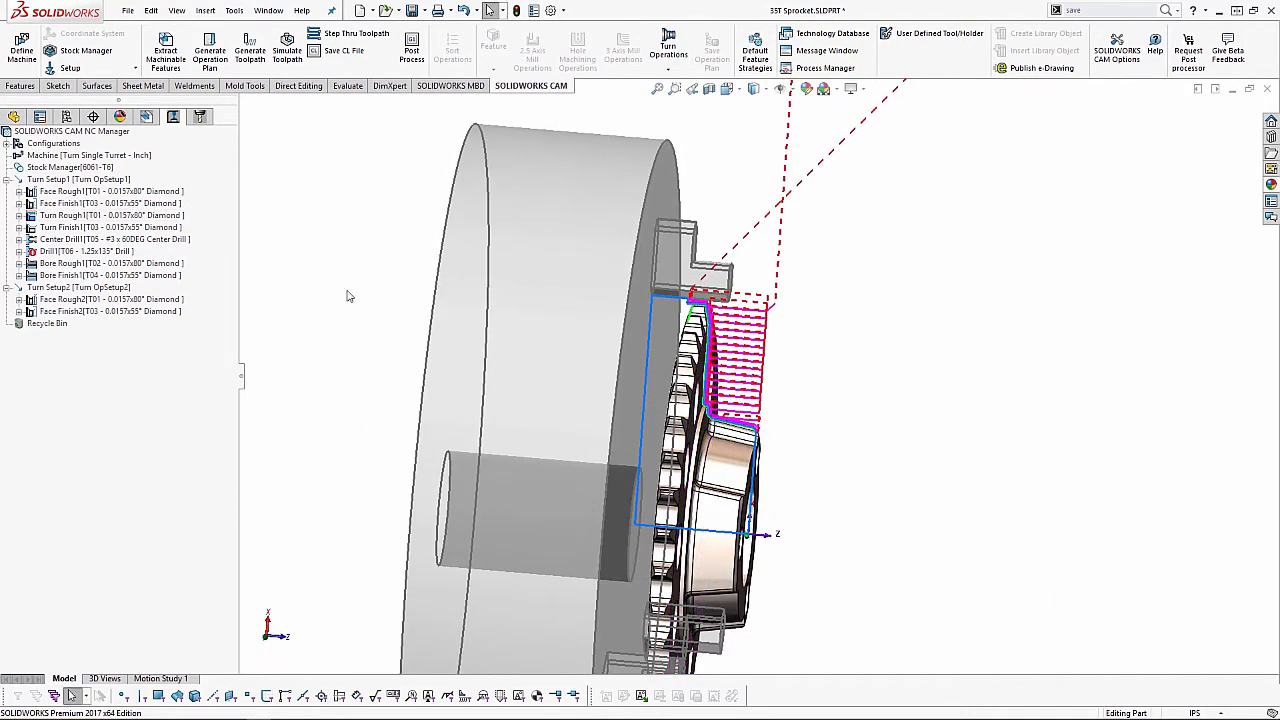
left_click(110, 227)
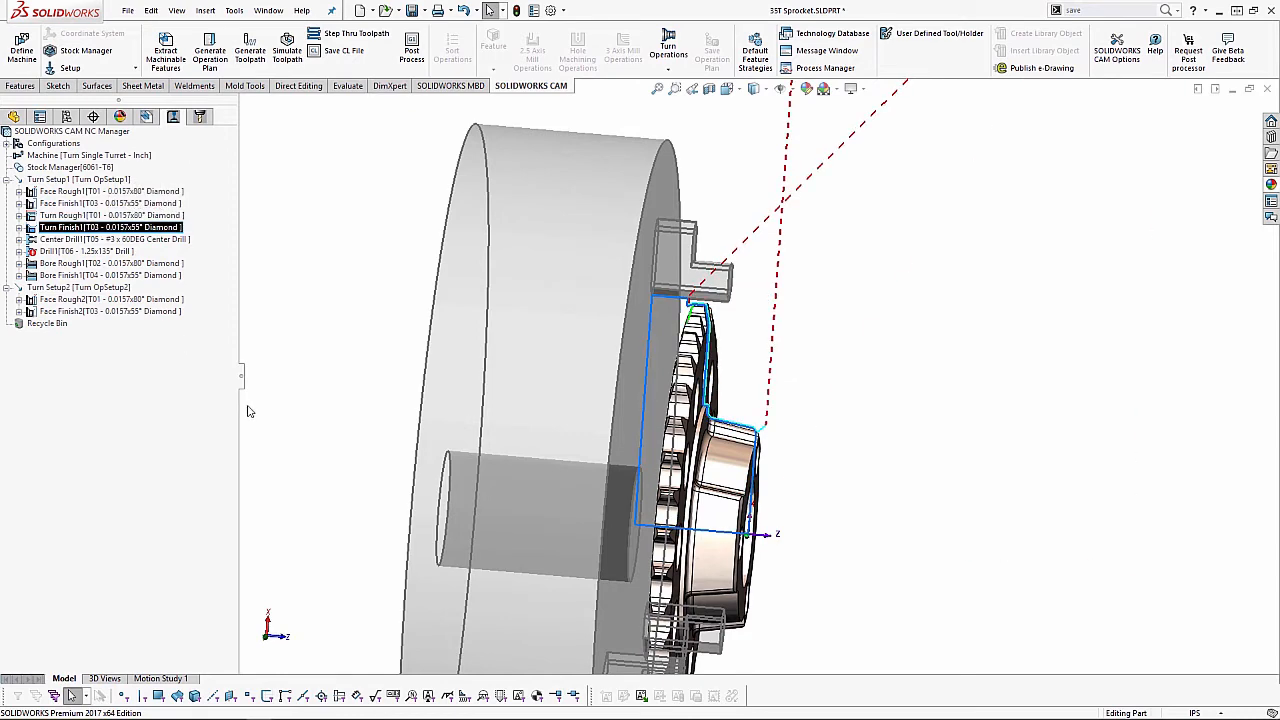
middle_click_drag(635, 271, 660, 310)
scroll(665, 312, "down", 4)
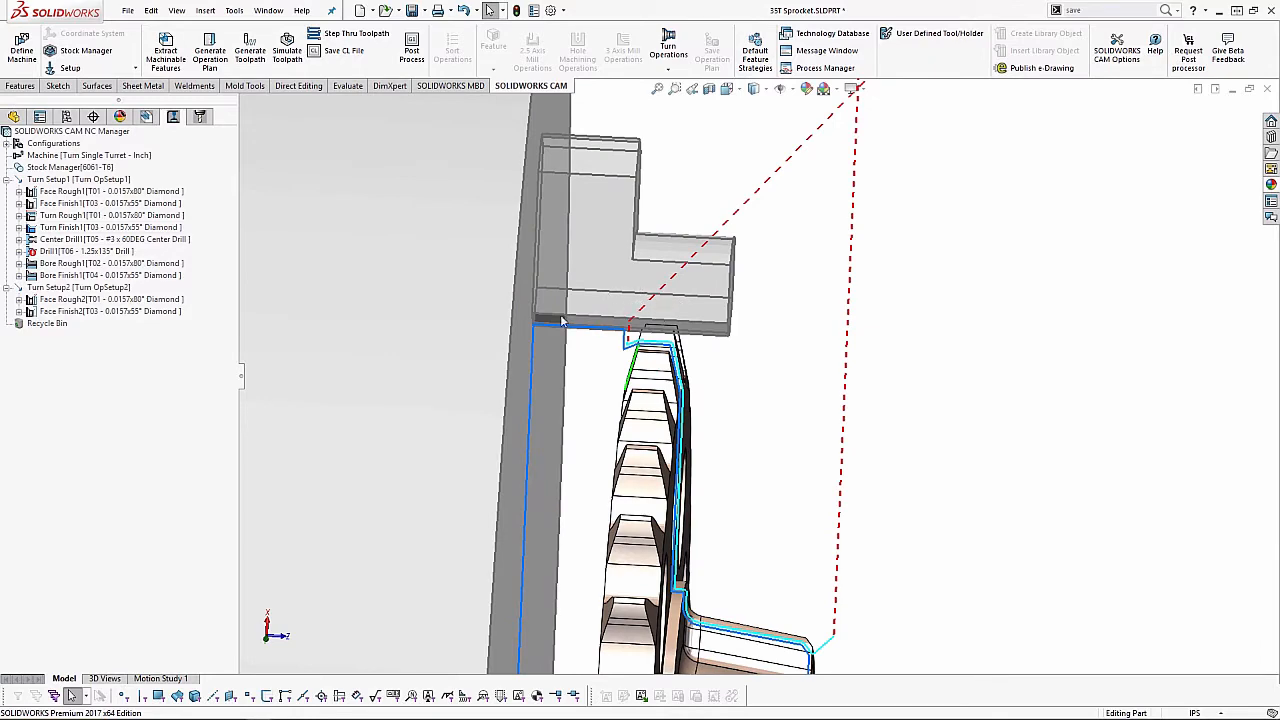
- Set the Z offset of the Turn Setup1 chuck clamping location to -0.7 in
double_click(116, 182)
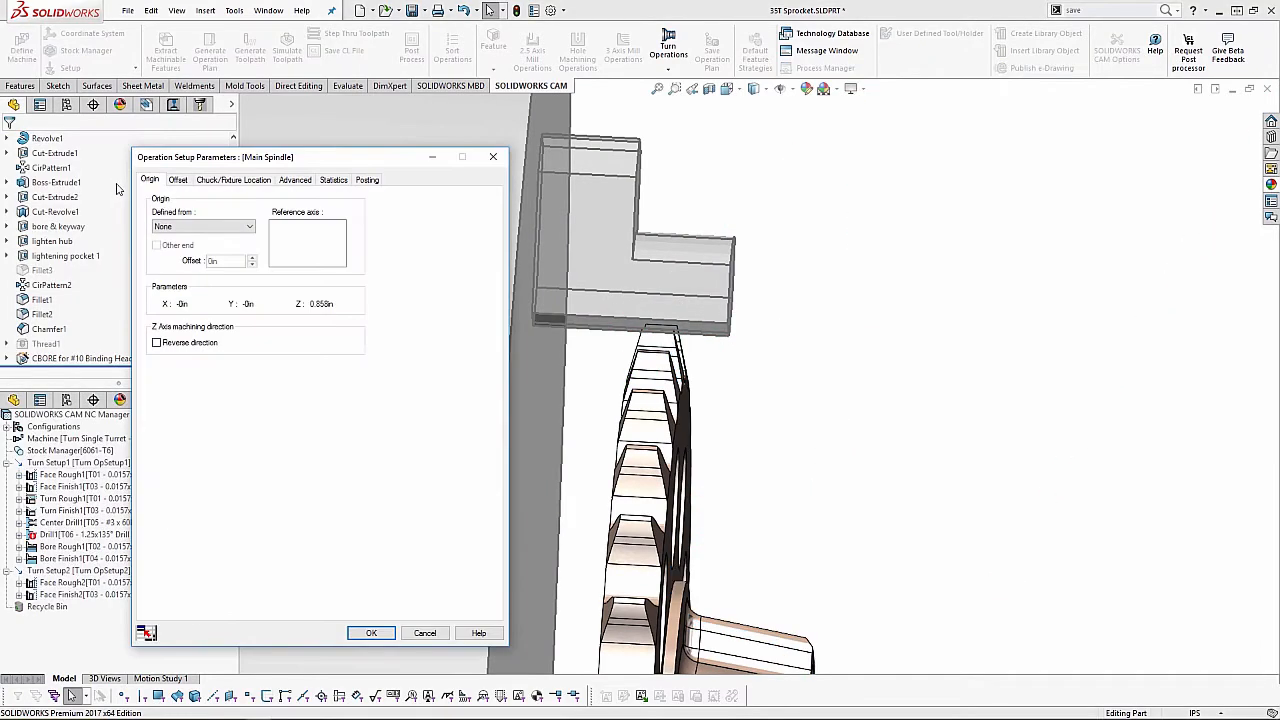
left_click(262, 181)
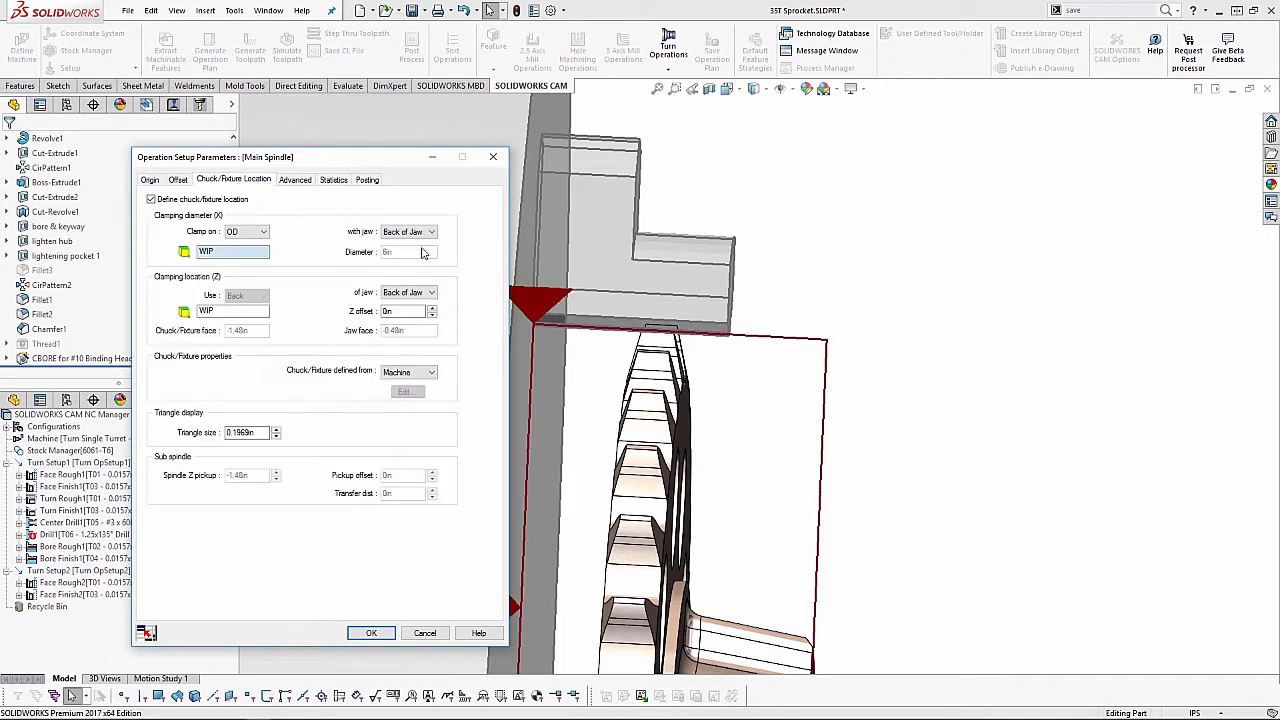
left_click(433, 315)
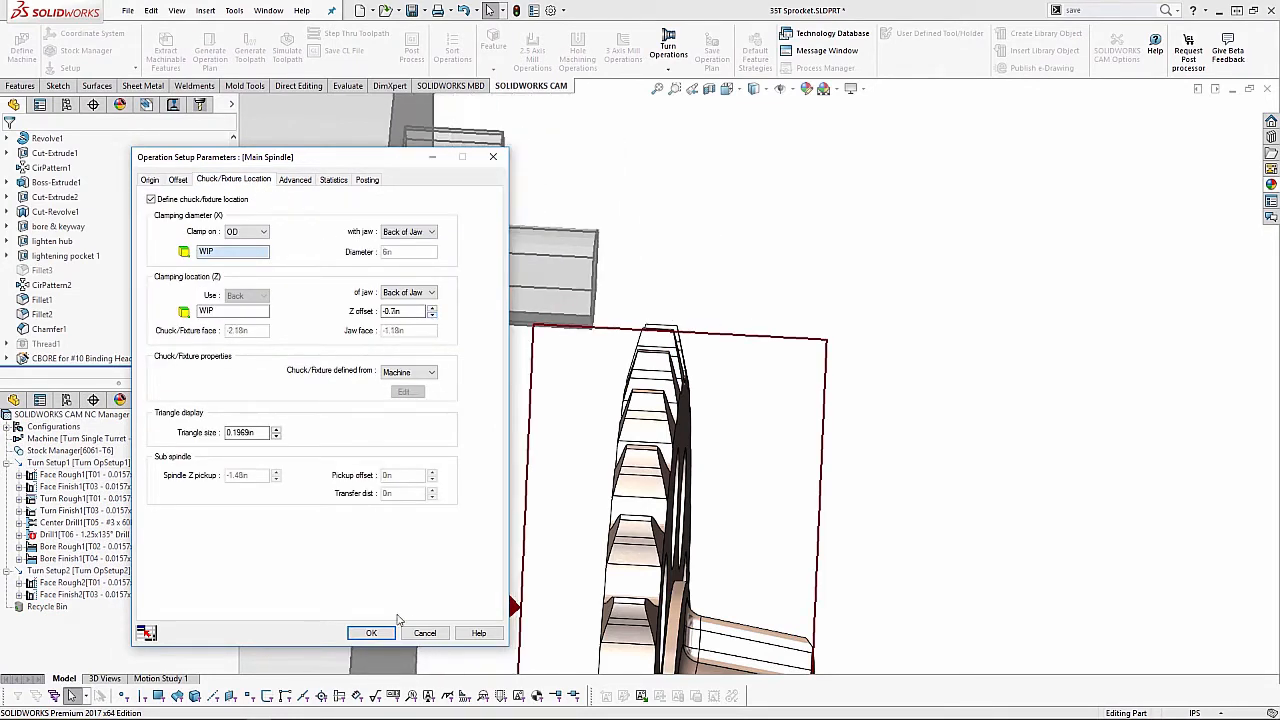
left_click(370, 633)
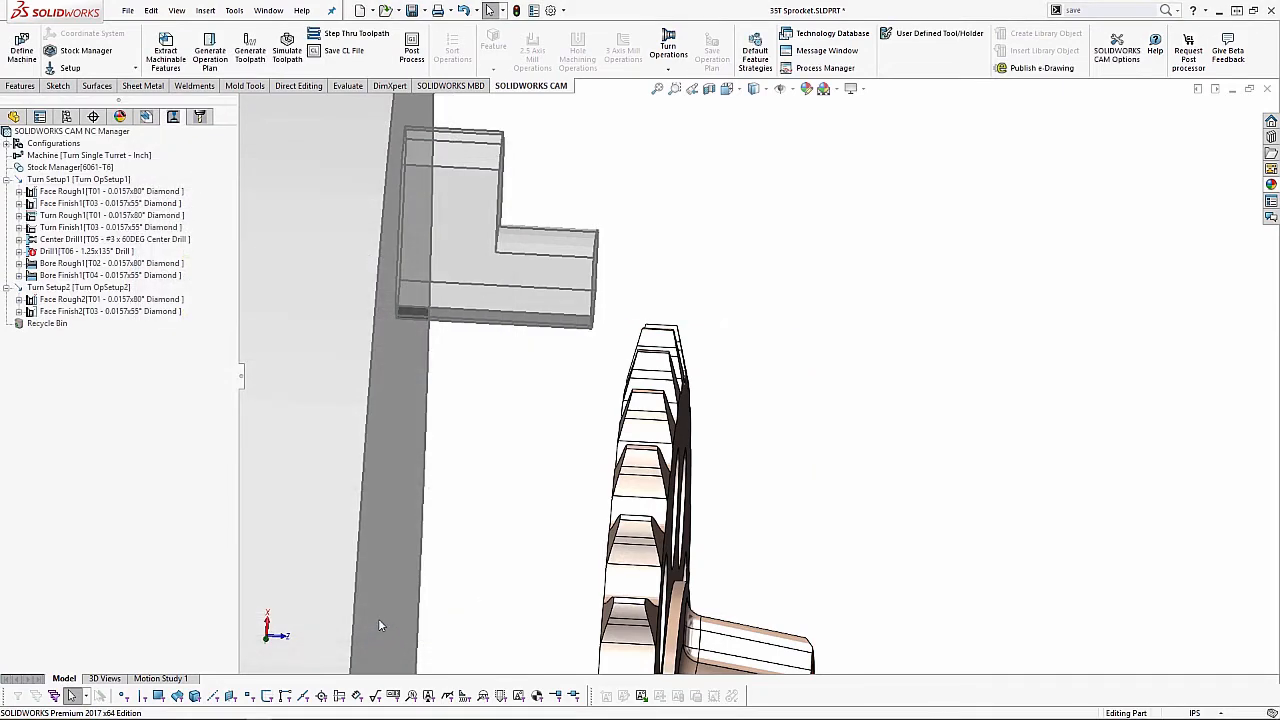
- Inspect the Turn Rough1 toolpath close up at the tooth tip beside the chuck jaw
left_click(106, 216)
middle_click_drag(686, 372, 678, 332)
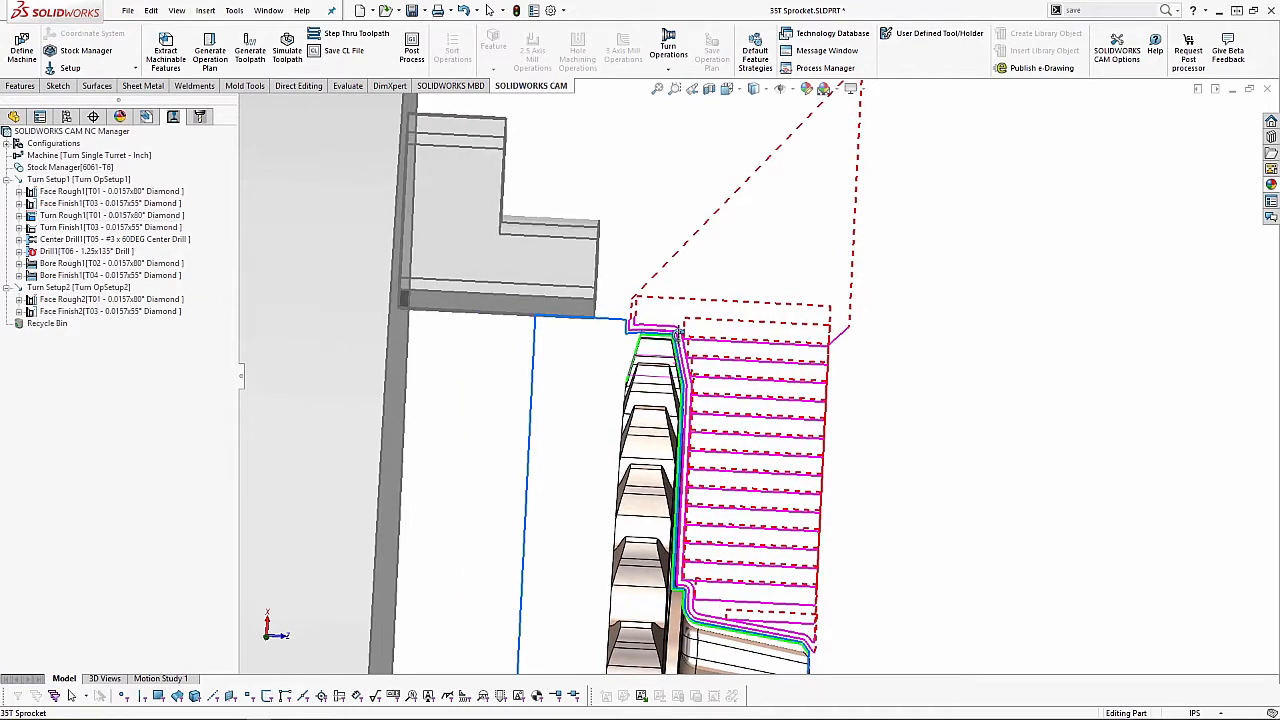
scroll(680, 331, "down", 5)
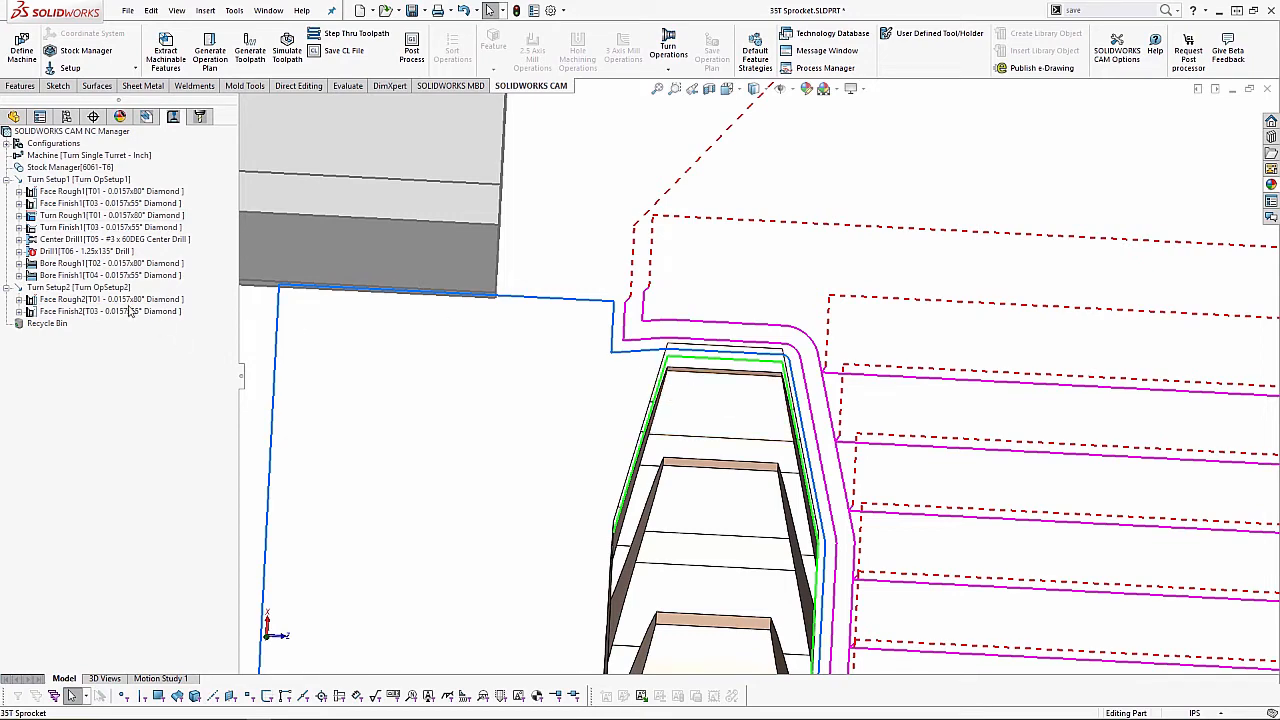
- Turn off Undercut in the Turn Rough1 roughing parameters and preview the toolpath
double_click(66, 217)
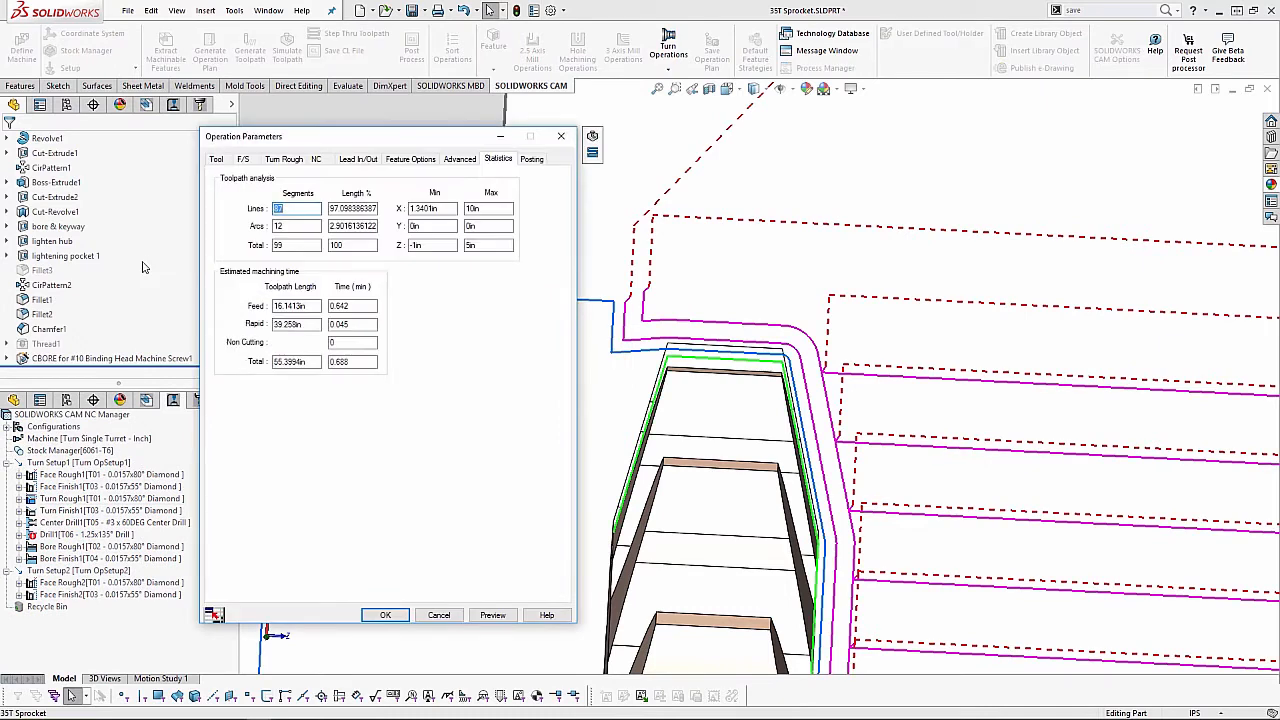
left_click(283, 159)
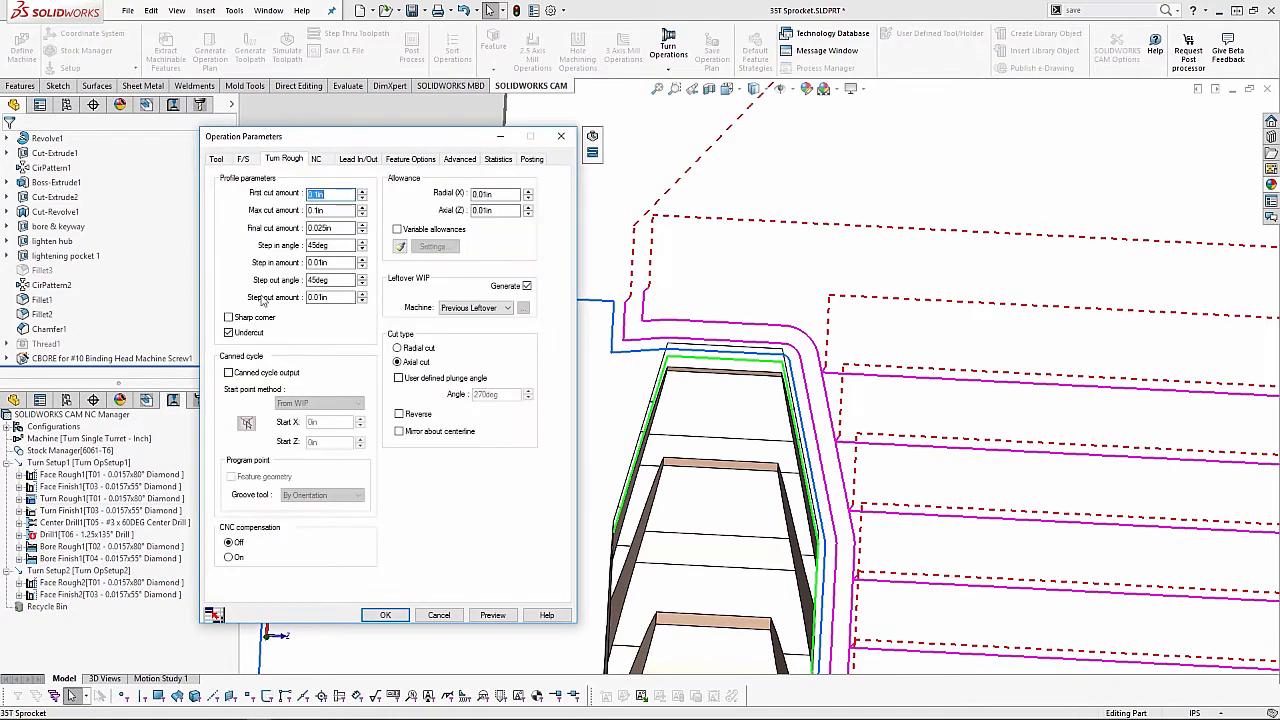
left_click(229, 333)
left_click(506, 620)
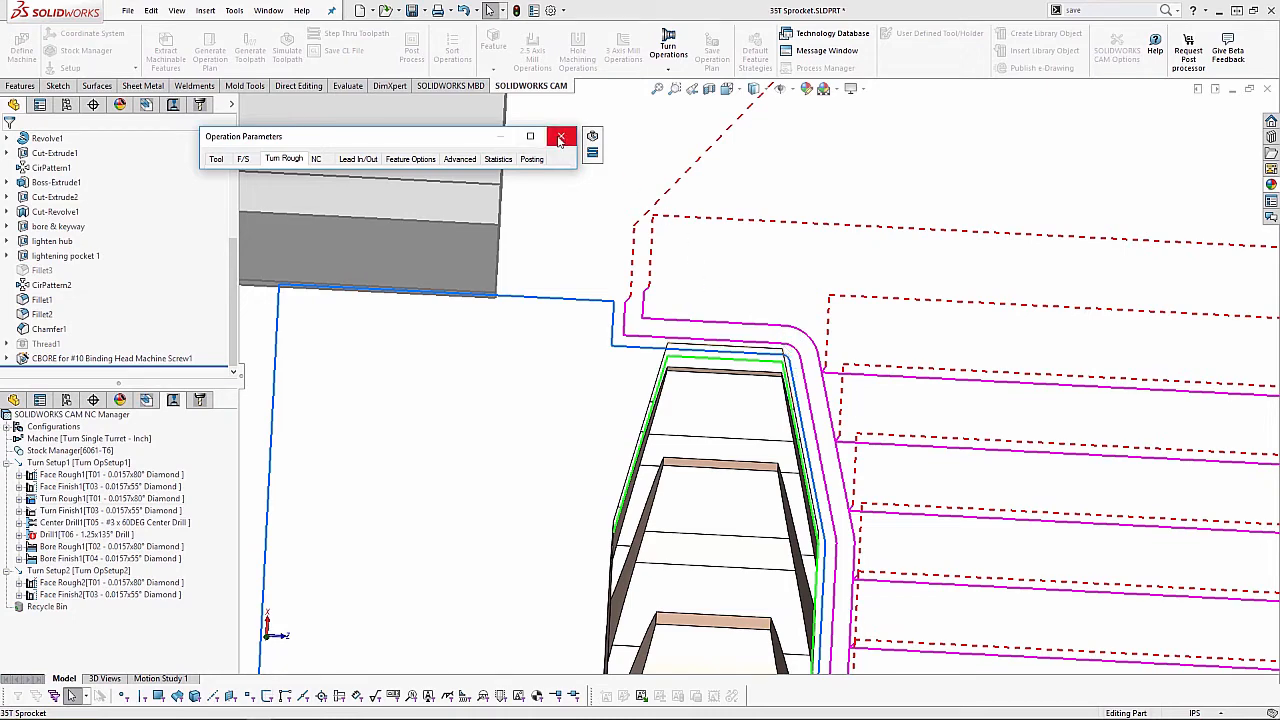
mouse_move(560, 138)
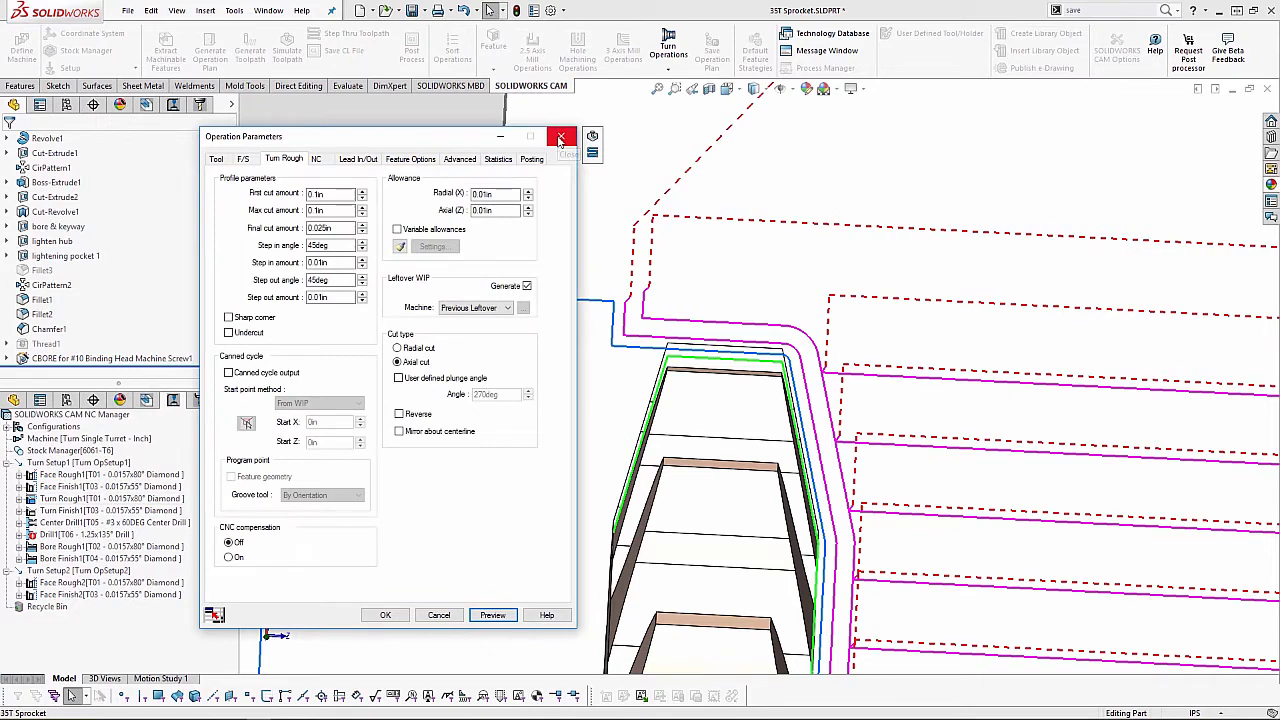
- Preview Turn Rough1 with Sharp corner enabled, switch Sharp corner back off and accept the operation parameters
left_click(229, 318)
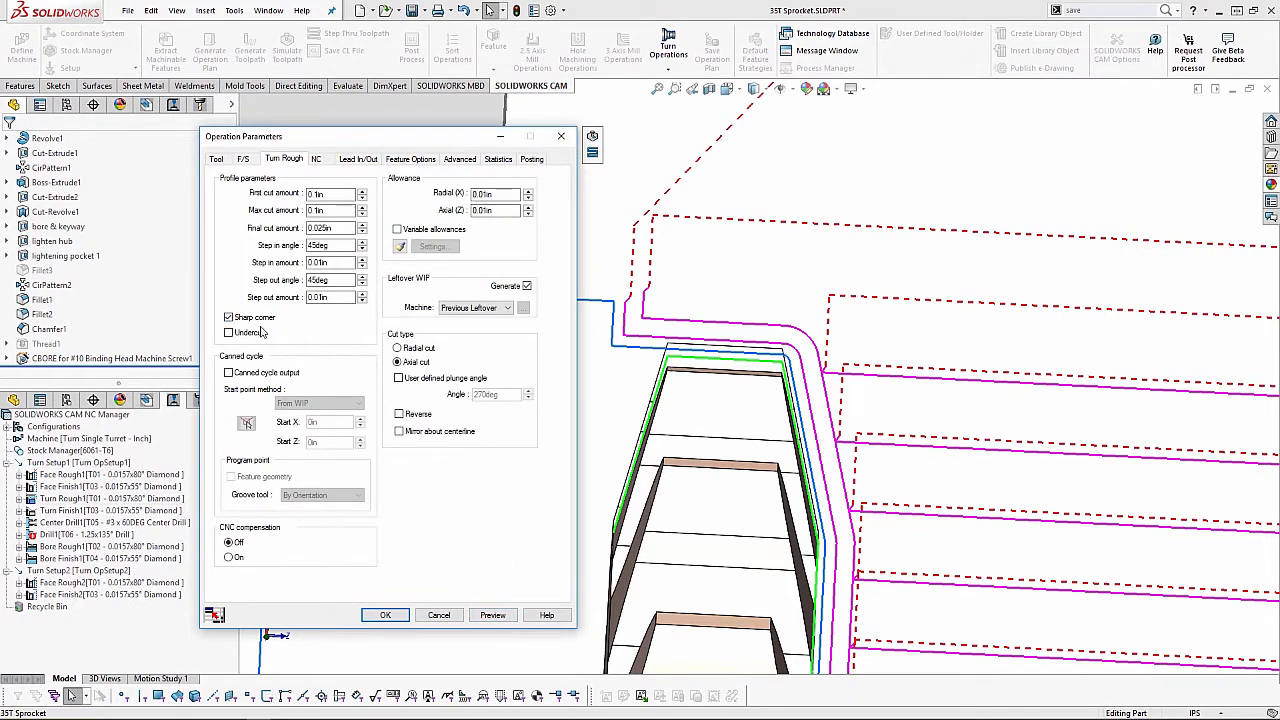
left_click(492, 614)
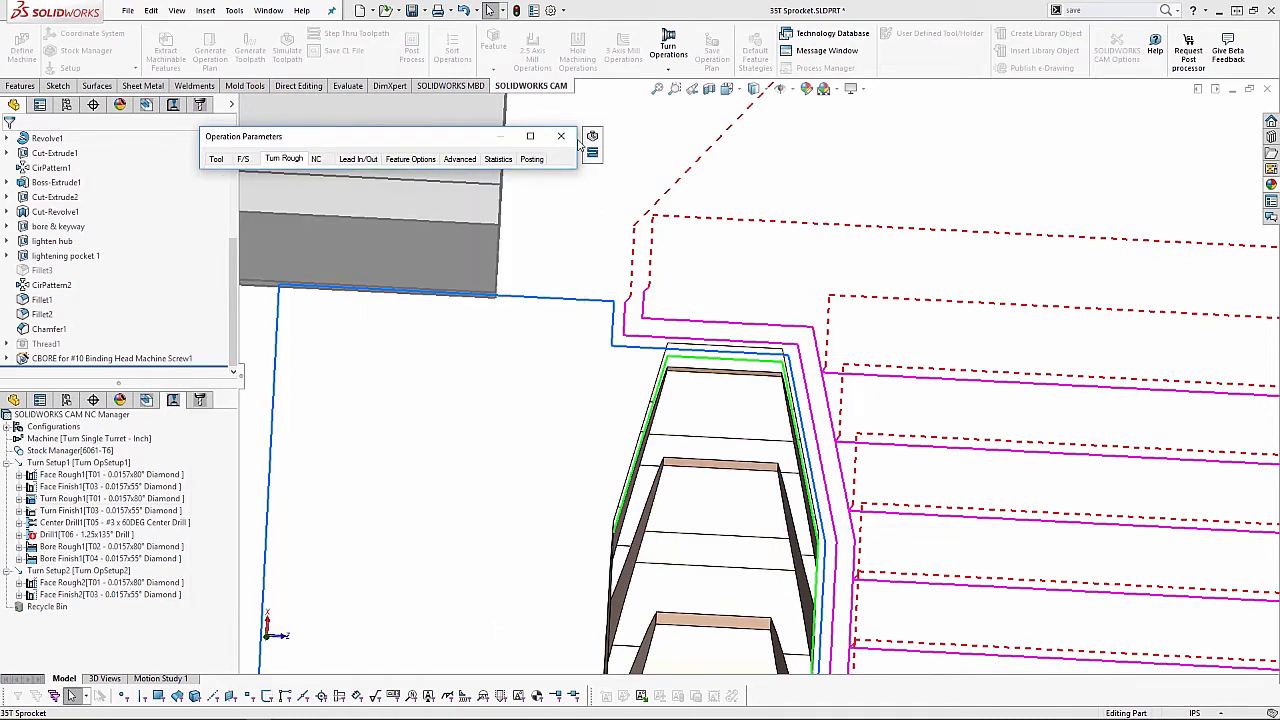
mouse_move(570, 135)
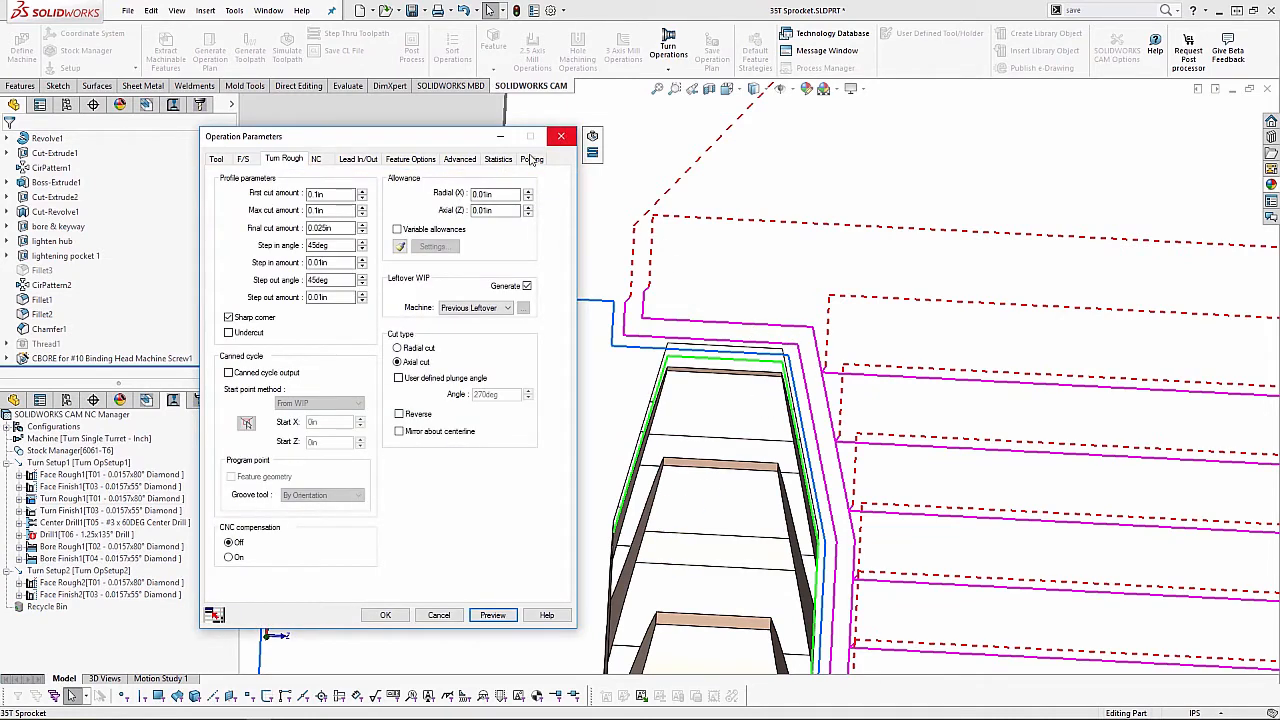
left_click(228, 317)
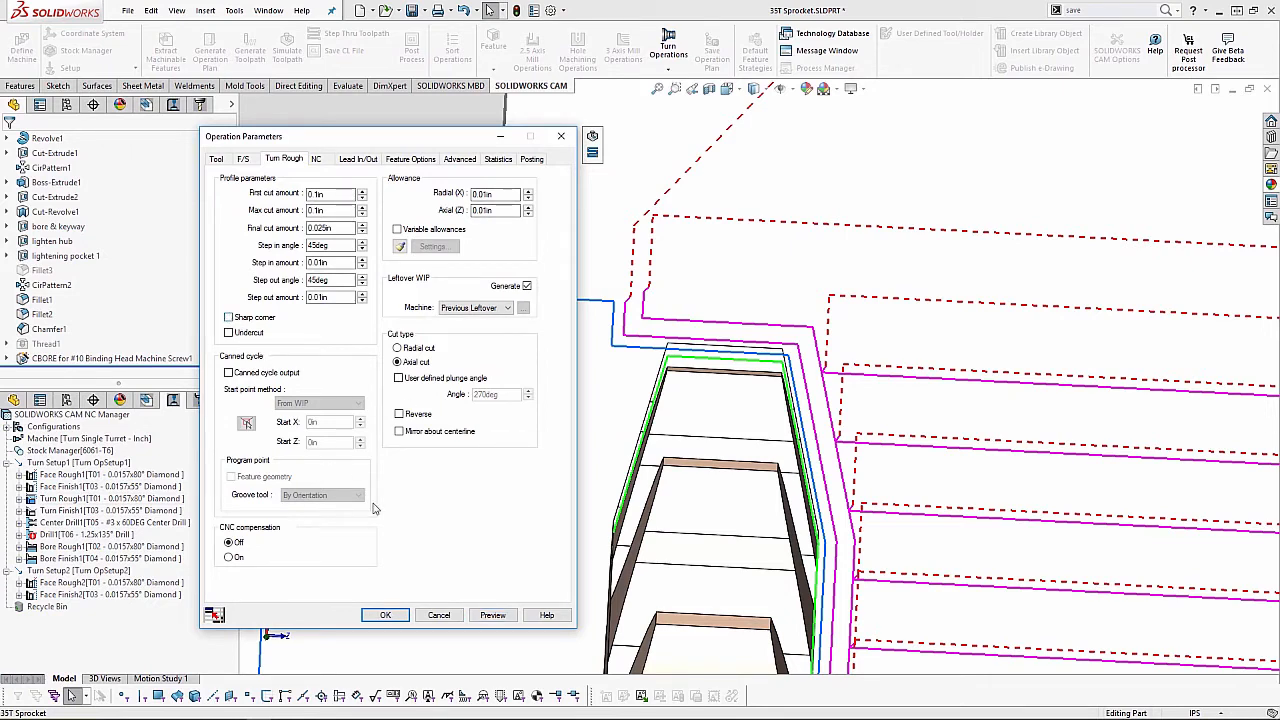
left_click(385, 615)
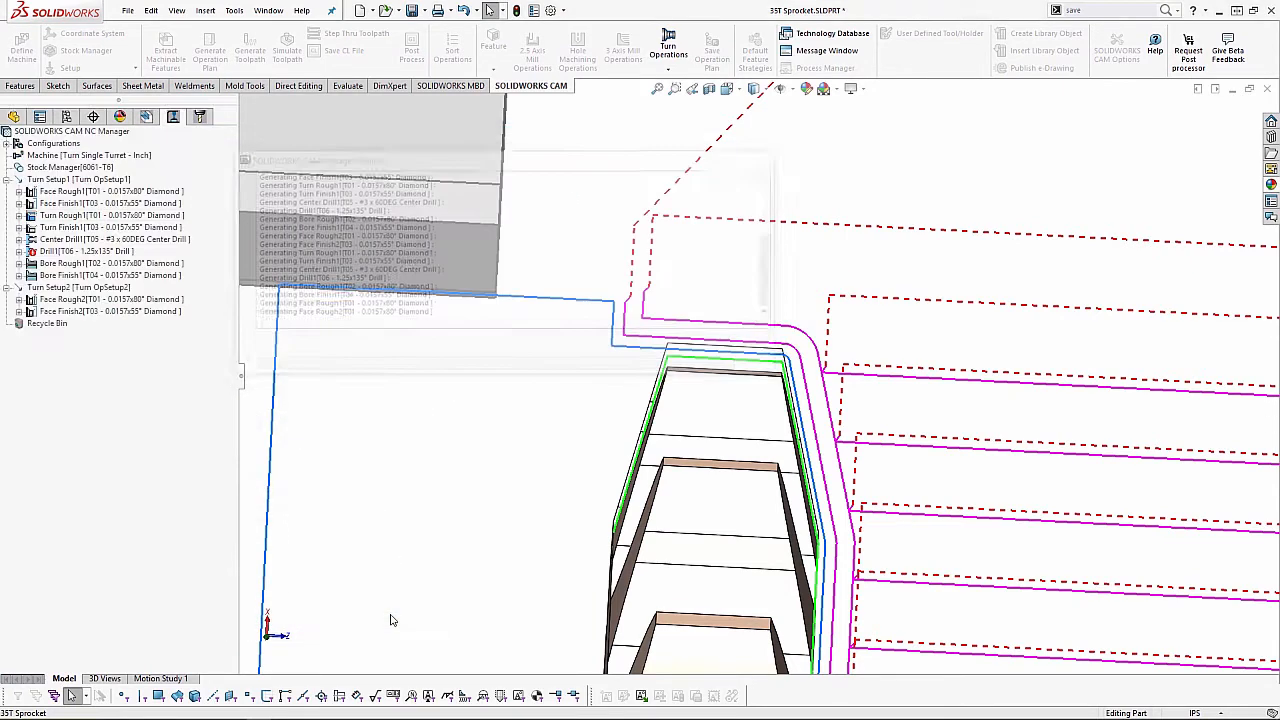
- Turn off Undercut for Turn Finish1, preview the toolpath and accept the operation parameters
left_click(106, 228)
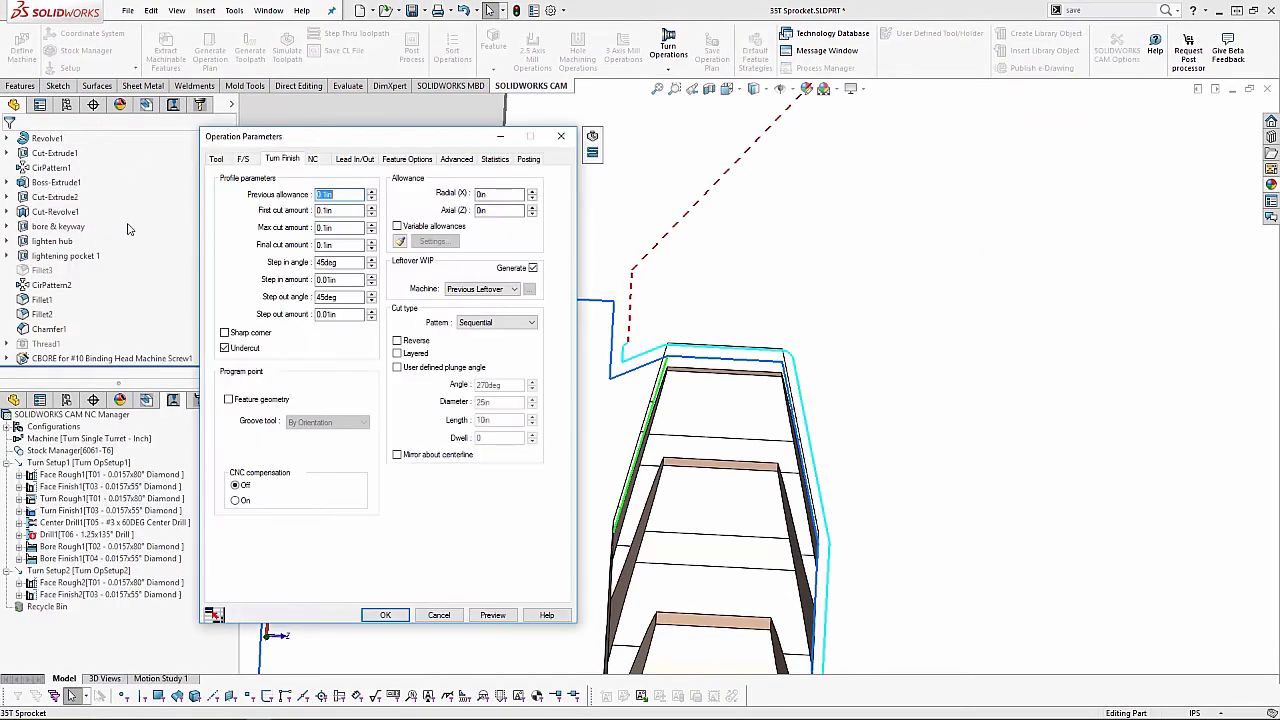
left_click(229, 349)
left_click(510, 616)
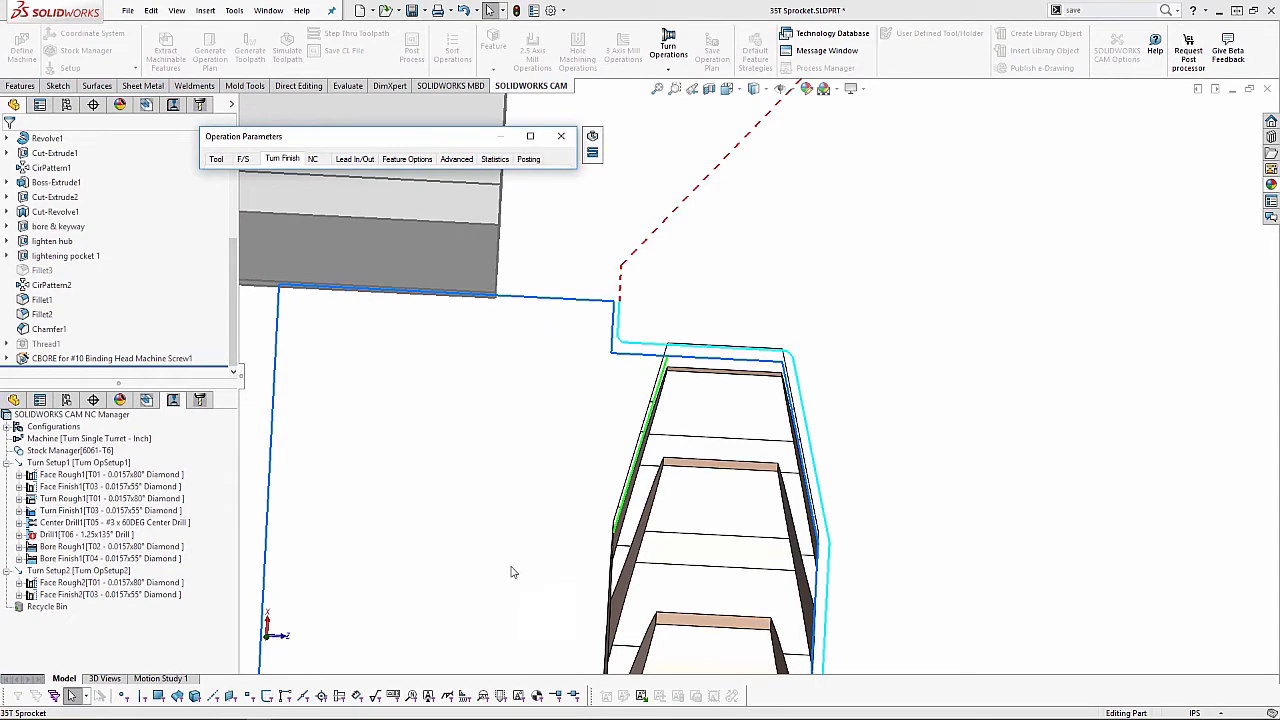
left_click(561, 136)
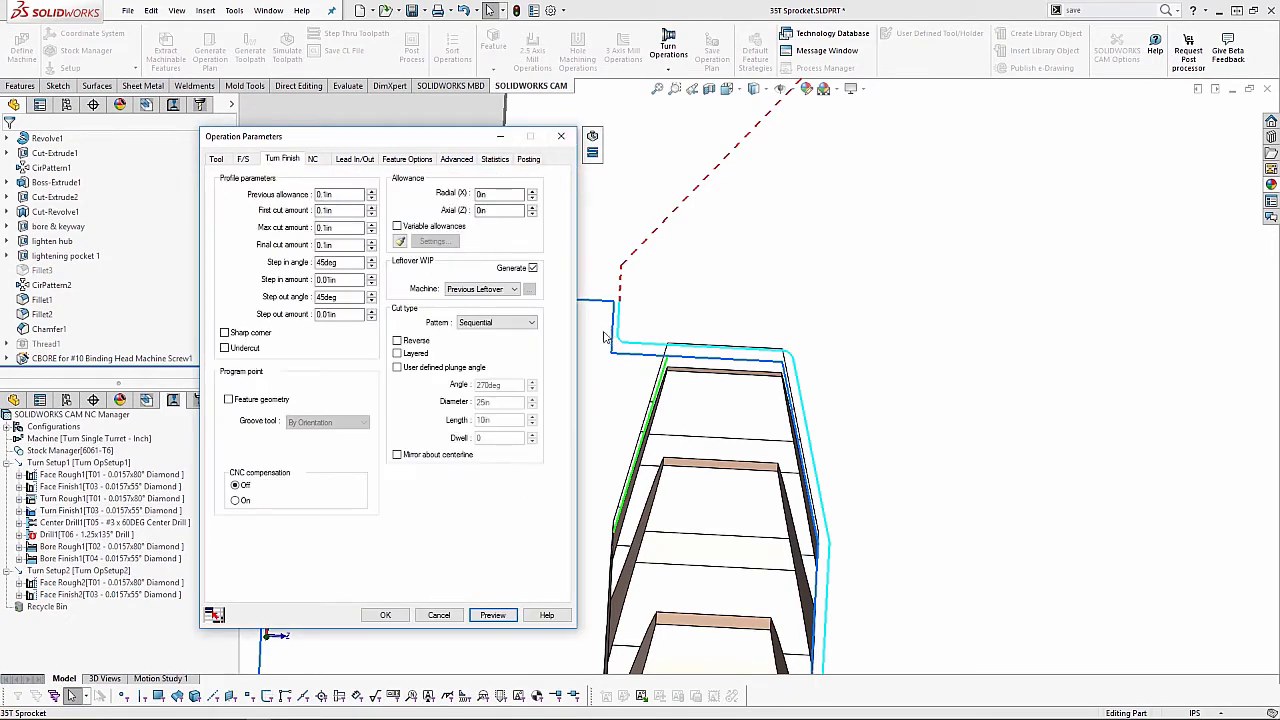
left_click(388, 615)
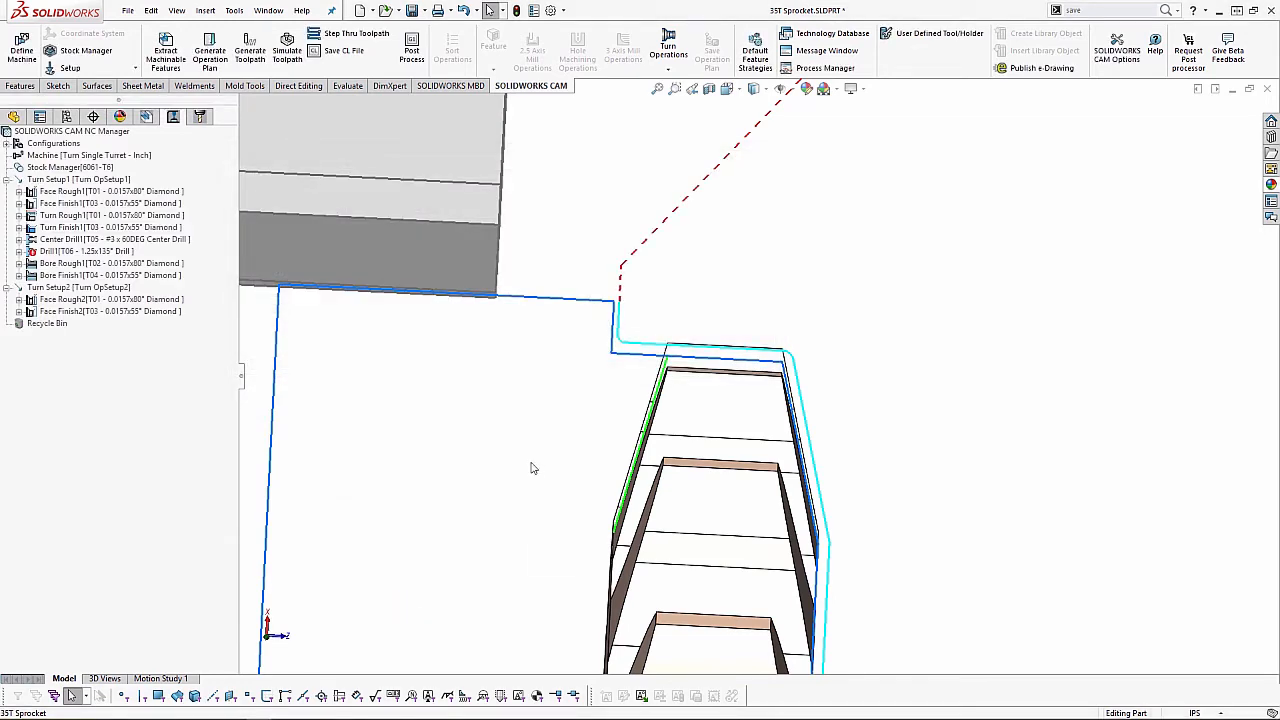
- Inspect the Center Drill1 and Drill1 toolpaths, checking how deep the drill tip reaches through the sprocket
scroll(771, 440, "up", 5)
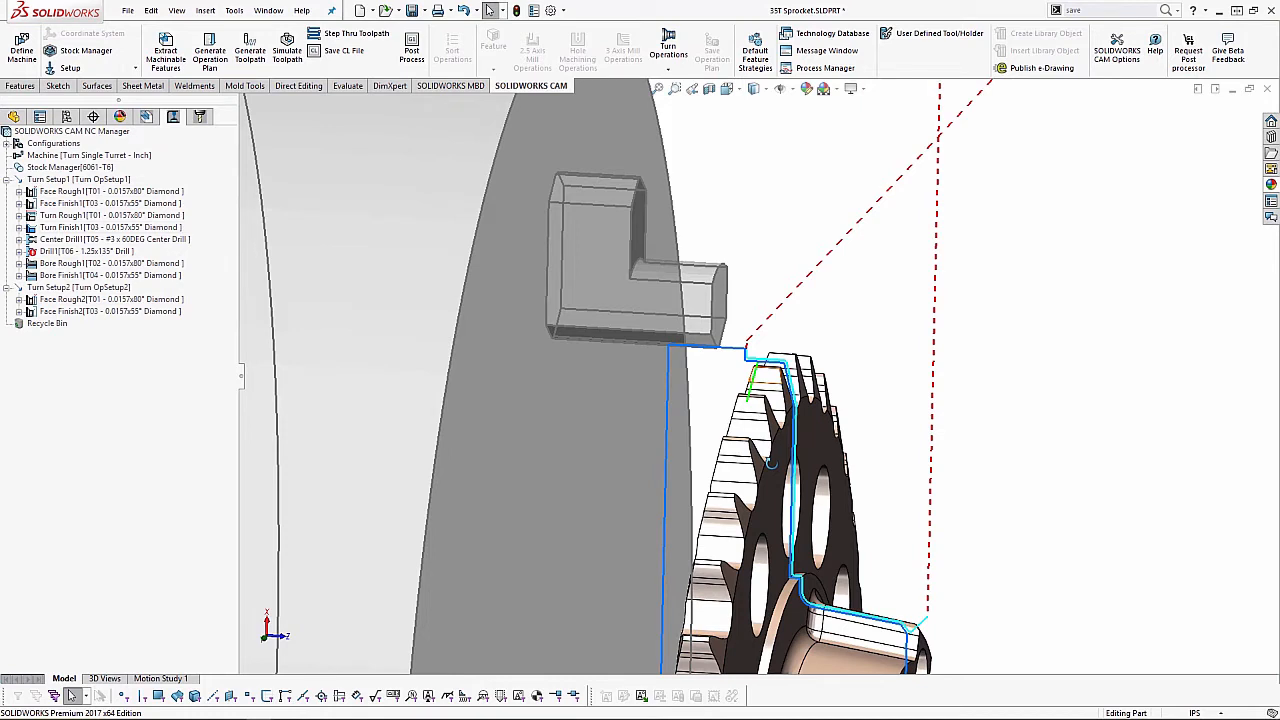
left_click(160, 239)
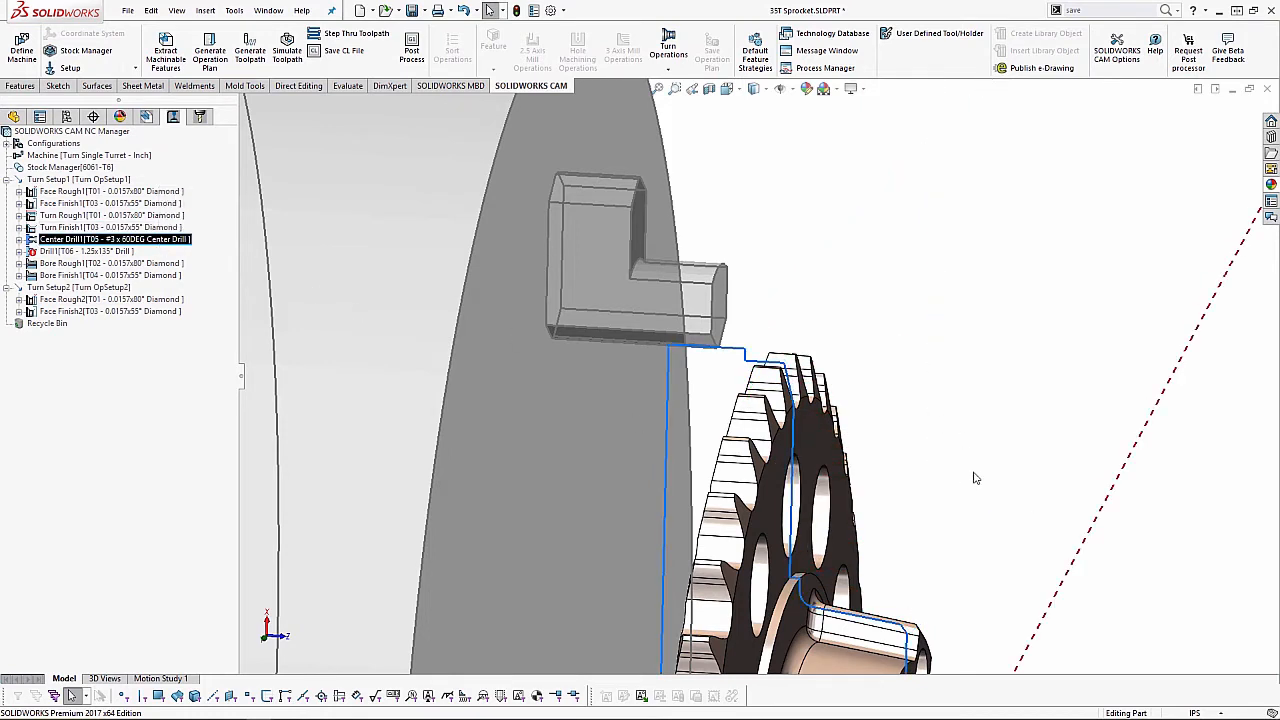
scroll(935, 595, "up", 2)
scroll(895, 588, "down", 1)
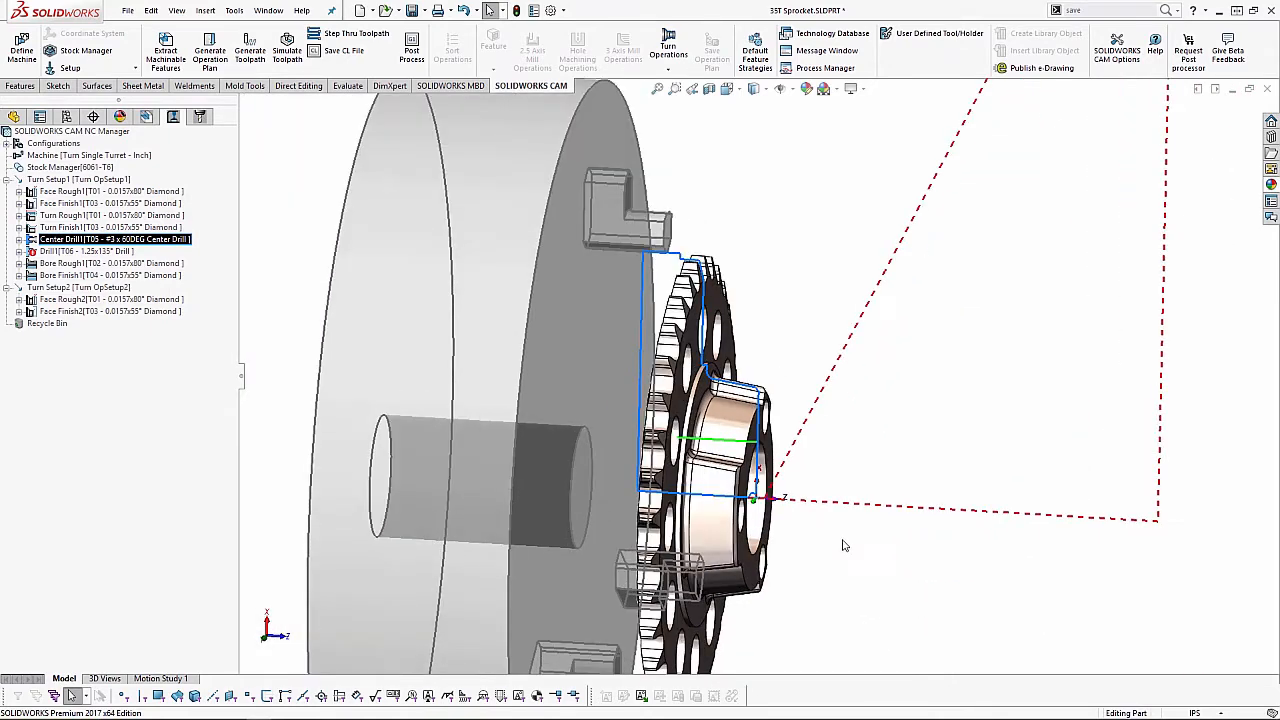
left_click(100, 251)
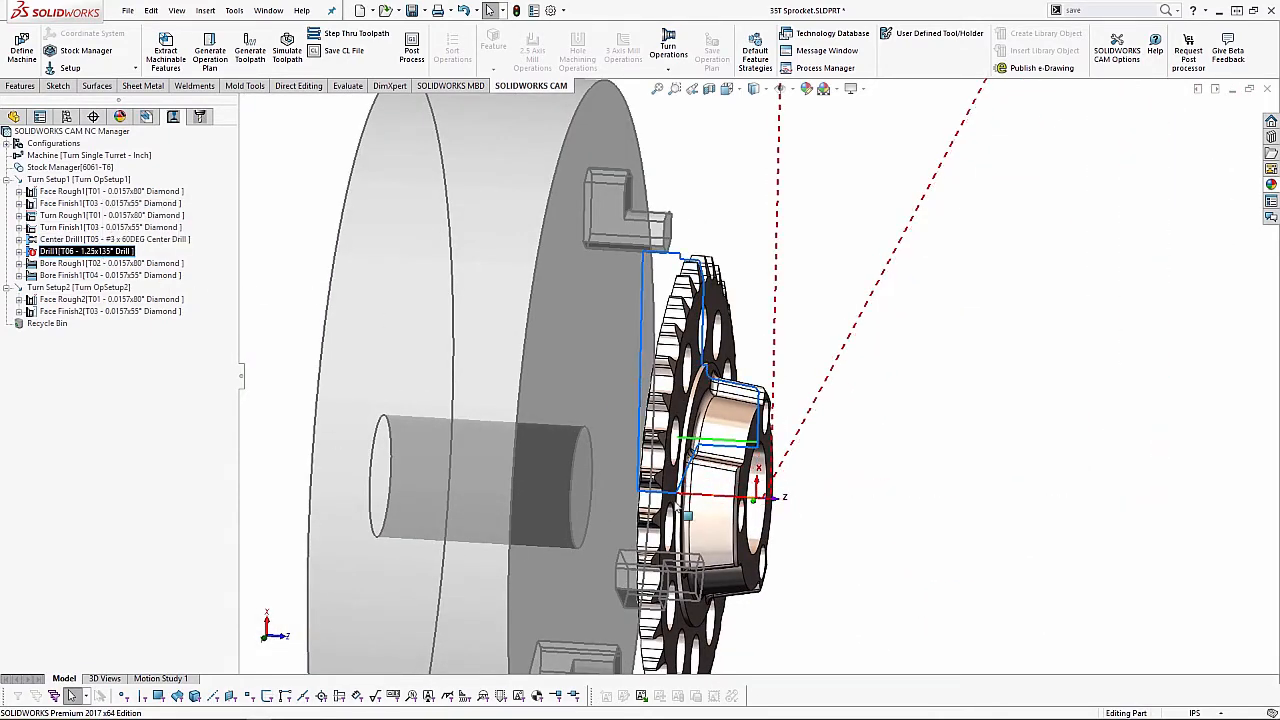
scroll(708, 466, "down", 3)
scroll(708, 466, "down", 4)
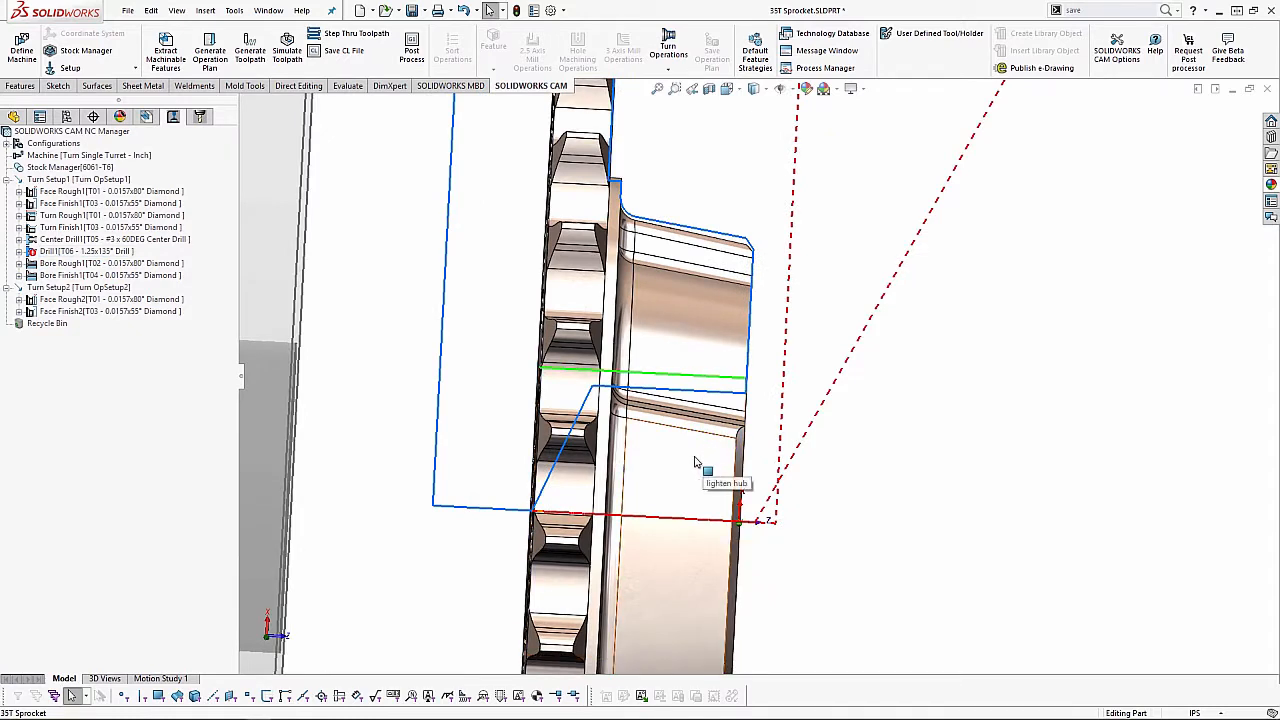
left_click(86, 252)
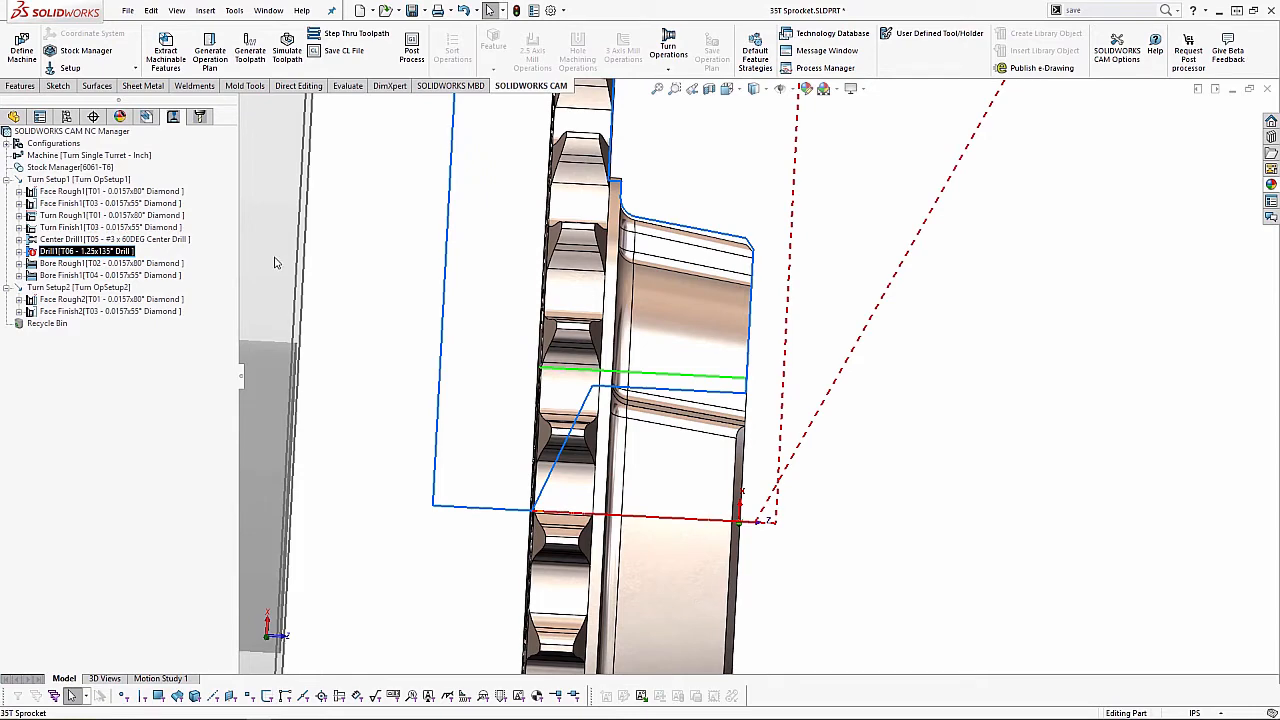
left_click(90, 240)
- Add the tip length to Drill1's feature options, preview it and set the machining length to 1.3589 in
double_click(82, 250)
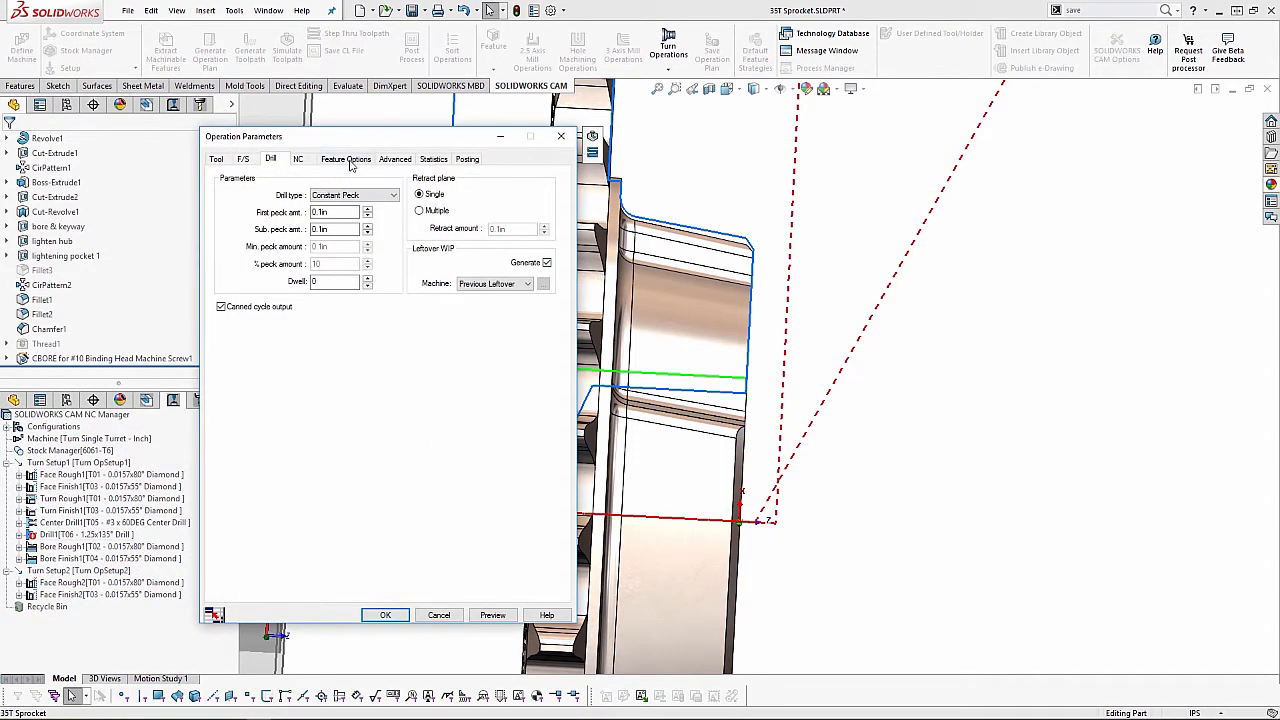
left_click(348, 159)
left_click_drag(346, 145, 234, 164)
left_click(205, 260)
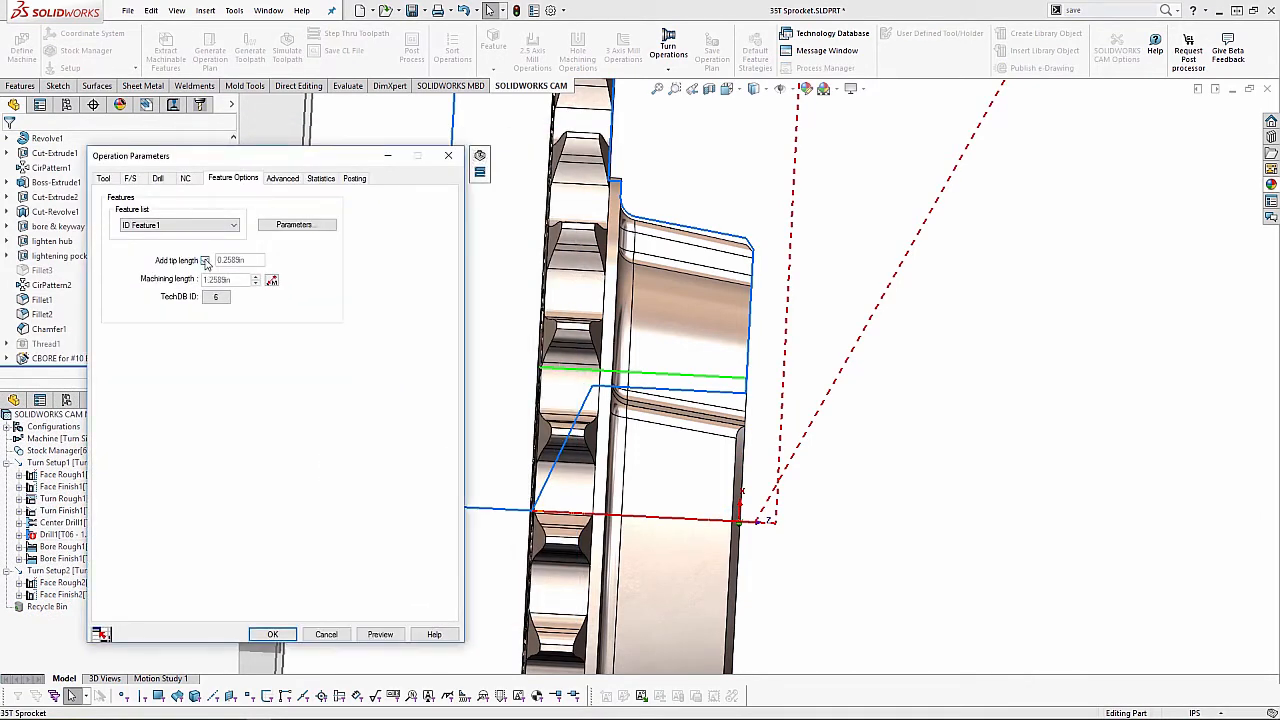
left_click(380, 634)
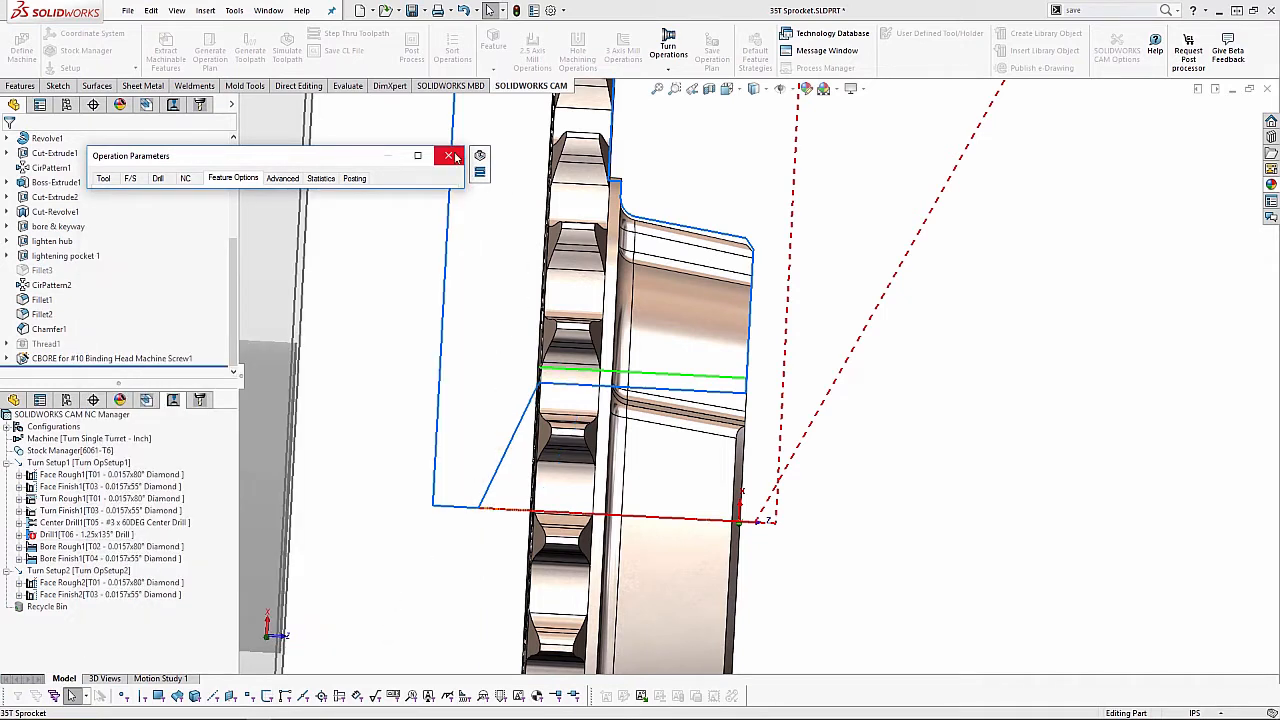
left_click(417, 155)
left_click(272, 281)
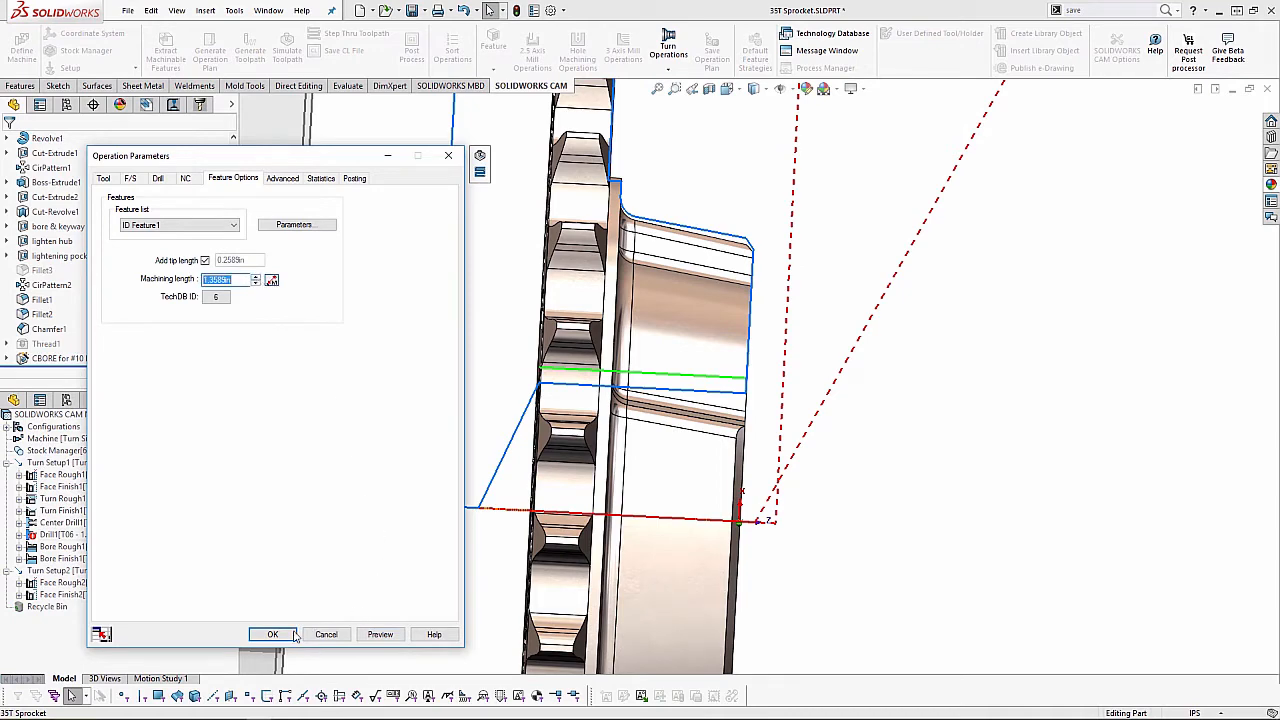
left_click(294, 635)
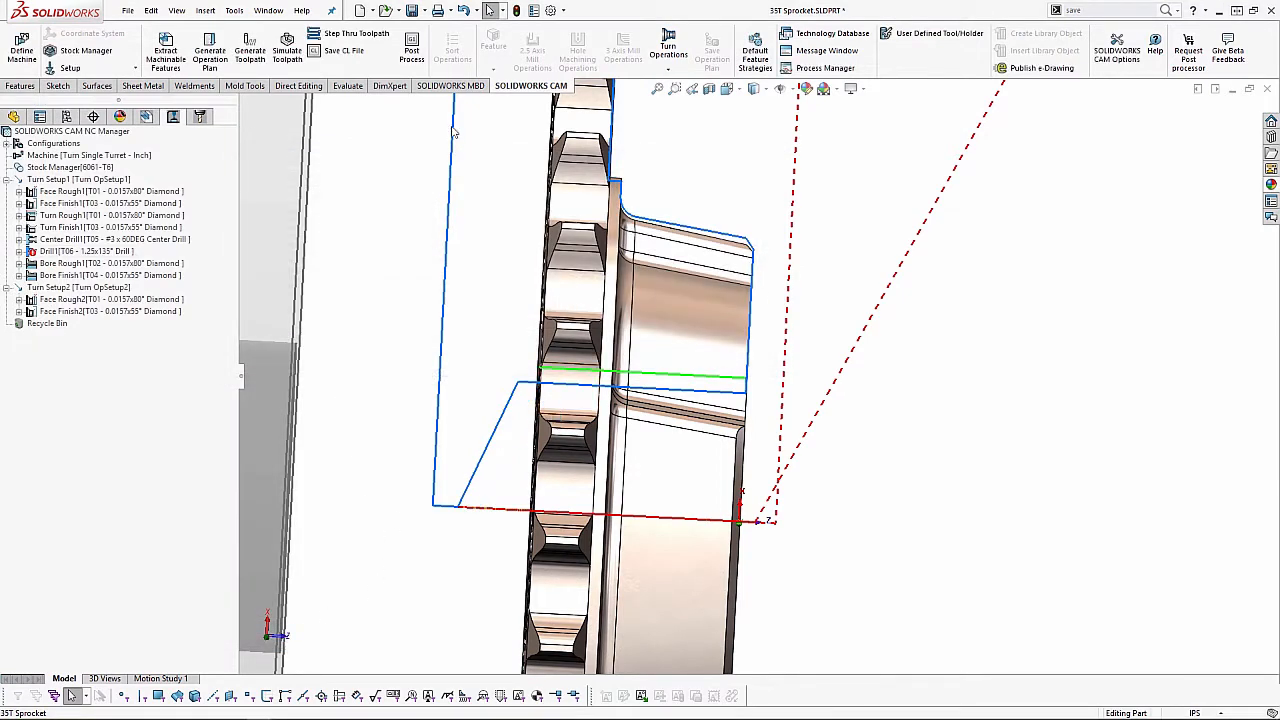
- Increase Drill1's machining length further so the full drill diameter passes through the back of the stock, and preview it
double_click(82, 252)
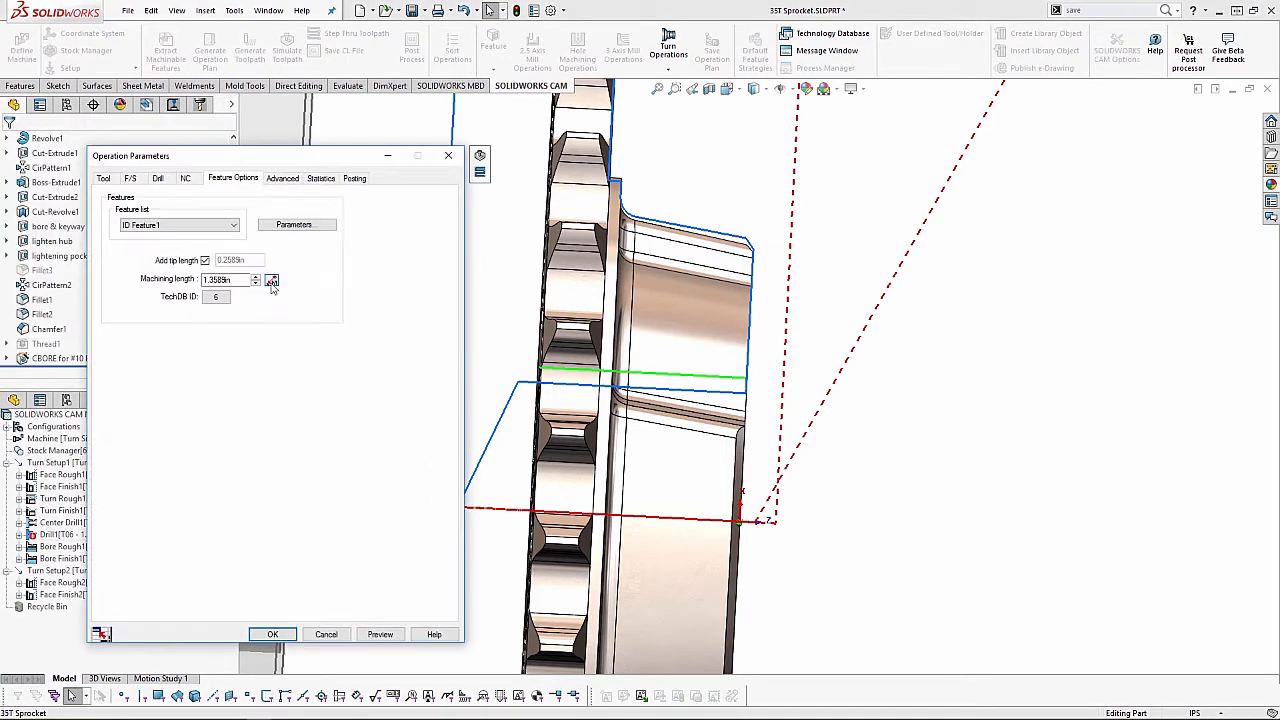
left_click(256, 277)
left_click(256, 277)
left_click(256, 277)
left_click(256, 277)
left_click(393, 634)
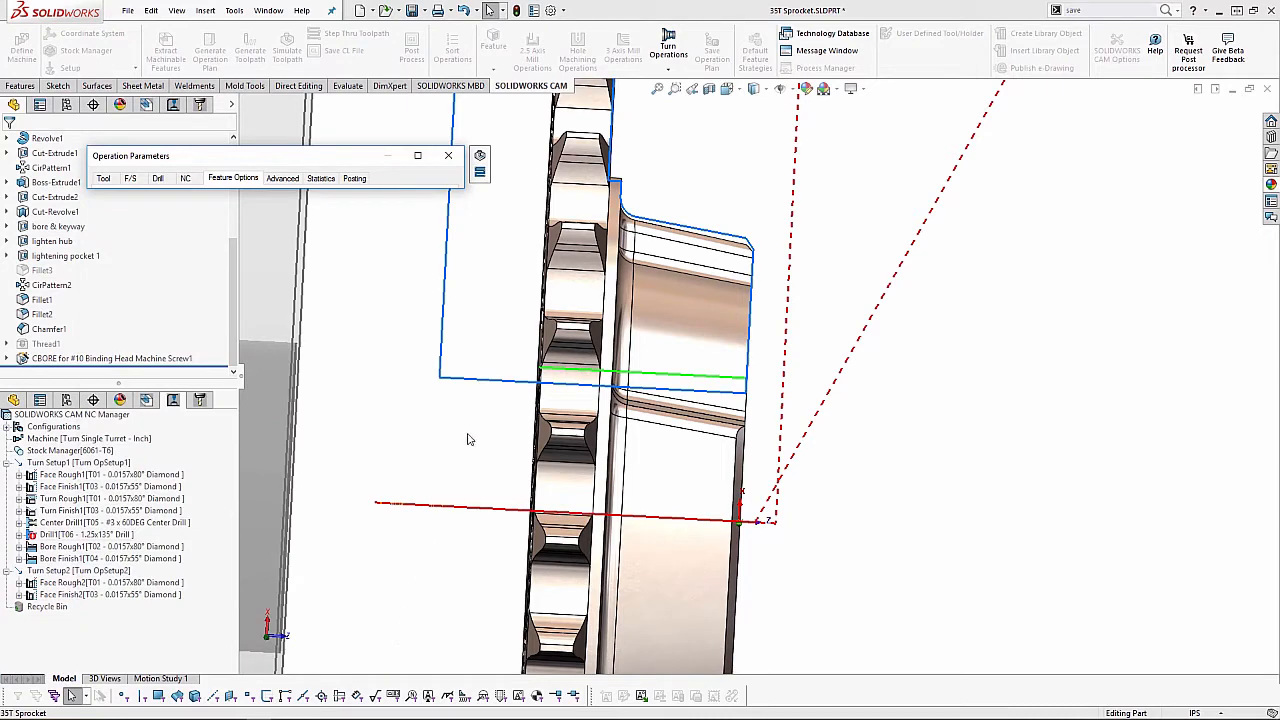
left_click(454, 157)
left_click(267, 637)
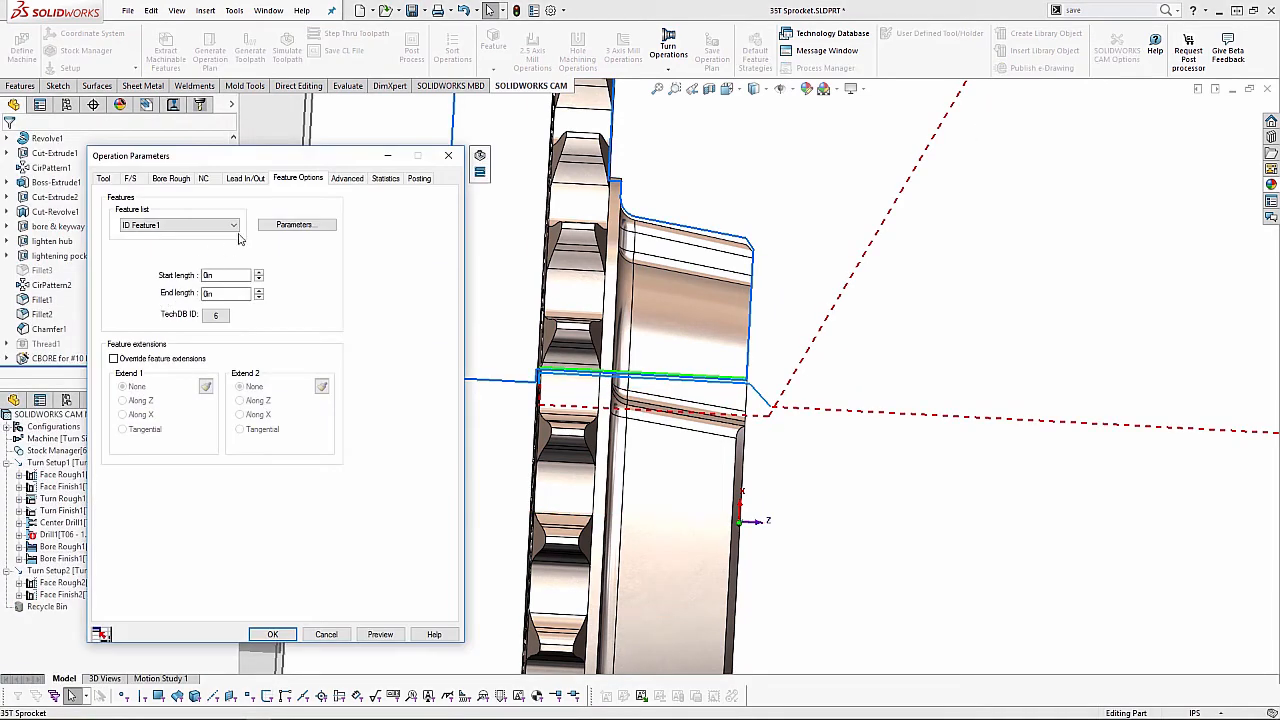
- Set the Bore Rough1 end length to 0.5 in, preview the toolpath and accept the change
left_click(260, 295)
left_click(384, 636)
mouse_move(452, 157)
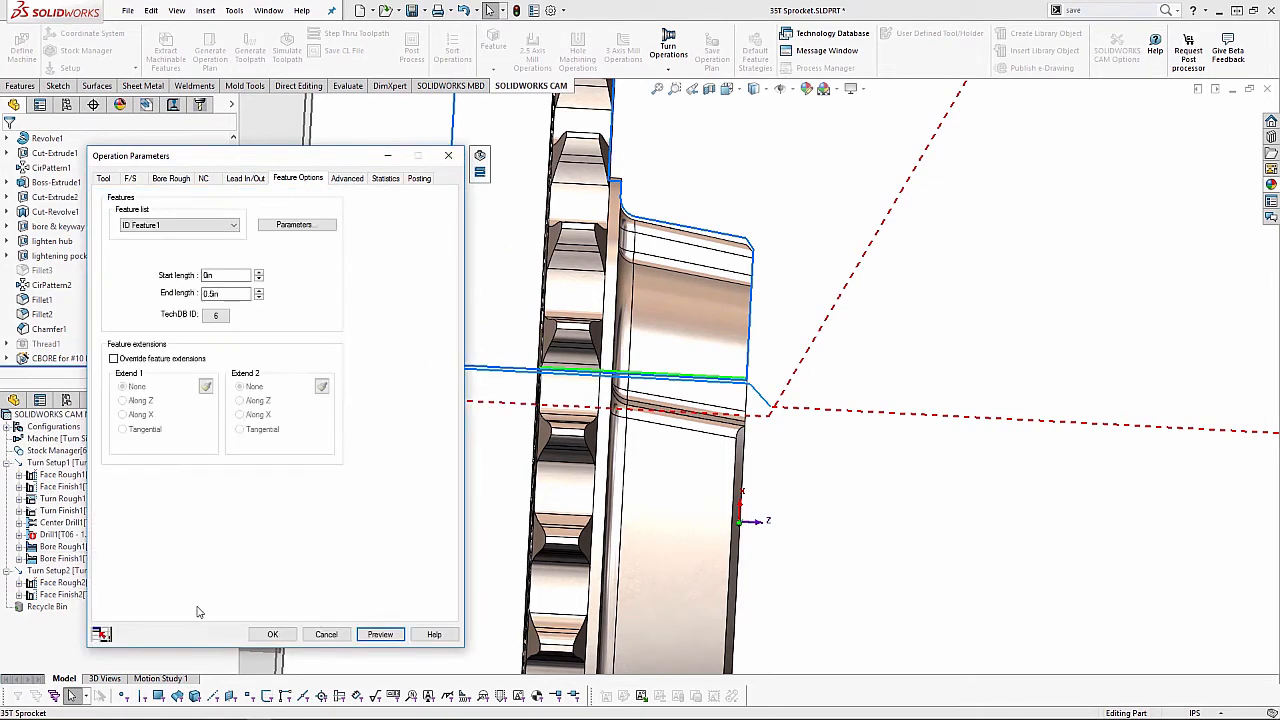
left_click(271, 634)
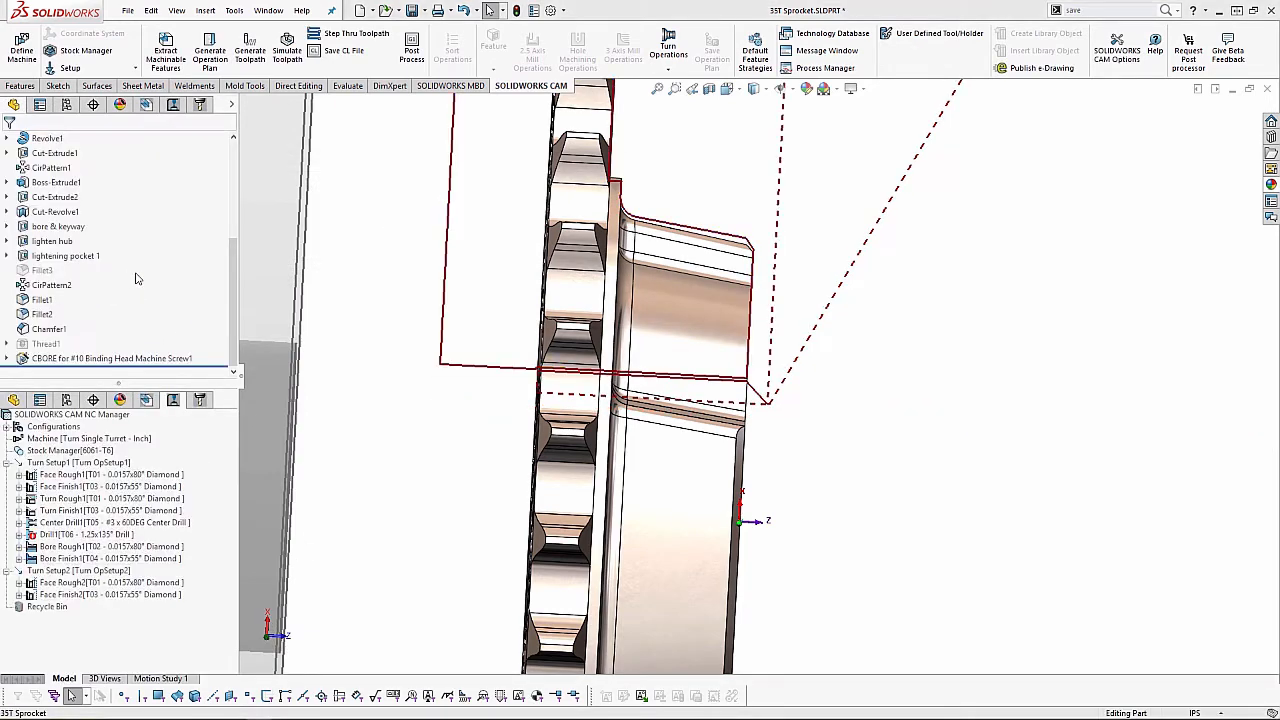
- Extend the Bore Finish1 end length past the back of the stock and compare it with Bore Rough1
left_click(259, 292)
left_click(259, 292)
left_click(259, 292)
left_click(272, 634)
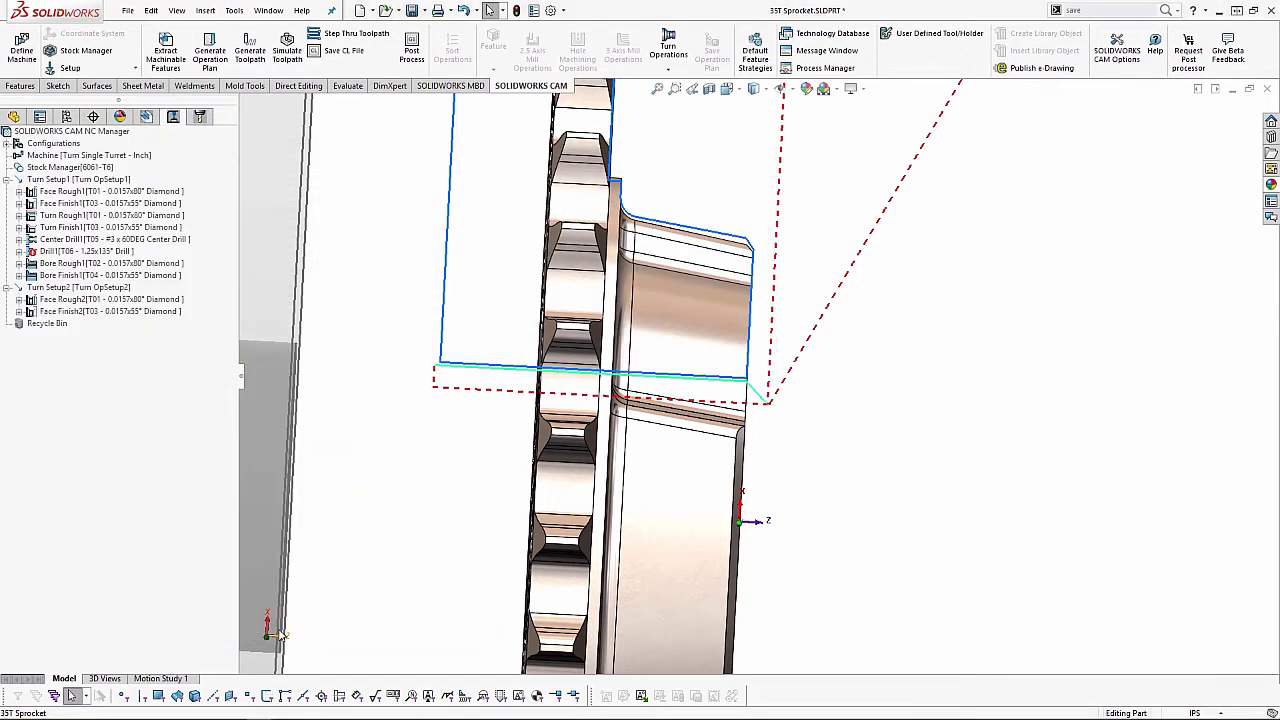
left_click(150, 264)
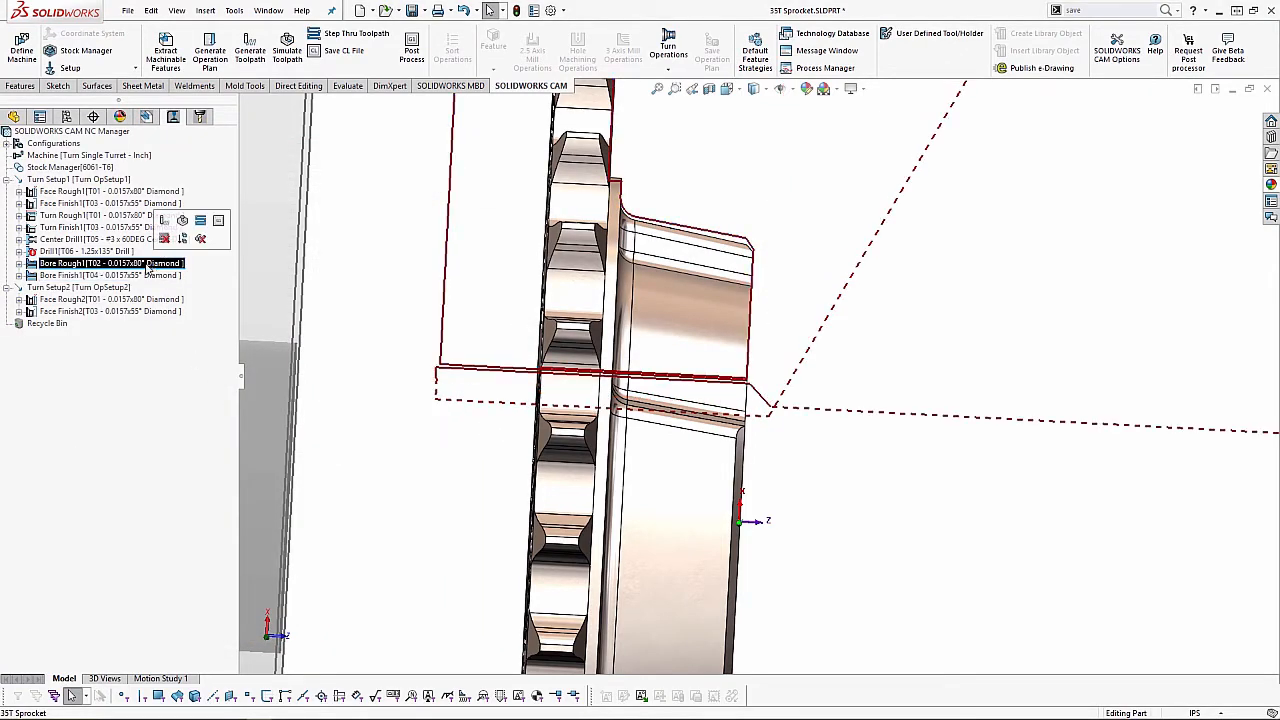
- Examine the Save Operation Plan options for ID Feature1 and close them without saving to the database
left_click(146, 116)
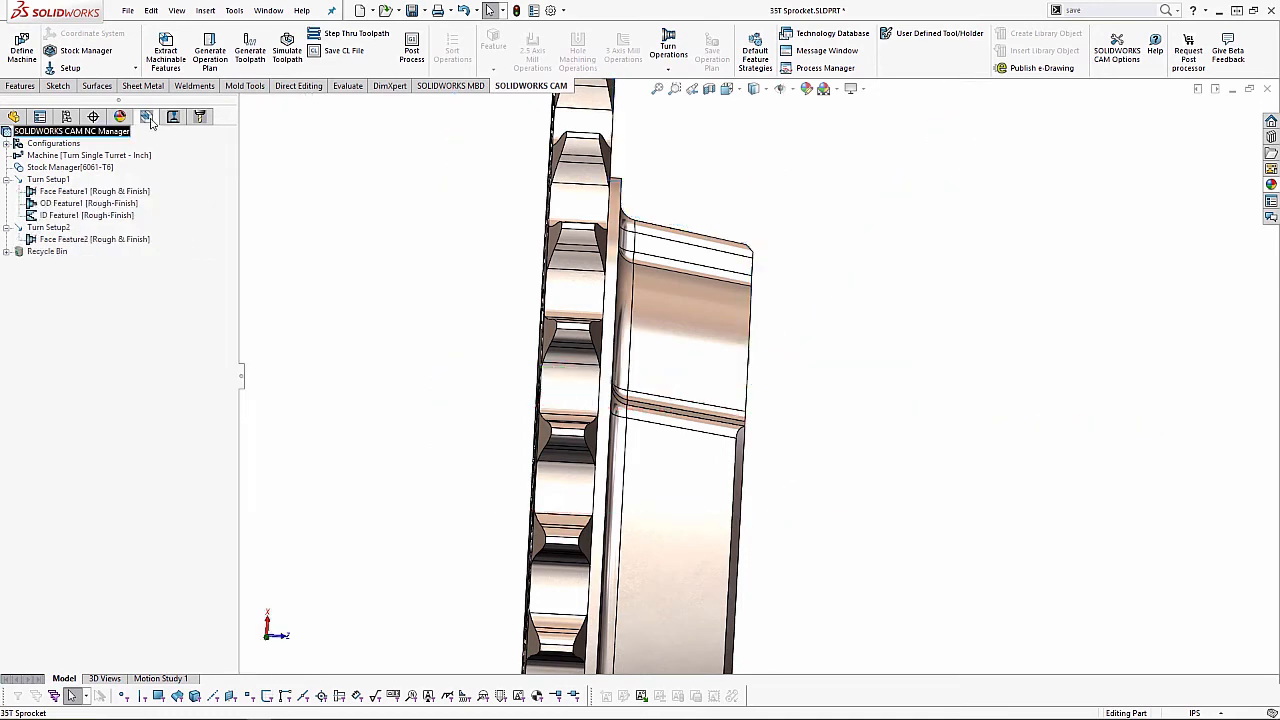
left_click(78, 215)
right_click(76, 214)
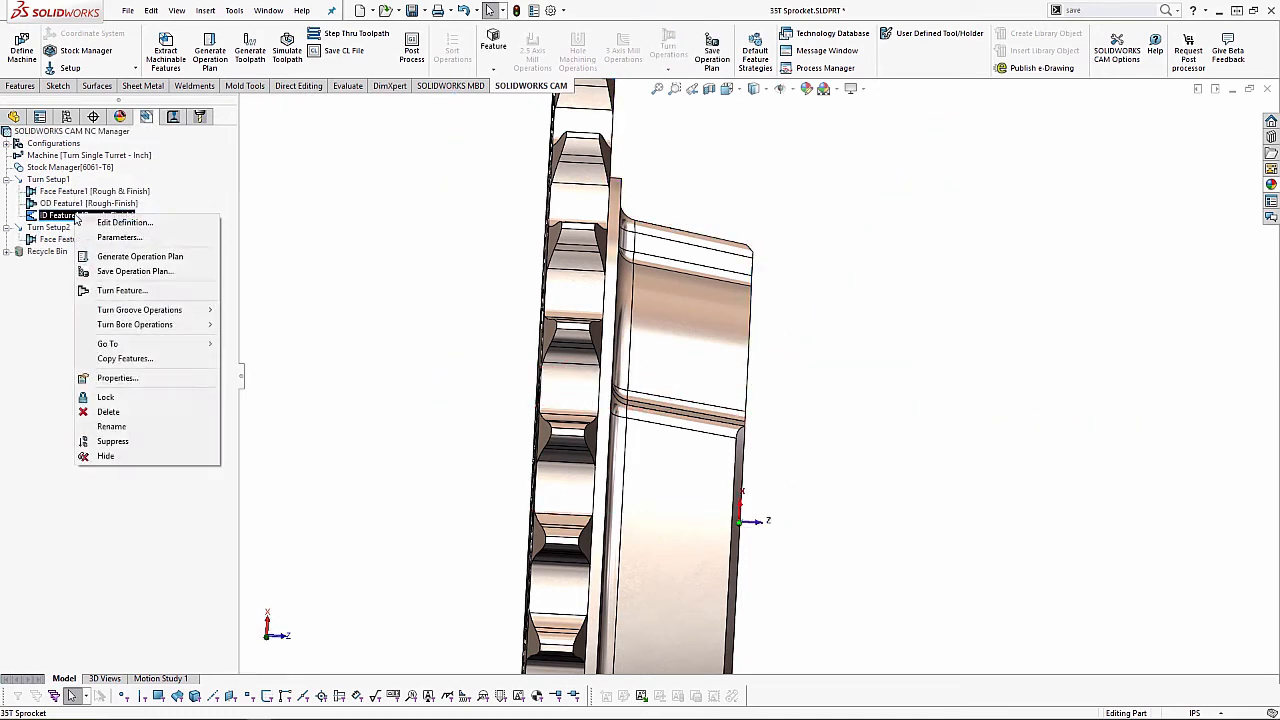
left_click(132, 272)
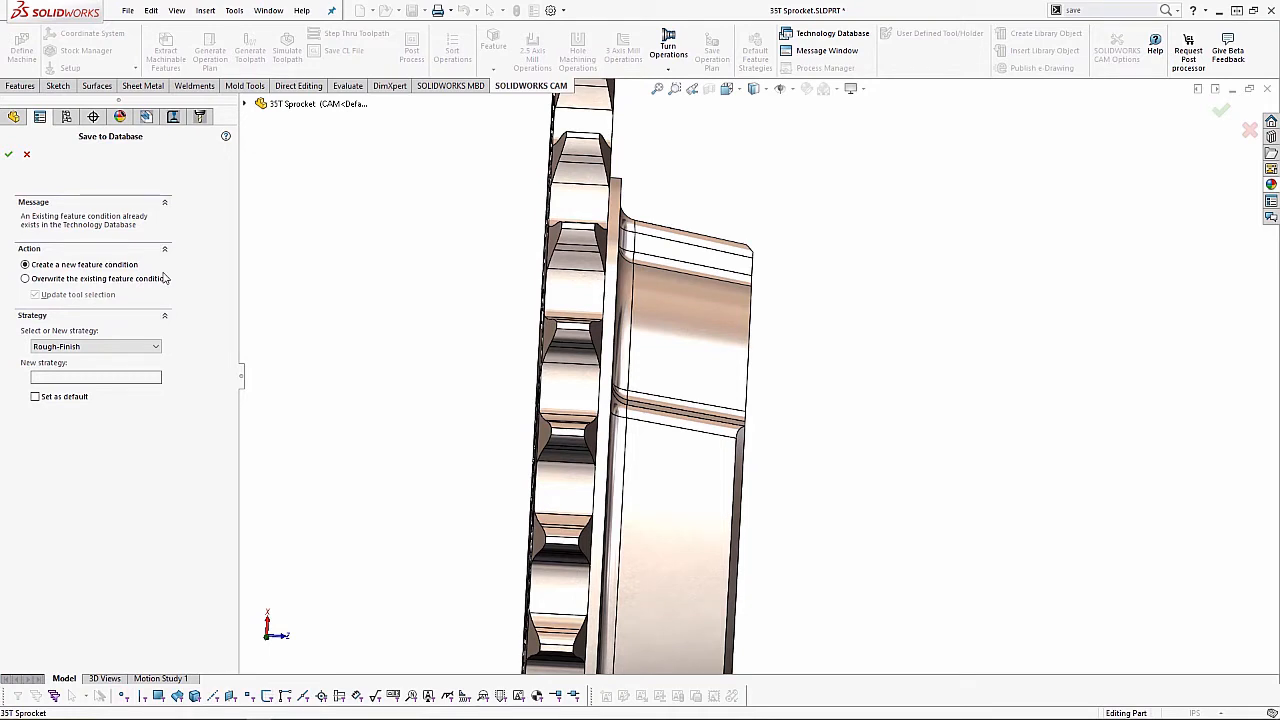
left_click(27, 153)
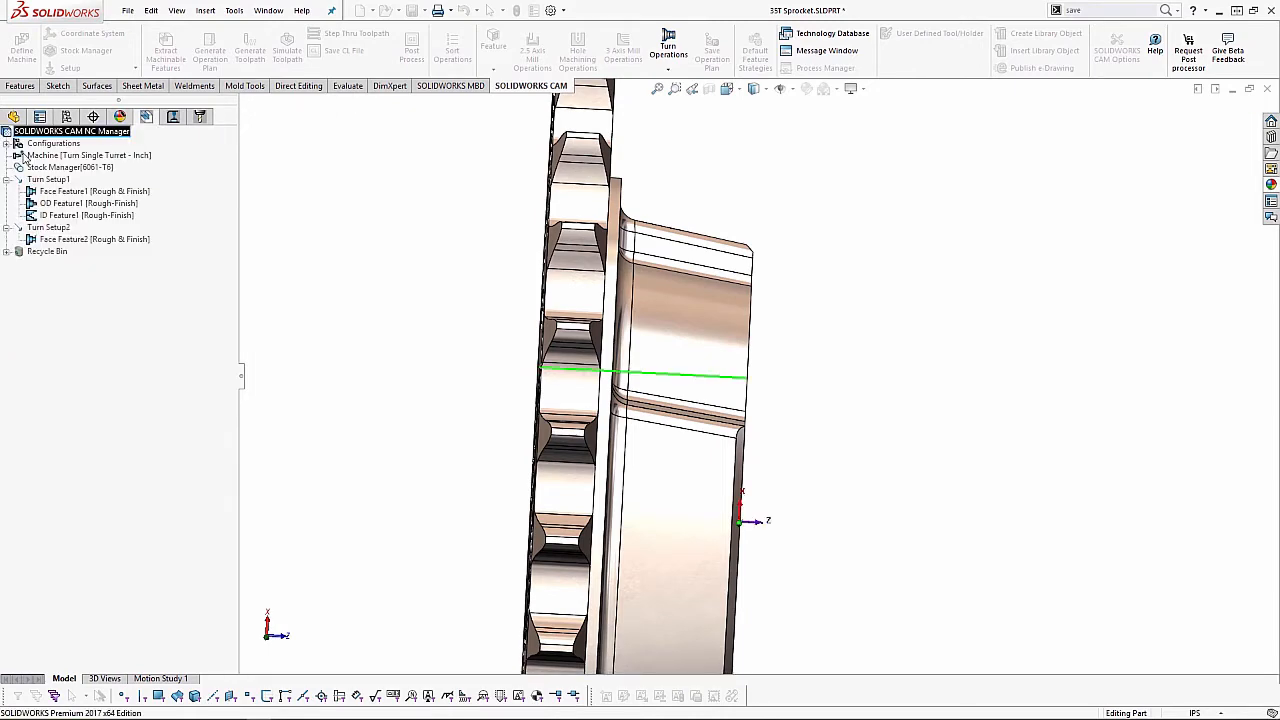
- Set Turn Setup2's chuck clamping diameter from the outer cylindrical face of the hub flange, keeping the OD clamp
middle_click_drag(504, 393, 437, 404)
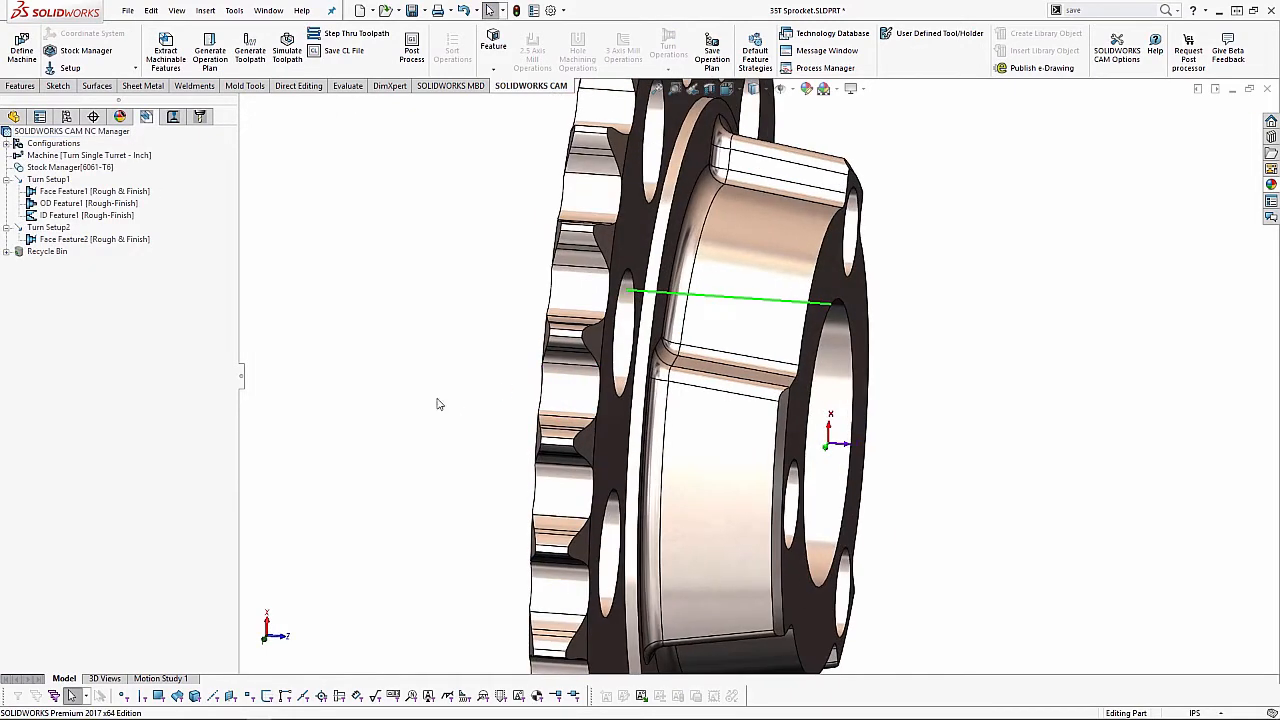
left_click(173, 116)
left_click(88, 287)
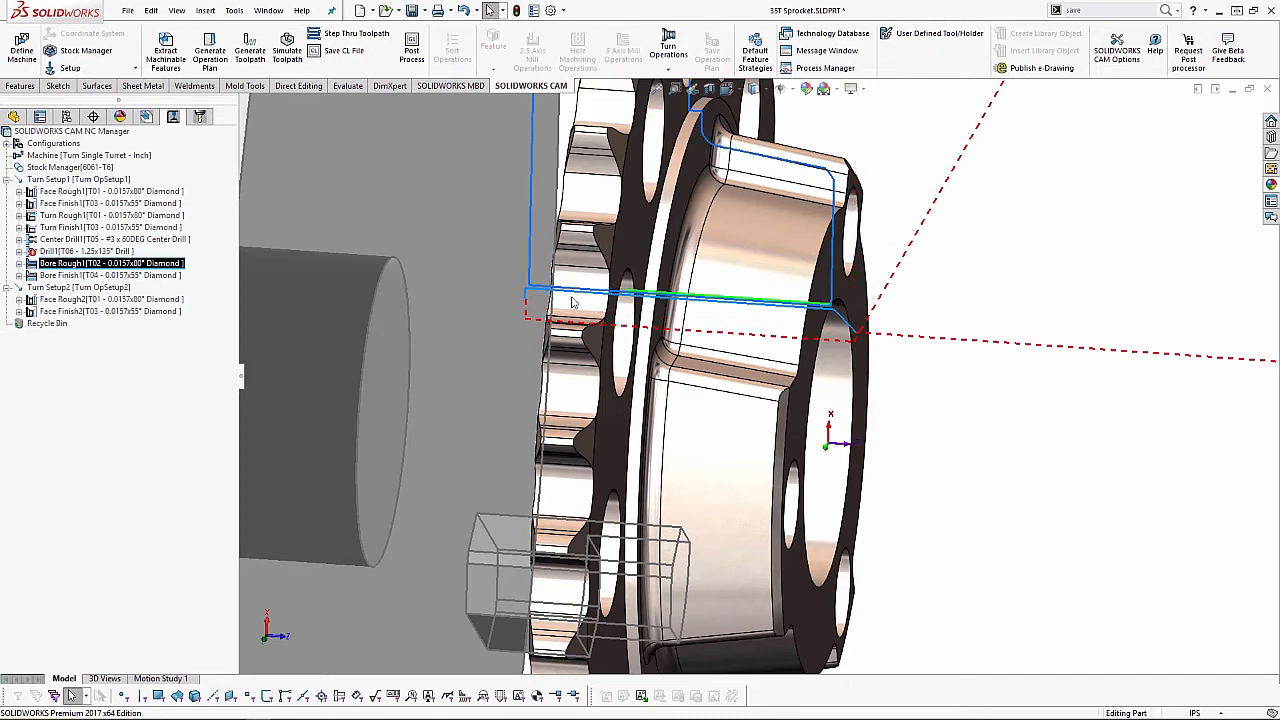
left_click(84, 290)
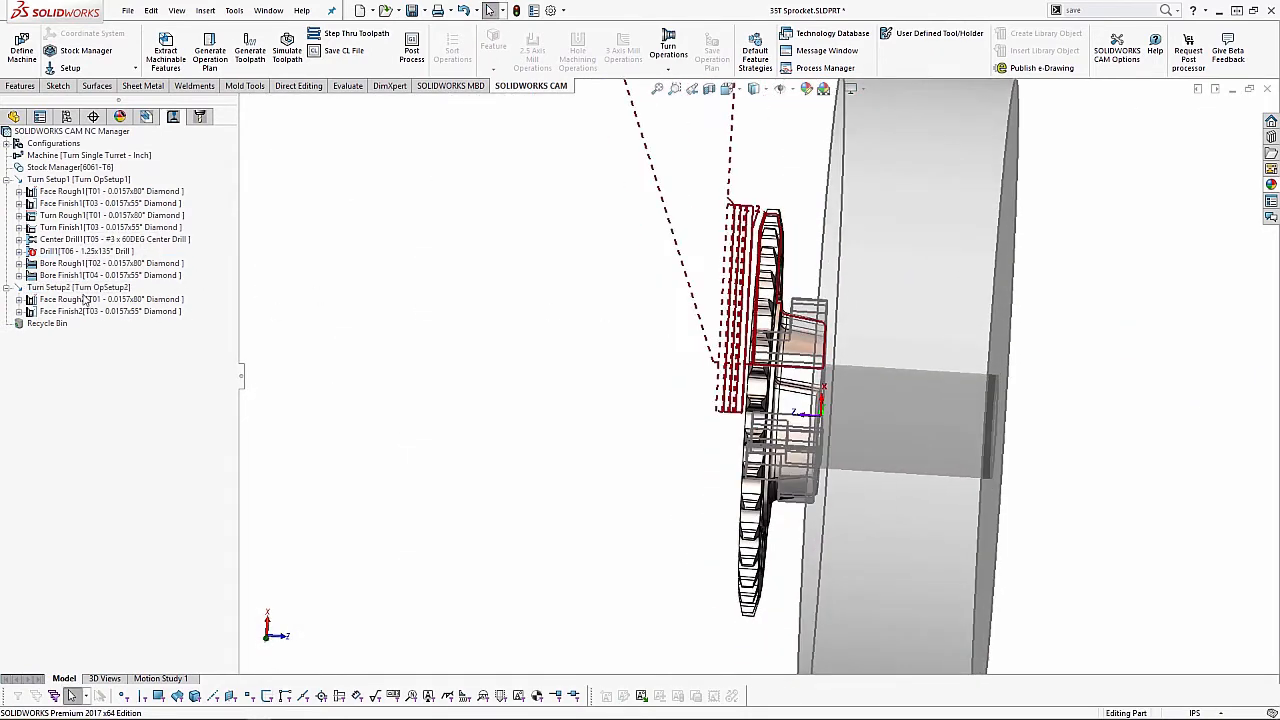
double_click(80, 288)
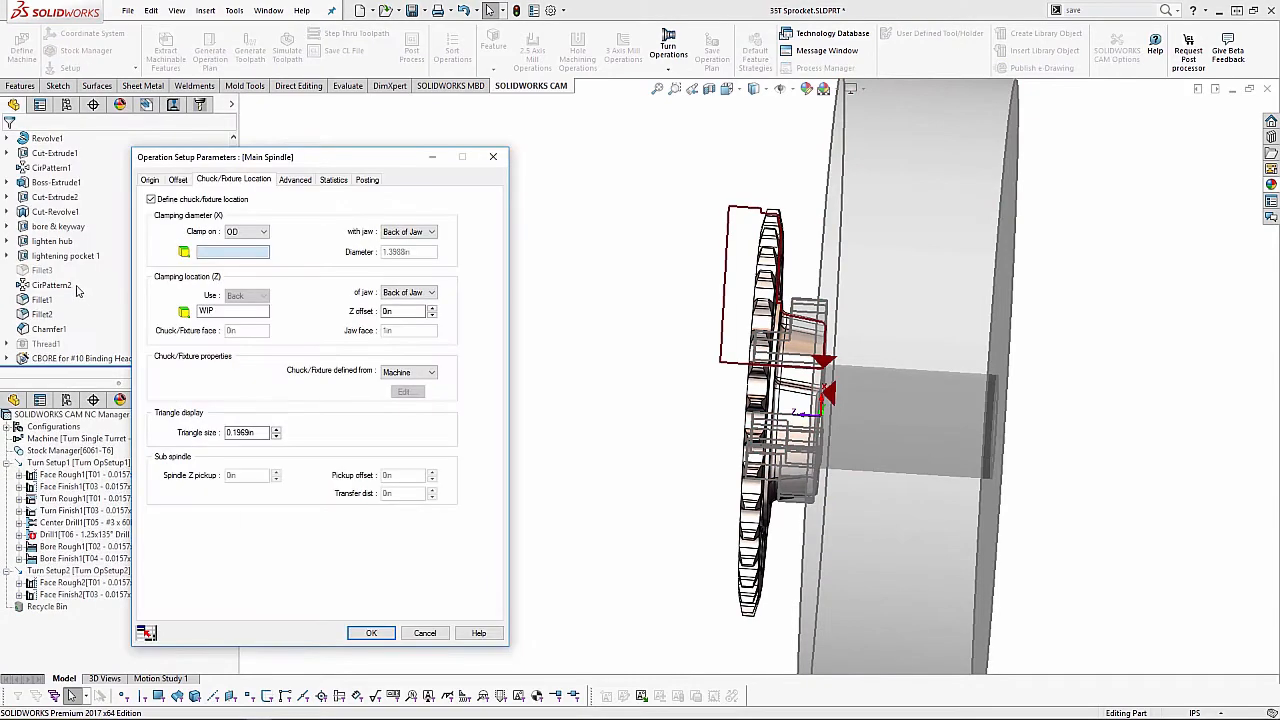
scroll(812, 300, "down", 1)
scroll(786, 252, "down", 5)
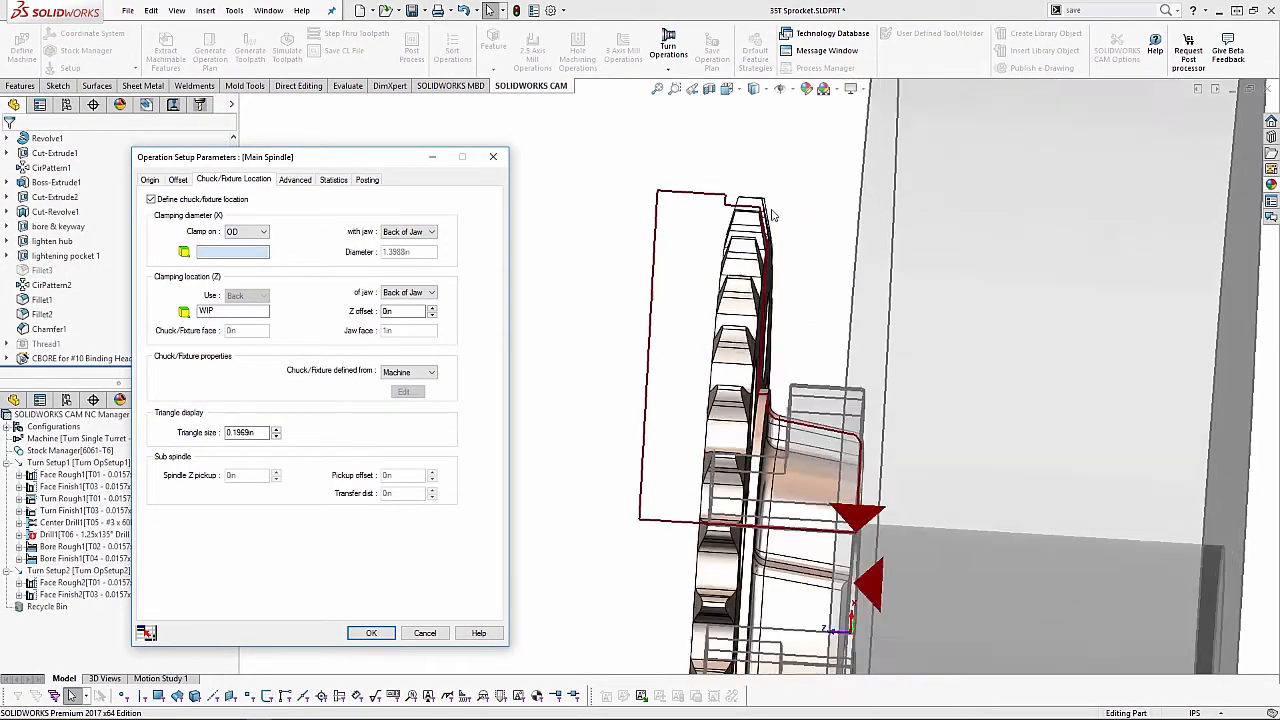
left_click(741, 478)
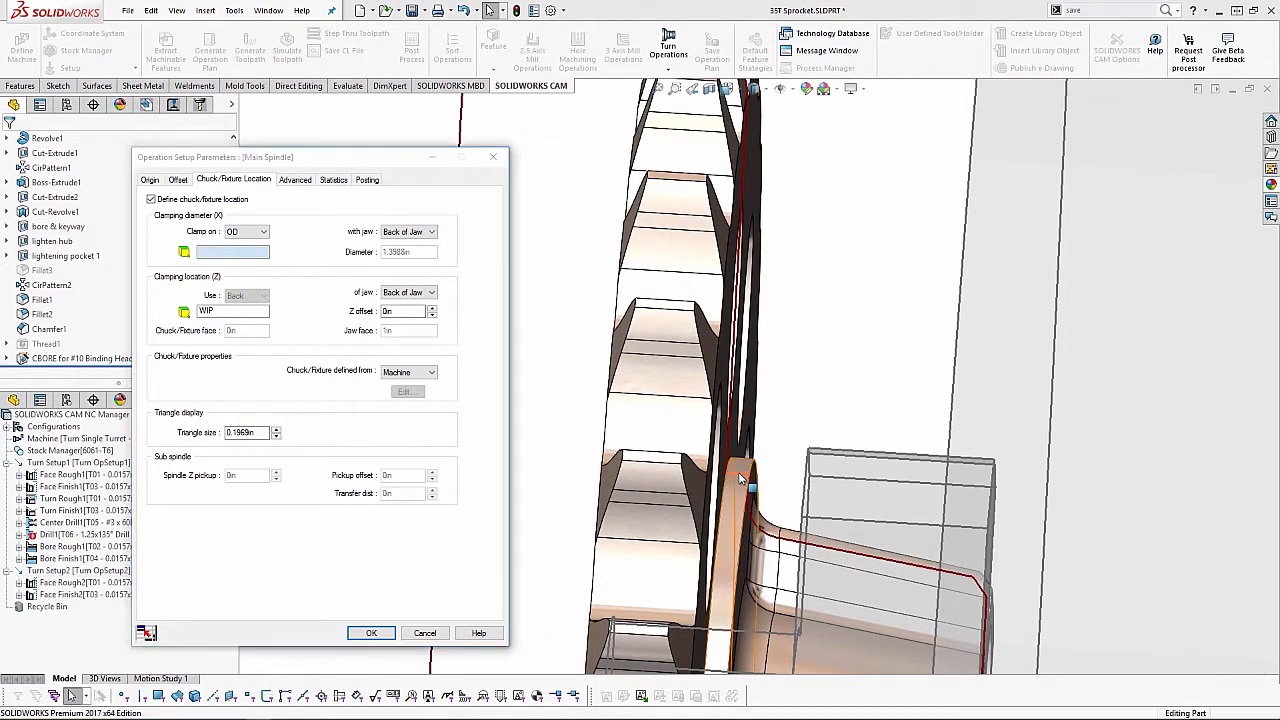
scroll(790, 480, "up", 5)
- Set the chuck's clamping Z offset to -0.4 in and accept the Turn Setup2 parameters
left_click(432, 315)
left_click(432, 315)
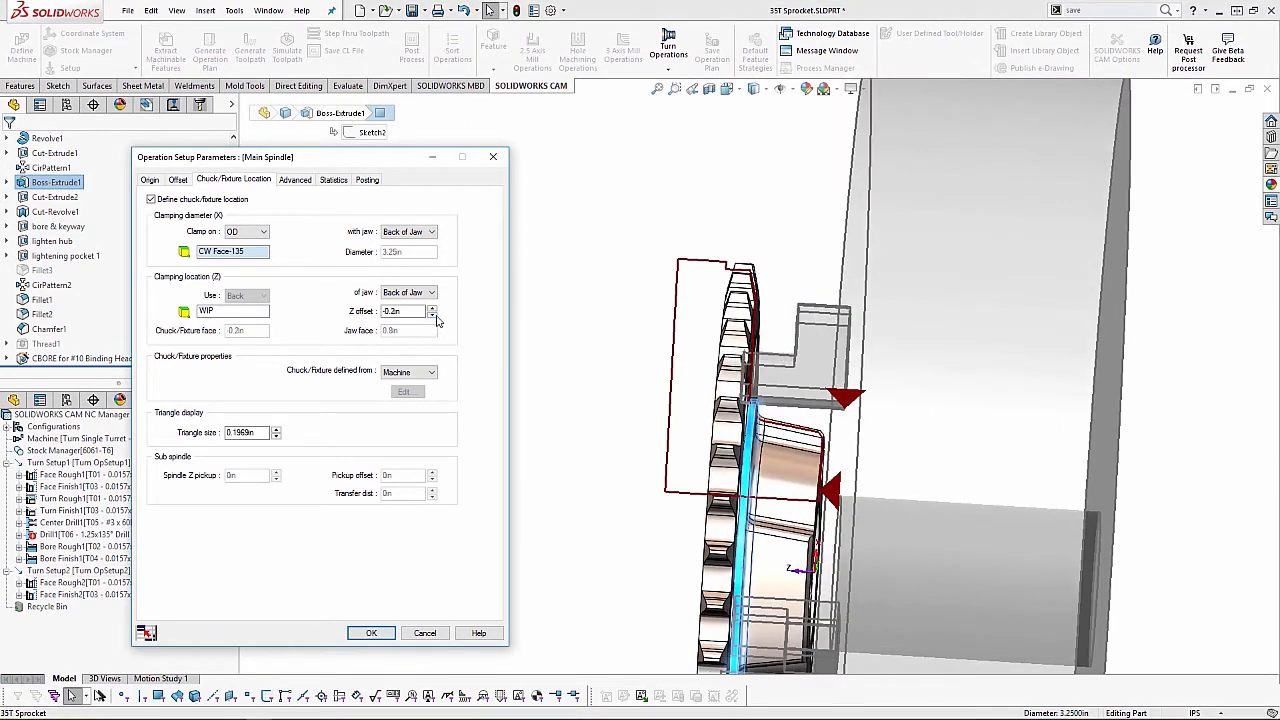
left_click(436, 319)
left_click(436, 319)
scroll(790, 400, "down", 3)
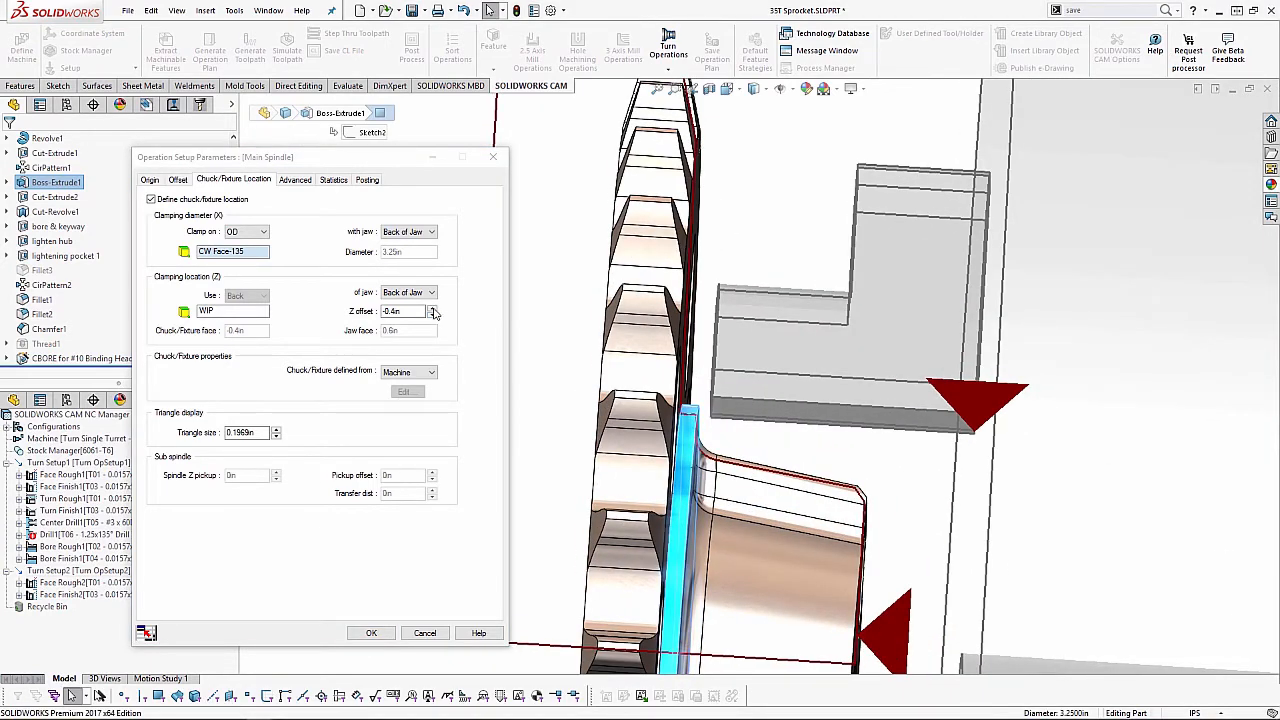
left_click(366, 633)
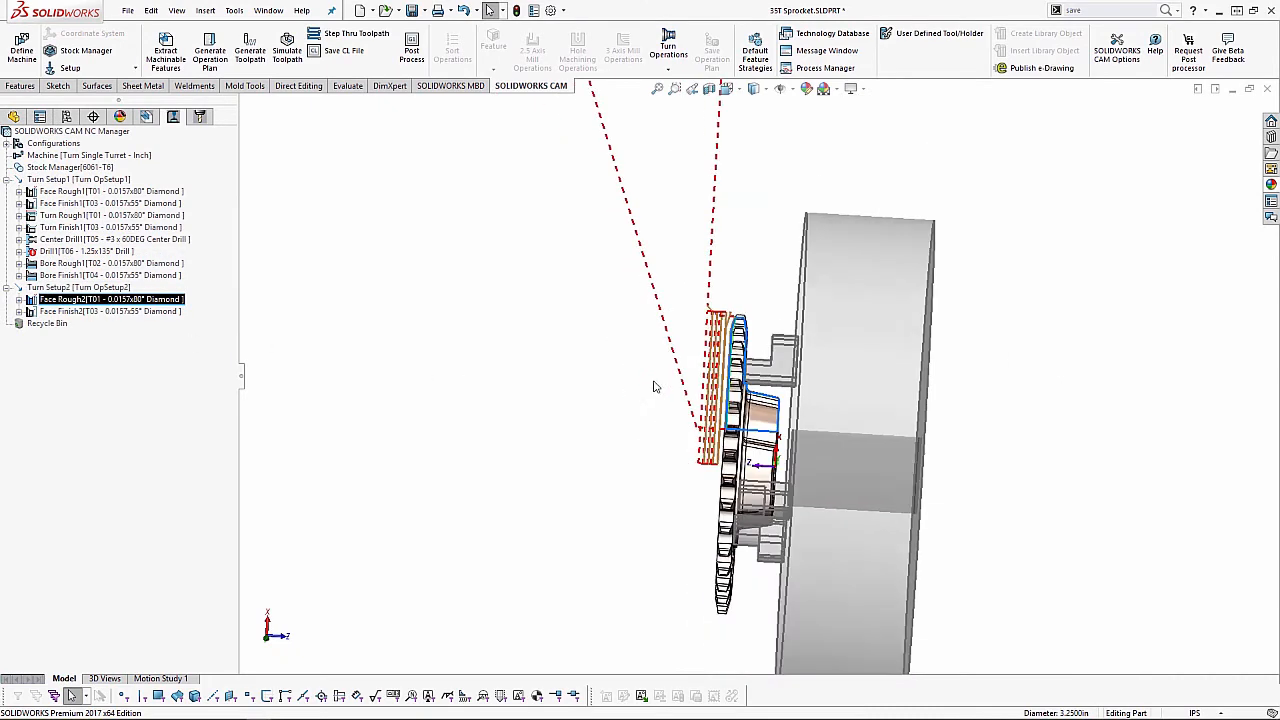
- Check the Face Finish2 toolpath and simulate the turning operations through to the end of both setups
left_click(148, 311)
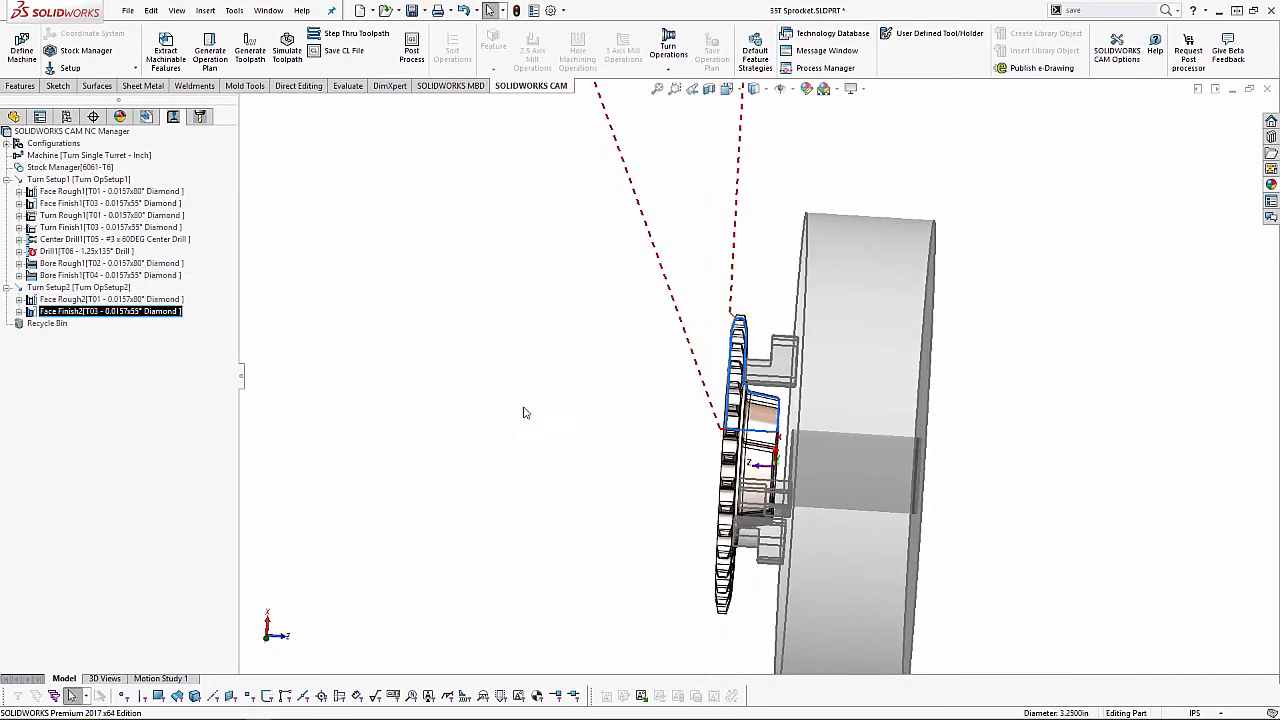
left_click(606, 374)
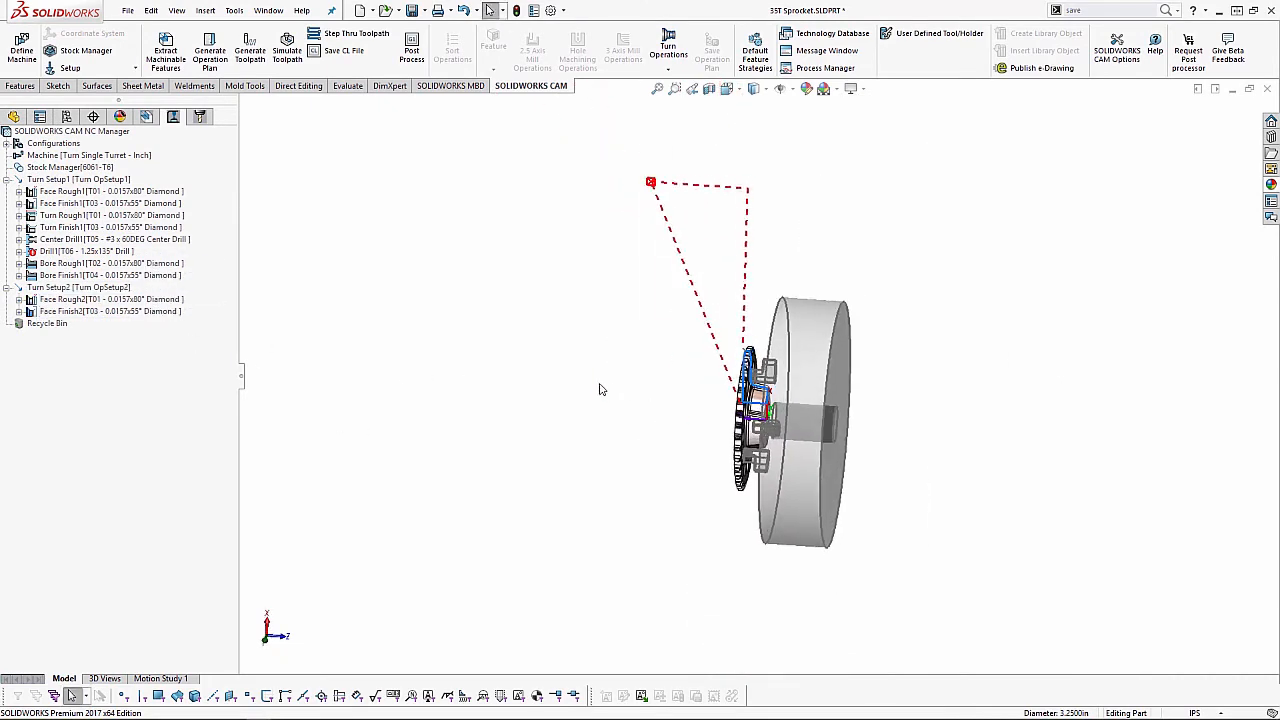
left_click(288, 52)
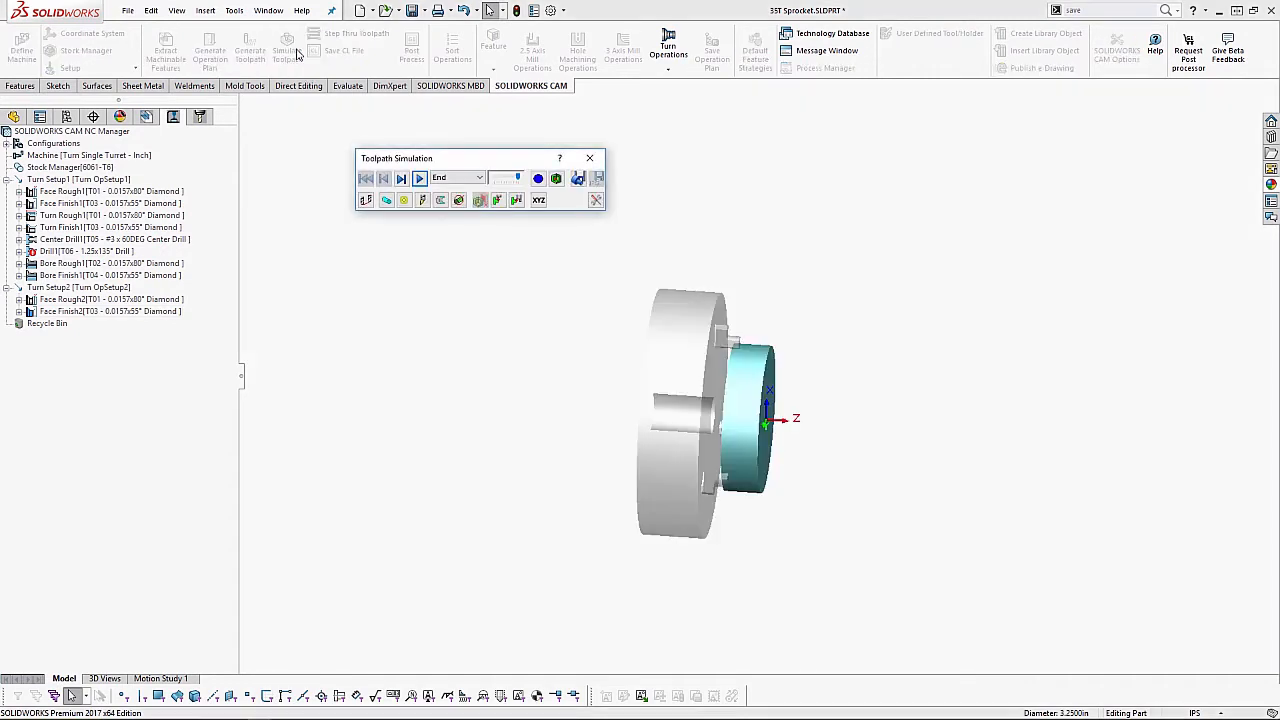
middle_click_drag(788, 412, 781, 419)
scroll(783, 420, "down", 2)
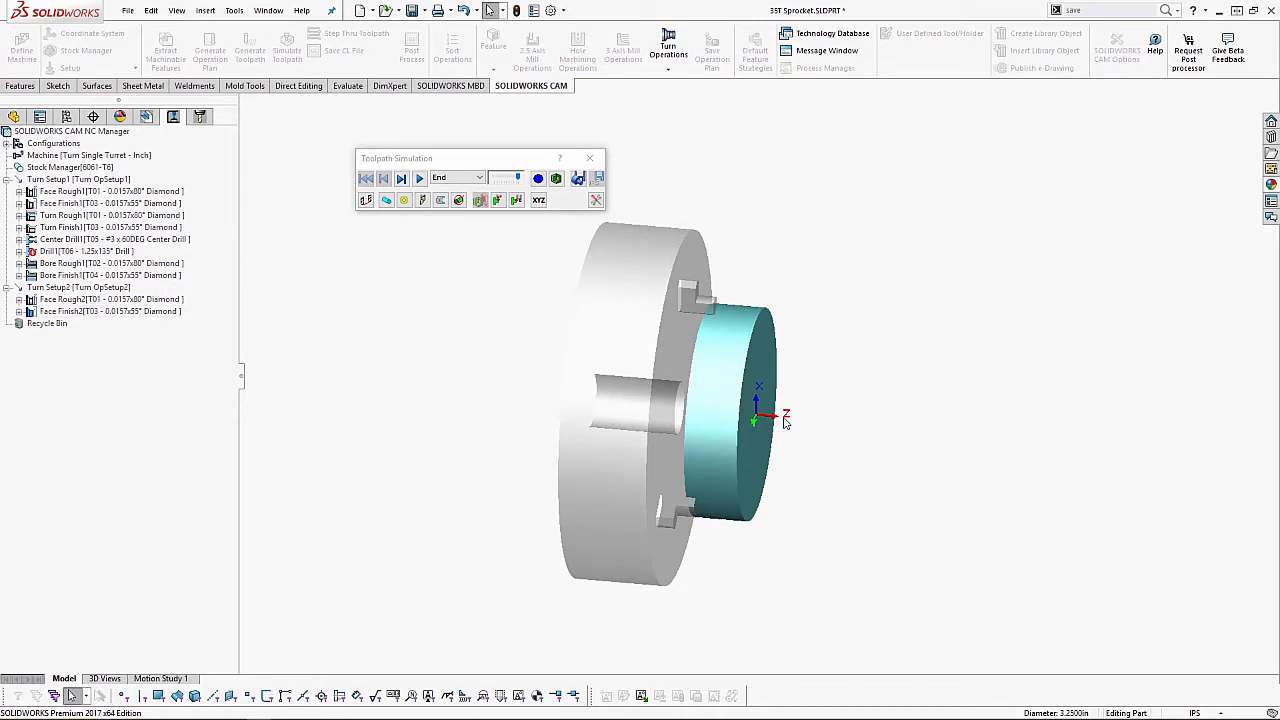
left_click(420, 178)
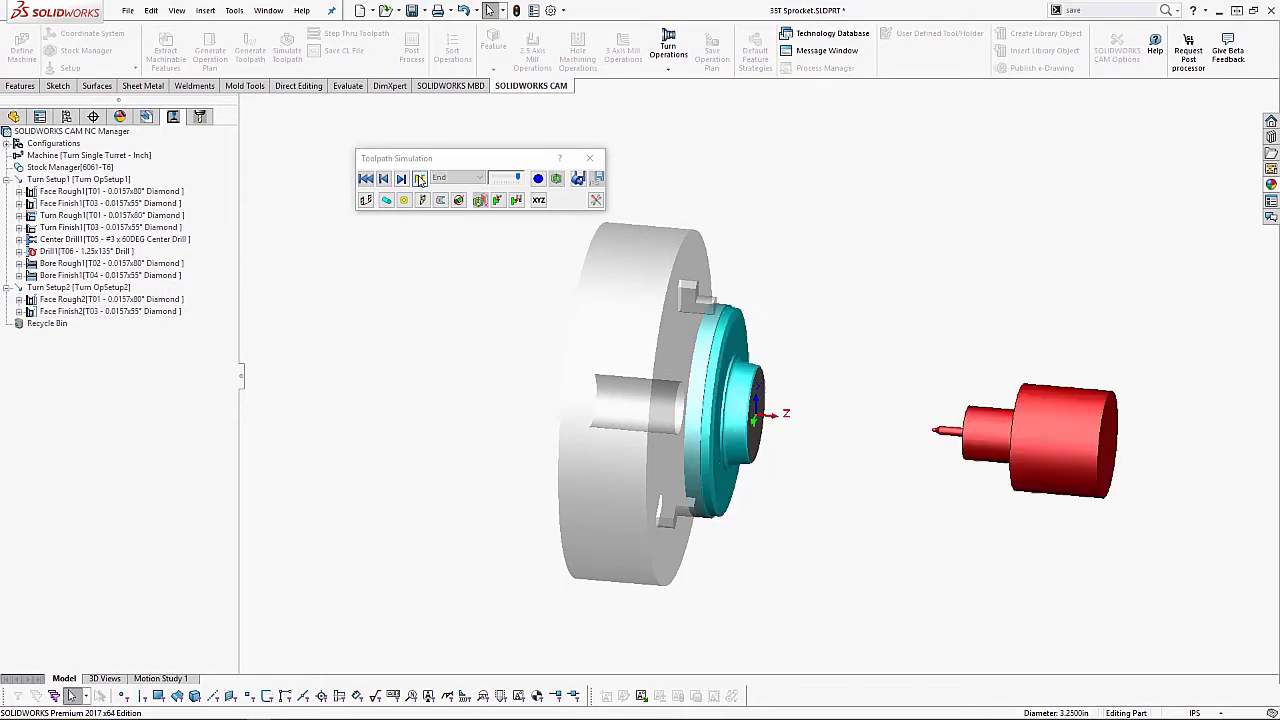
middle_click_drag(889, 409, 718, 472)
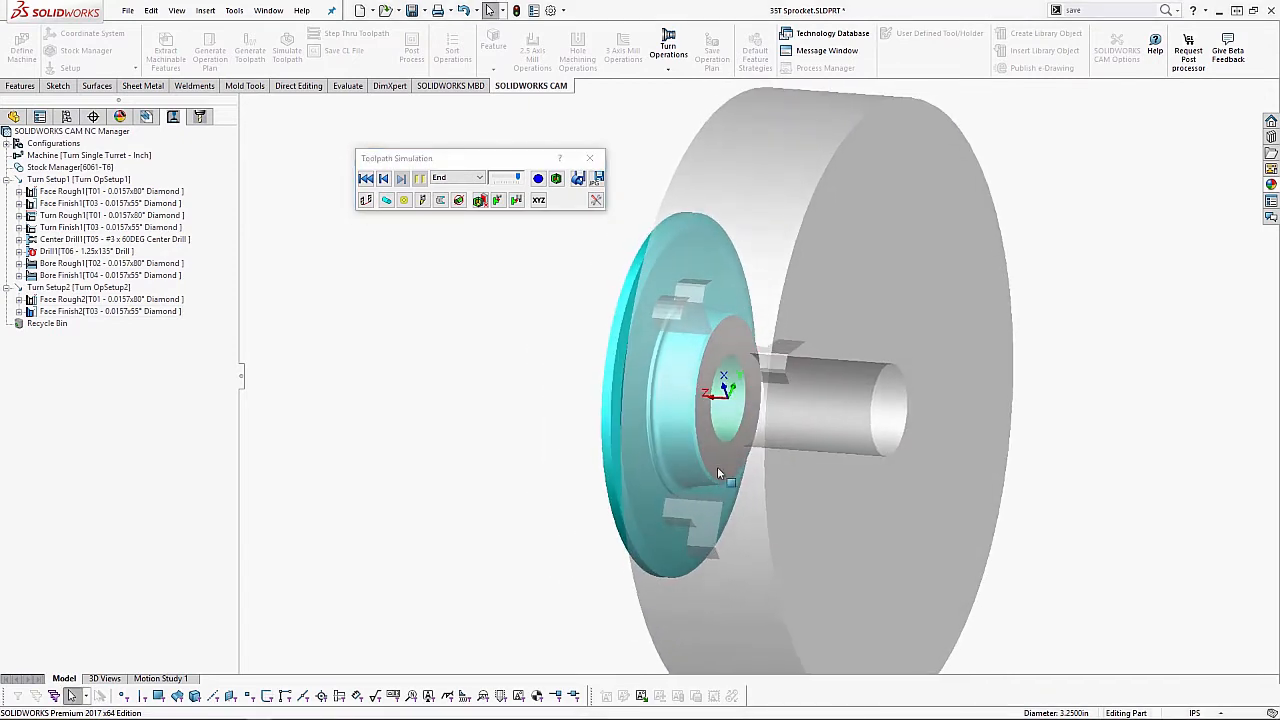
- Compare the simulated stock with the design part using the color deviation display, and close the simulation
left_click(557, 179)
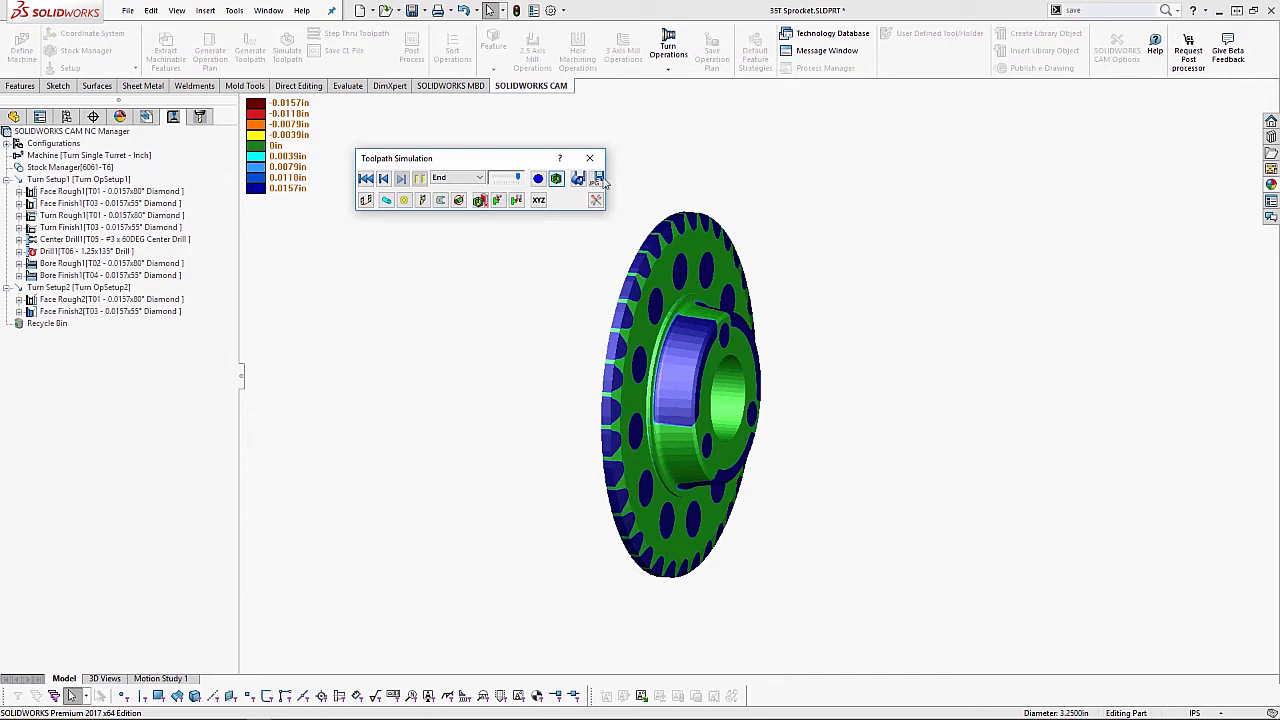
mouse_move(760, 385)
middle_mouse_down()
mouse_move(808, 369)
mouse_move(752, 392)
middle_mouse_up()
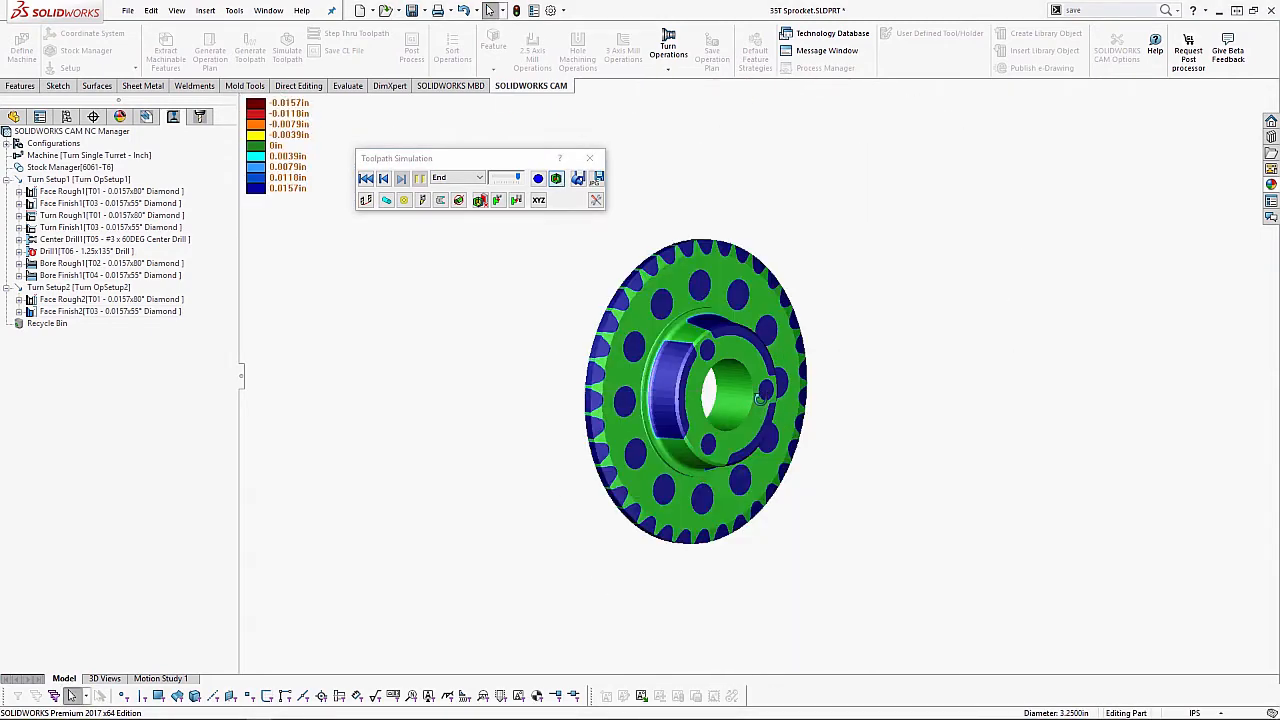
left_click(592, 160)
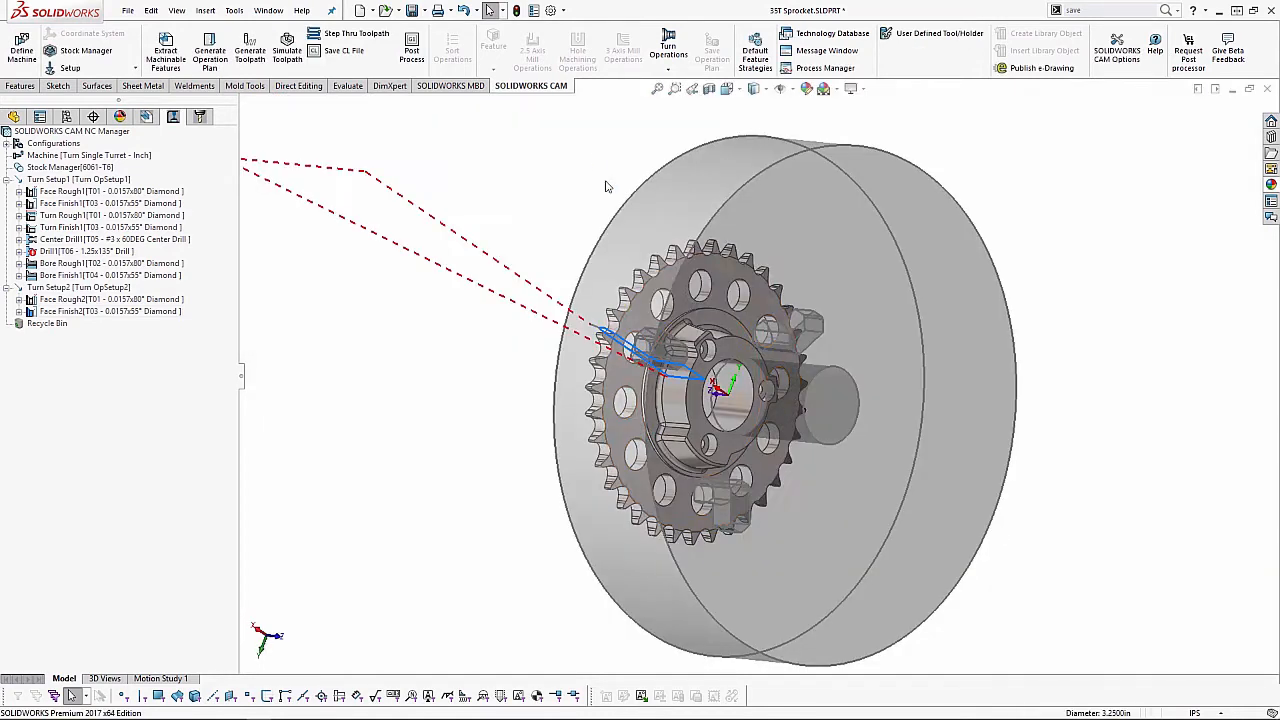
- Add a Threading bore operation to ID Feature1 using the TechDB defaults and open its parameters
left_click(86, 277)
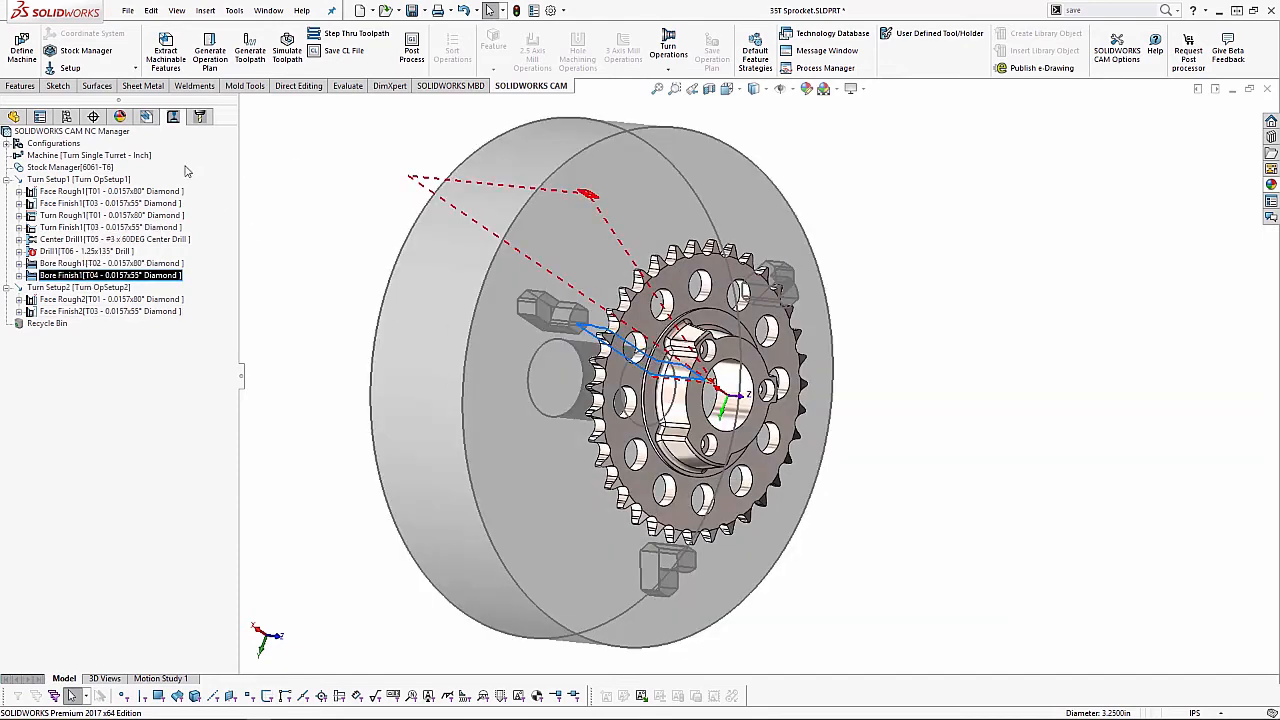
left_click(146, 116)
left_click(87, 216)
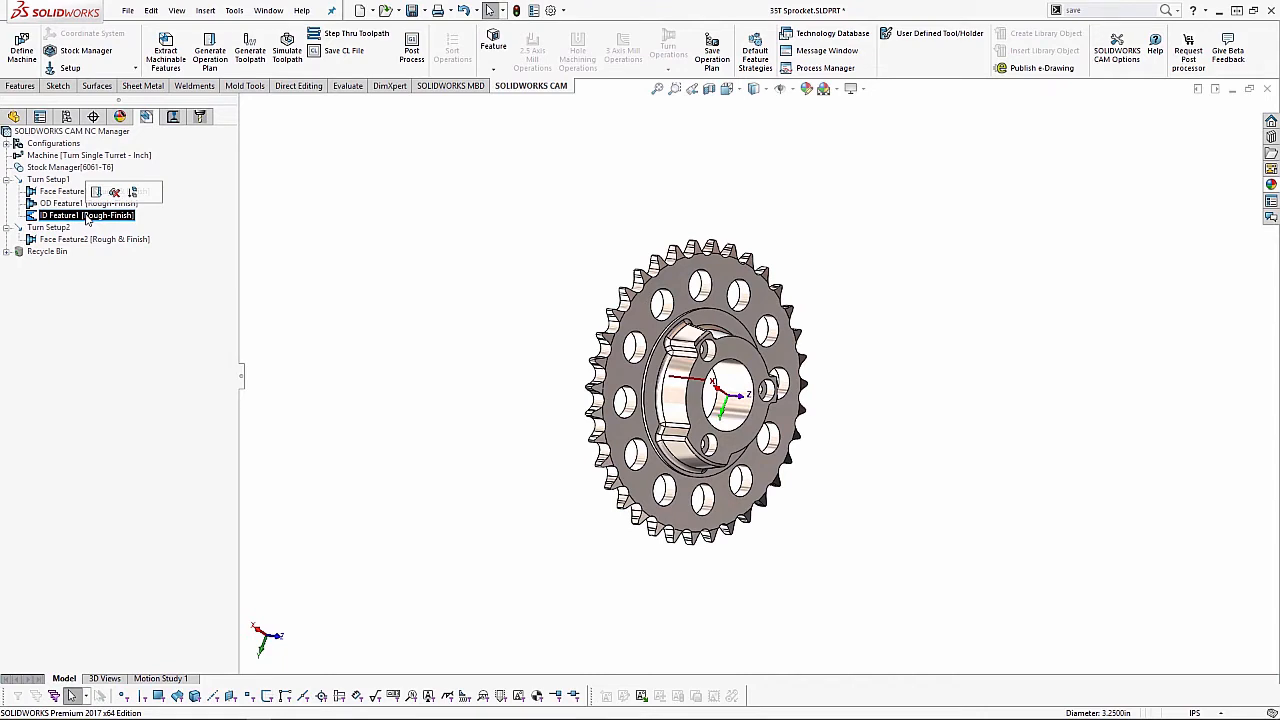
right_click(87, 217)
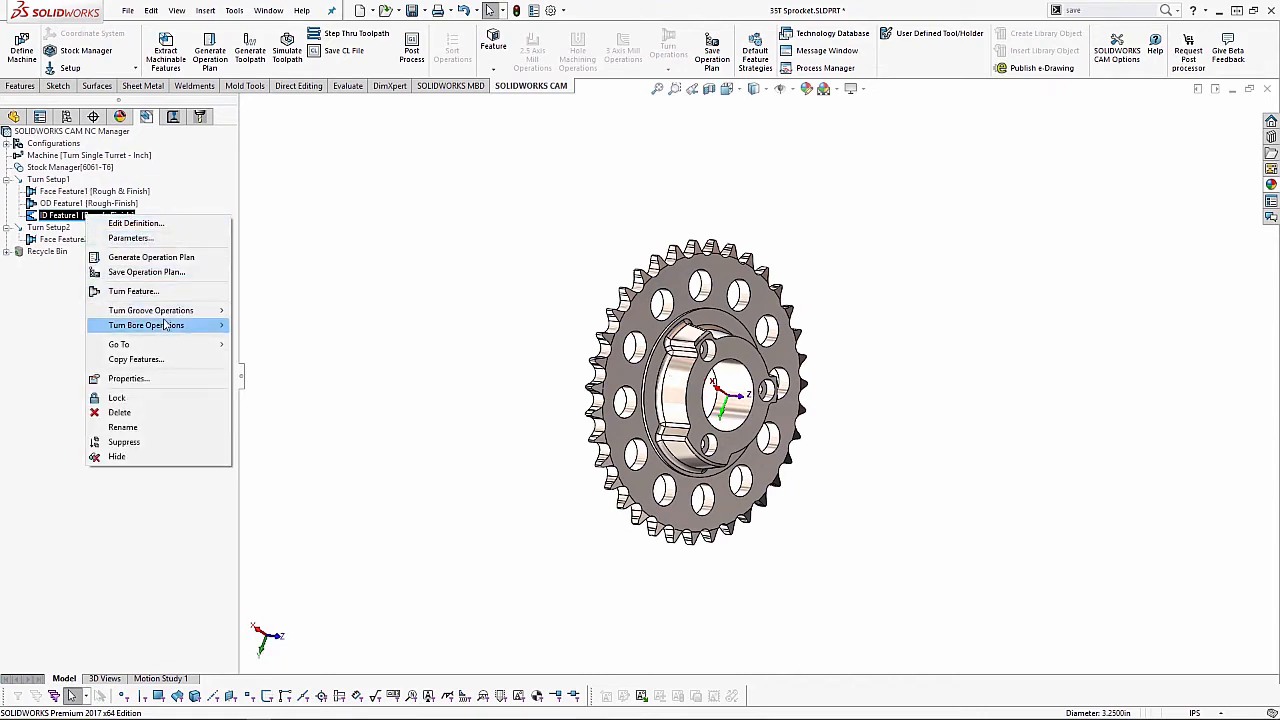
mouse_move(166, 327)
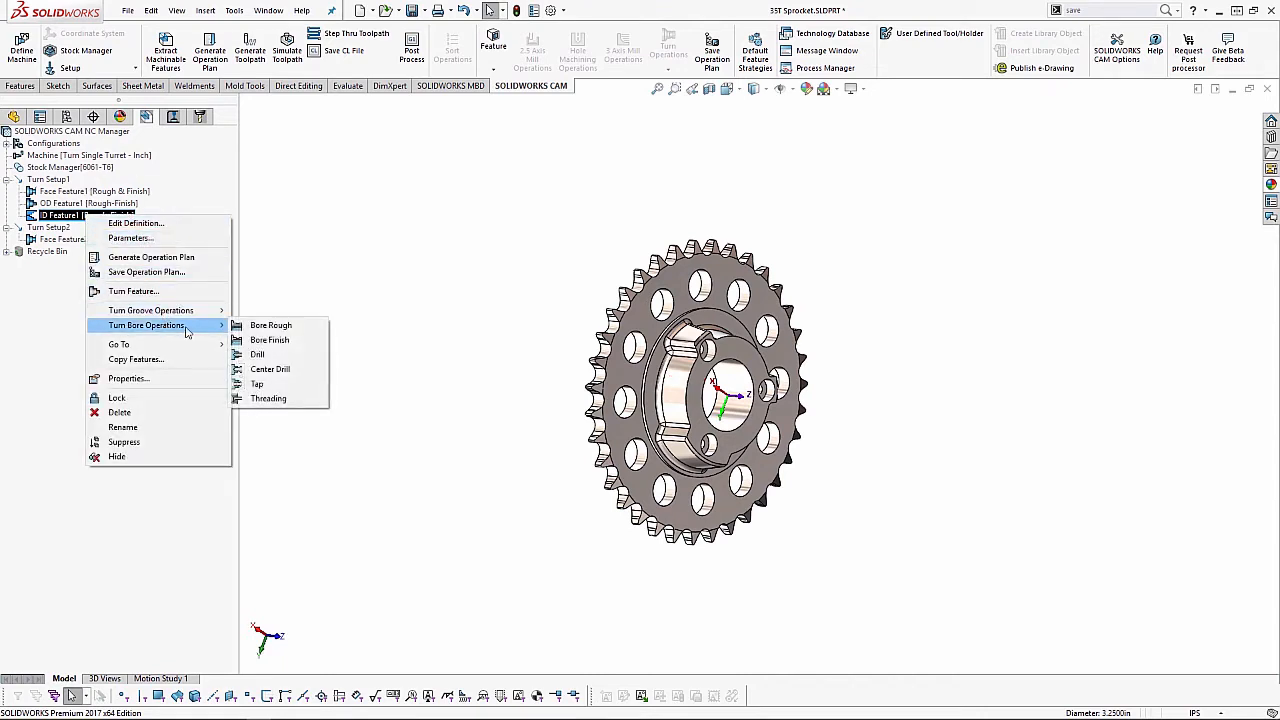
left_click(264, 398)
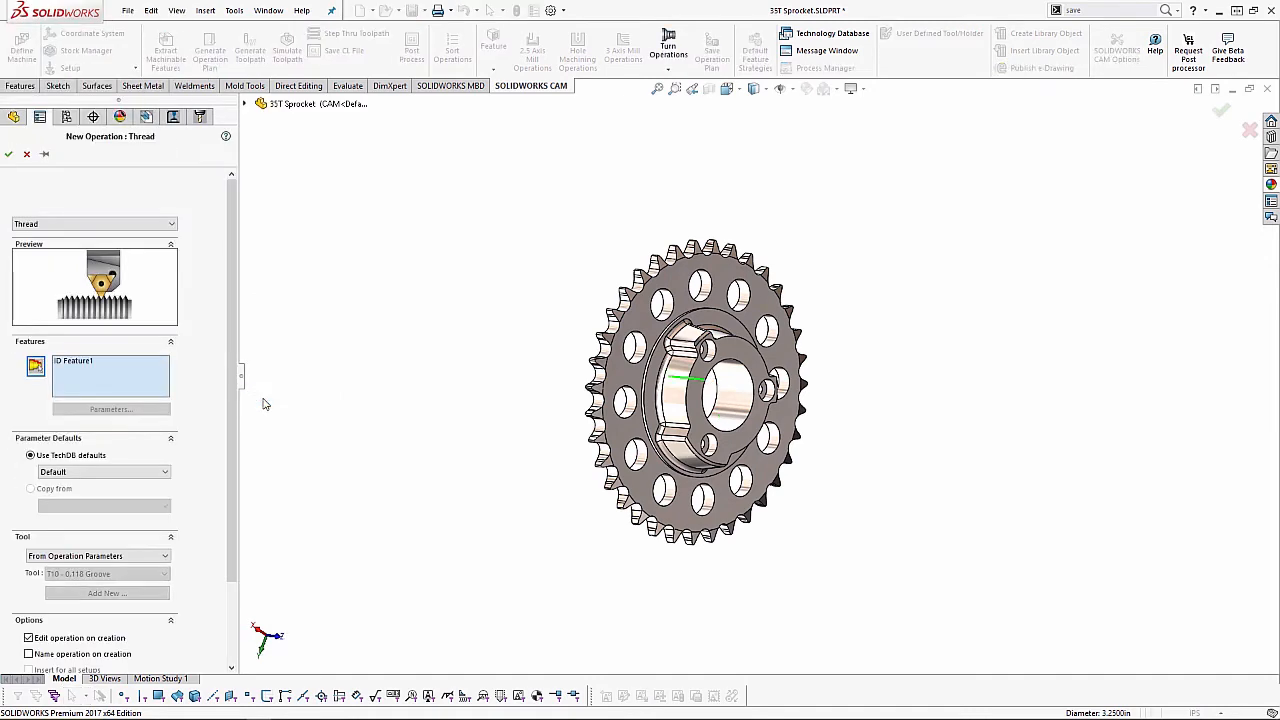
left_click(10, 154)
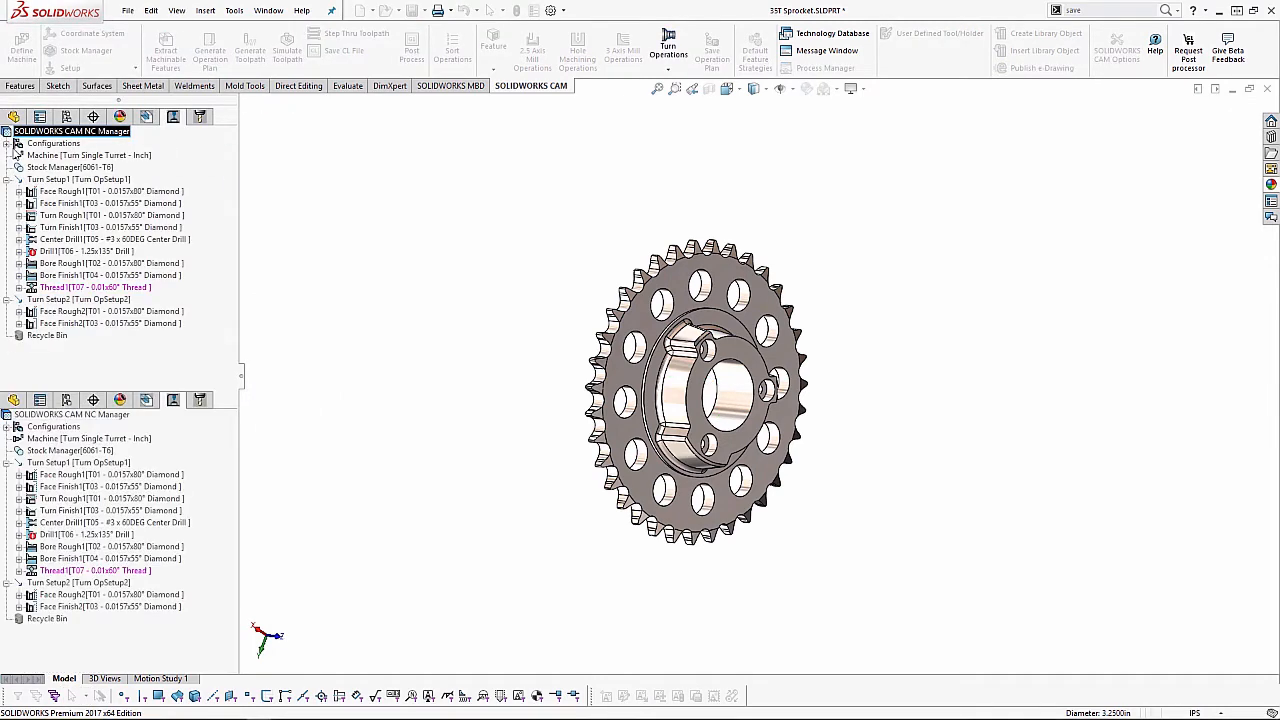
left_click(756, 404)
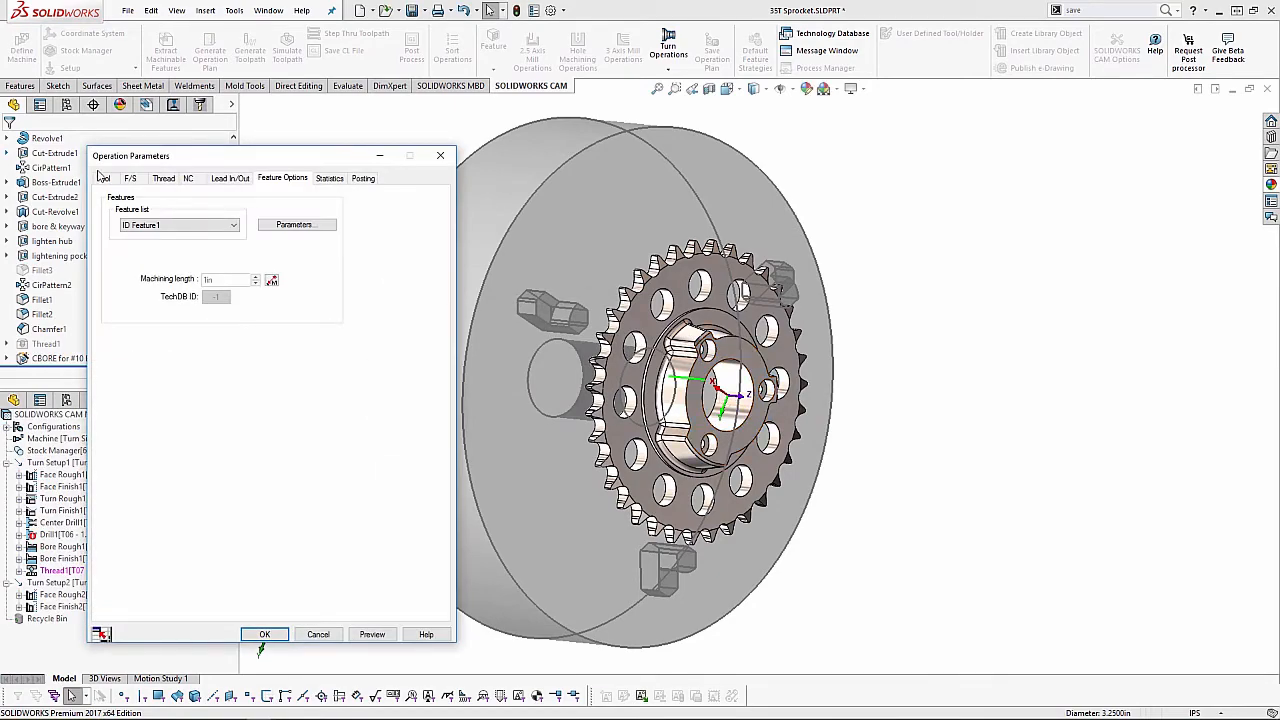
- Change the threading tool's holder edge to End in the Thread1 tool settings
left_click(103, 178)
left_click_drag(157, 162, 174, 147)
middle_click_drag(578, 317, 555, 368)
scroll(684, 384, "down", 4)
mouse_move(690, 384)
middle_mouse_down()
mouse_move(677, 390)
mouse_move(687, 394)
middle_mouse_up()
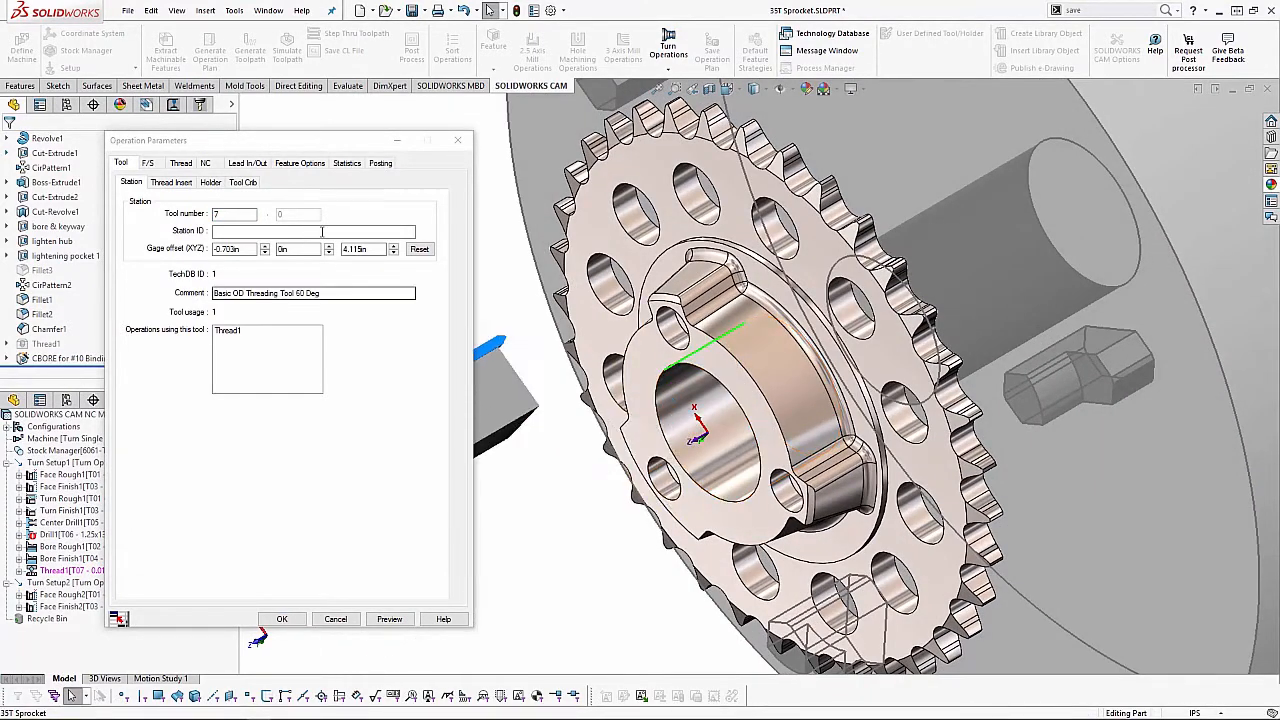
left_click(209, 184)
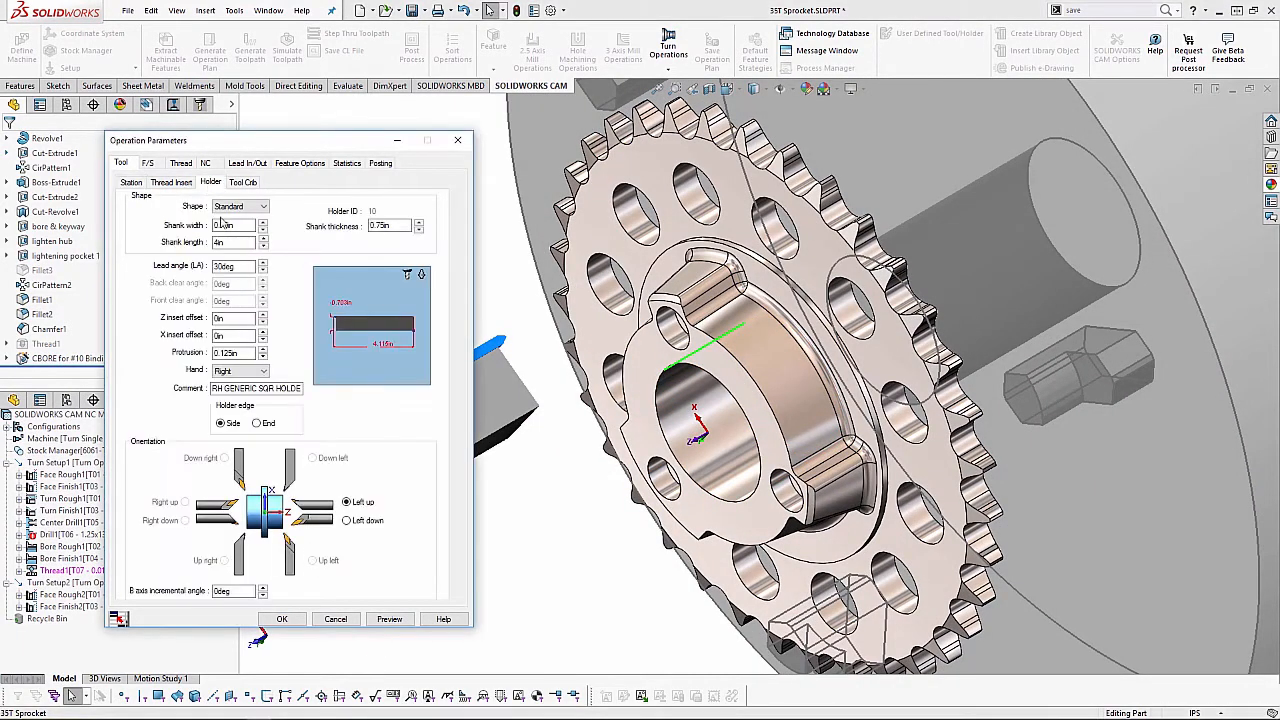
left_click(257, 423)
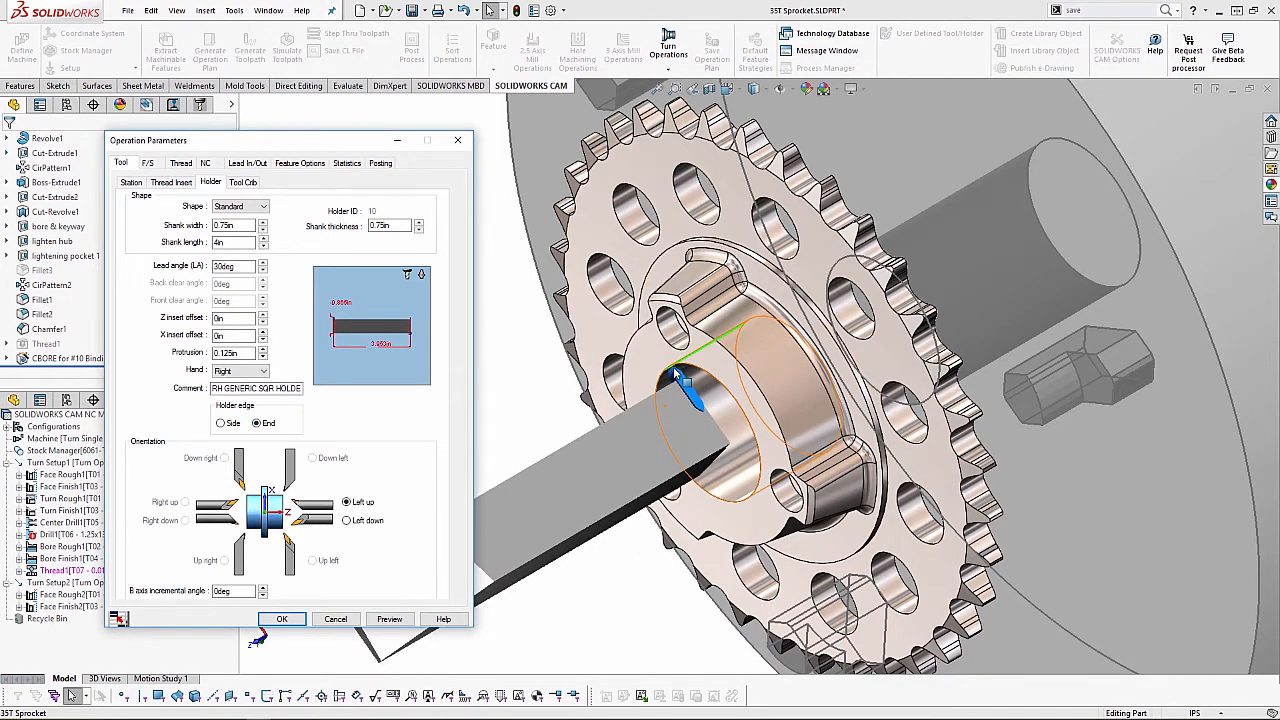
- Set the threading tool holder's shank width and shank thickness to 0.25 in
double_click(220, 226)
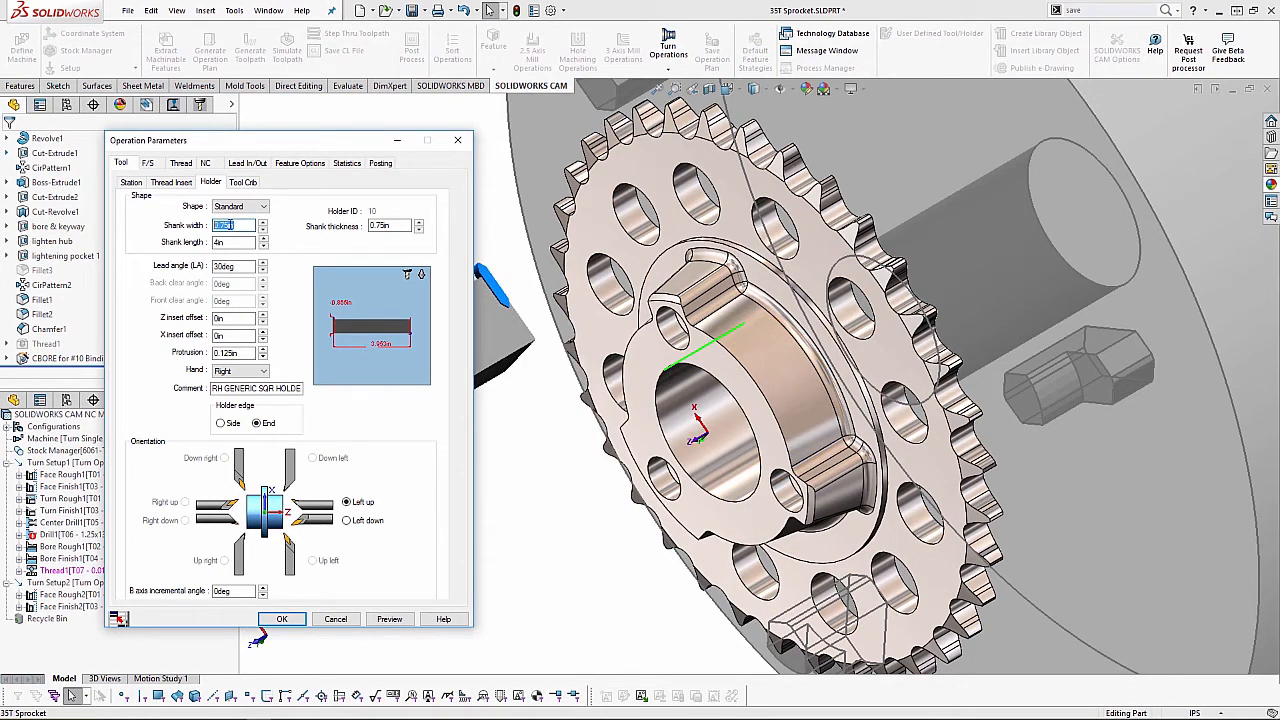
key("BackSpace")
double_click(406, 224)
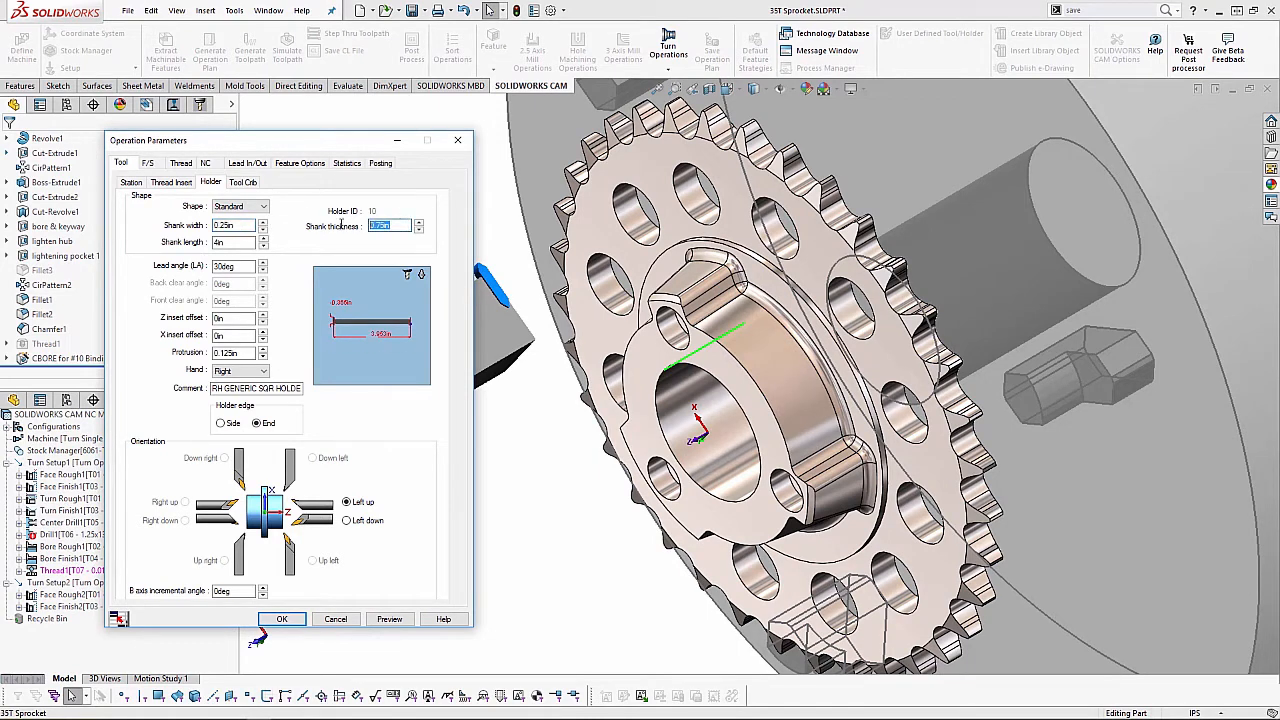
type("25")
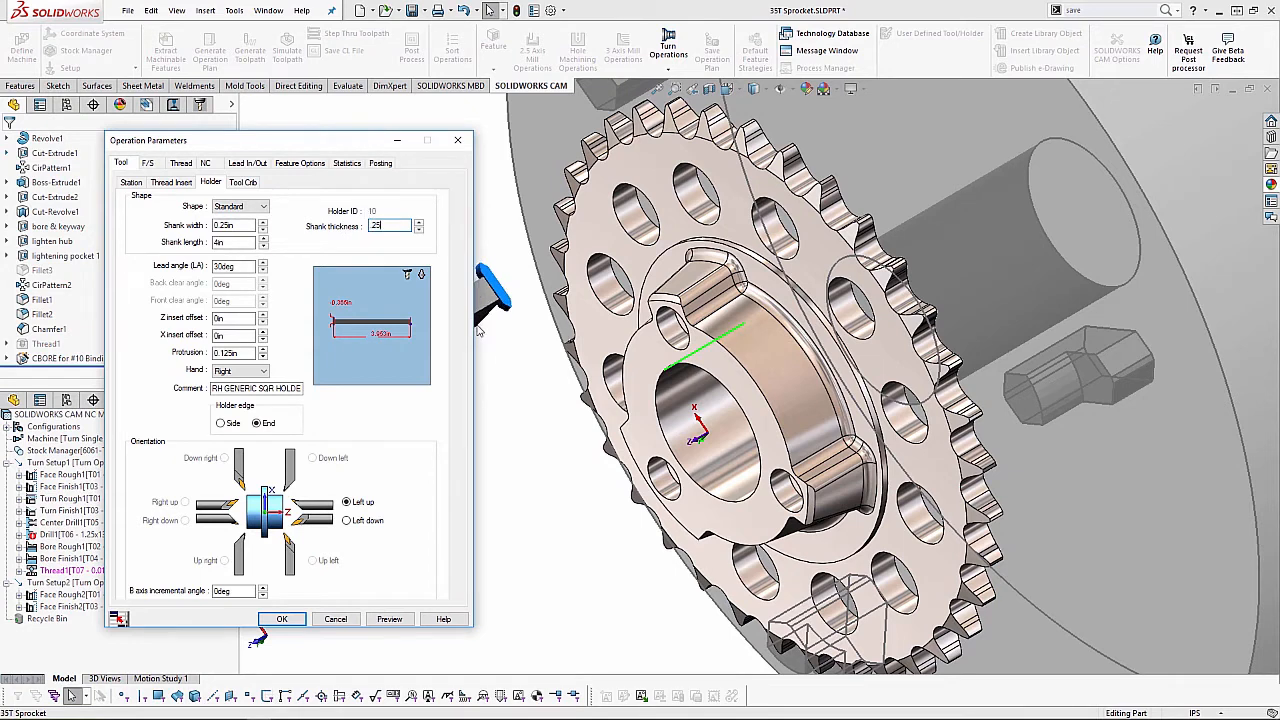
key("Tab")
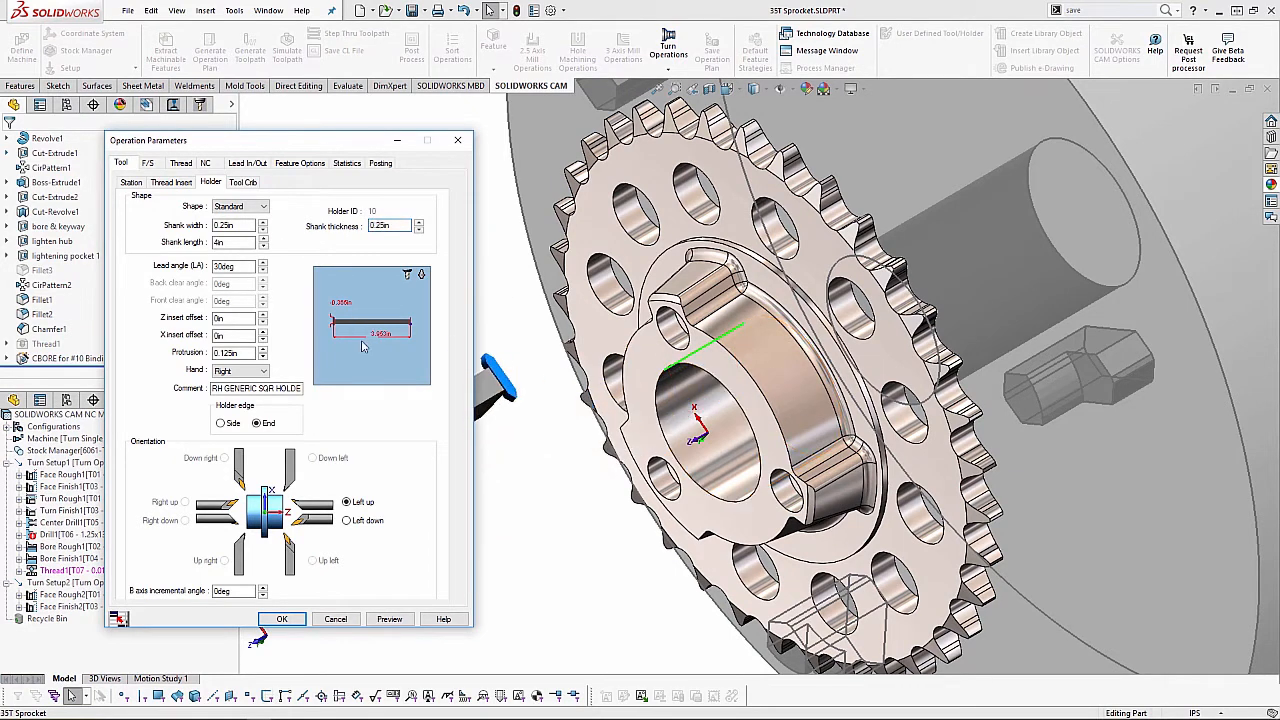
- Review the threading tool's insert and holder settings and the tools available in the tool crib
left_click(178, 183)
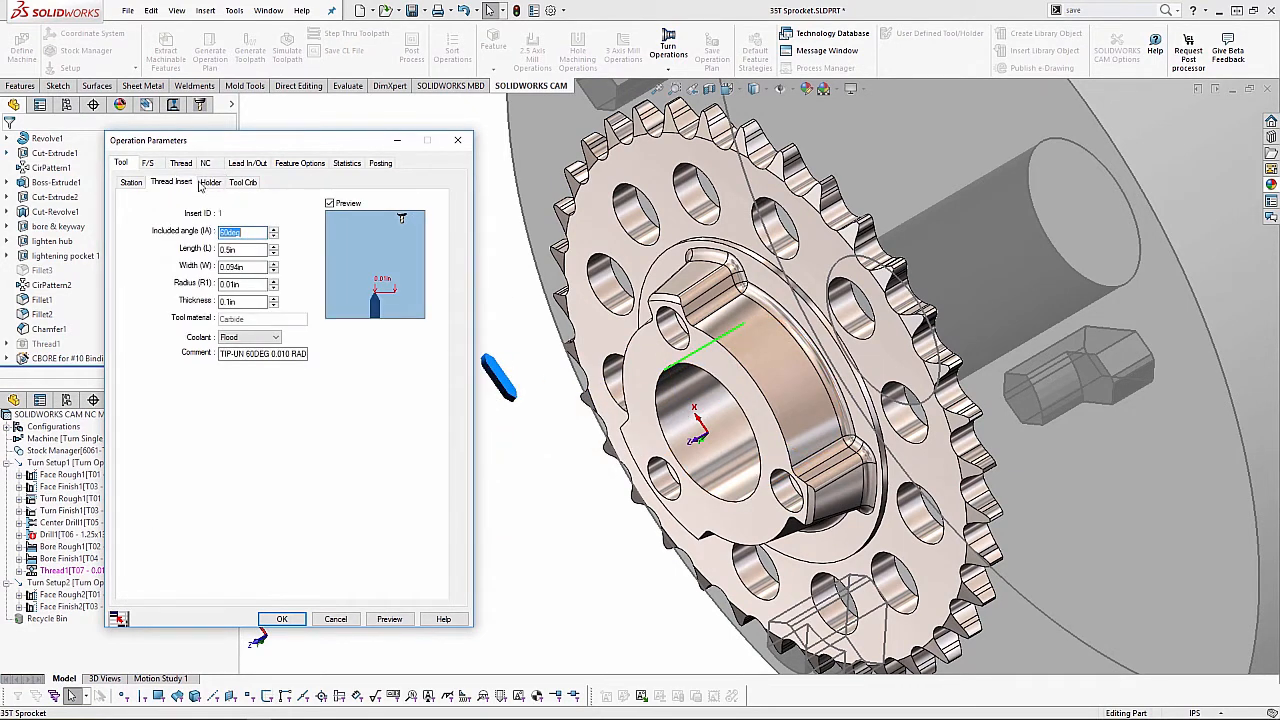
left_click(211, 185)
left_click(240, 183)
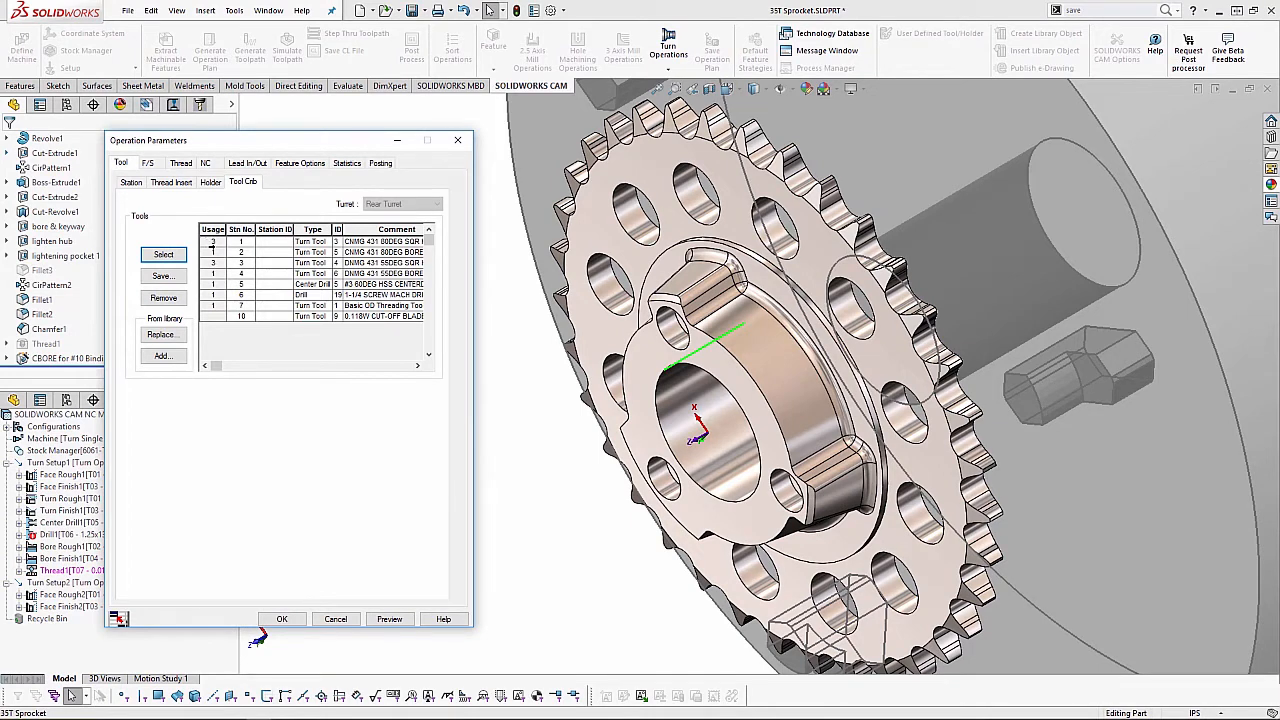
left_click(186, 182)
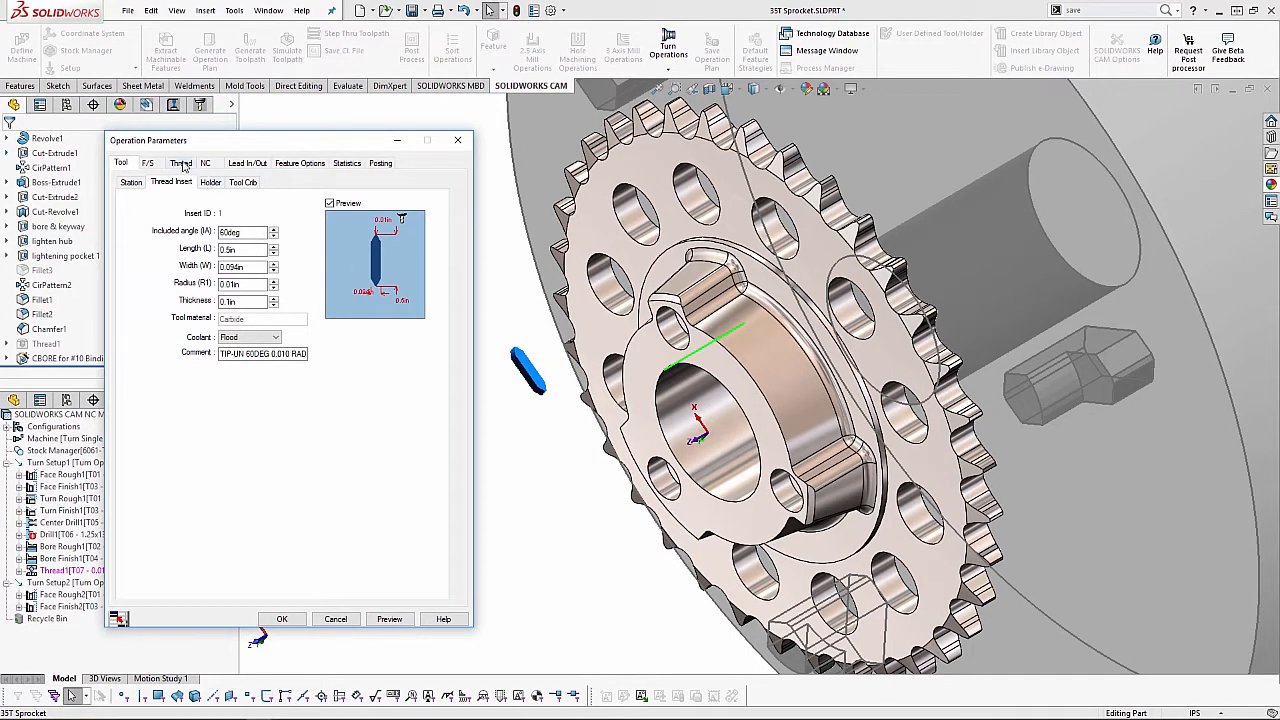
- Assign the 1 1/2-12 UNF thread condition from the thread library to the Thread1 operation
left_click(181, 163)
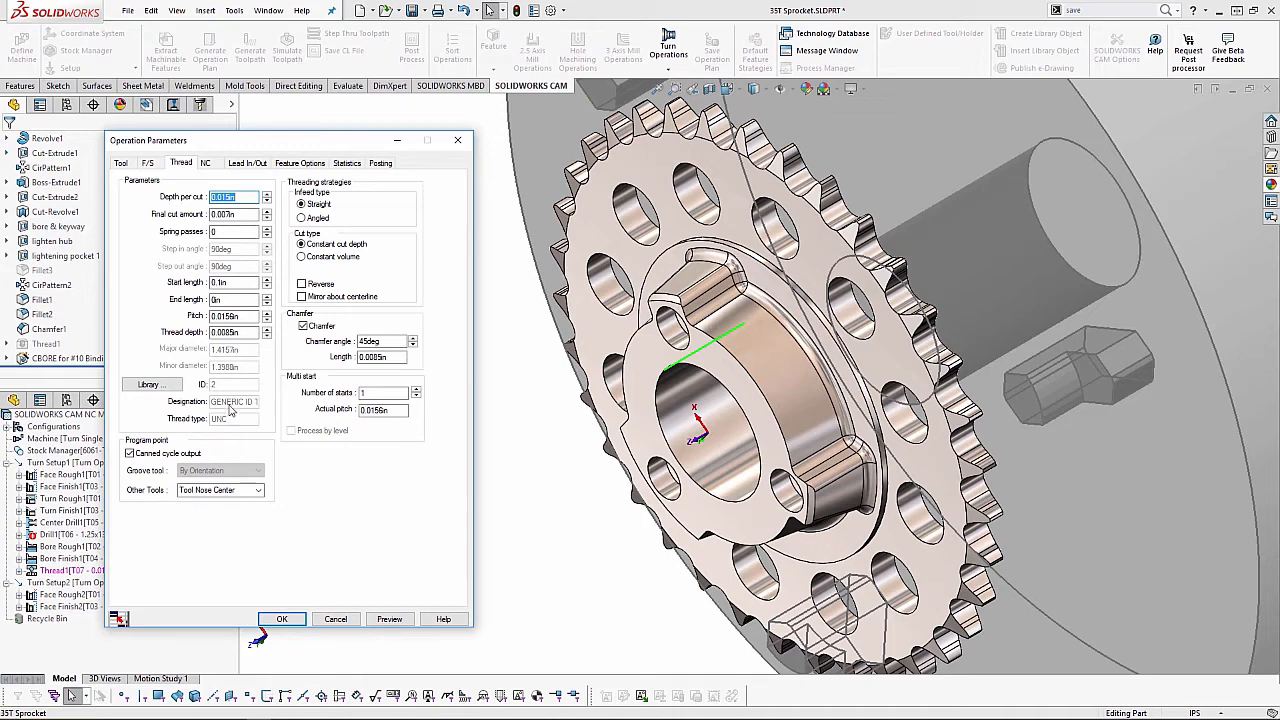
left_click(149, 386)
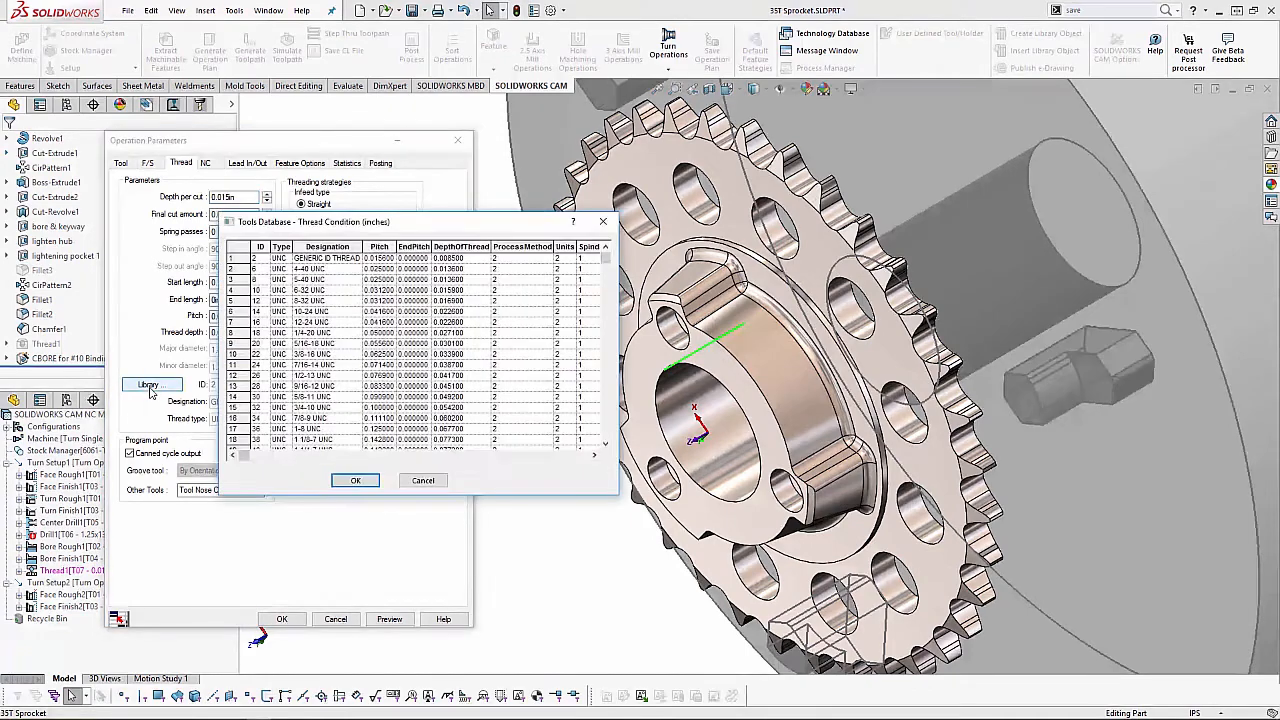
left_click_drag(405, 226, 484, 229)
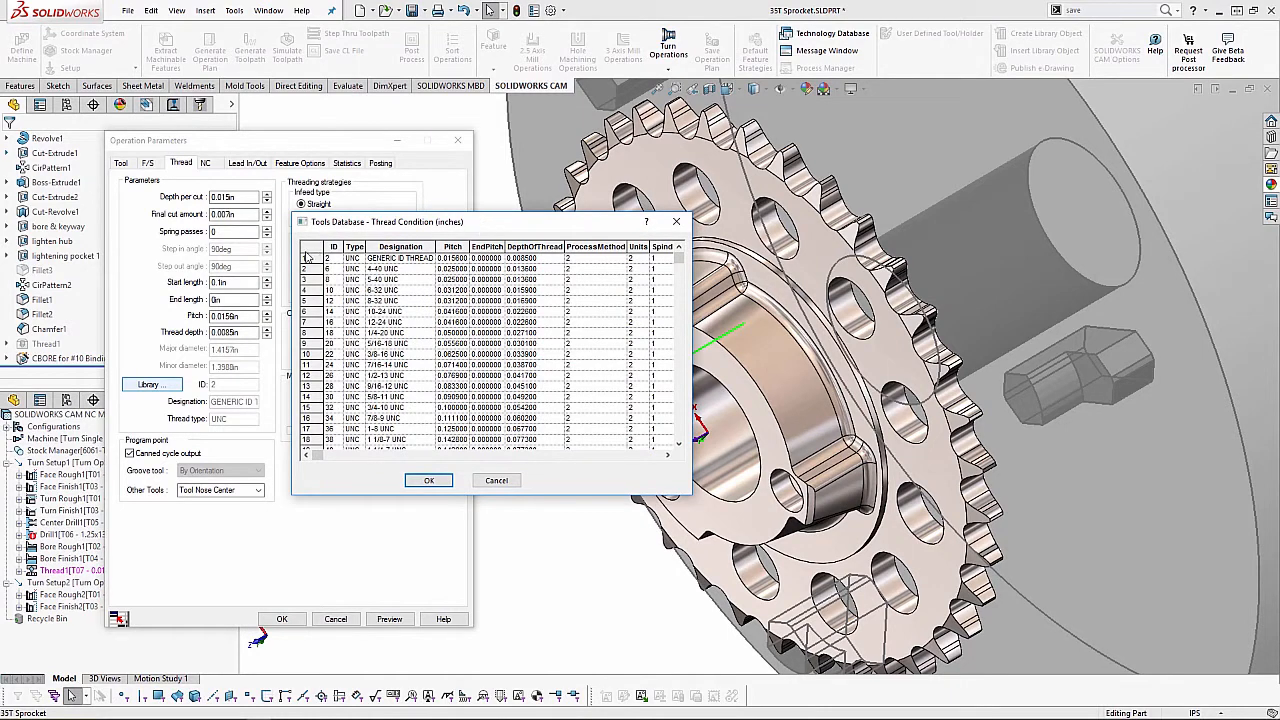
scroll(333, 431, "down", 4)
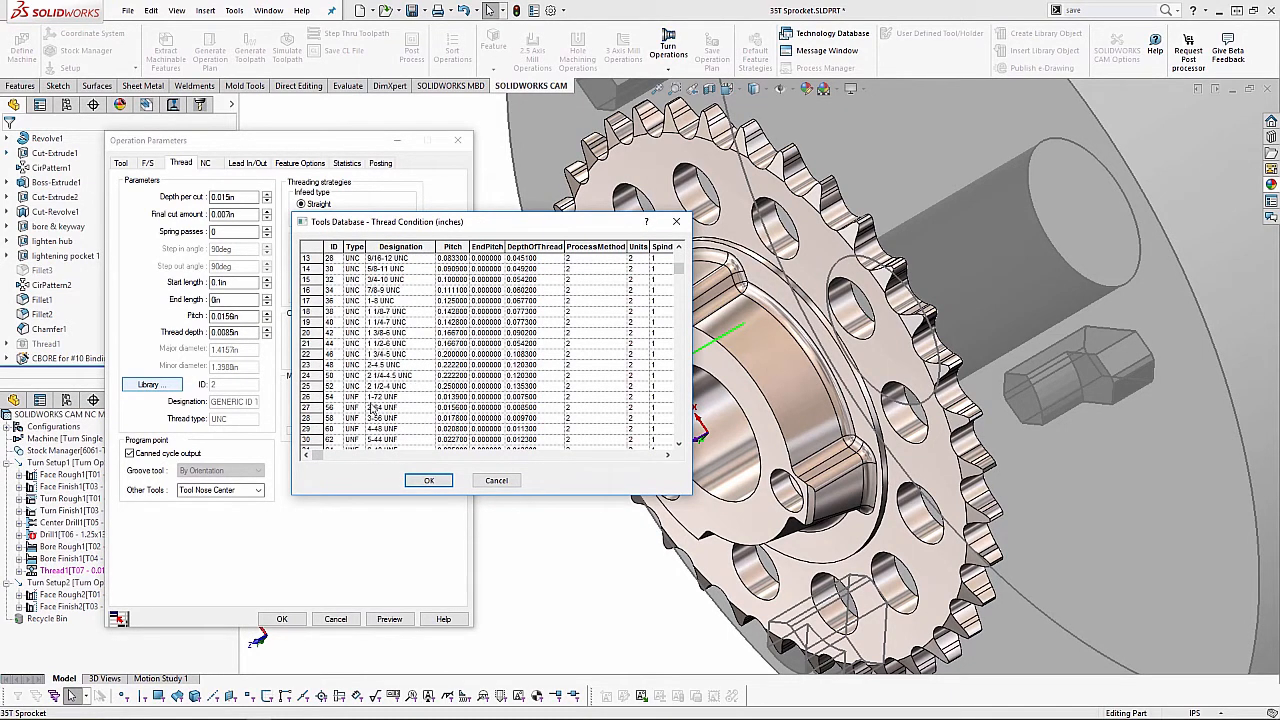
scroll(318, 385, "down", 1)
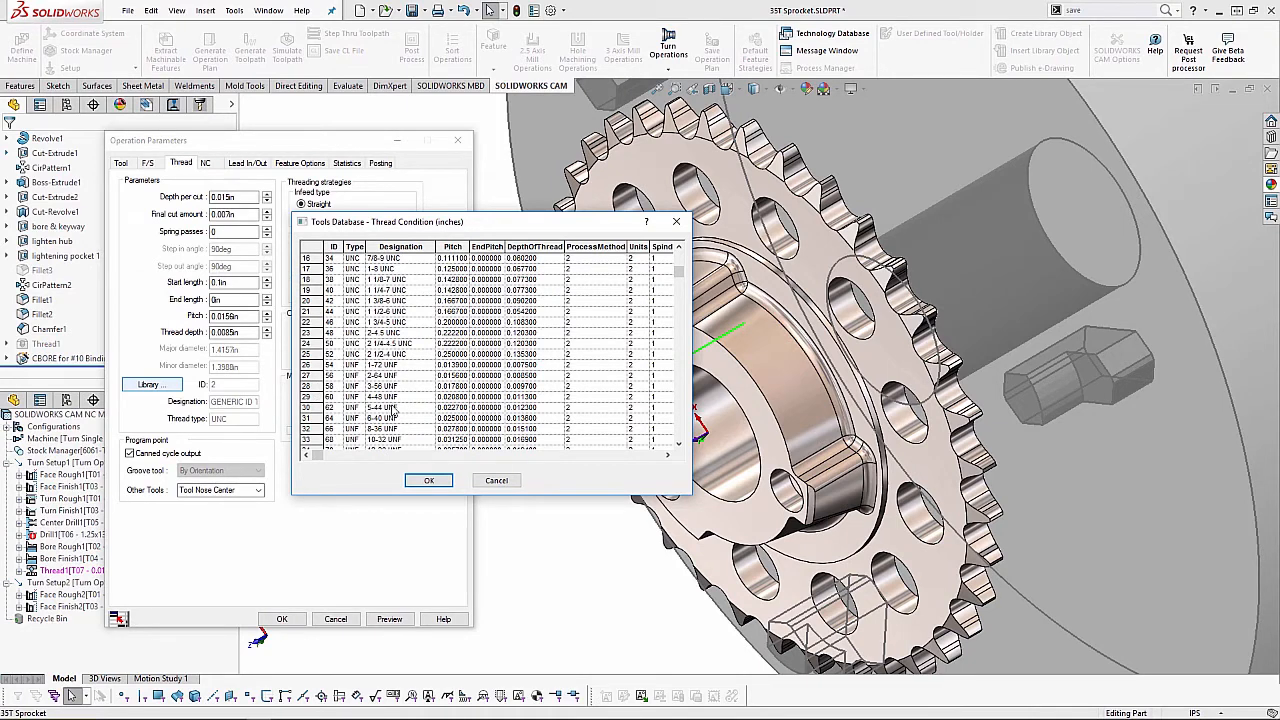
scroll(393, 410, "down", 1)
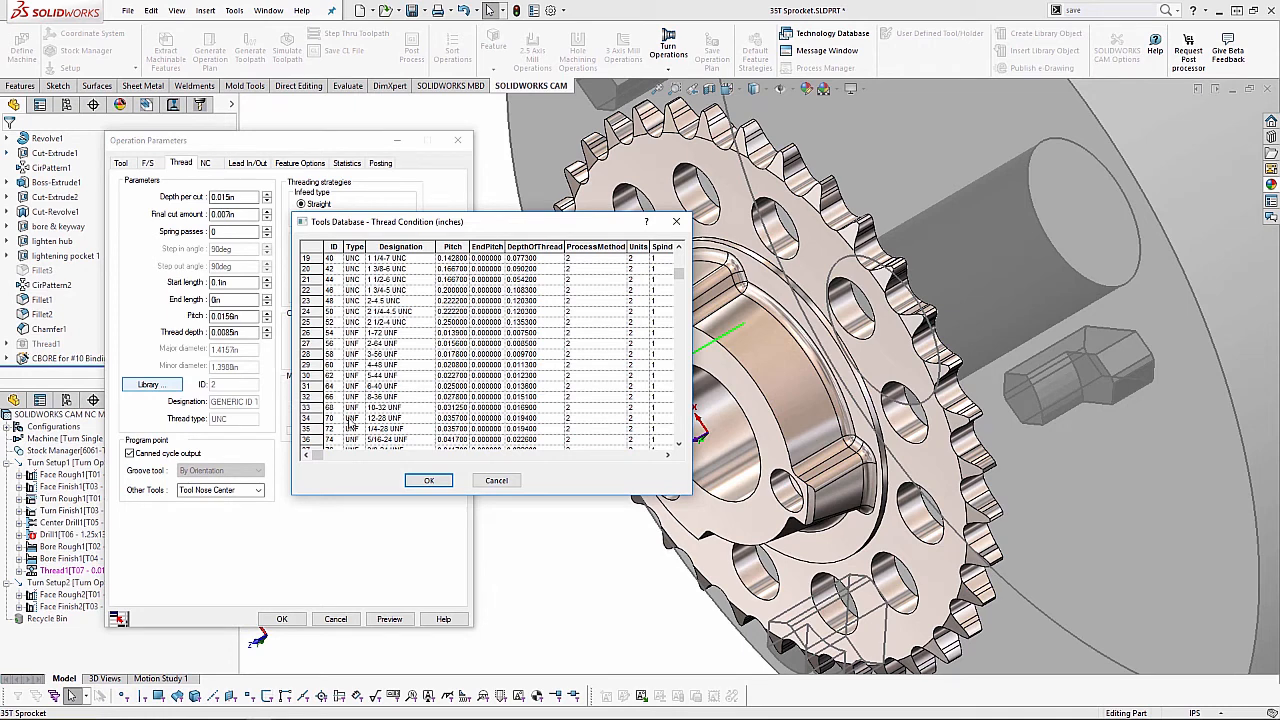
scroll(347, 413, "down", 1)
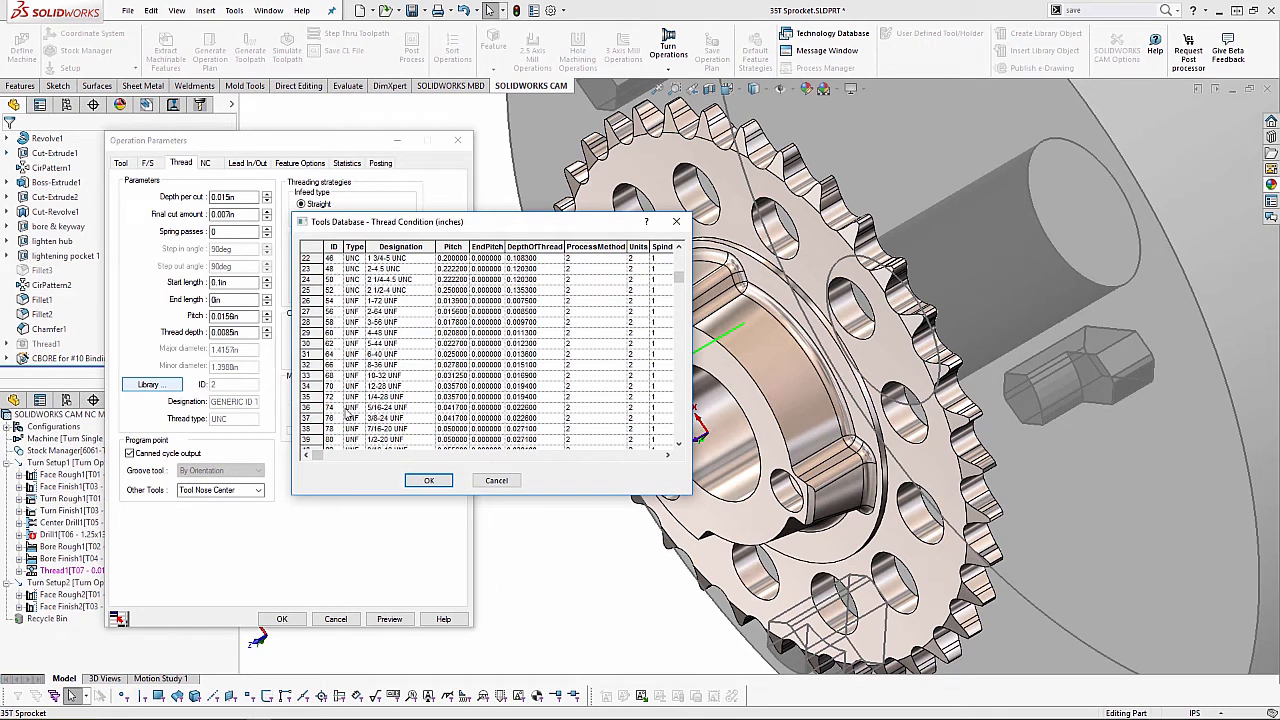
scroll(348, 410, "down", 4)
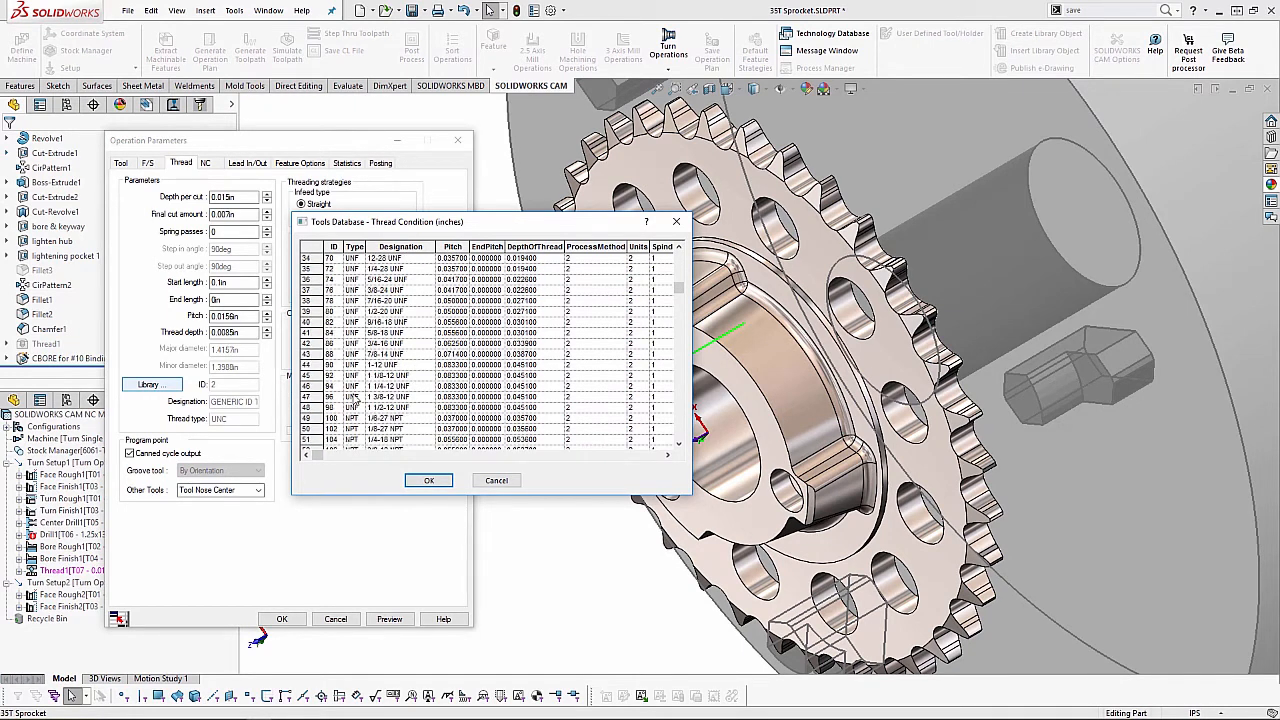
left_click(342, 408)
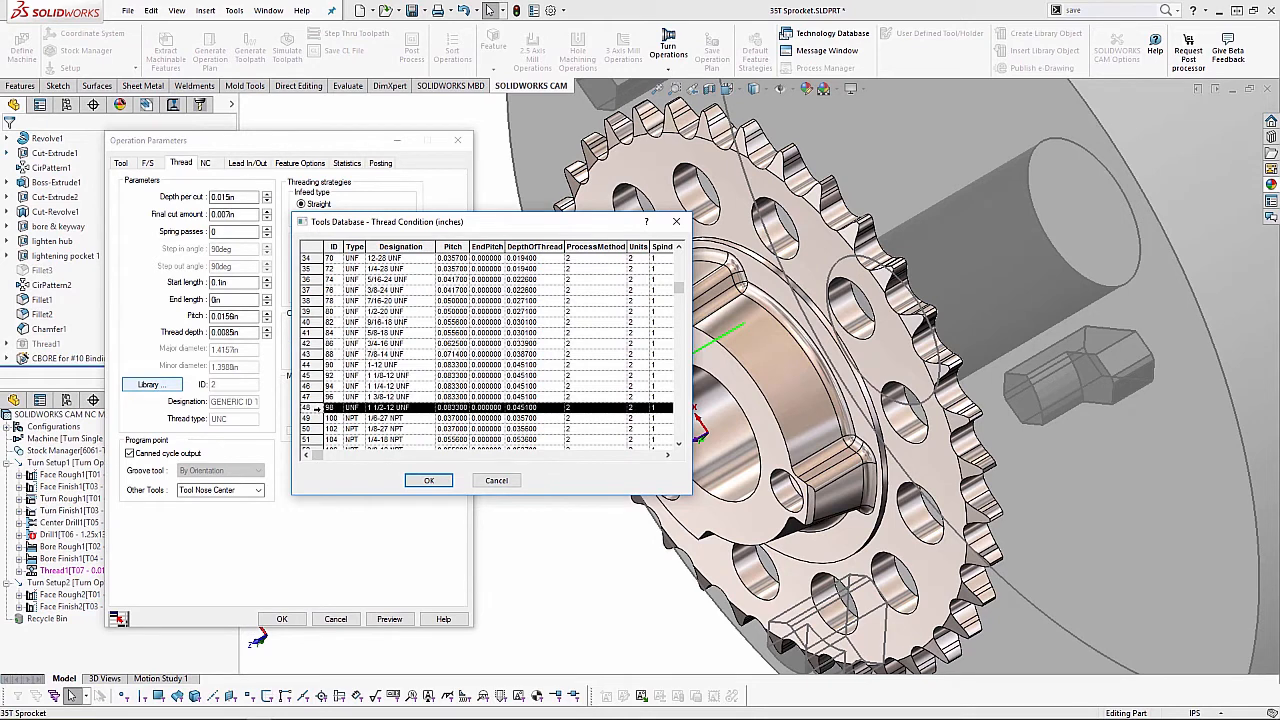
left_click(429, 480)
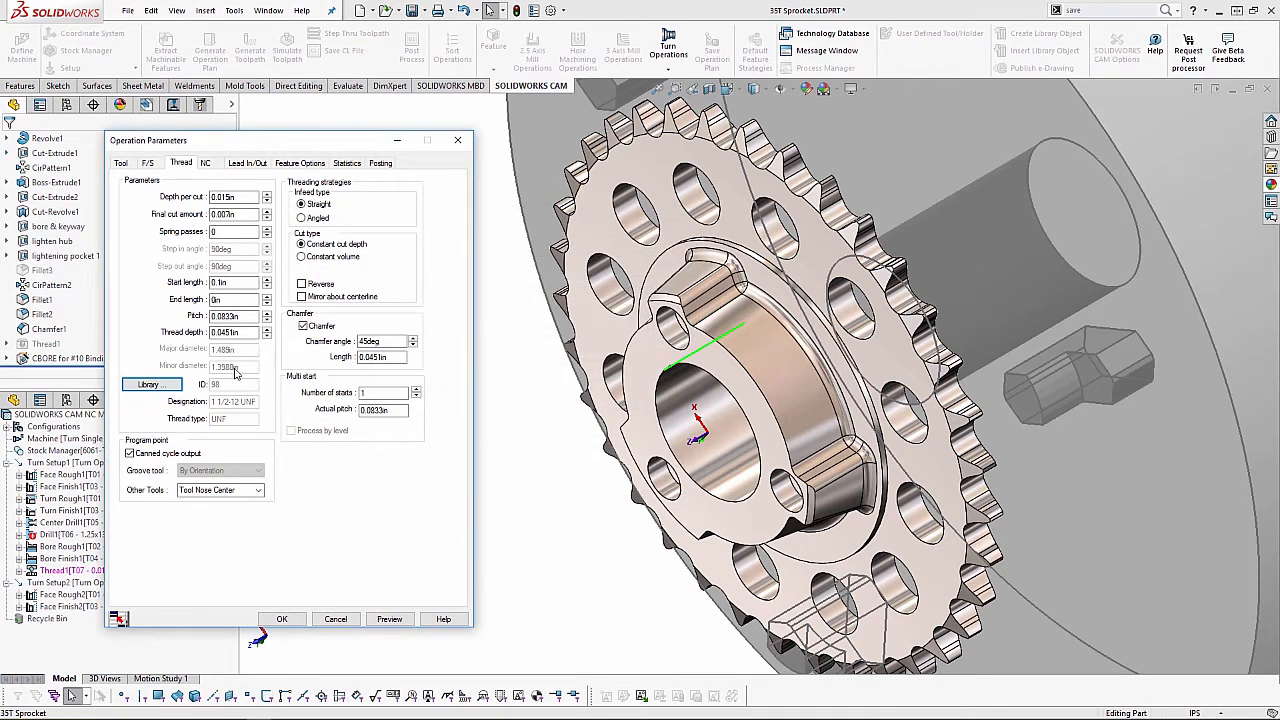
- Preview the Thread1 toolpath in the bore and accept the operation parameters
left_click(388, 618)
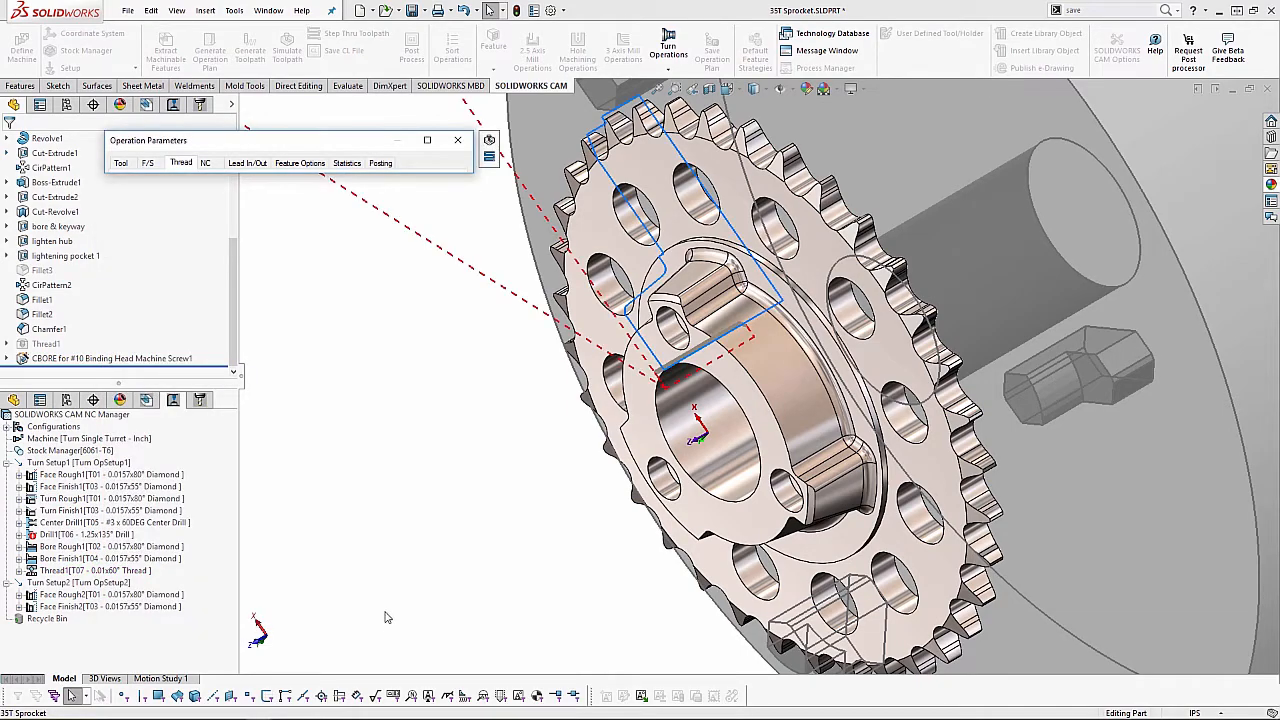
middle_click_drag(630, 436, 842, 390)
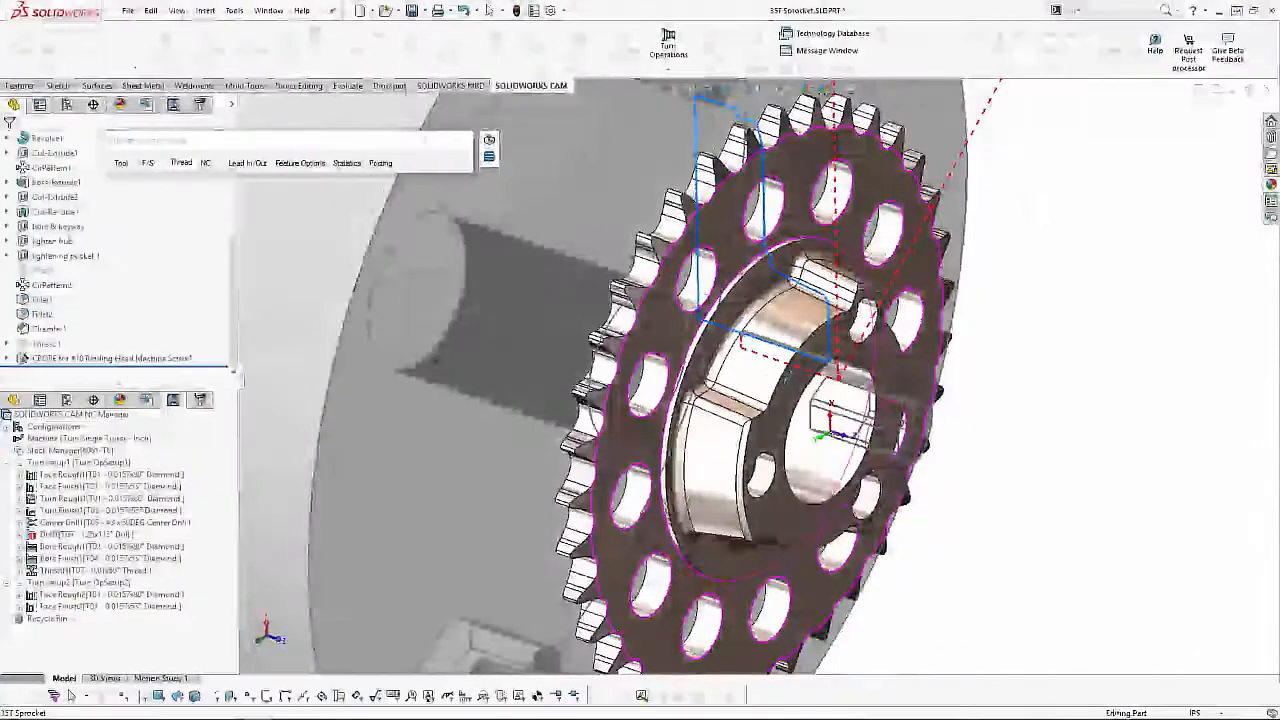
scroll(813, 368, "down", 5)
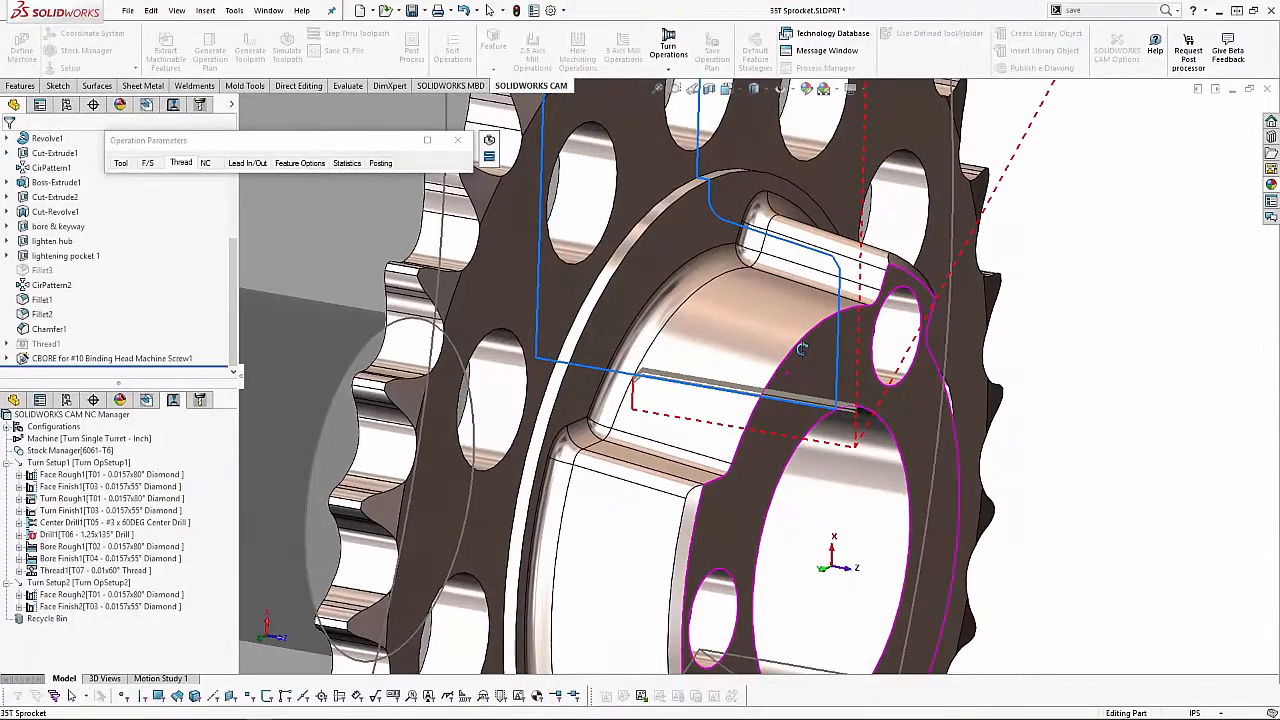
middle_click_drag(803, 349, 797, 347)
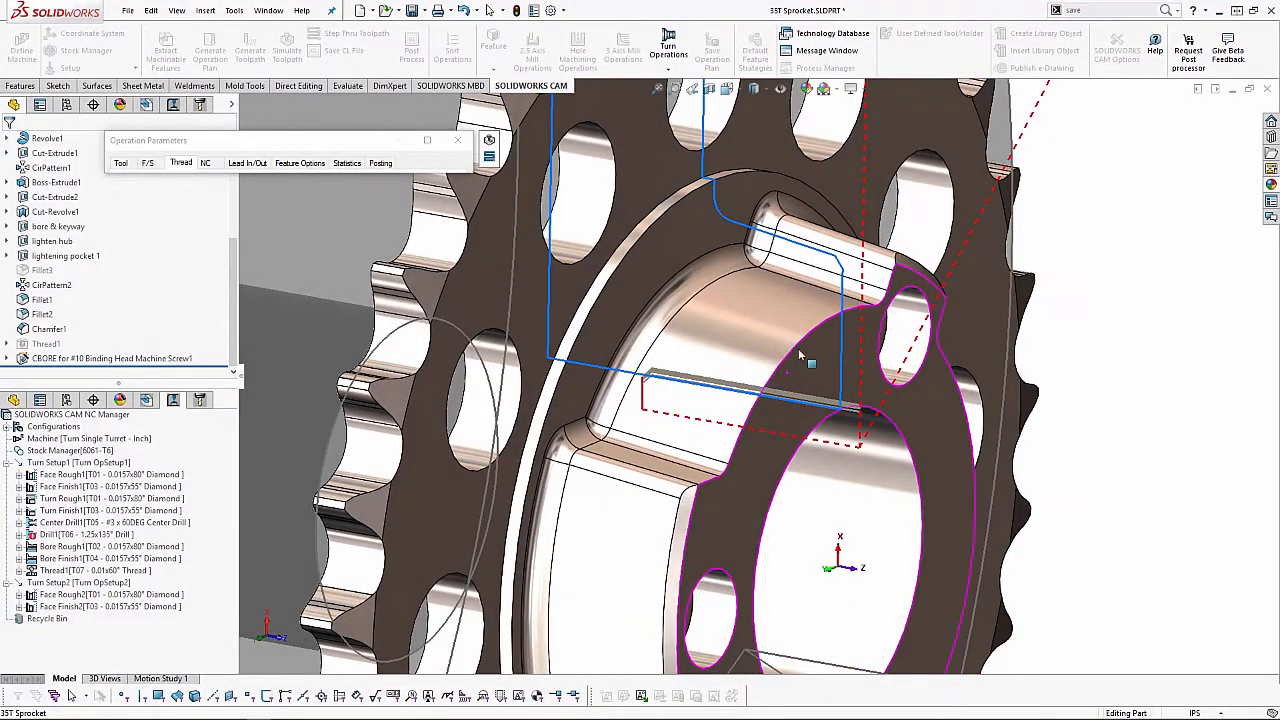
left_click(461, 142)
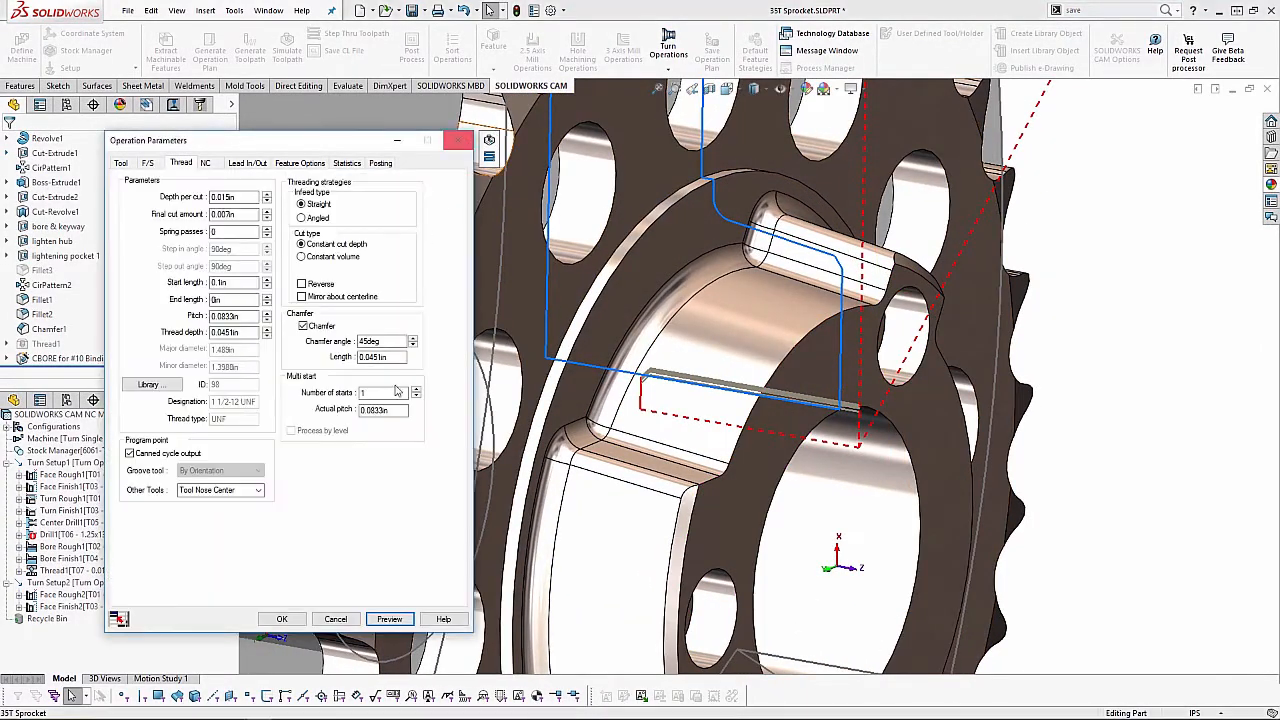
left_click(268, 618)
- Simulate the toolpaths through to the end and compare the machined stock with the design part
left_click(287, 50)
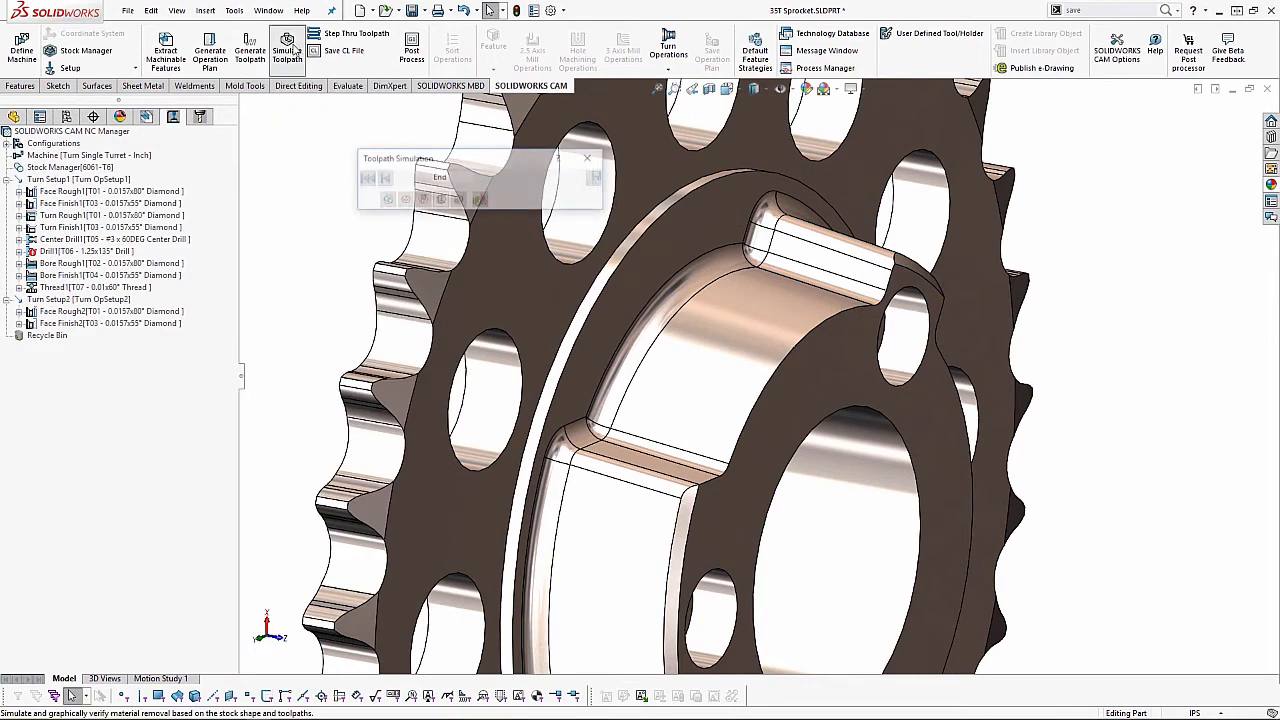
left_click(418, 178)
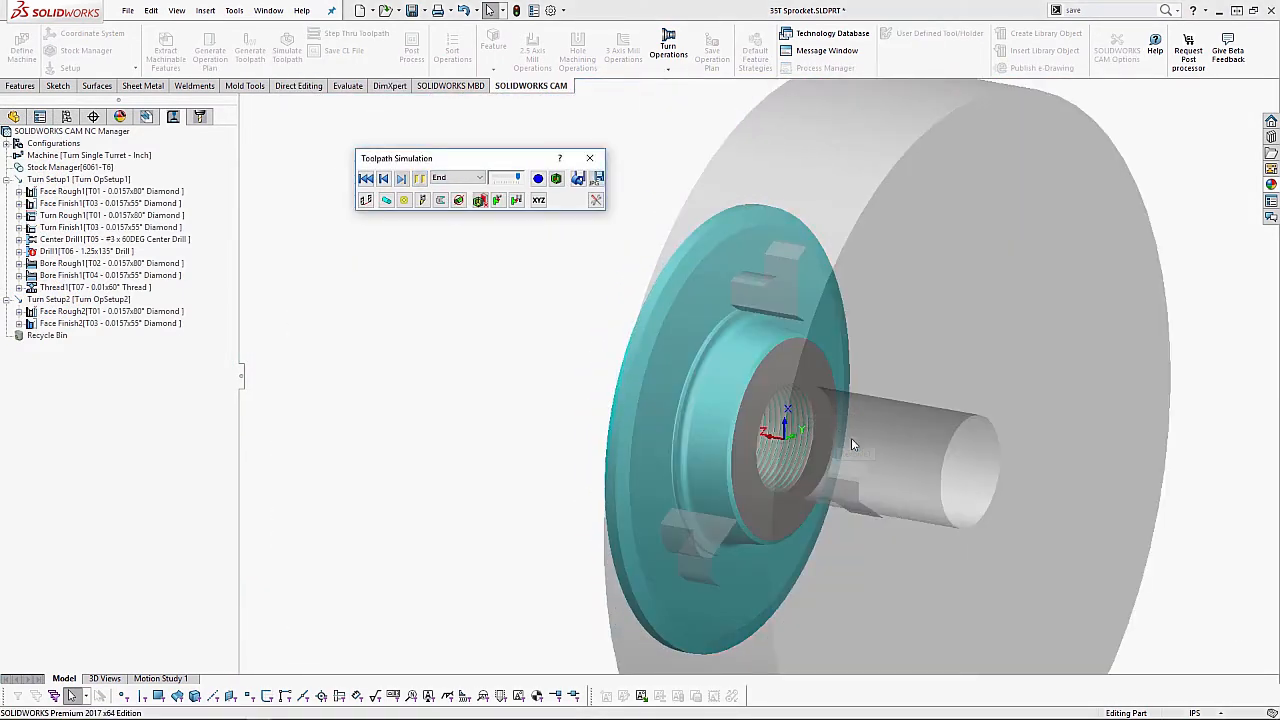
left_click(556, 178)
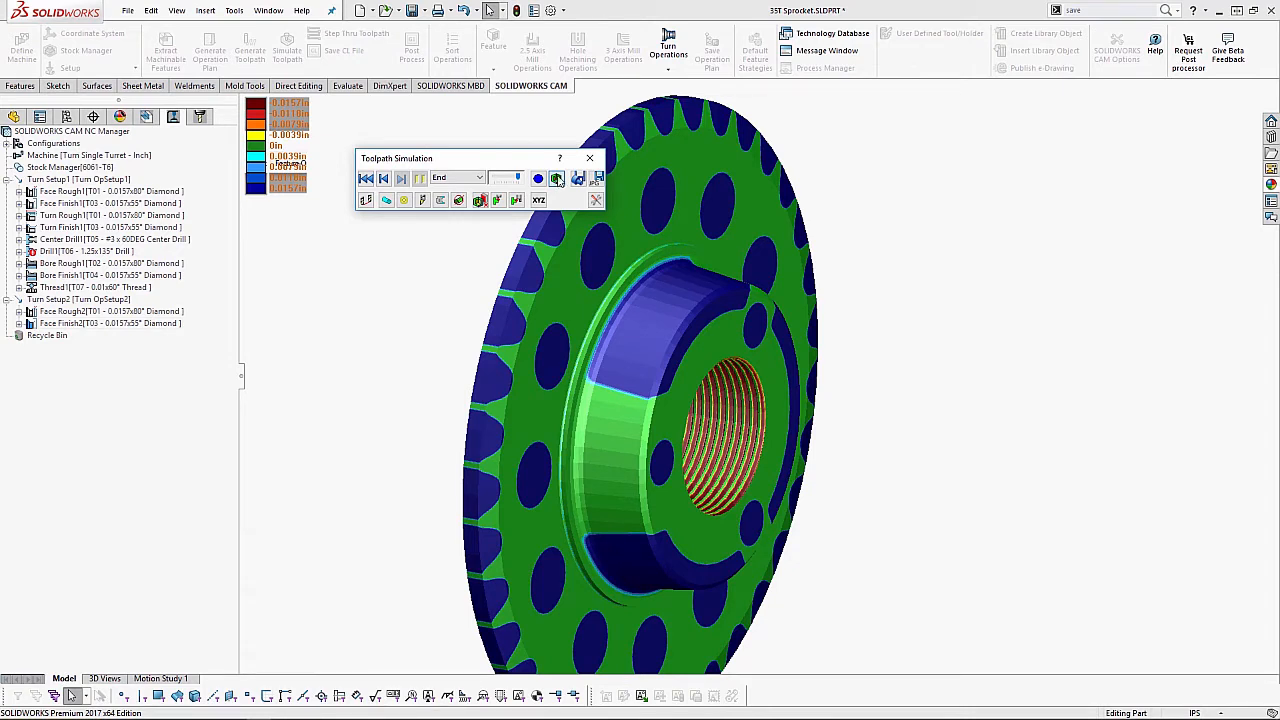
left_click(589, 158)
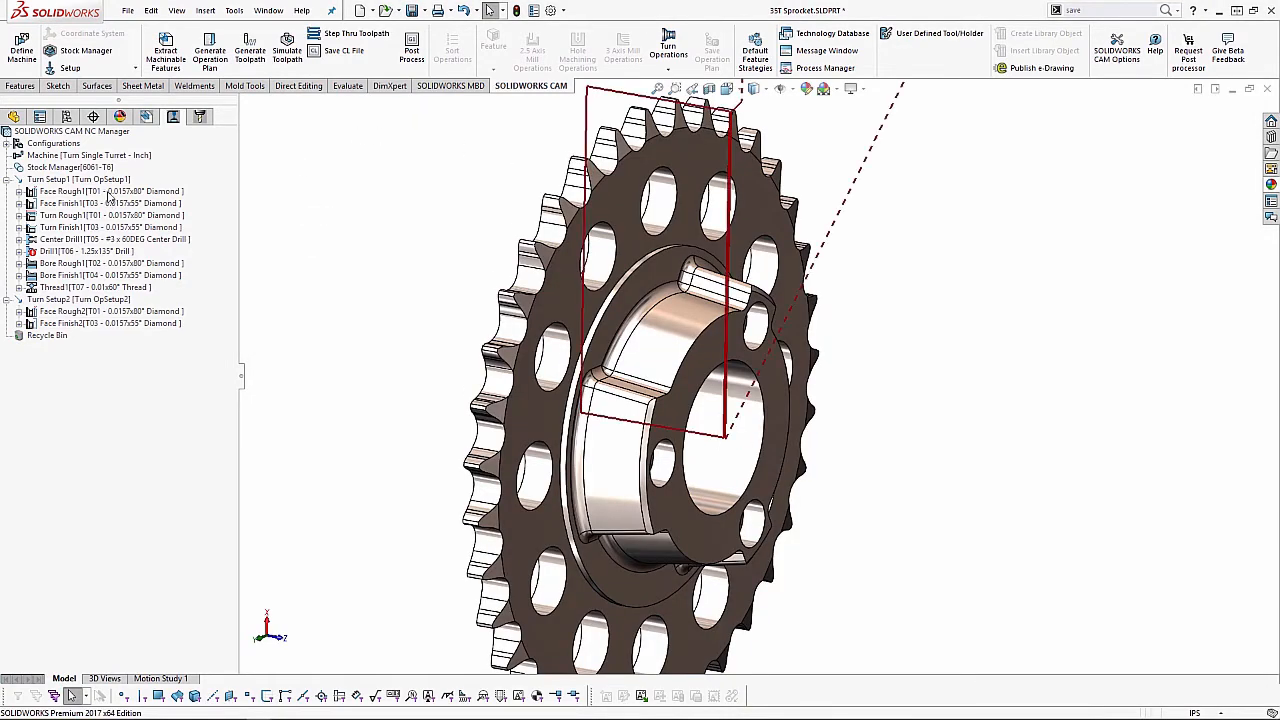
- Insert a Post Program Stop post operation in Turn Setup1 and place it after Thread1
right_click(87, 180)
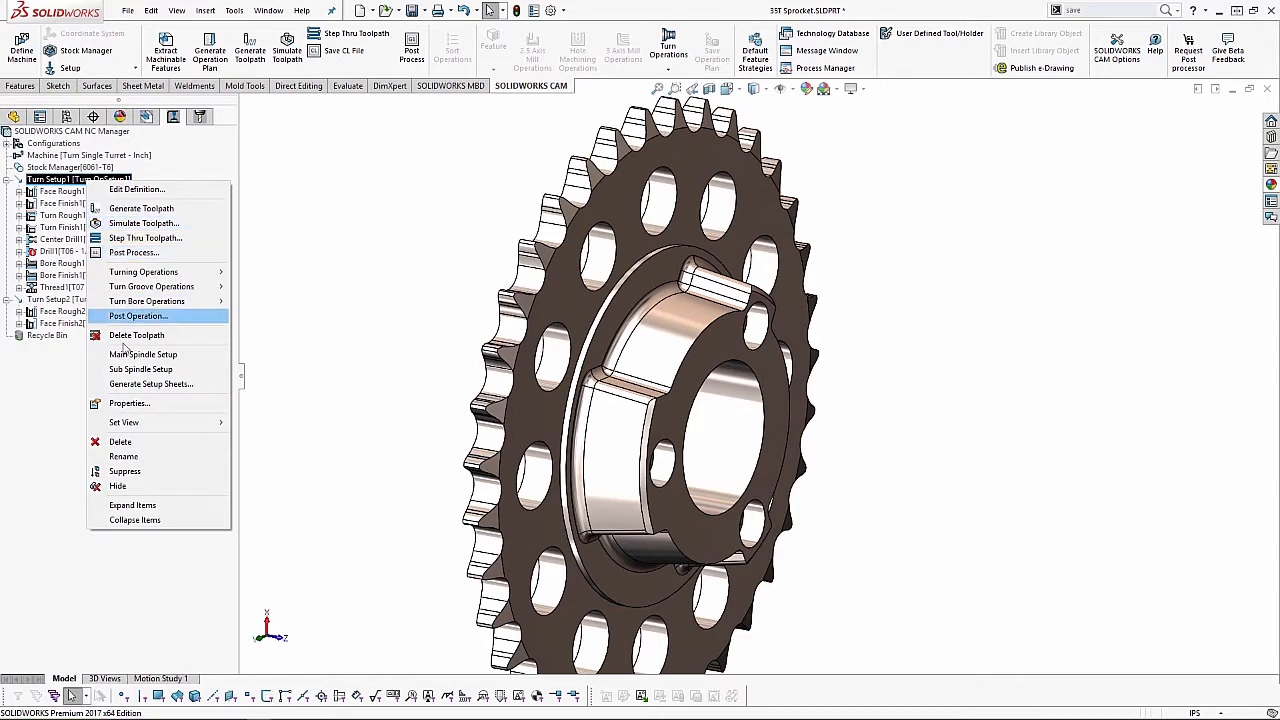
left_click(205, 316)
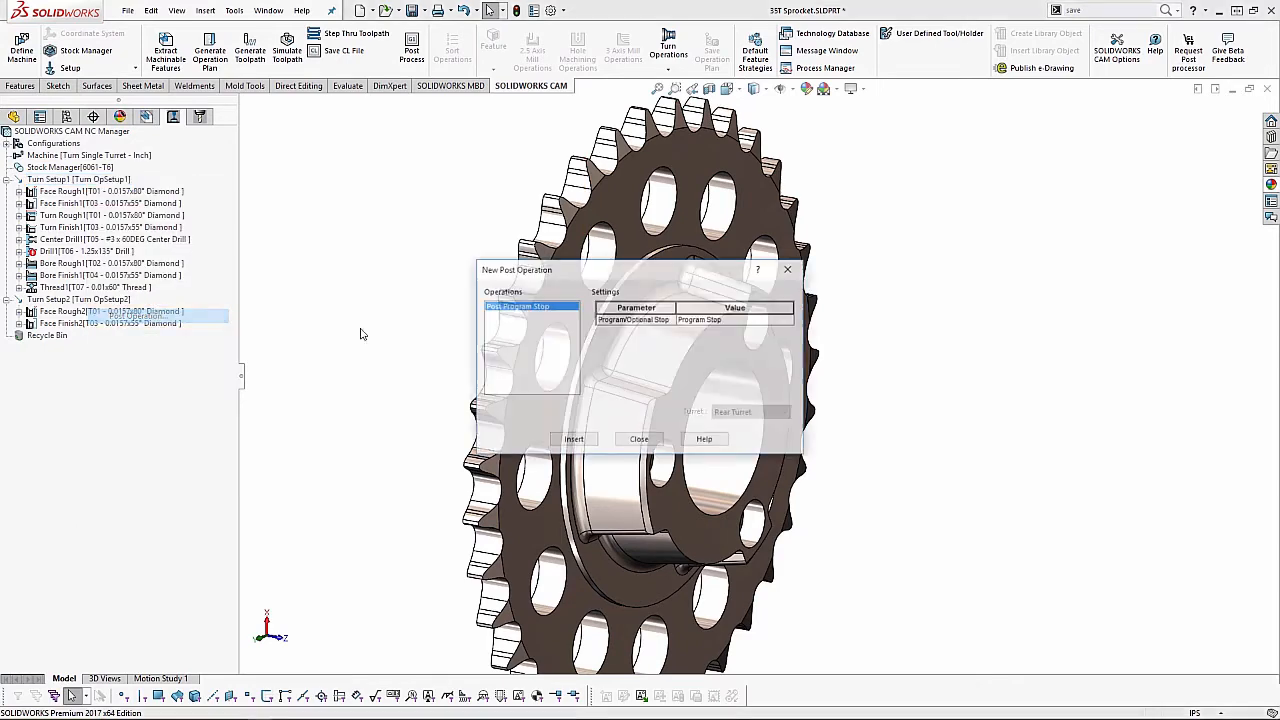
left_click(573, 438)
left_click(639, 438)
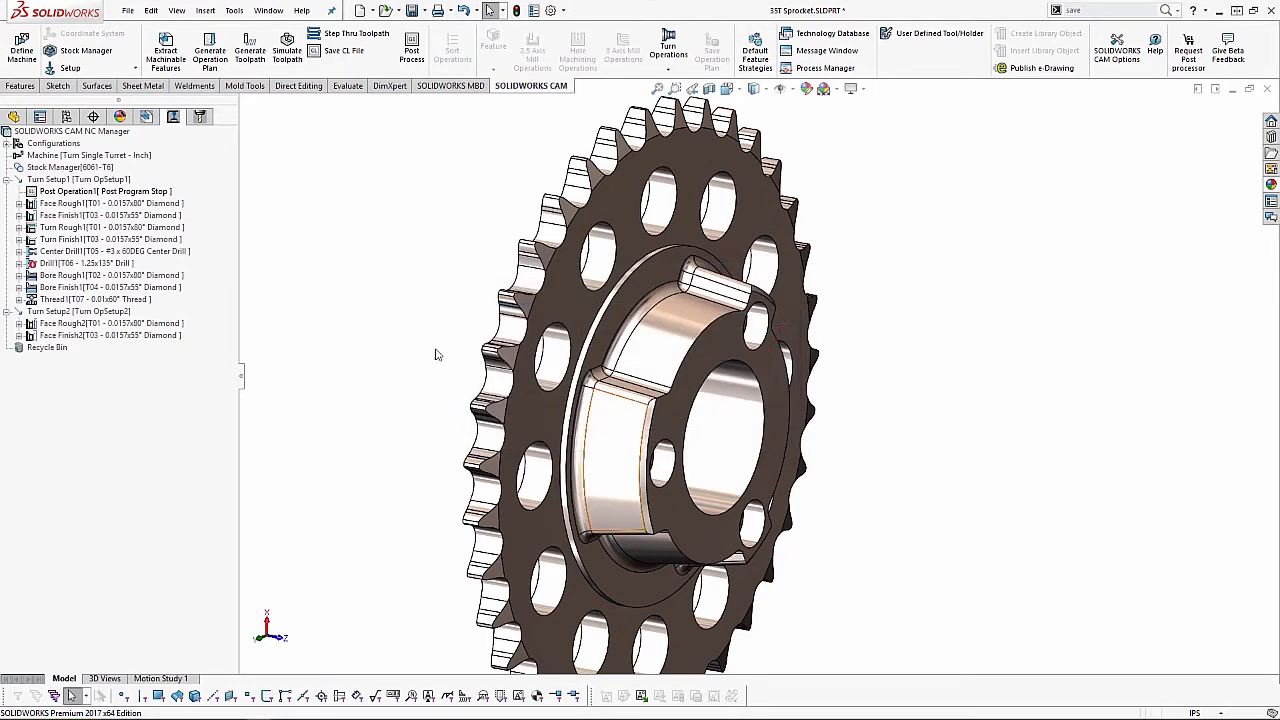
left_click(52, 299)
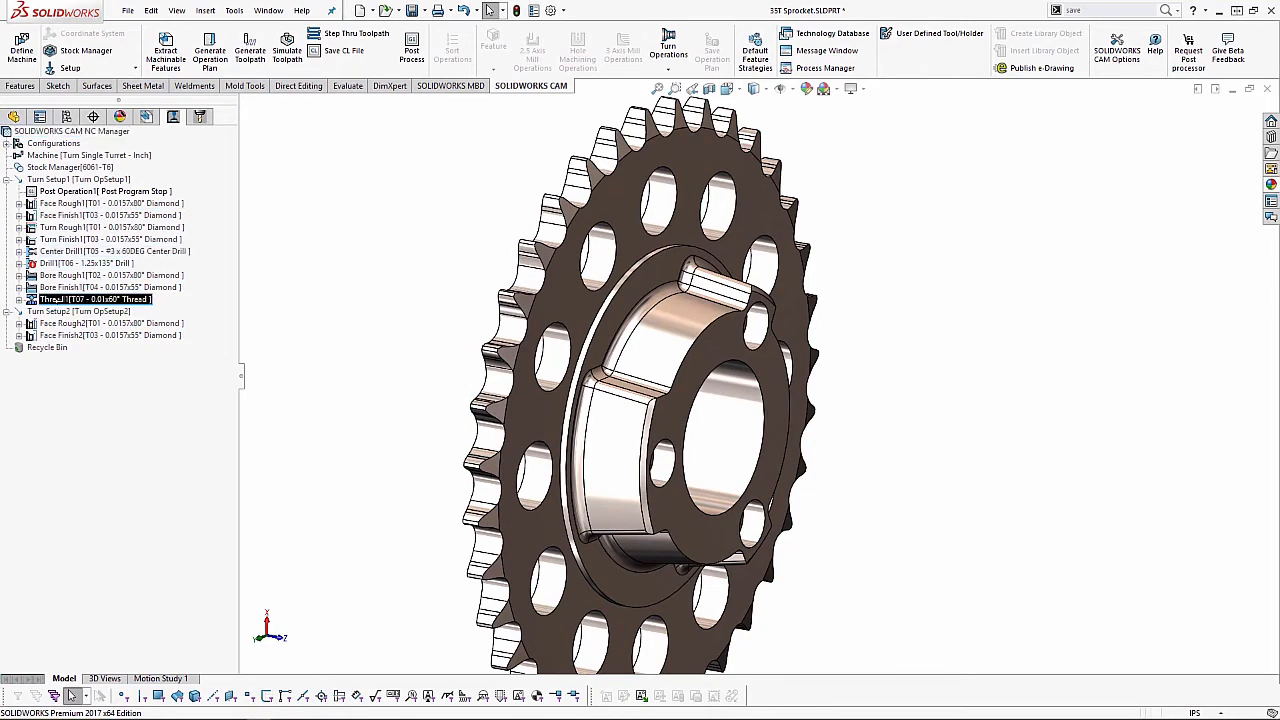
left_click_drag(58, 299, 58, 299)
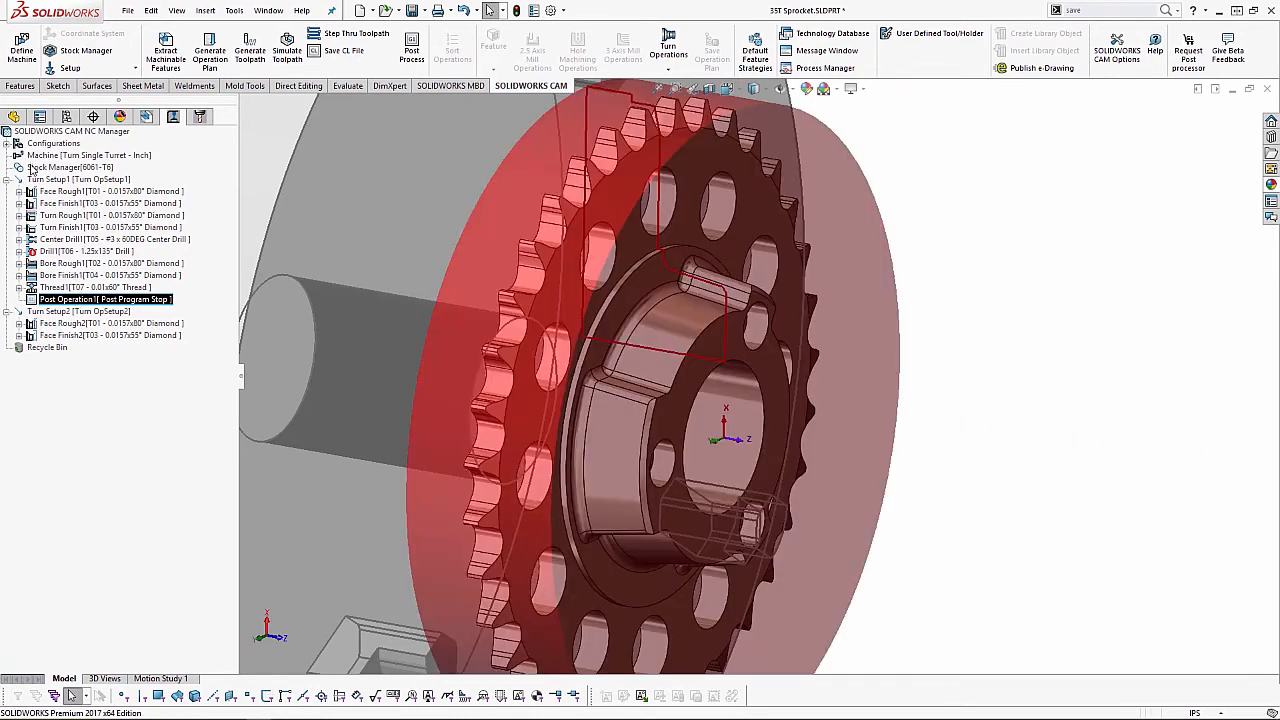
- Add the start-of-operation comment "Flip Part" to the program stop in Turn Setup1
left_click(70, 301)
right_click(72, 301)
left_click(66, 294)
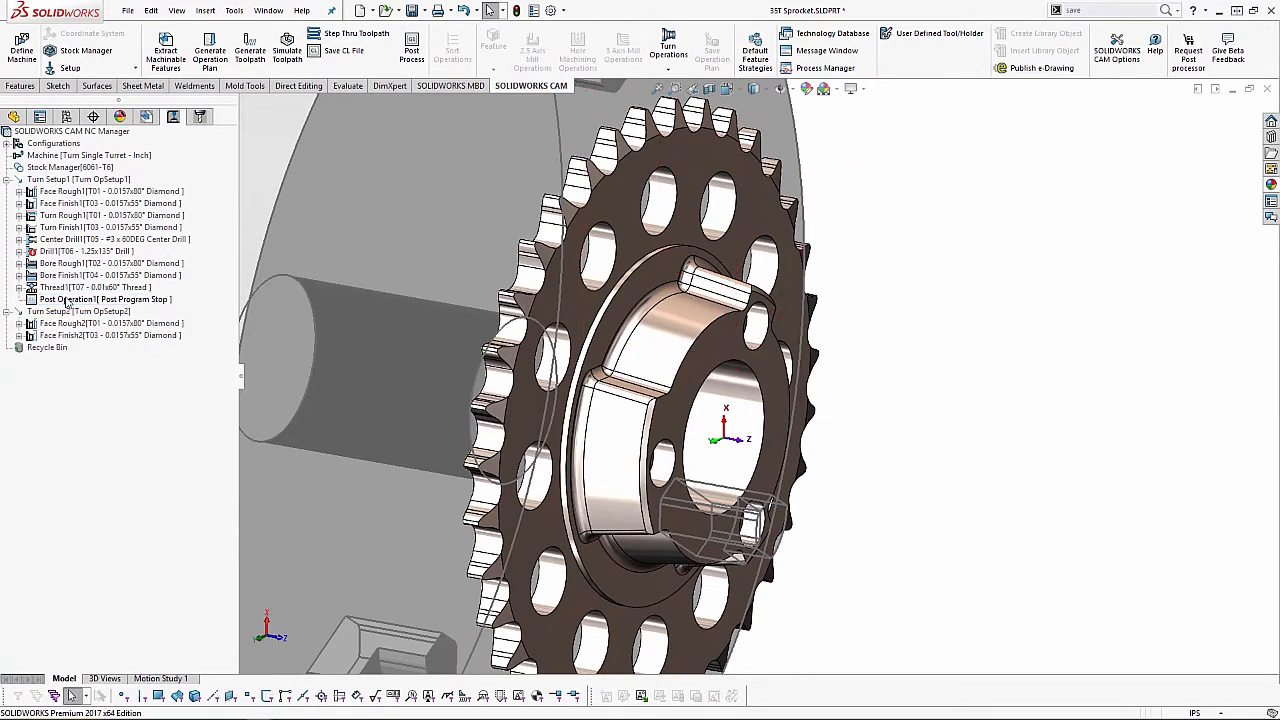
right_click(66, 299)
left_click(115, 403)
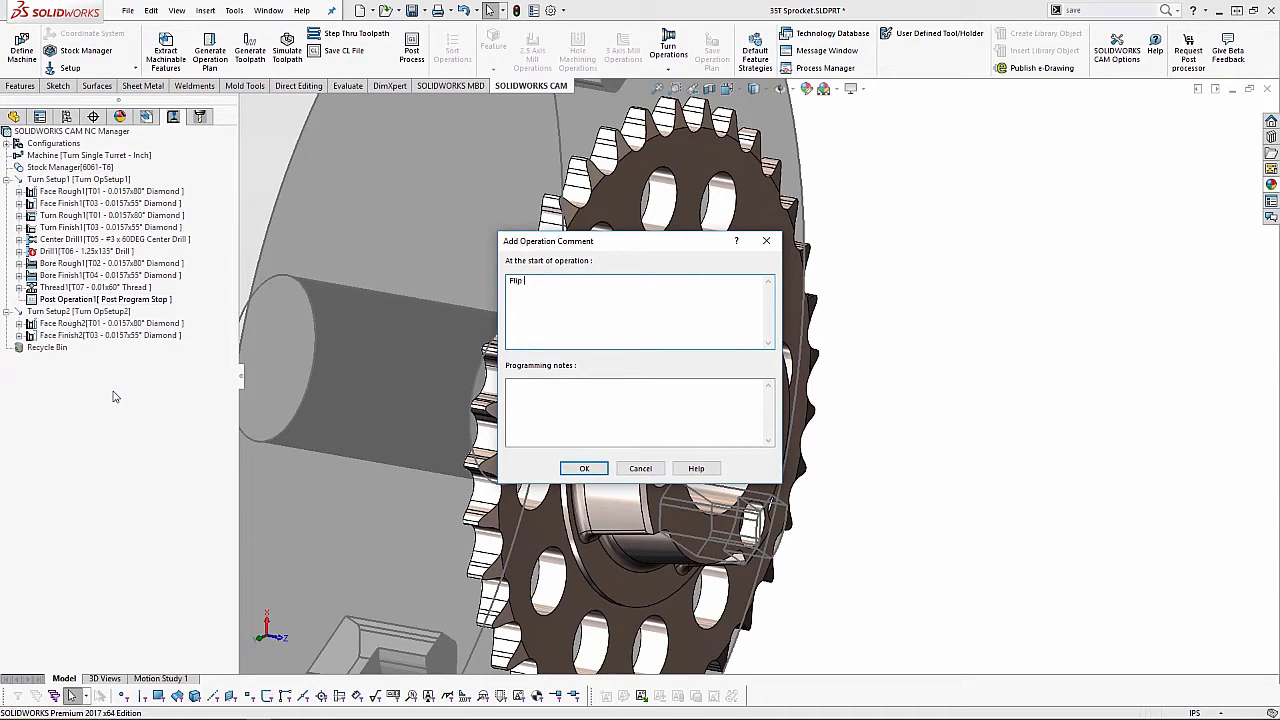
type("Flip Part")
left_click(580, 469)
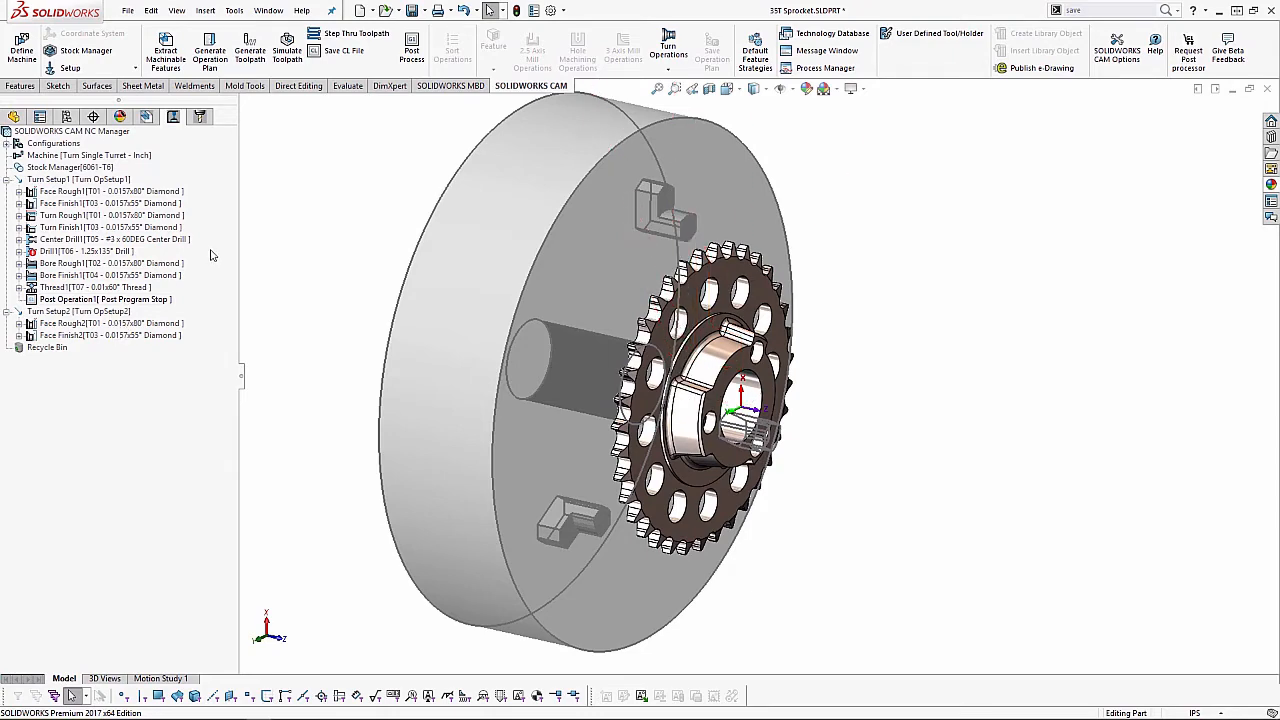
- Post-process all operations to 35T Sprocket.txt on the Desktop and review the generated G-code
left_click(412, 52)
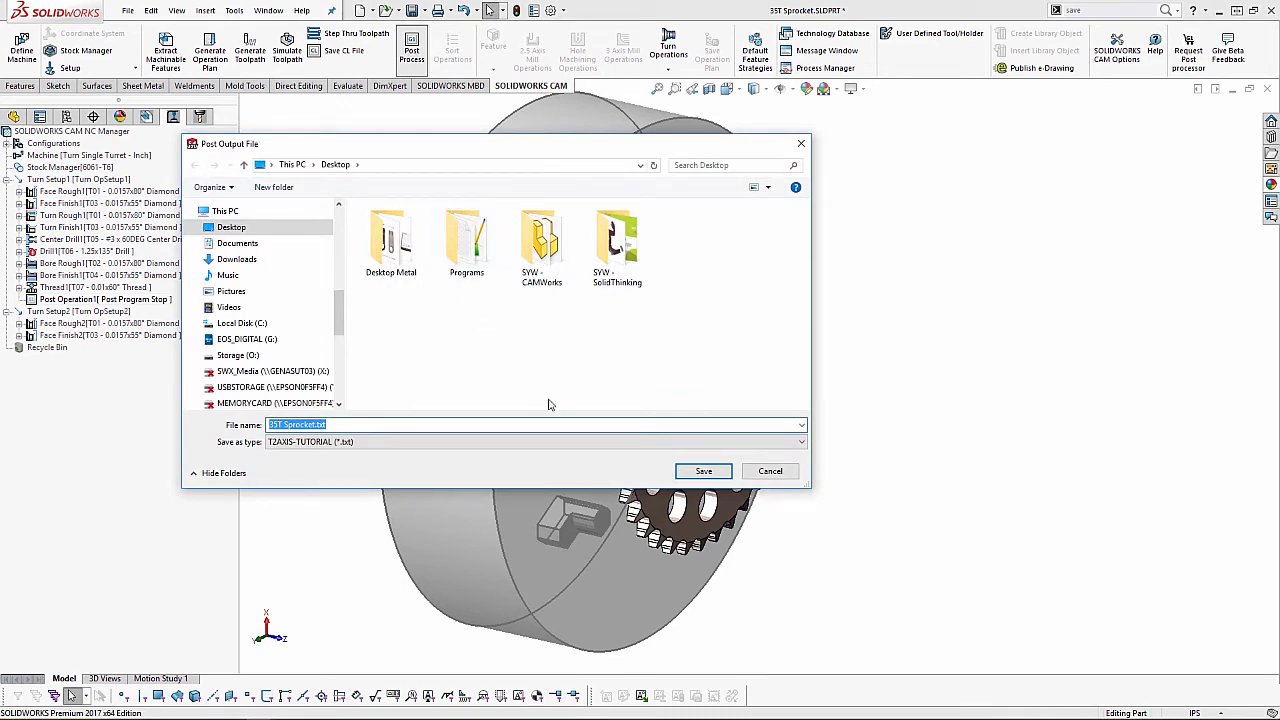
left_click(700, 474)
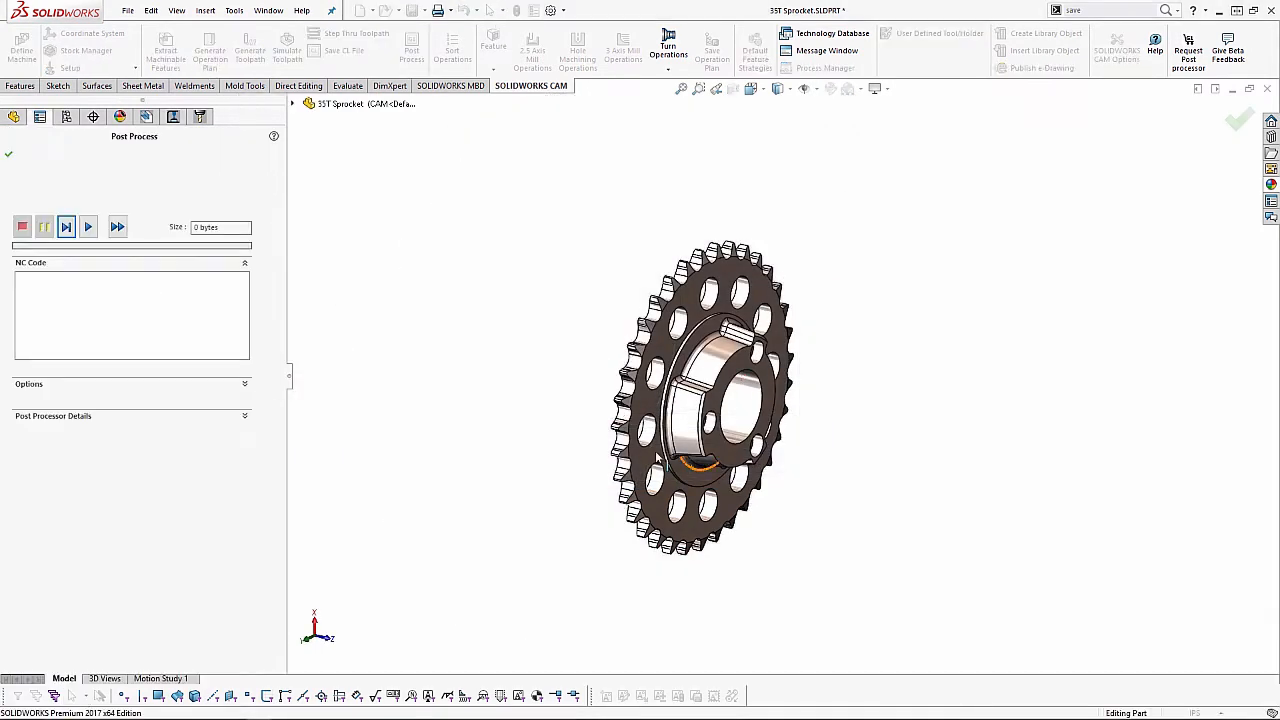
left_click(88, 227)
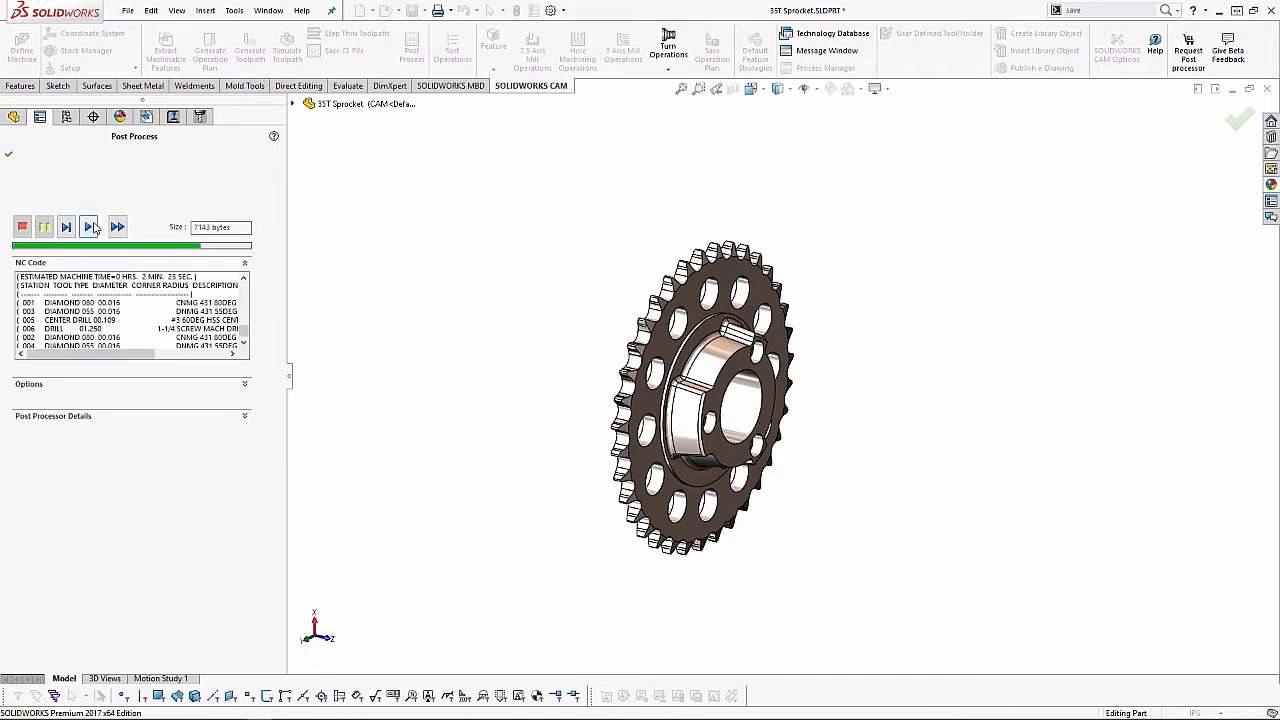
left_click(8, 154)
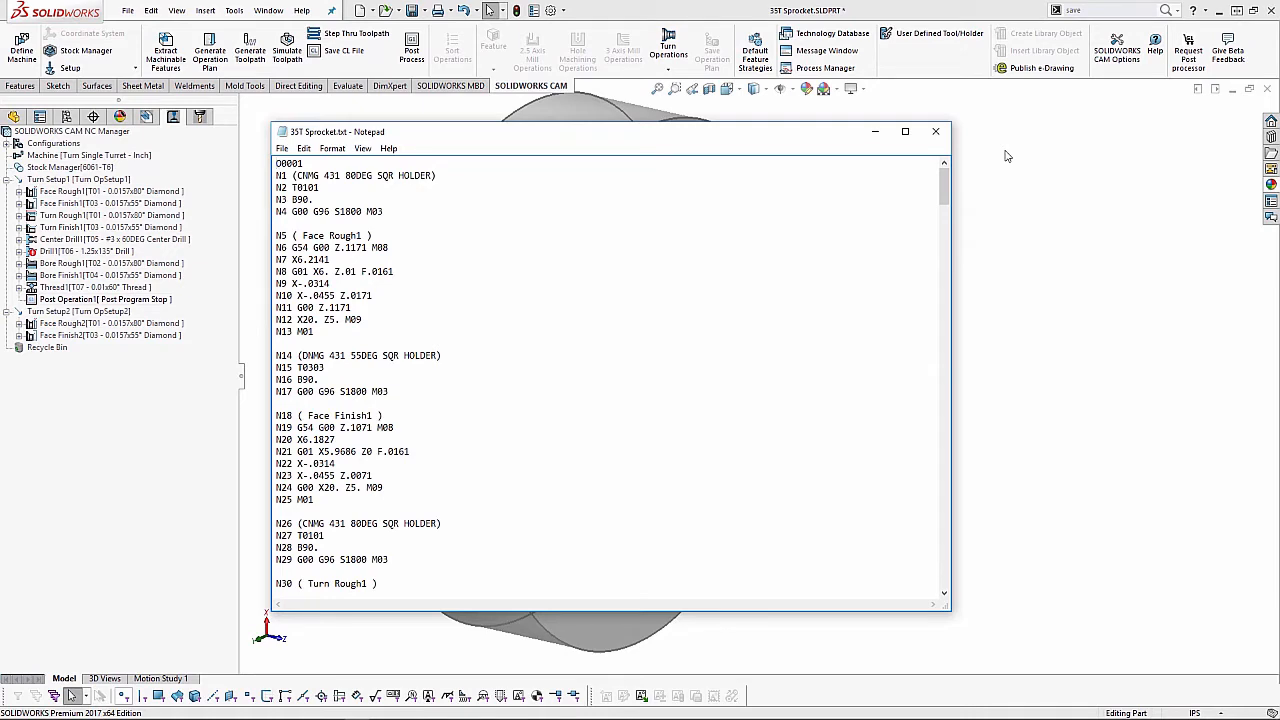
mouse_move(944, 207)
left_mouse_down()
mouse_move(912, 428)
mouse_move(940, 532)
mouse_move(952, 187)
left_mouse_up()
key("alt+F4")
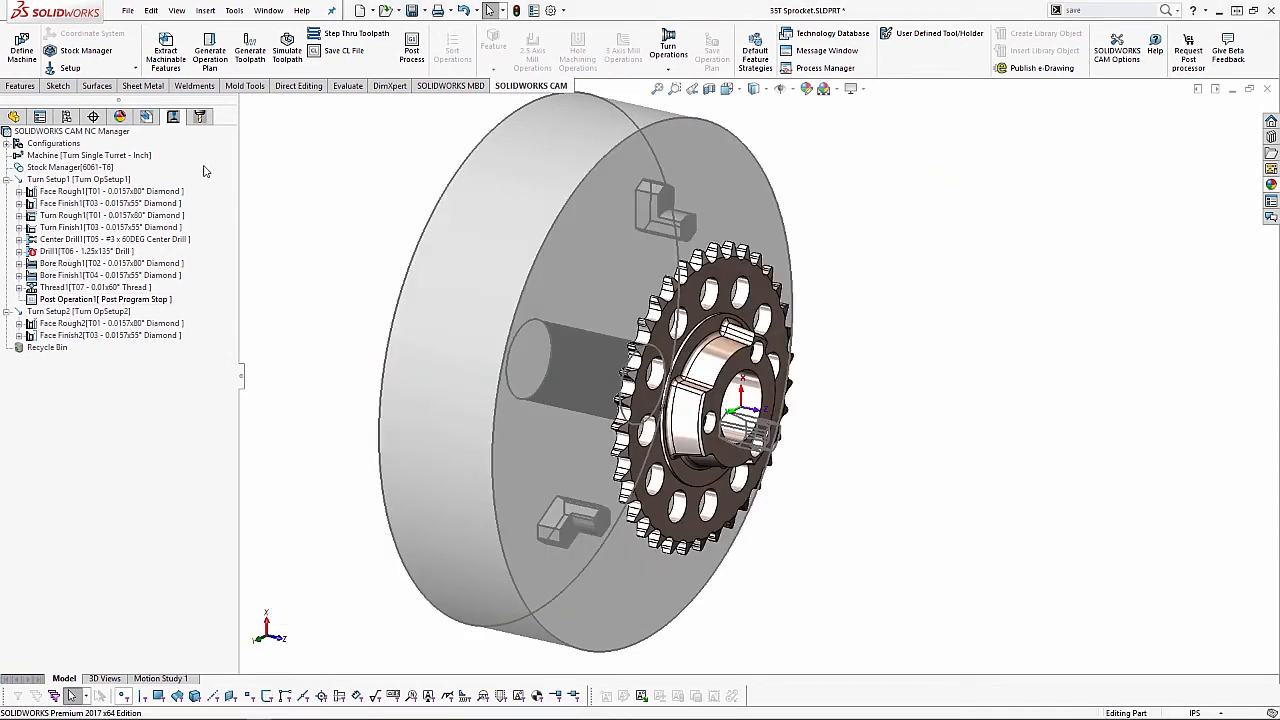
- Check the post processor selected for the turning machine and the other available ones, leaving the settings as they are
double_click(104, 158)
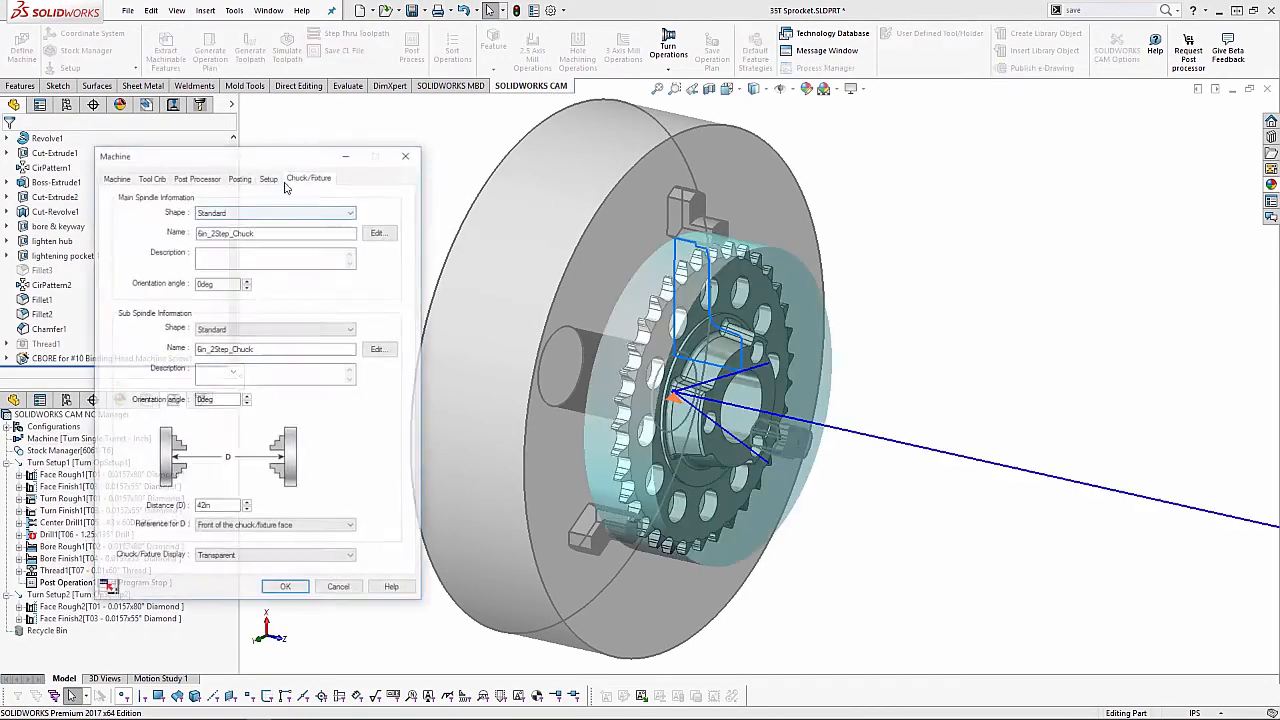
left_click(196, 177)
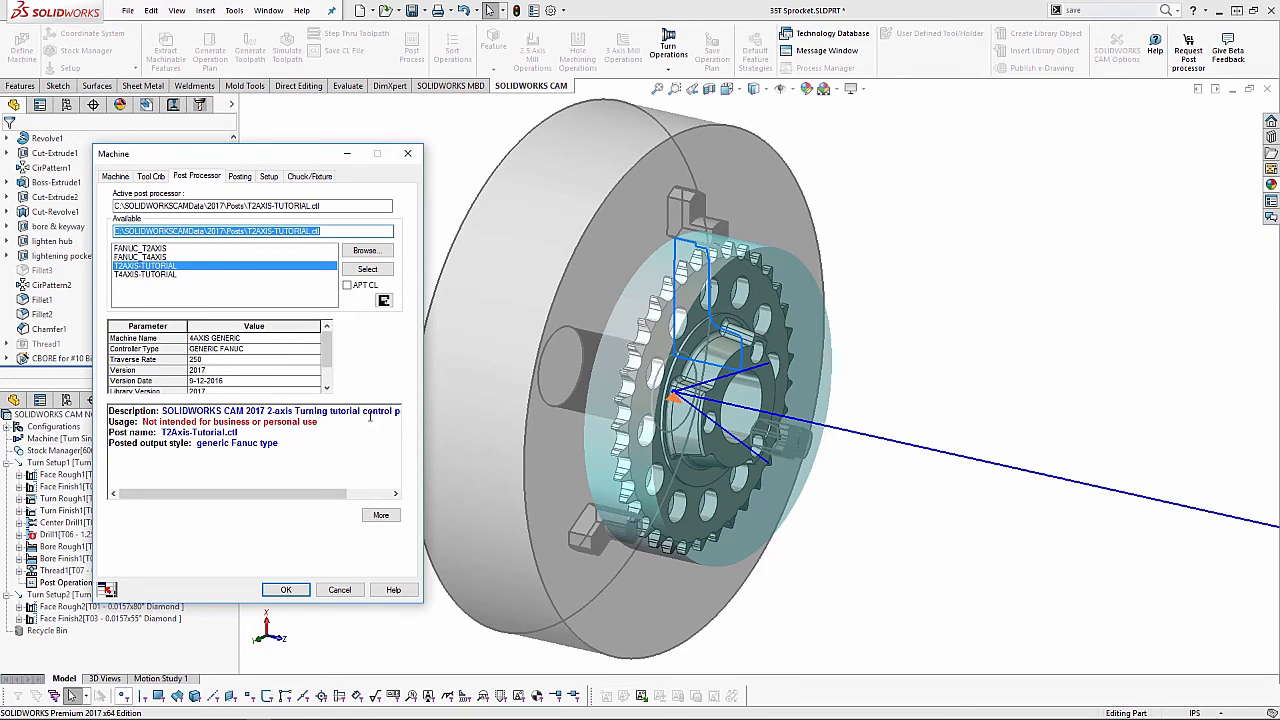
left_click(342, 591)
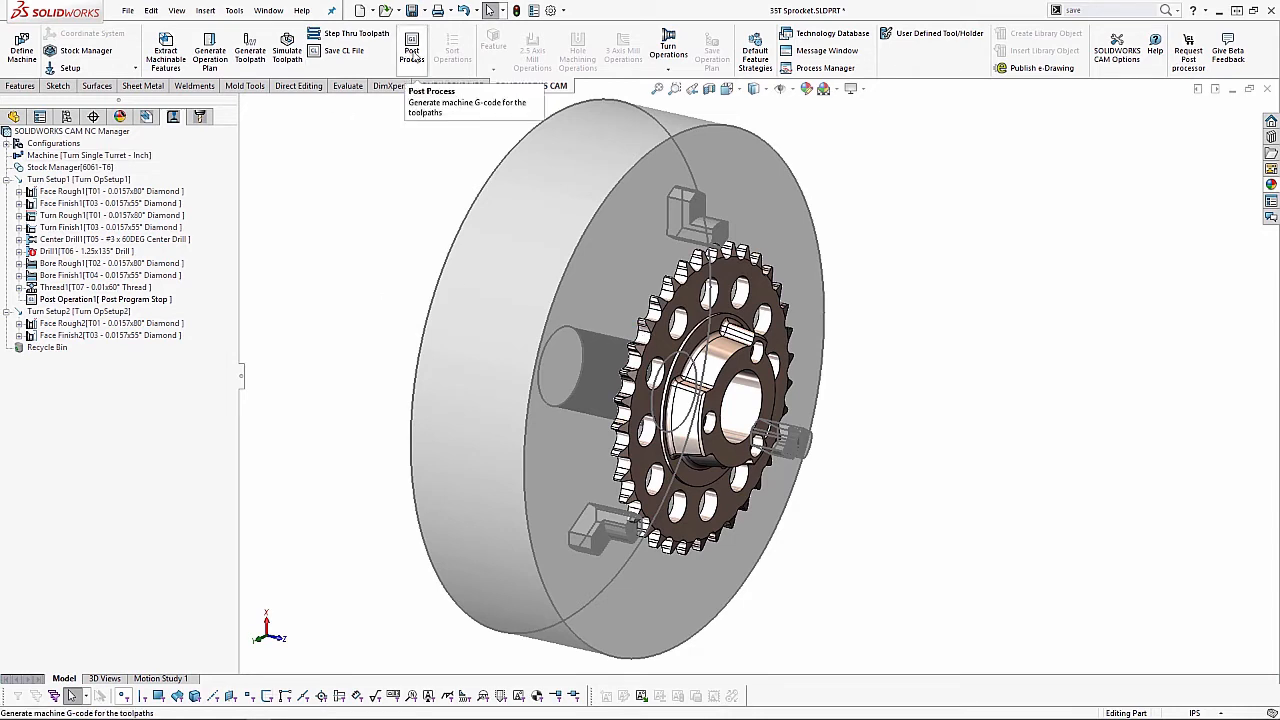
- Simulate all the turning toolpaths and save the simulated stock over 35T Sprocket.stl in the SYW - CAMWorks folder, with units in inches
left_click(287, 52)
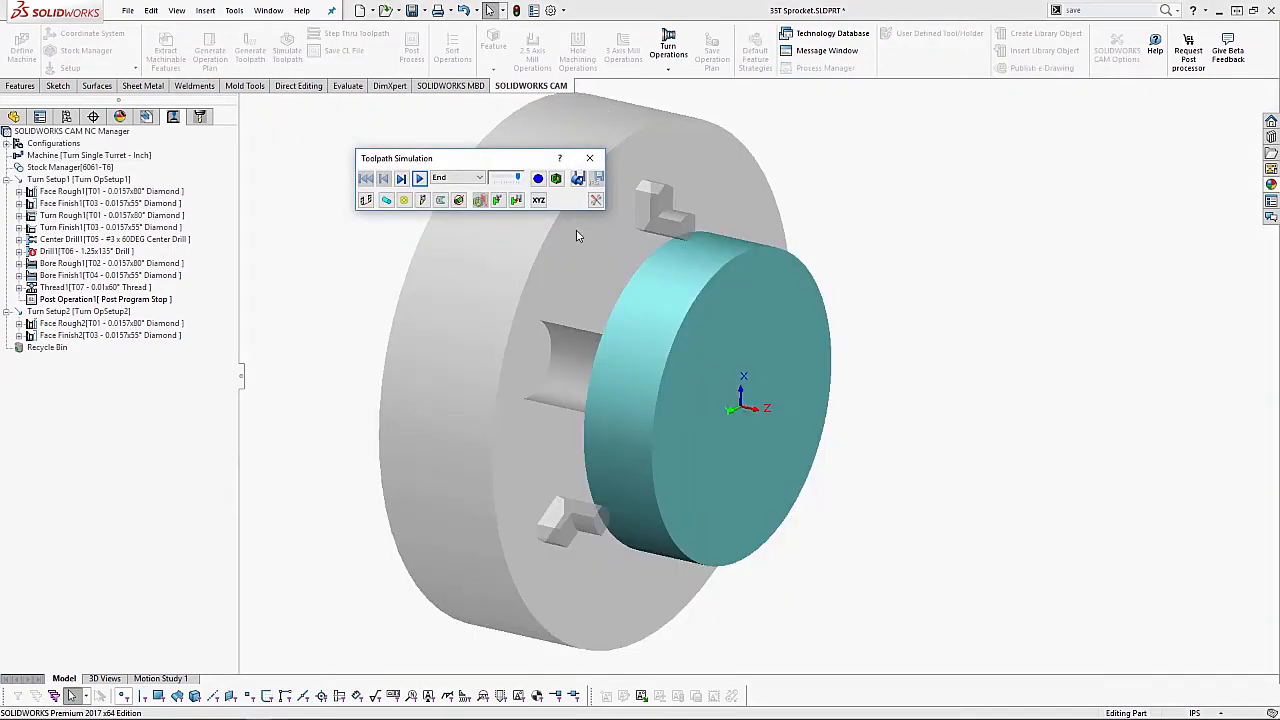
left_click(419, 178)
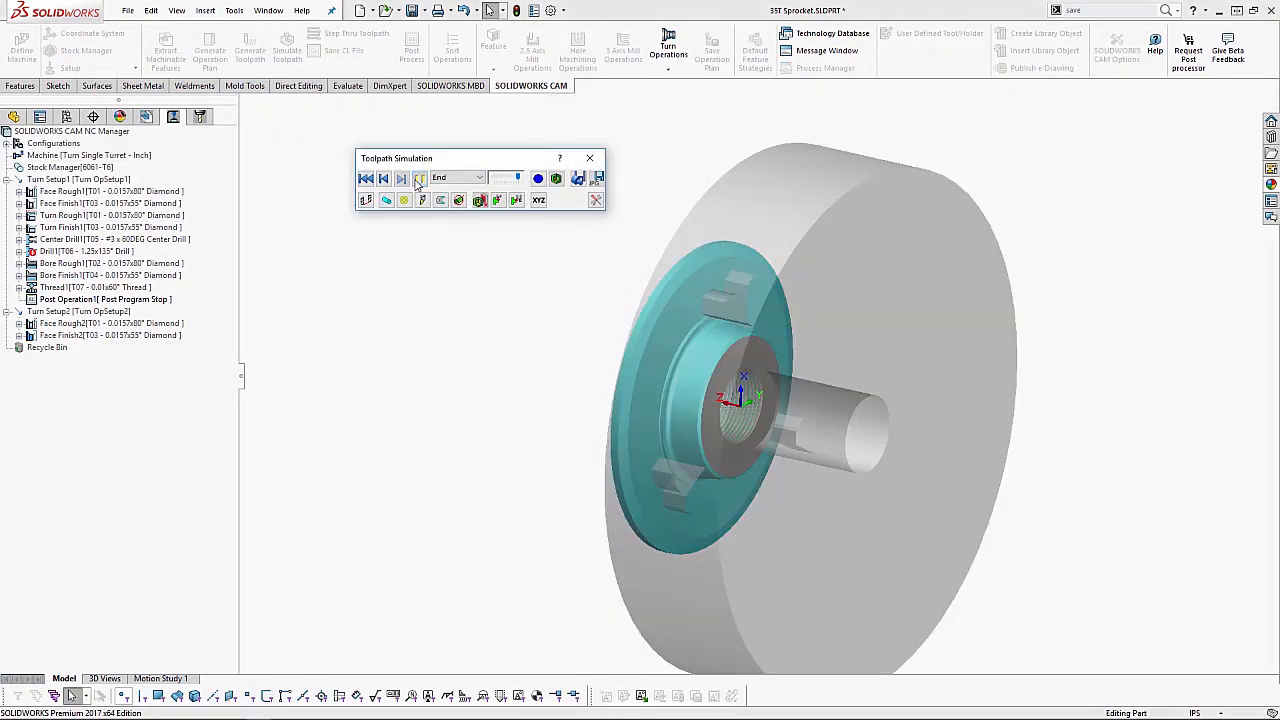
left_click(578, 180)
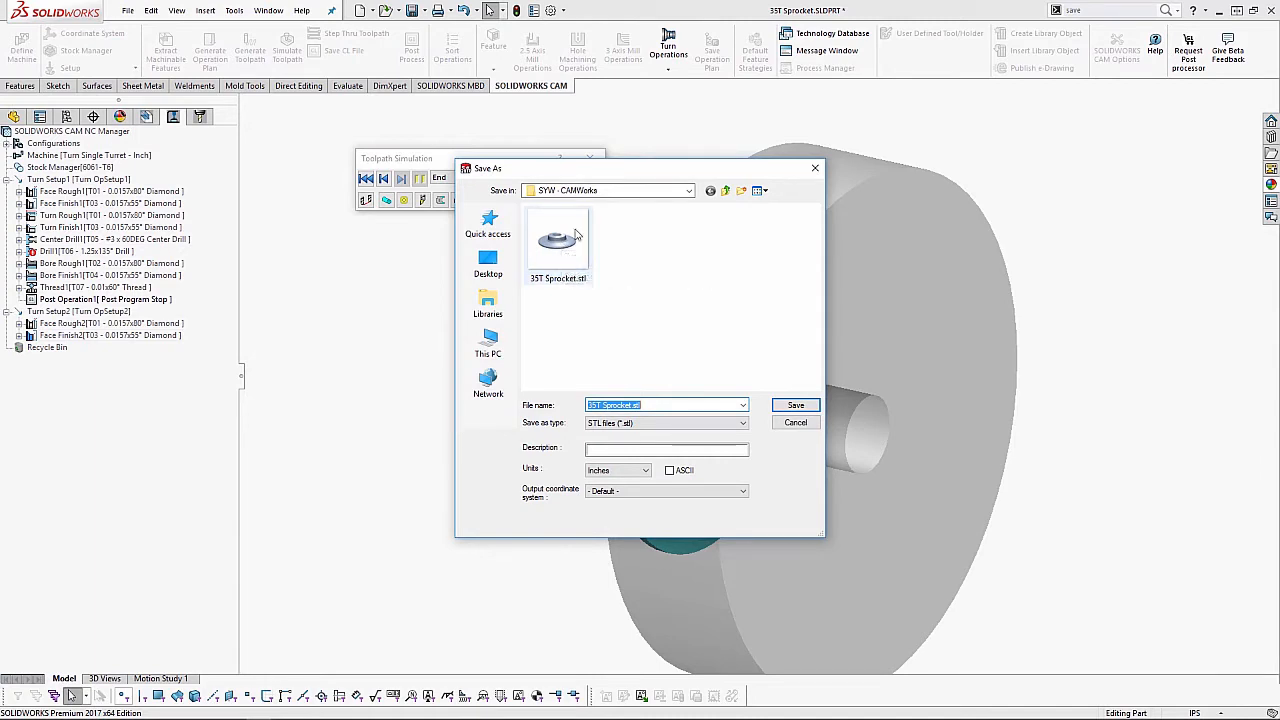
left_click(794, 405)
left_click(672, 368)
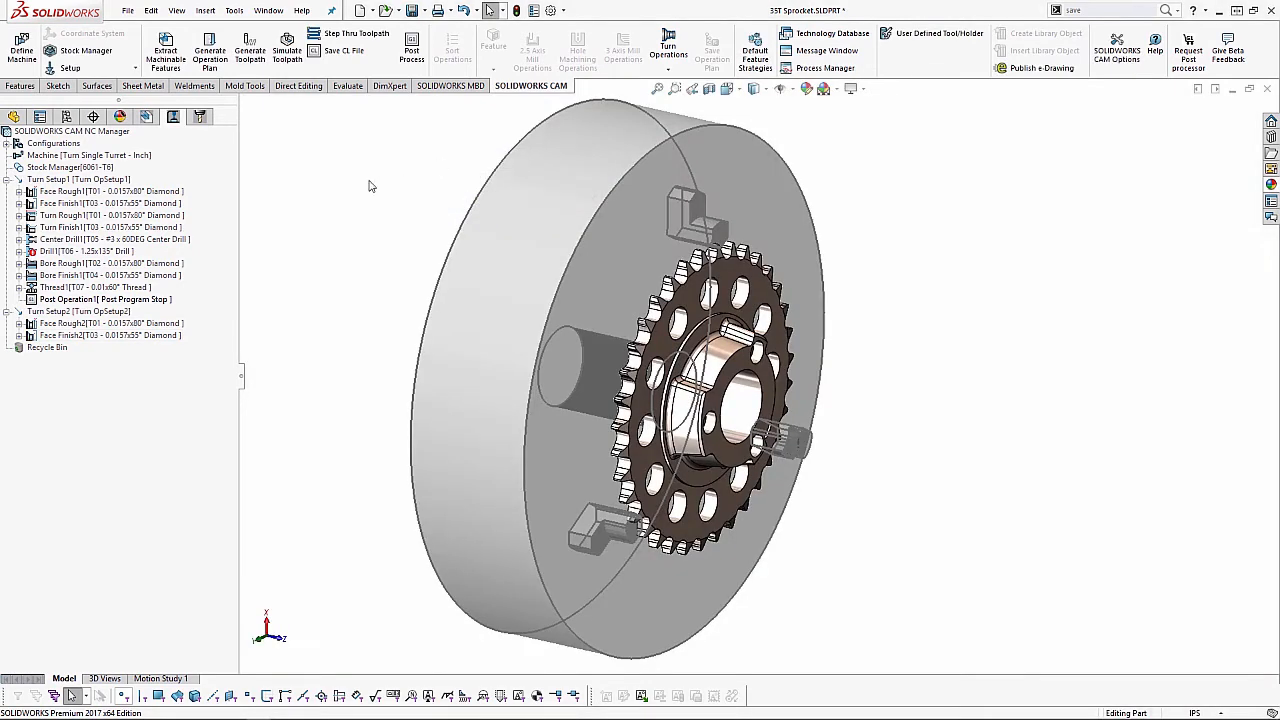
- Switch to a milling CAM configuration and check the Mill - Inch machine's tool crib and post processor, keeping the settings
right_click(52, 144)
left_click(67, 186)
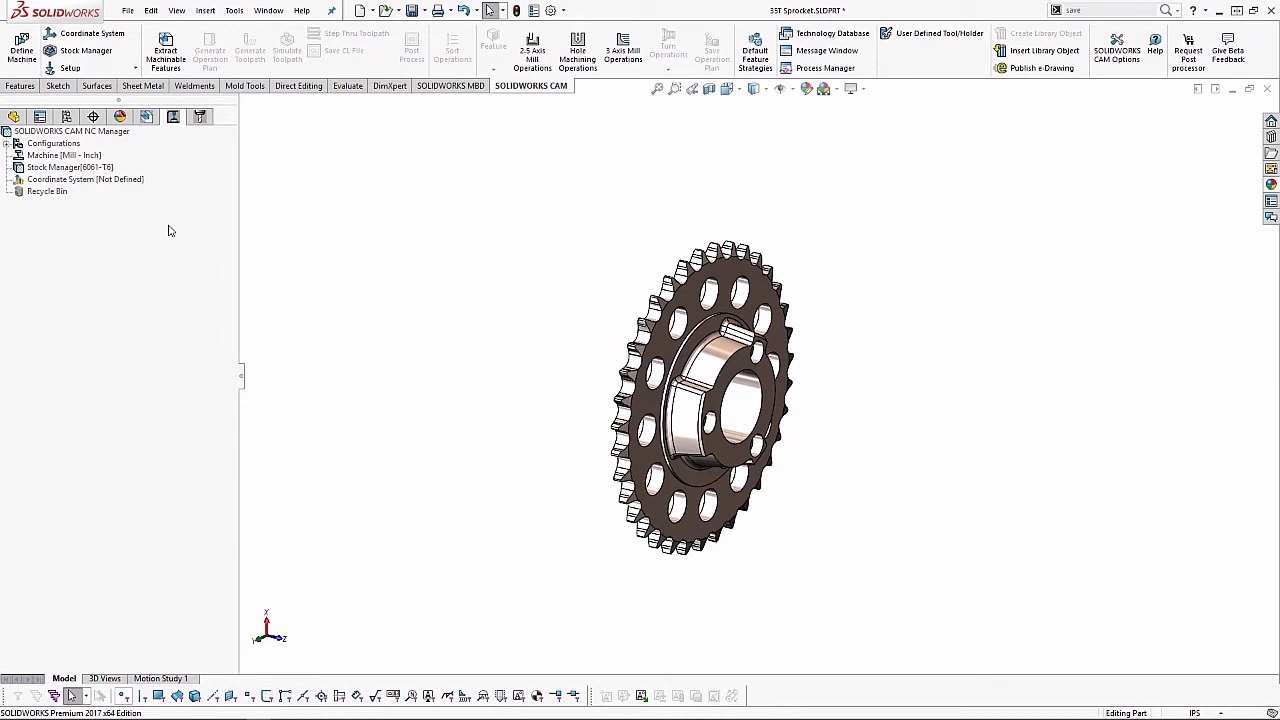
left_click(63, 157)
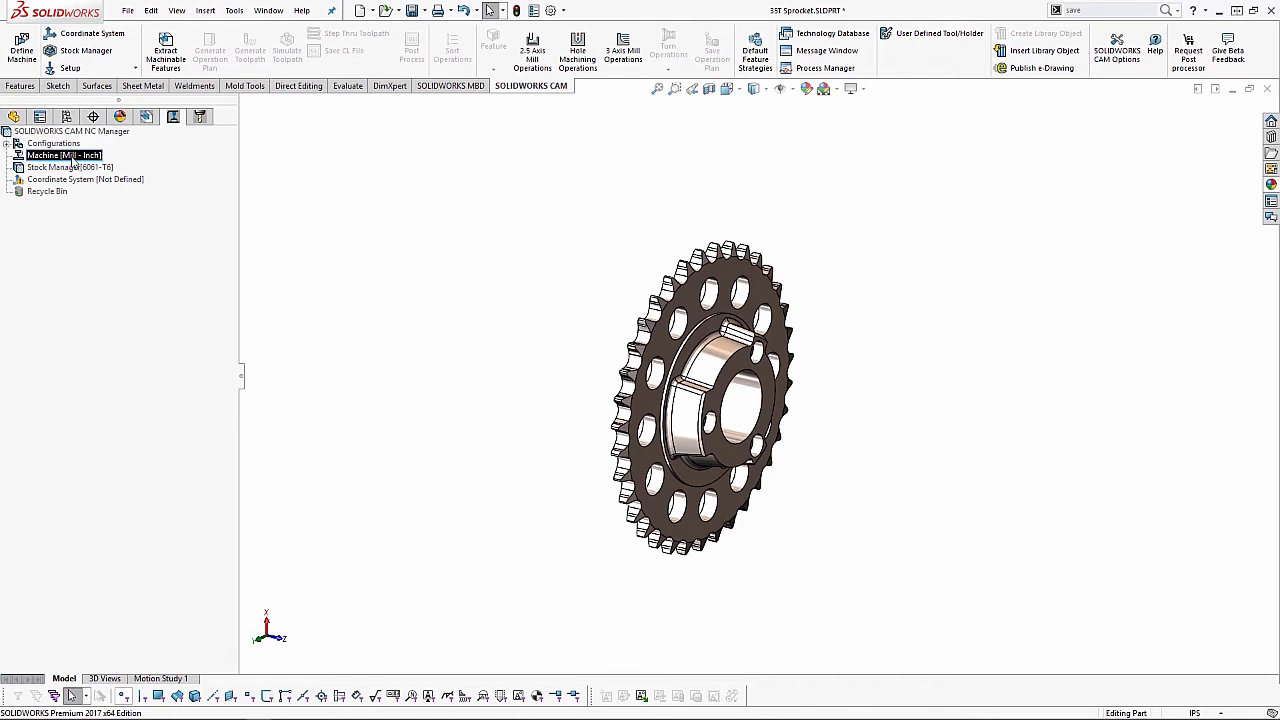
double_click(72, 157)
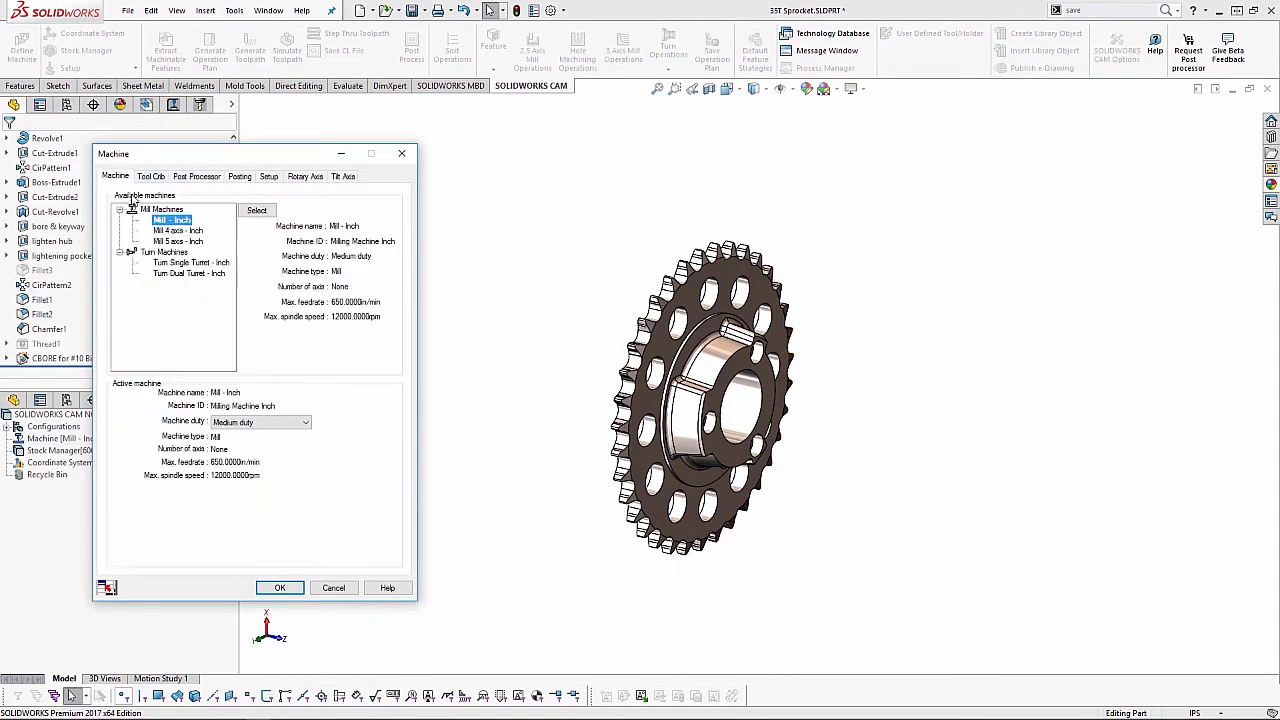
left_click(151, 177)
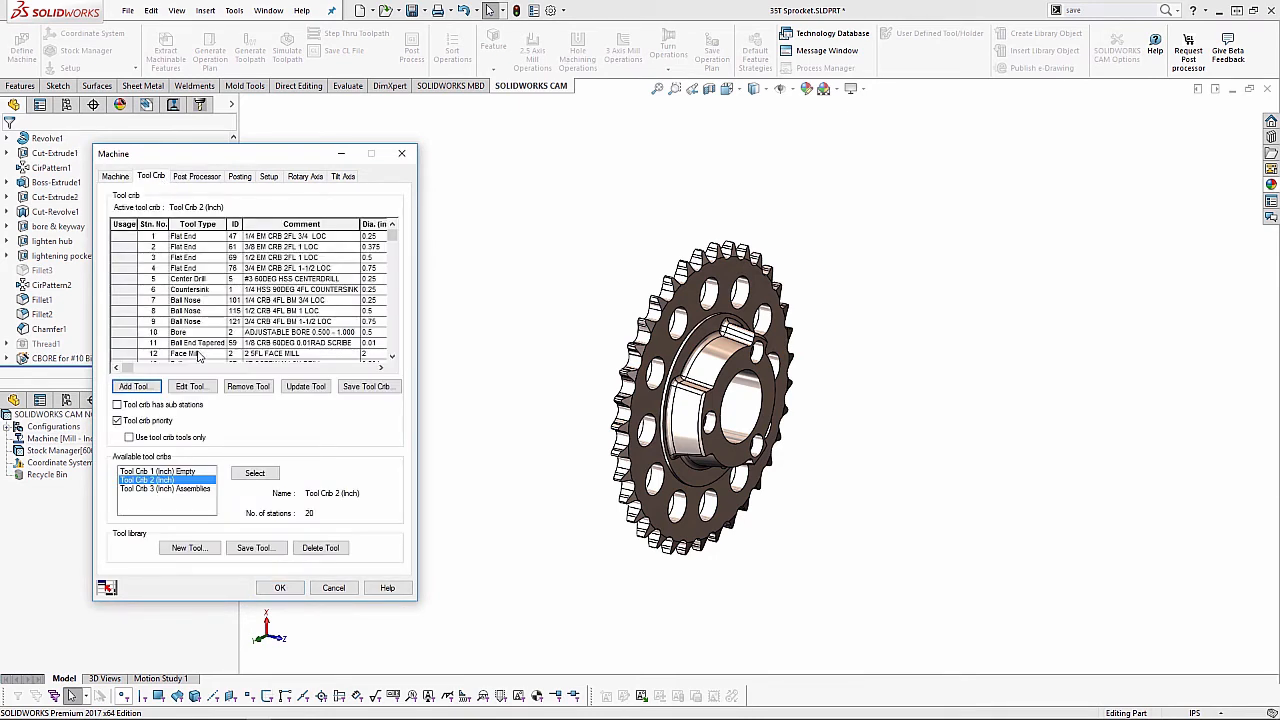
left_click(197, 176)
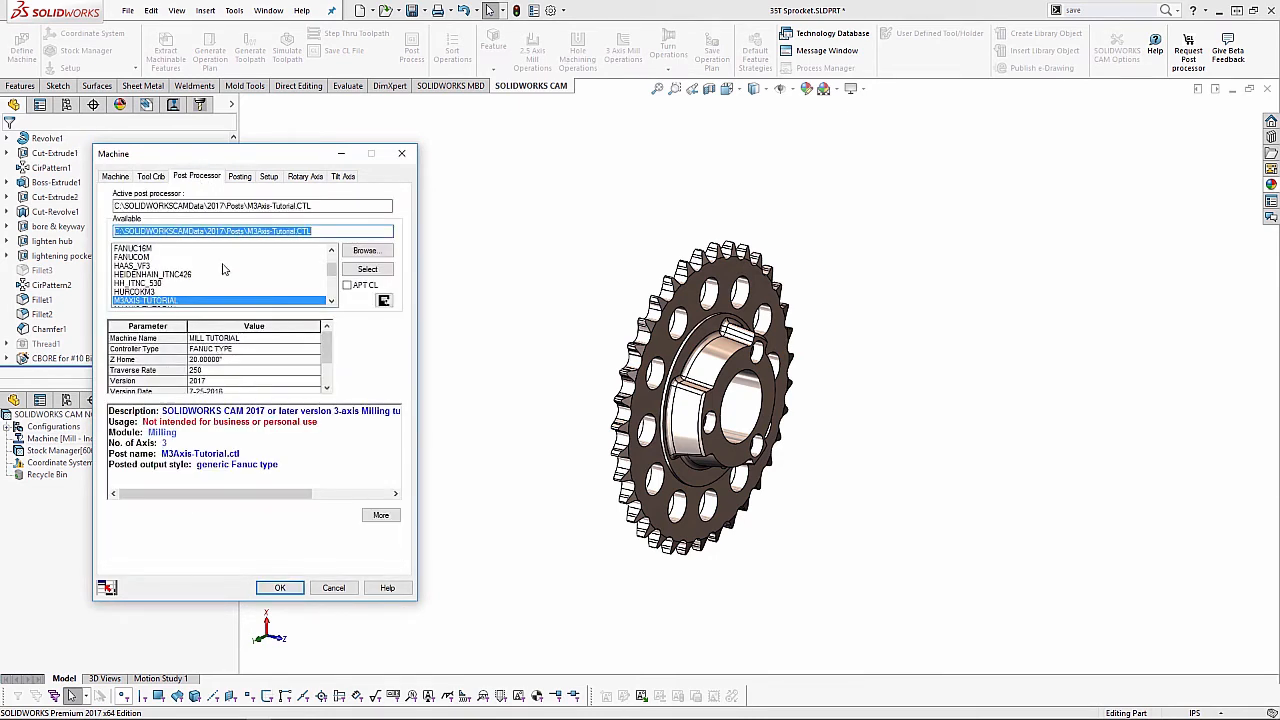
left_click(281, 588)
- Define the milling stock from an STL file, using the saved 35T Sprocket.stl in inches
double_click(70, 168)
middle_click_drag(722, 507, 756, 518)
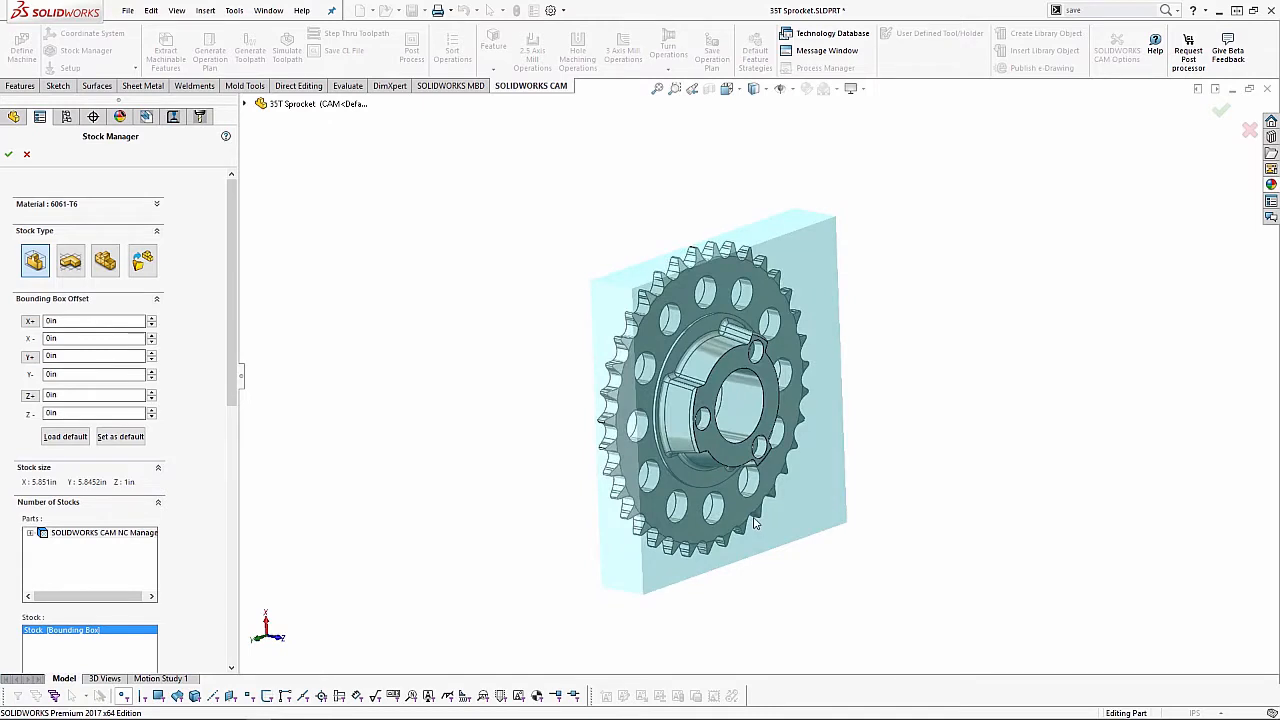
left_click(108, 264)
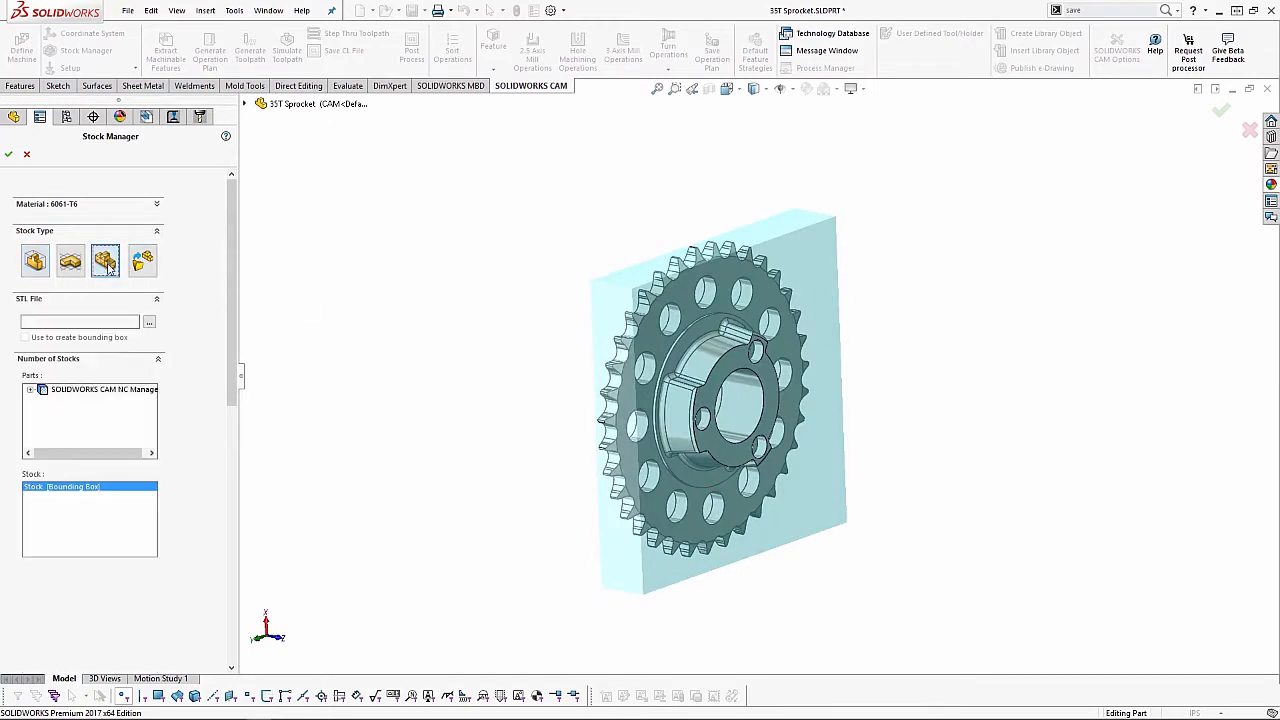
left_click(149, 323)
left_click(557, 243)
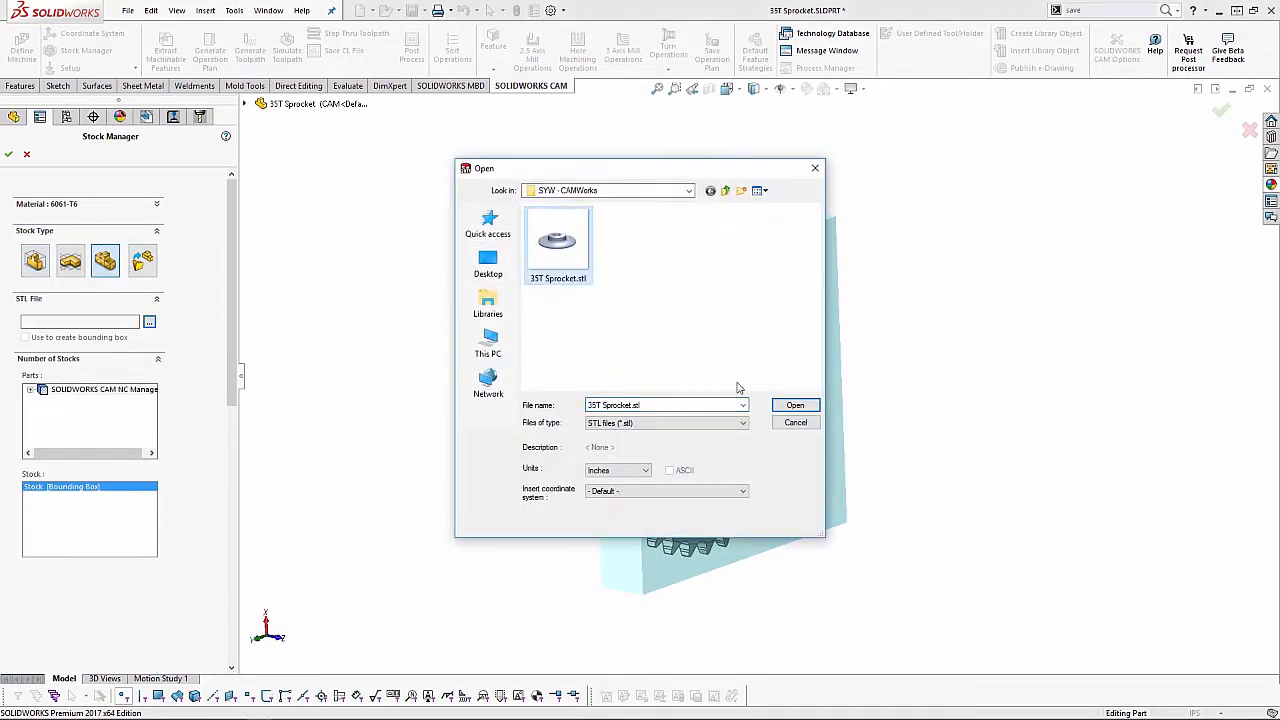
left_click(795, 405)
middle_click_drag(785, 440, 760, 345)
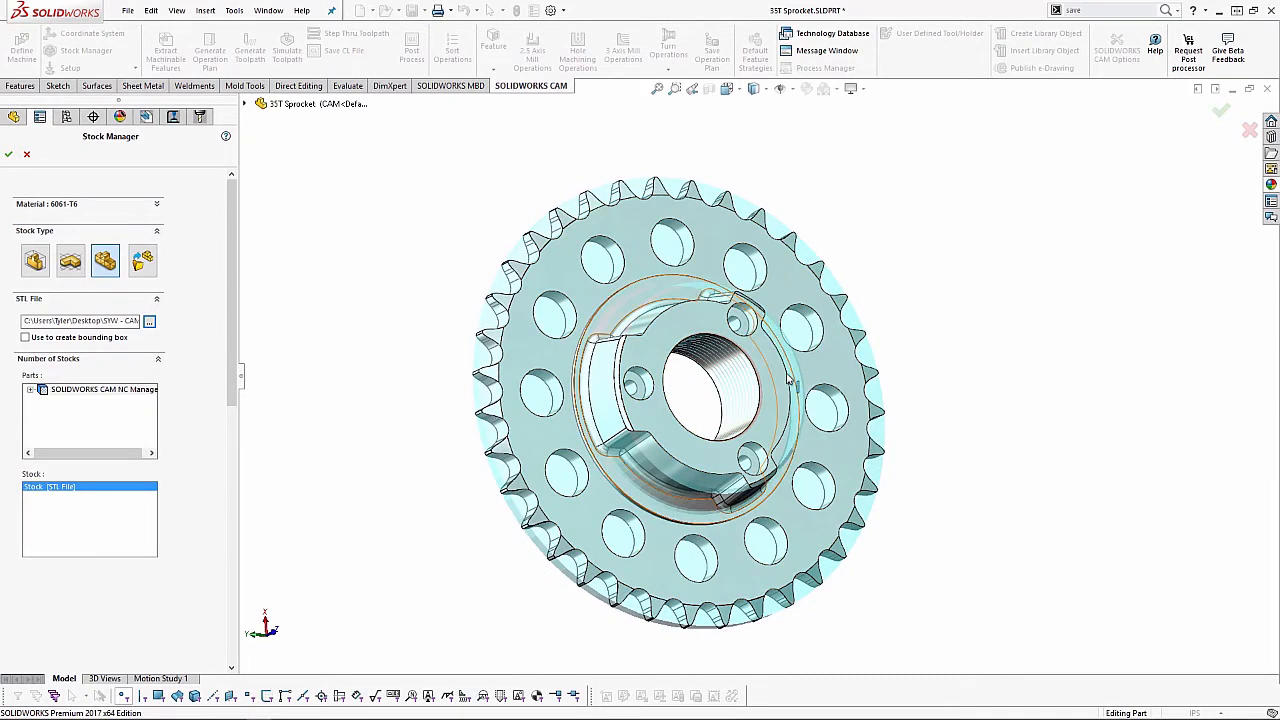
left_click(8, 156)
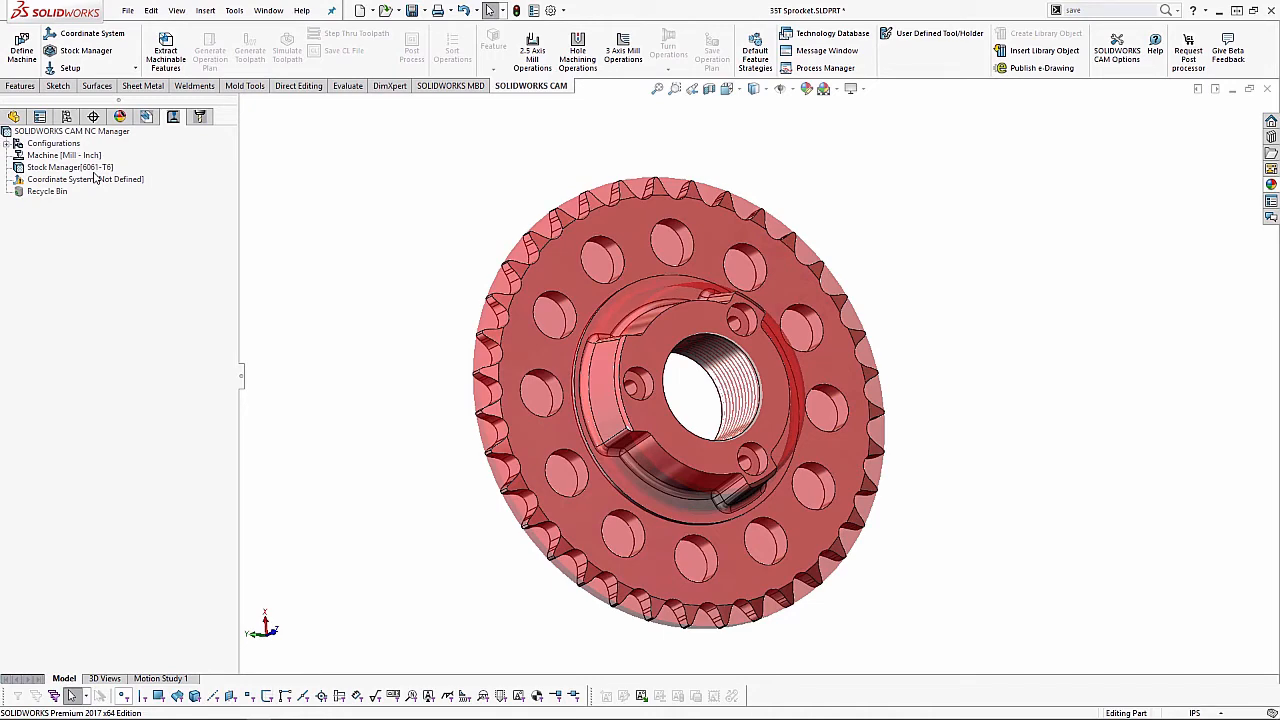
- Define a user-defined fixture coordinate system with its origin at the top centre point of the stock bounding box
double_click(90, 181)
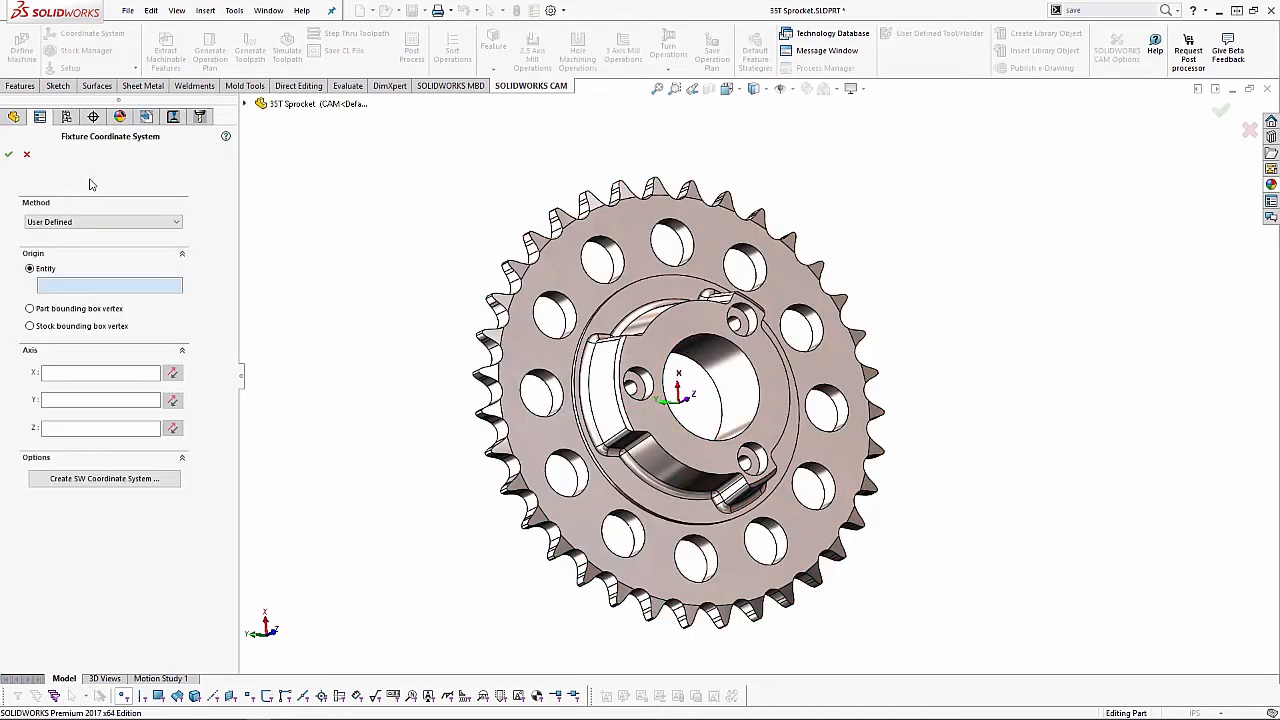
left_click(33, 328)
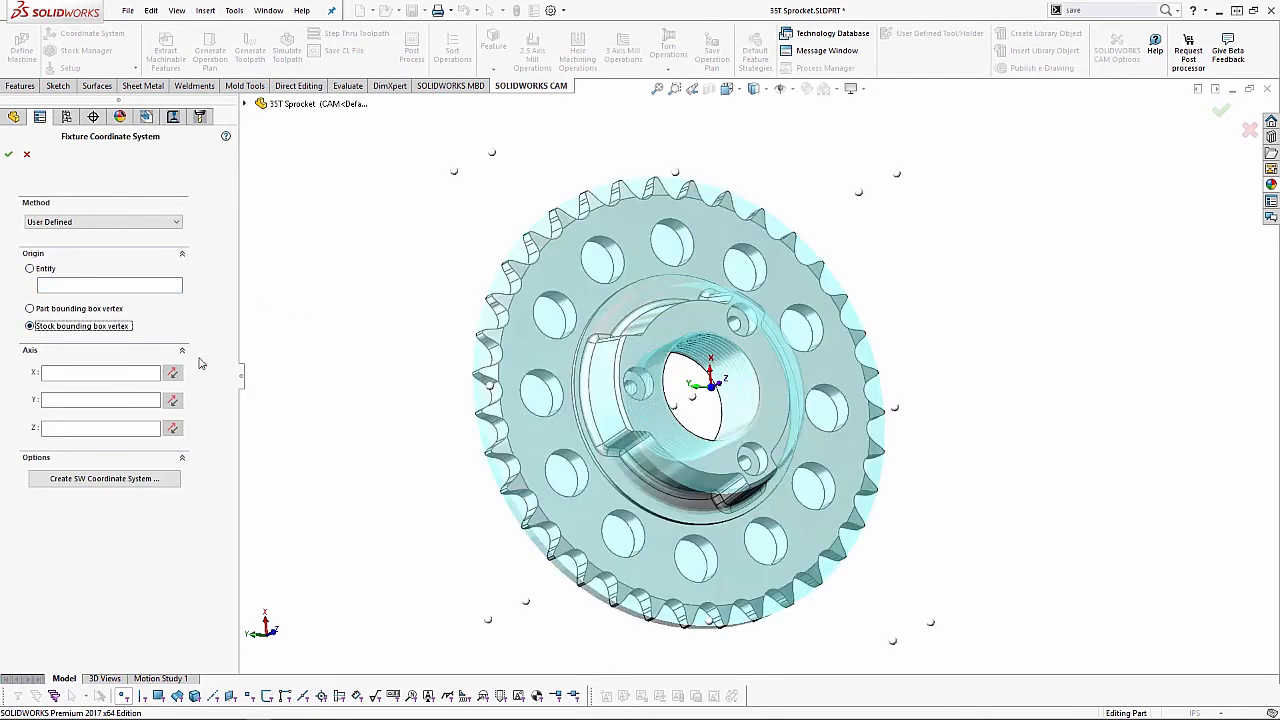
middle_click_drag(542, 378, 525, 355)
middle_click_drag(486, 238, 497, 194)
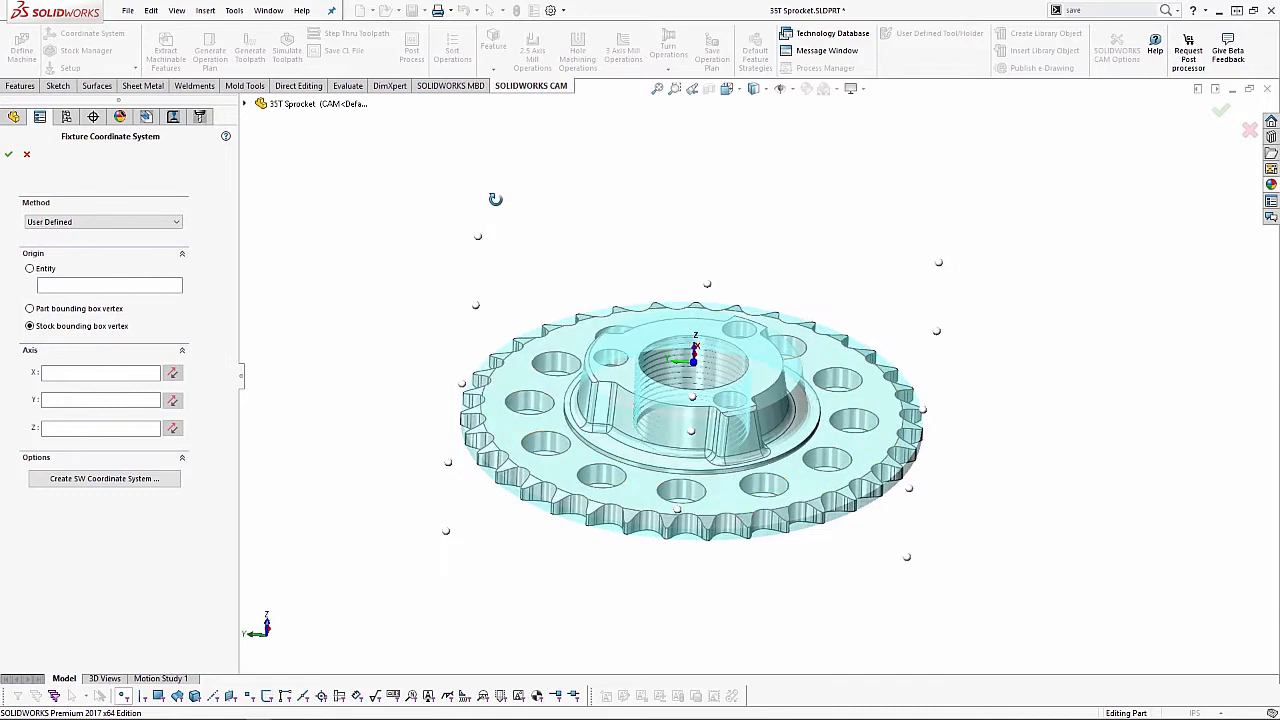
left_click(8, 154)
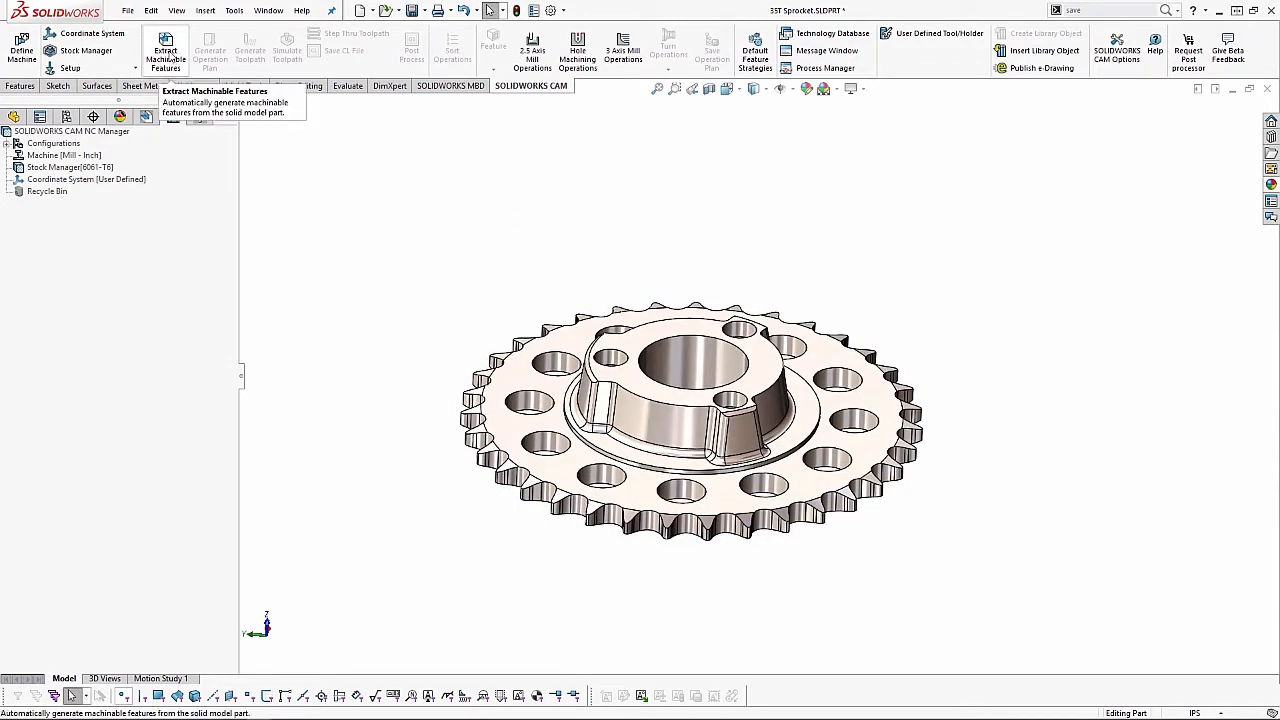
- Extract the machinable milling features from the sprocket model
left_click(168, 55)
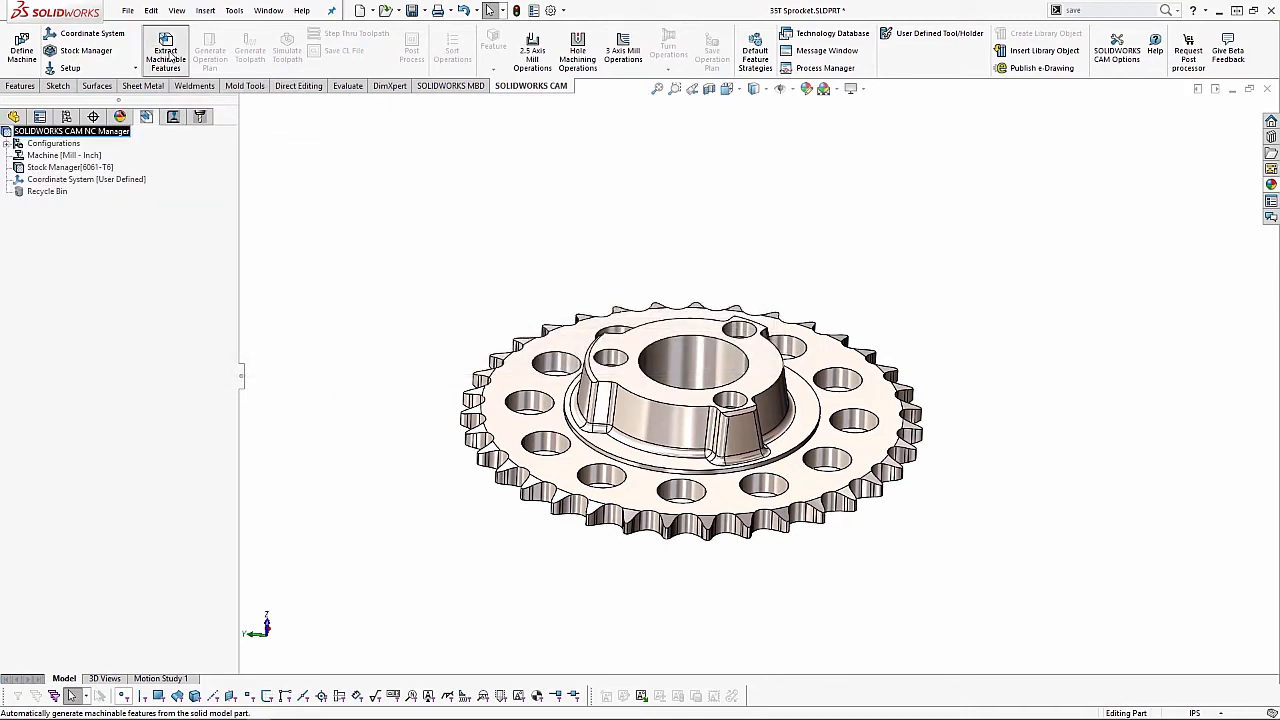
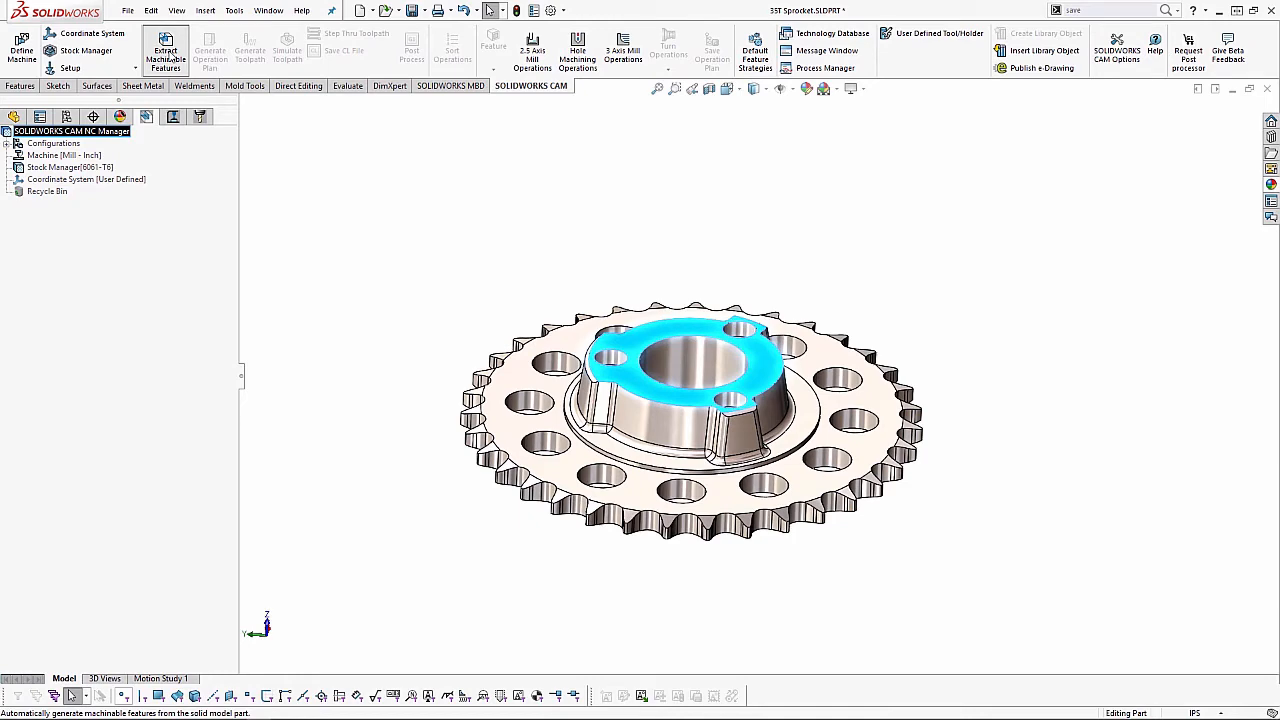
left_click(166, 52)
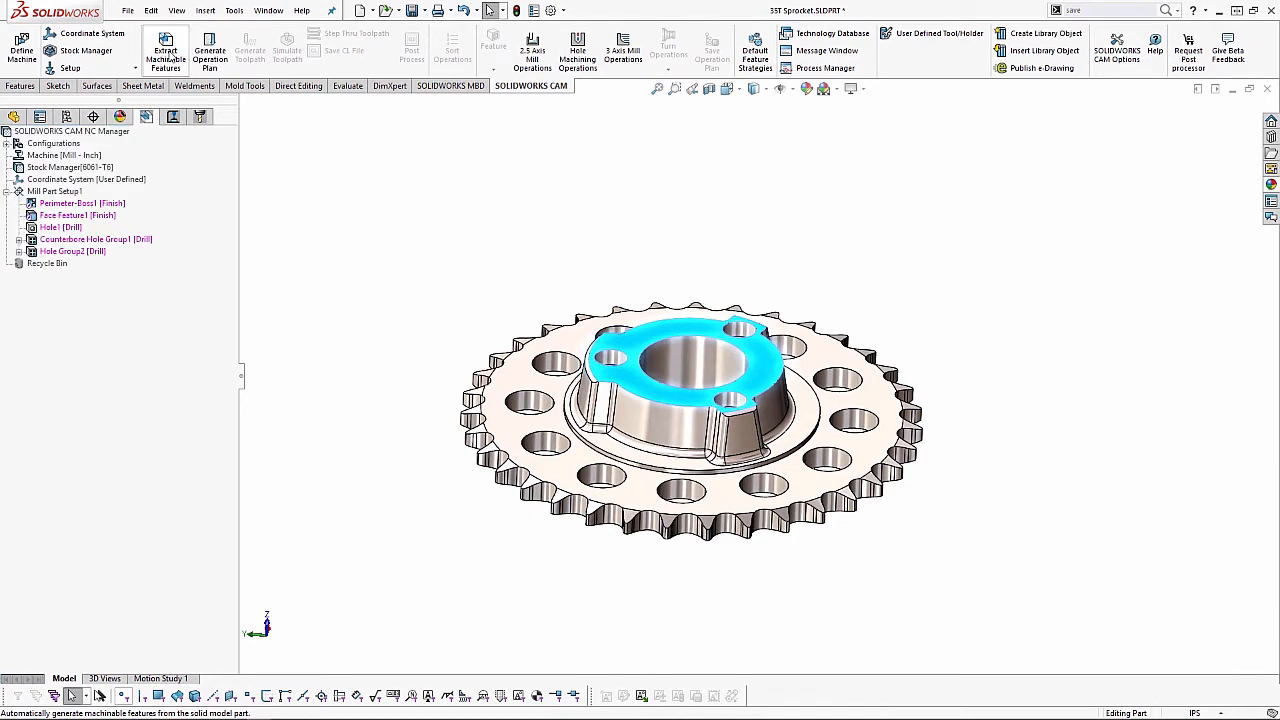
- Examine each extracted feature of Mill Part Setup1 on the model: perimeter boss, face, centre hole, counterbore group and lightening hole group
left_click(54, 191)
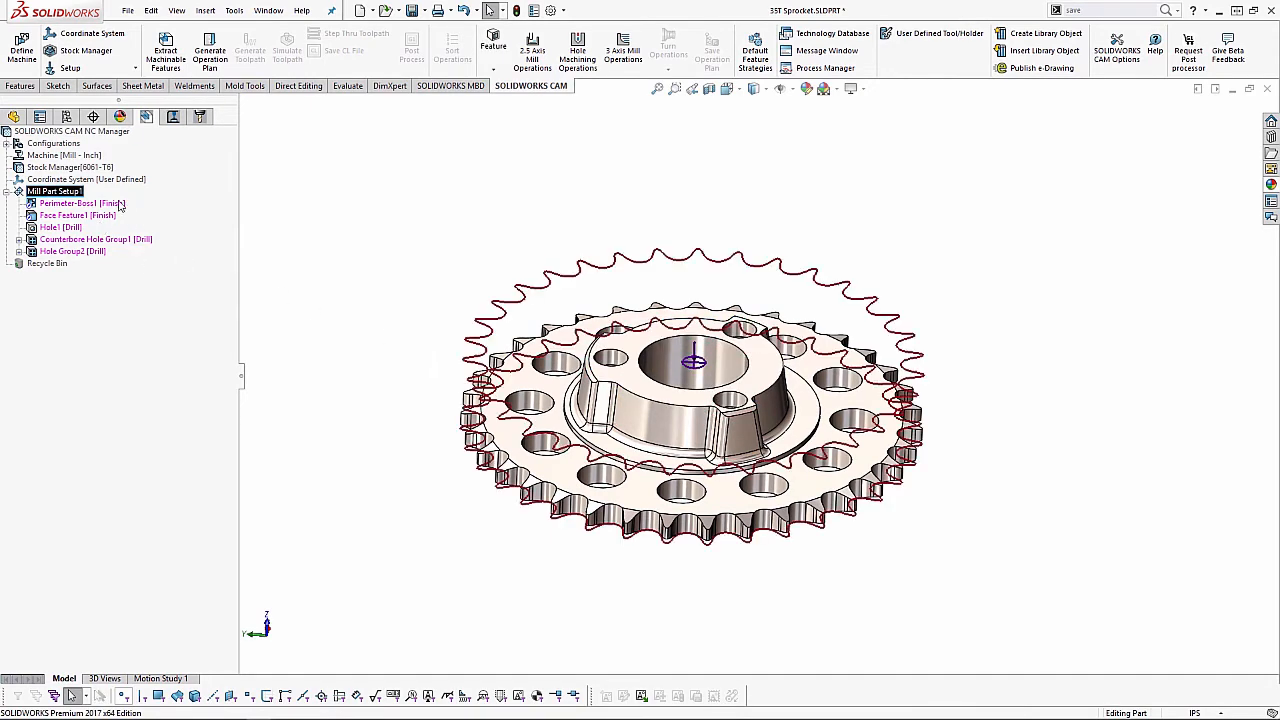
left_click(110, 205)
mouse_move(393, 347)
middle_mouse_down()
mouse_move(380, 289)
mouse_move(409, 234)
mouse_move(382, 339)
middle_mouse_up()
left_click(78, 215)
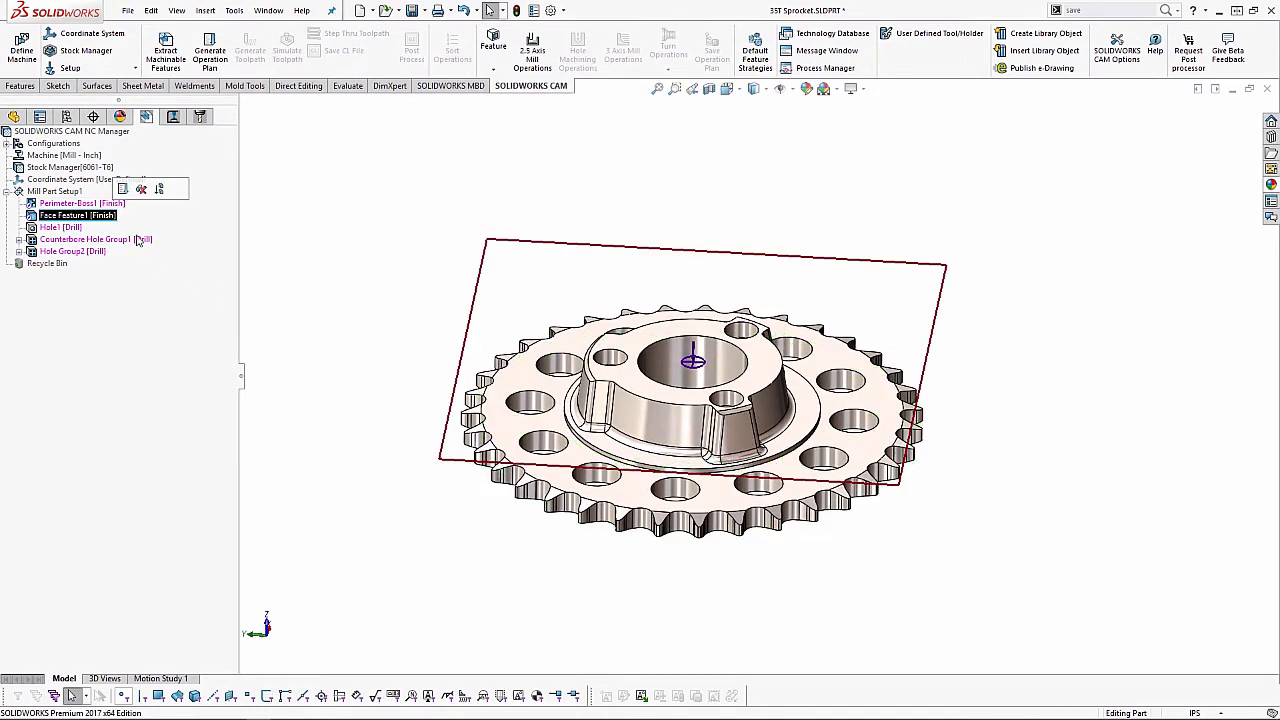
middle_click_drag(352, 296, 346, 263)
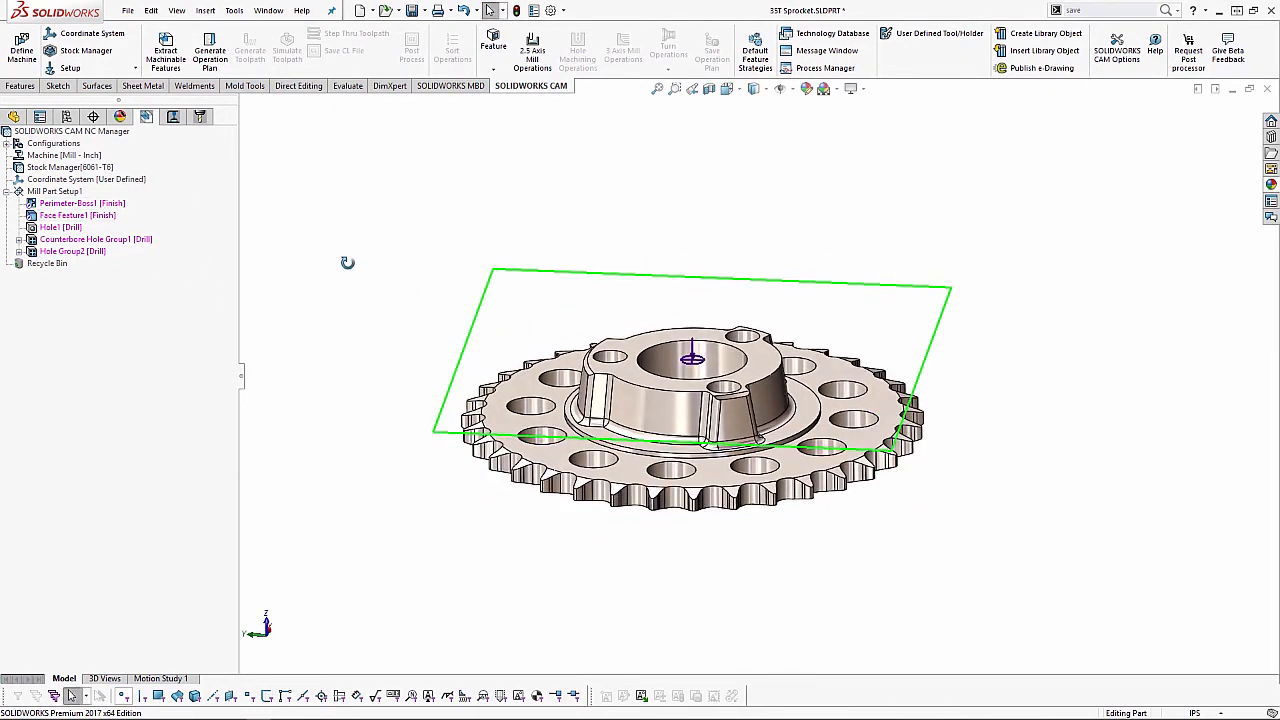
left_click(62, 228)
middle_click_drag(374, 289, 360, 322)
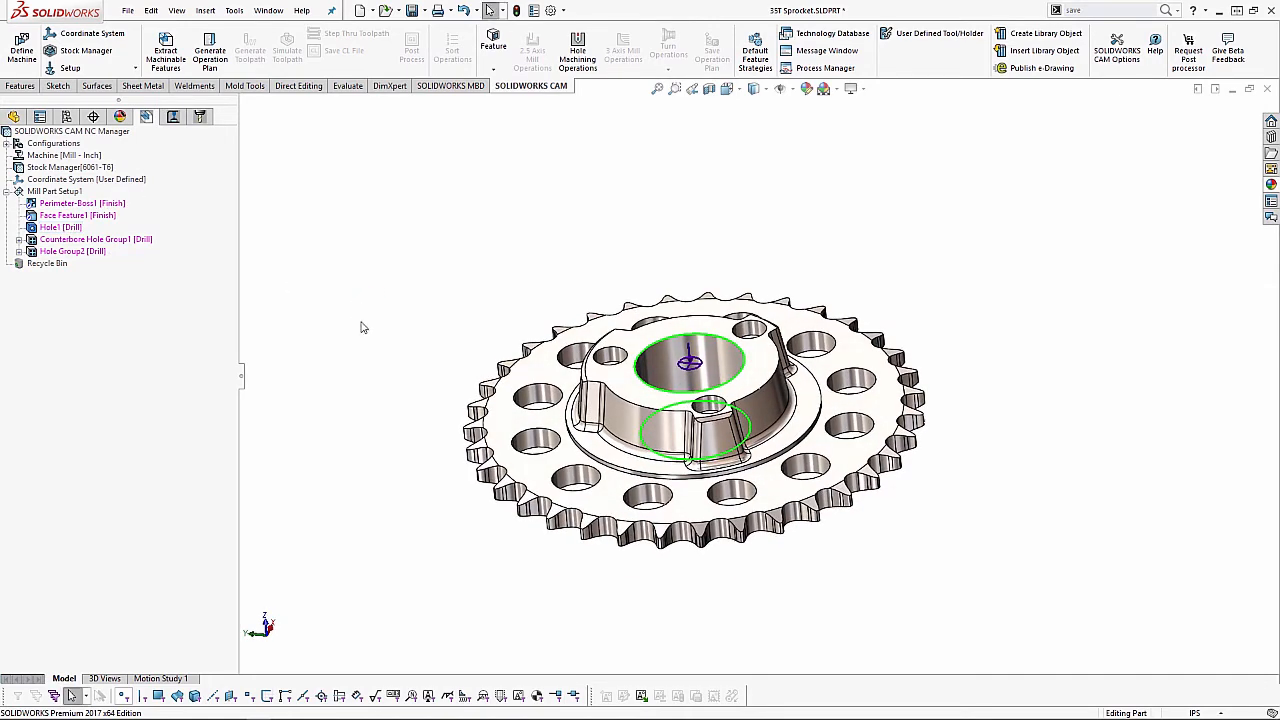
left_click(100, 240)
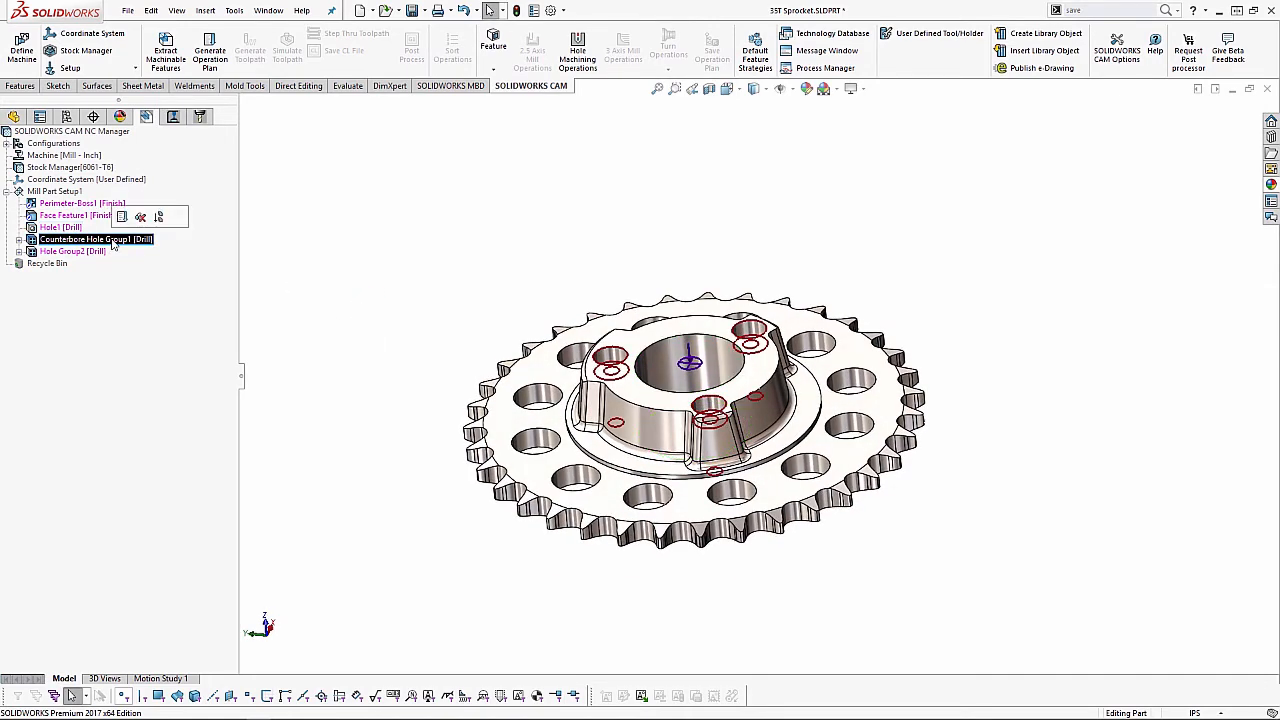
scroll(598, 375, "down", 3)
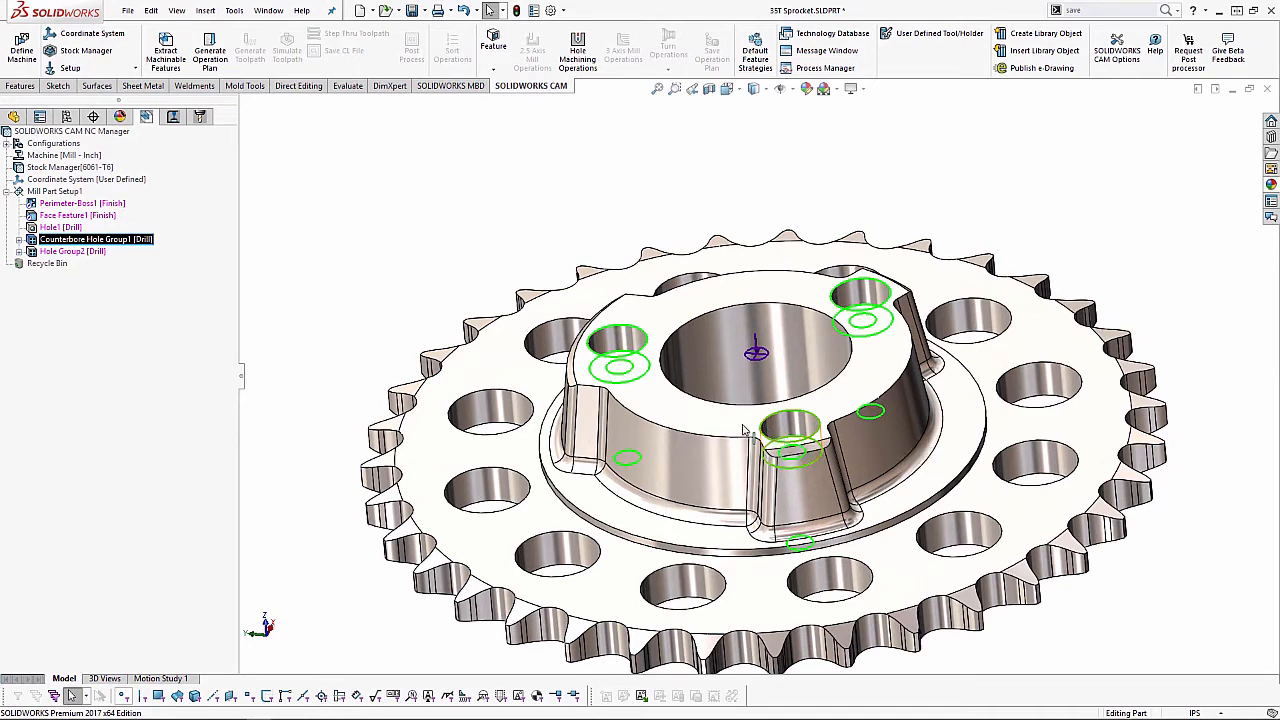
left_click(74, 251)
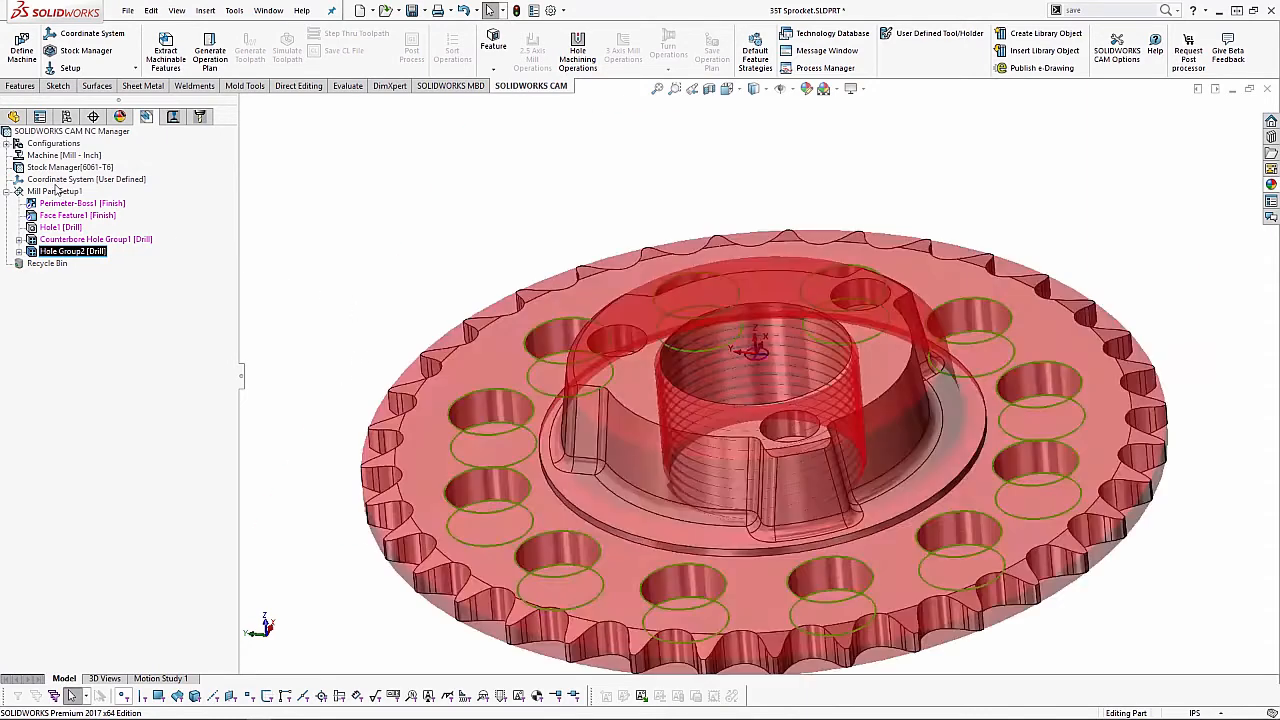
- Delete Face Feature1 and Hole1 from Mill Part Setup1 and collapse the Recycle Bin
left_click(74, 215)
key("Delete")
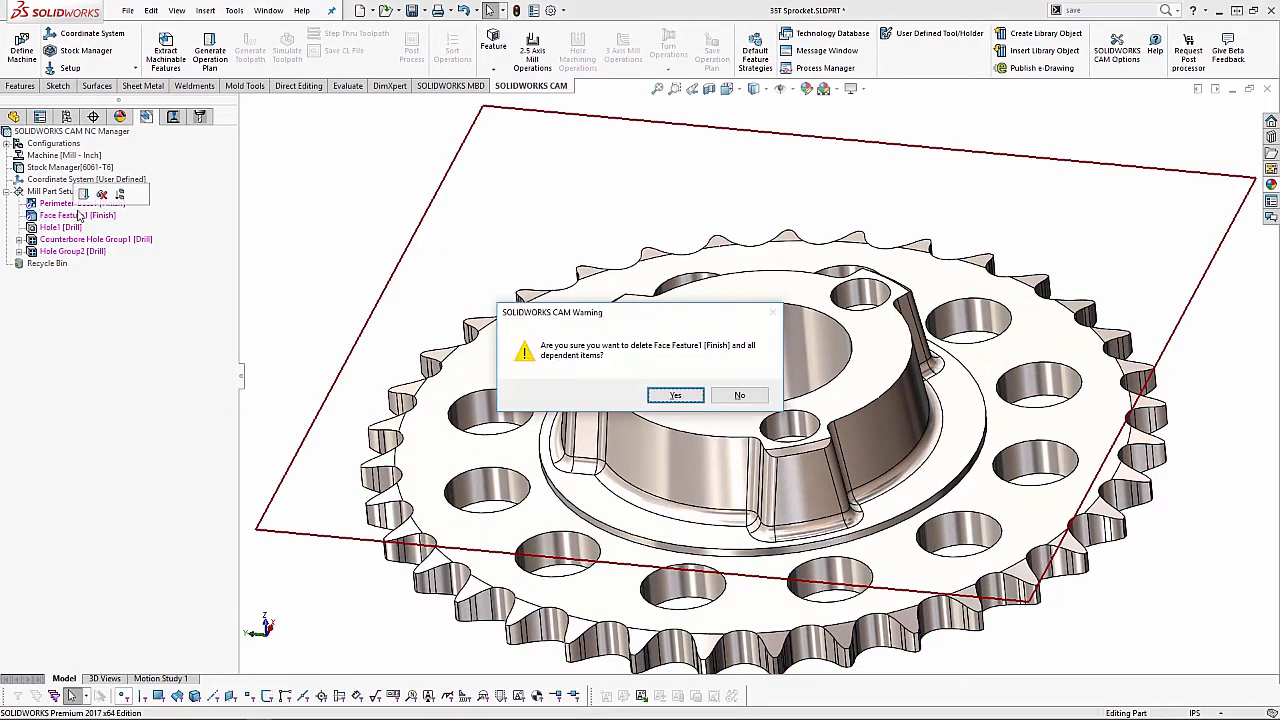
key("Return")
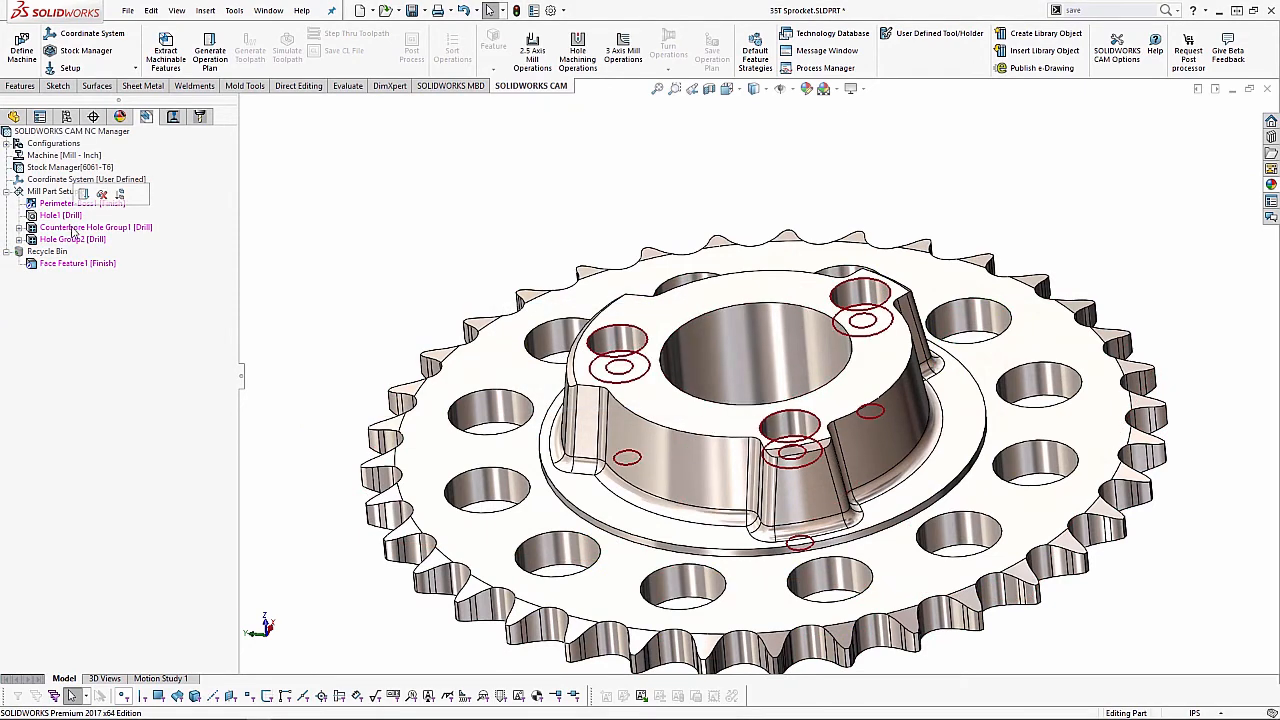
left_click(60, 216)
key("Delete")
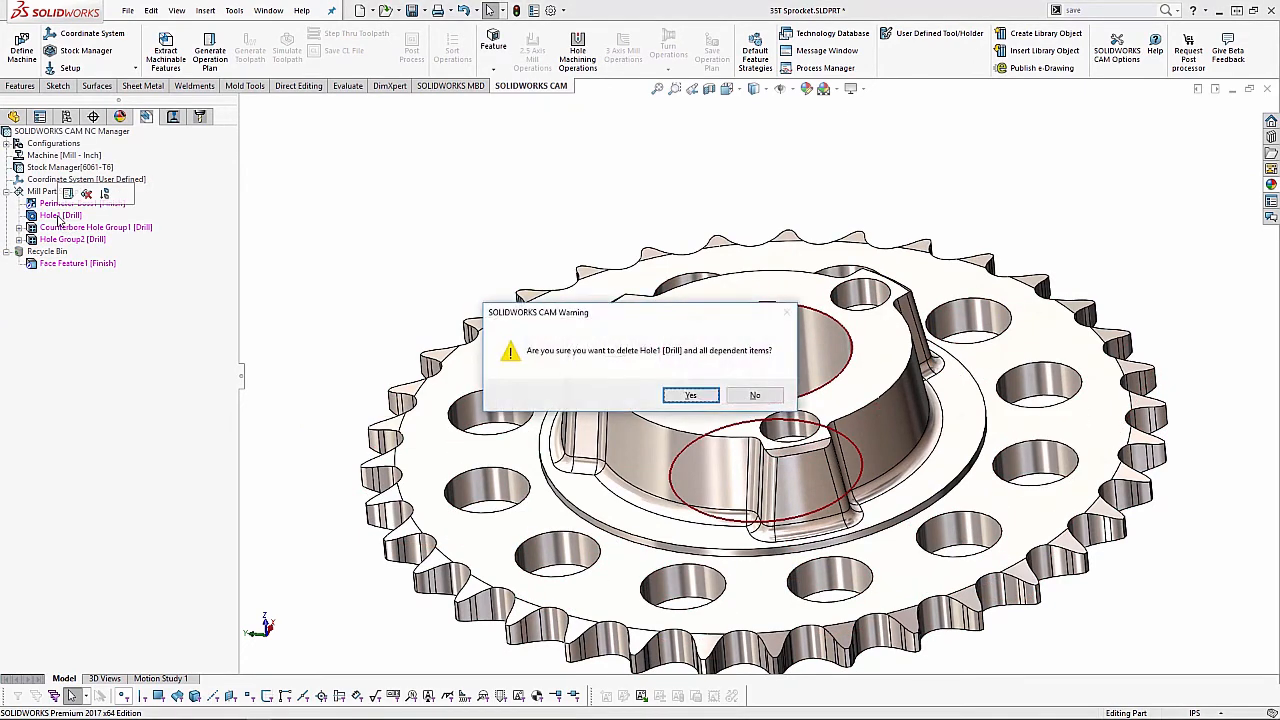
key("Return")
left_click(6, 241)
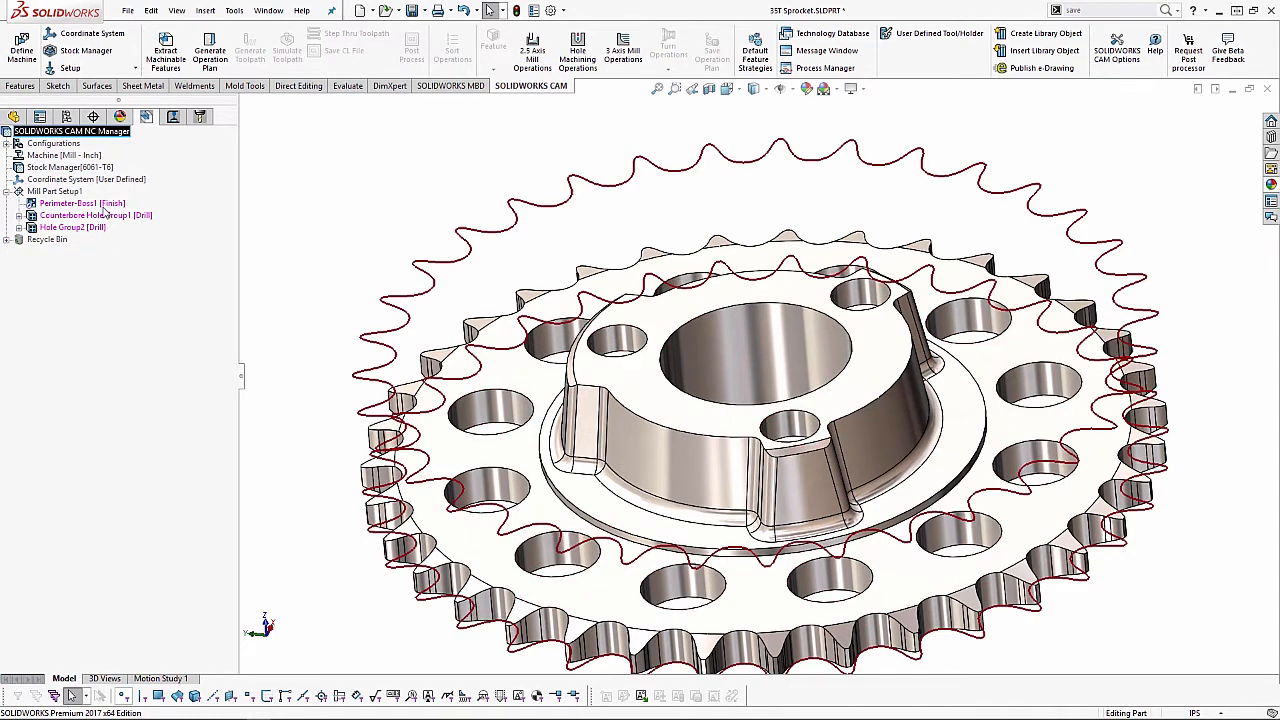
- Inspect the recessed side faces of the hub and compare them with the Perimeter-Boss1 outline
left_click(600, 432)
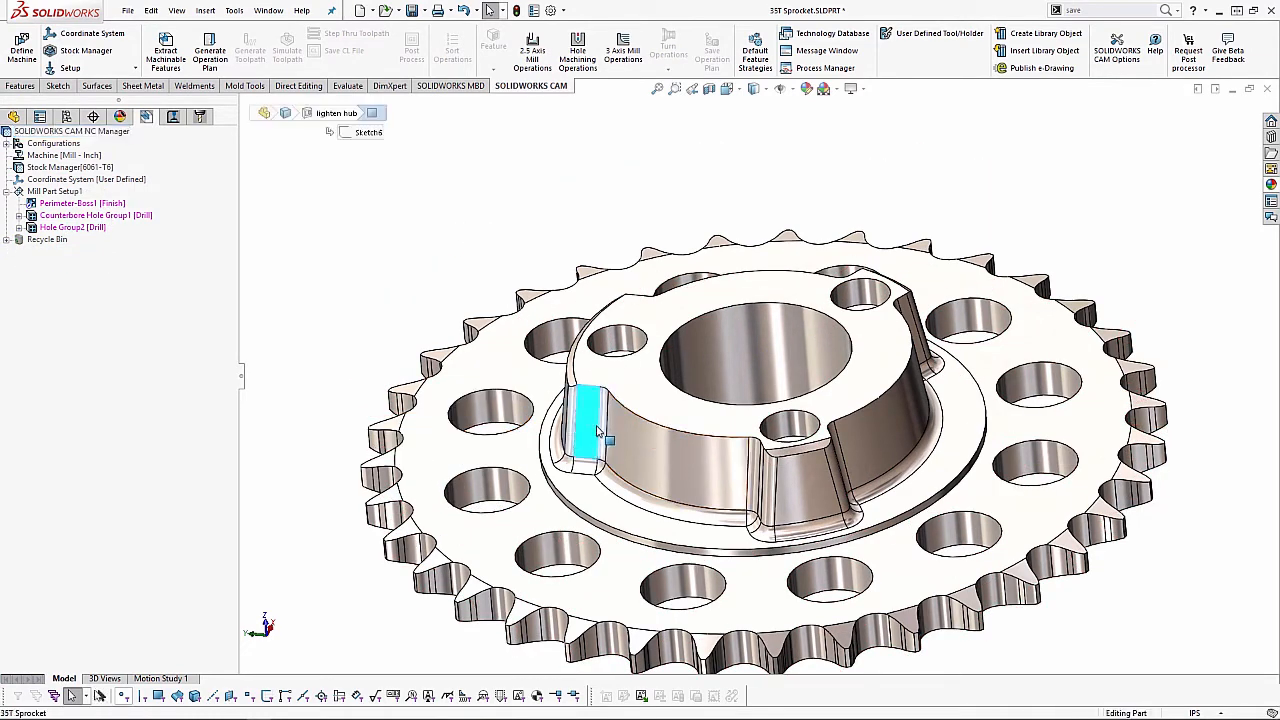
left_click(606, 434, "ctrl")
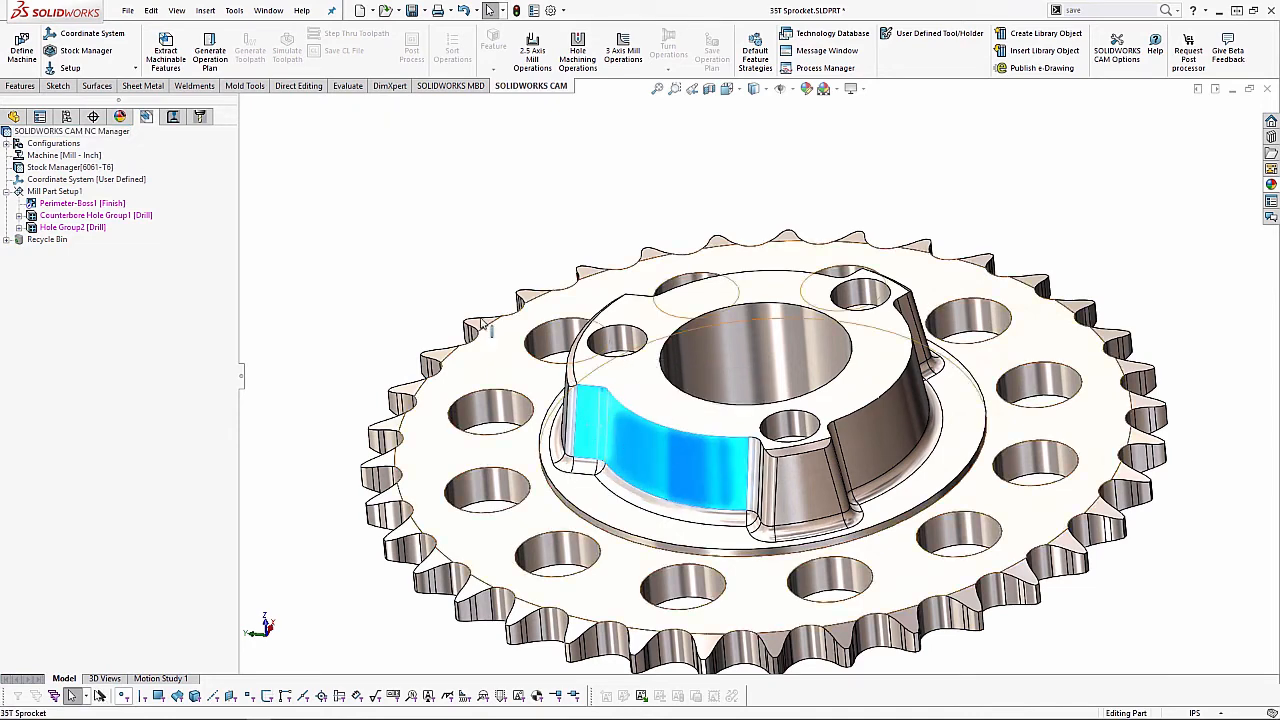
left_click(420, 237)
mouse_move(107, 207)
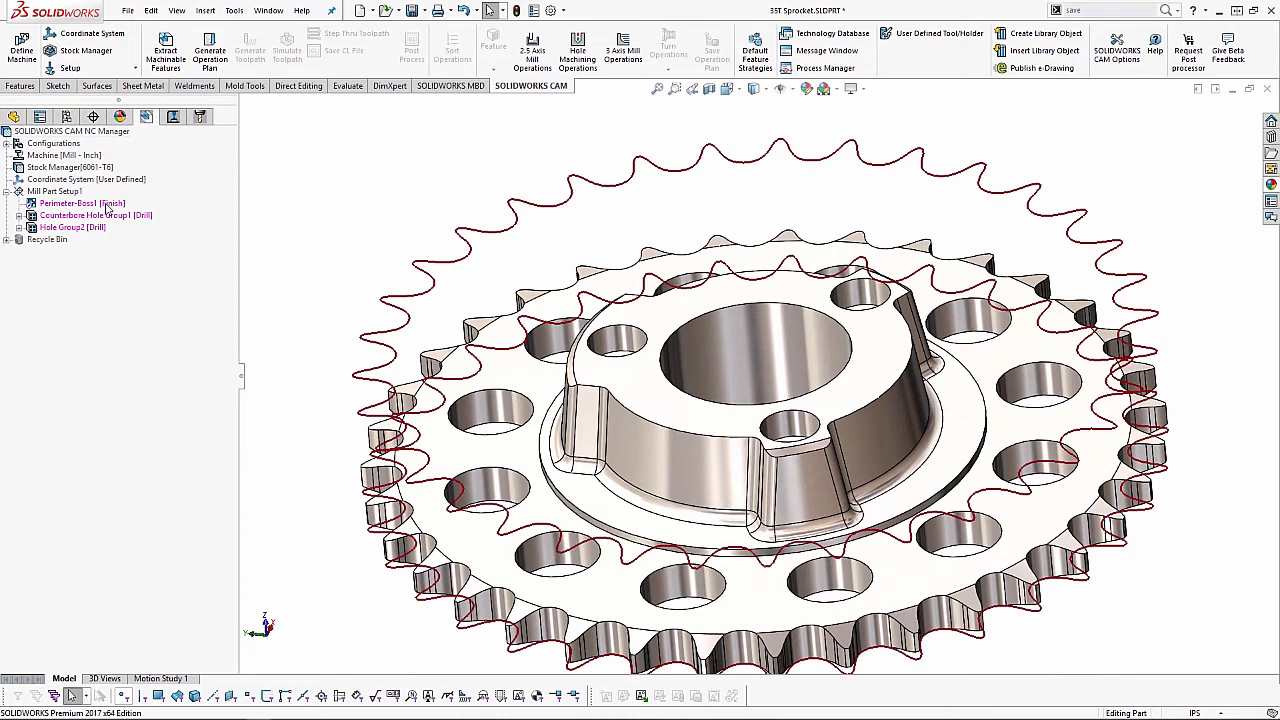
- Generate the operation plan for the remaining mill features and generate the toolpaths of all its operations
left_click(209, 58)
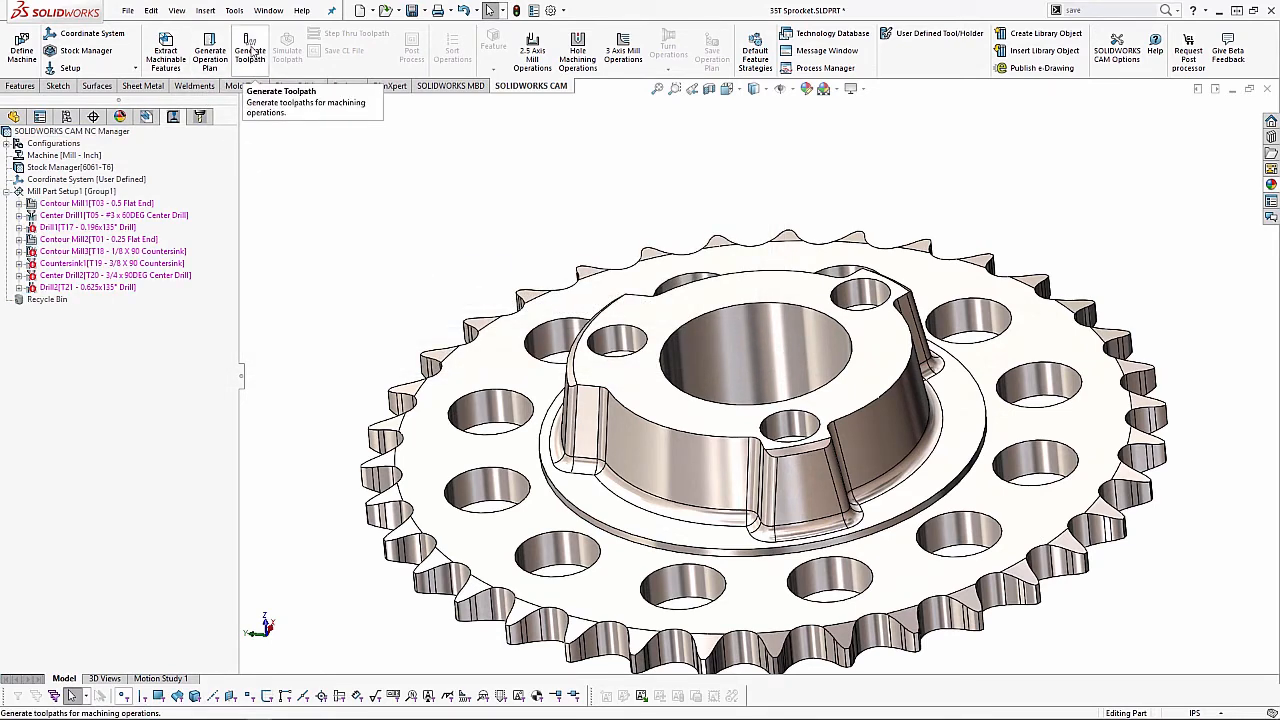
left_click(252, 52)
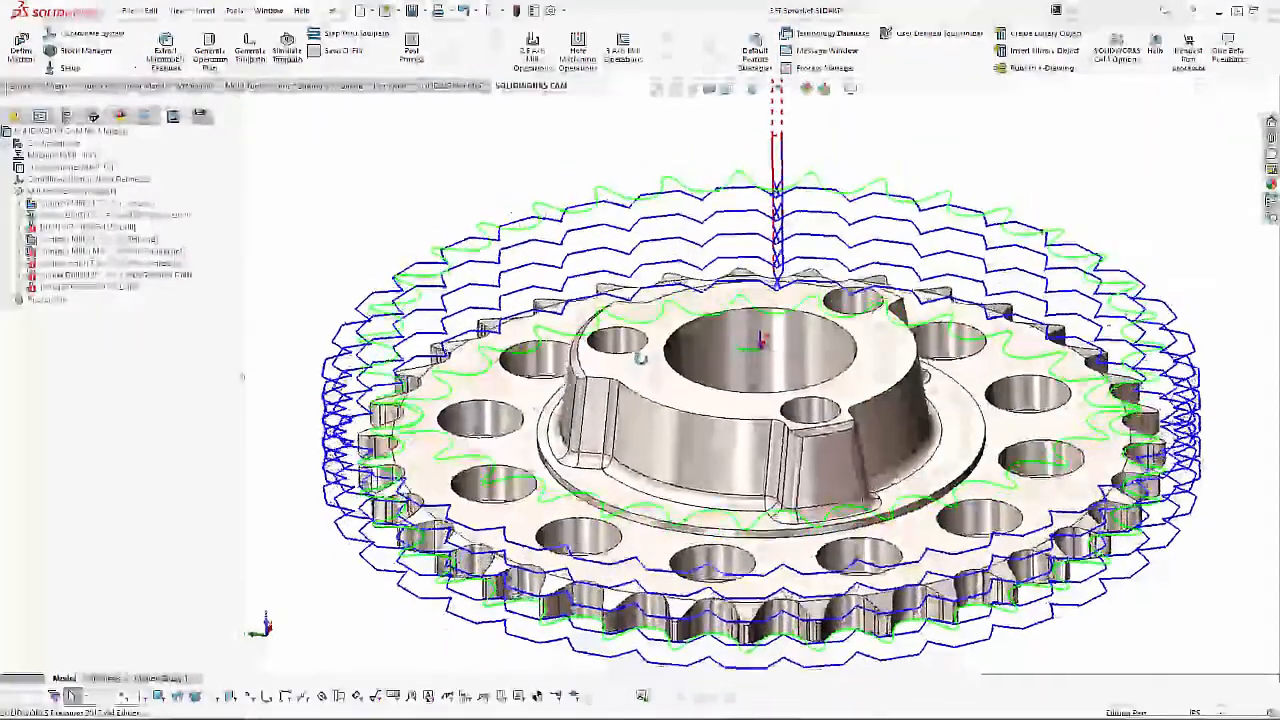
middle_click_drag(641, 358, 646, 330)
scroll(645, 347, "up", 3)
- In Contour Mill1's depth parameters, switch the first cut amount from percentage to a length of 3 in and preview the toolpath
double_click(132, 204)
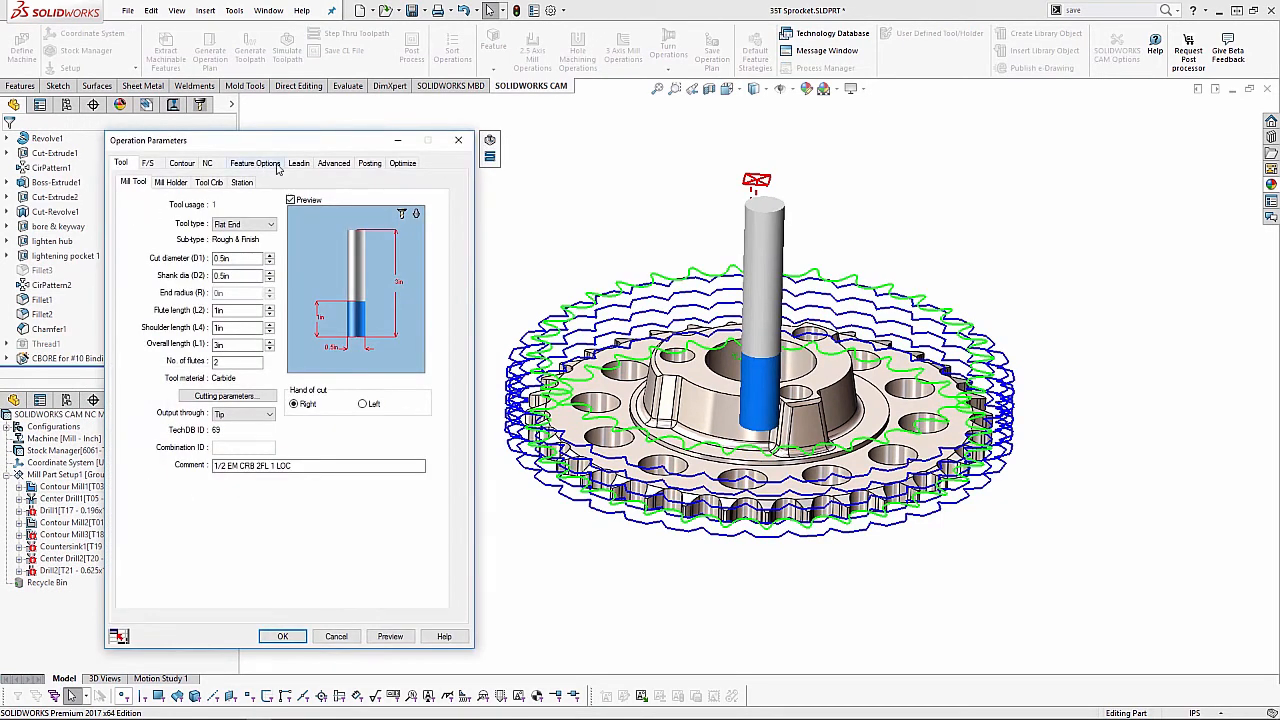
left_click(328, 166)
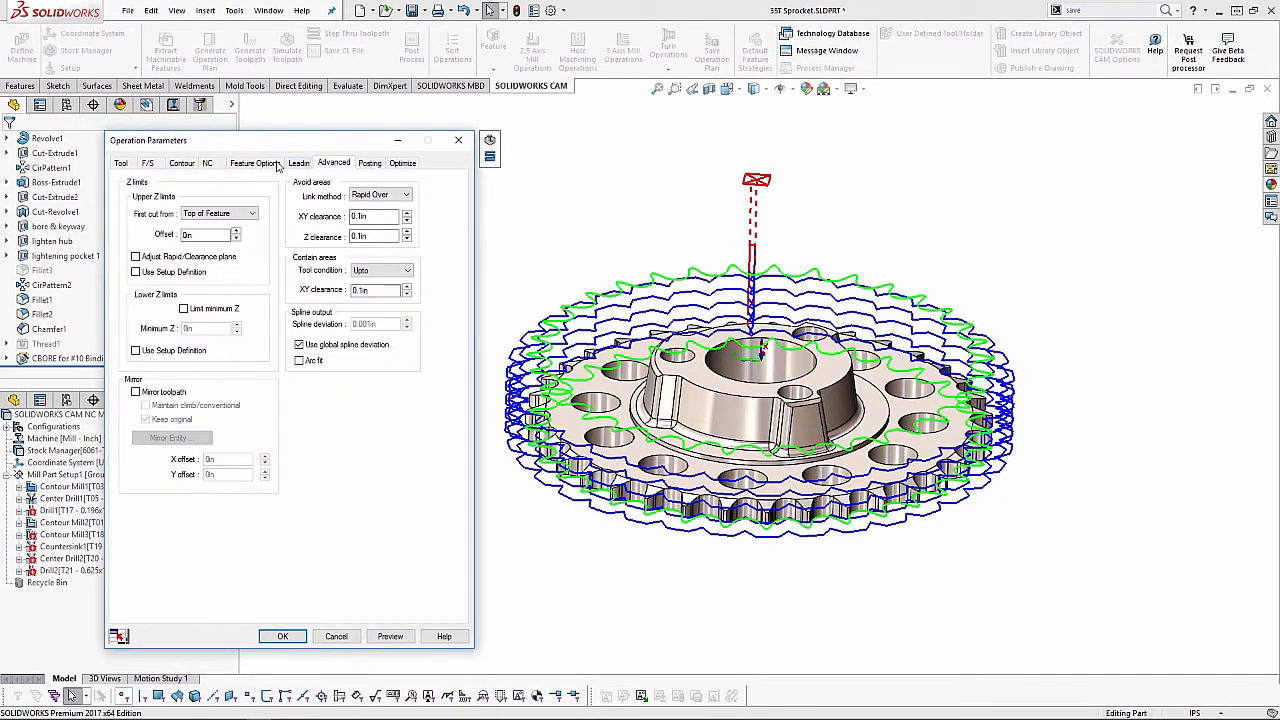
left_click(183, 164)
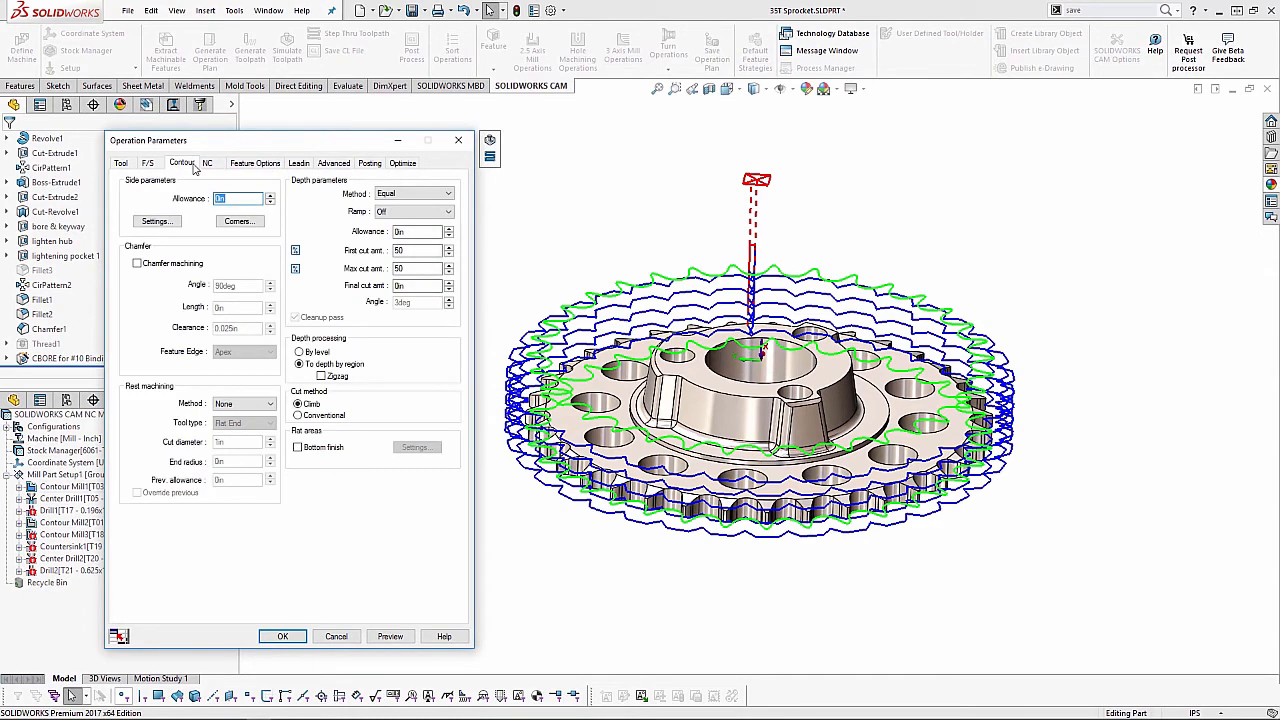
left_click(252, 164)
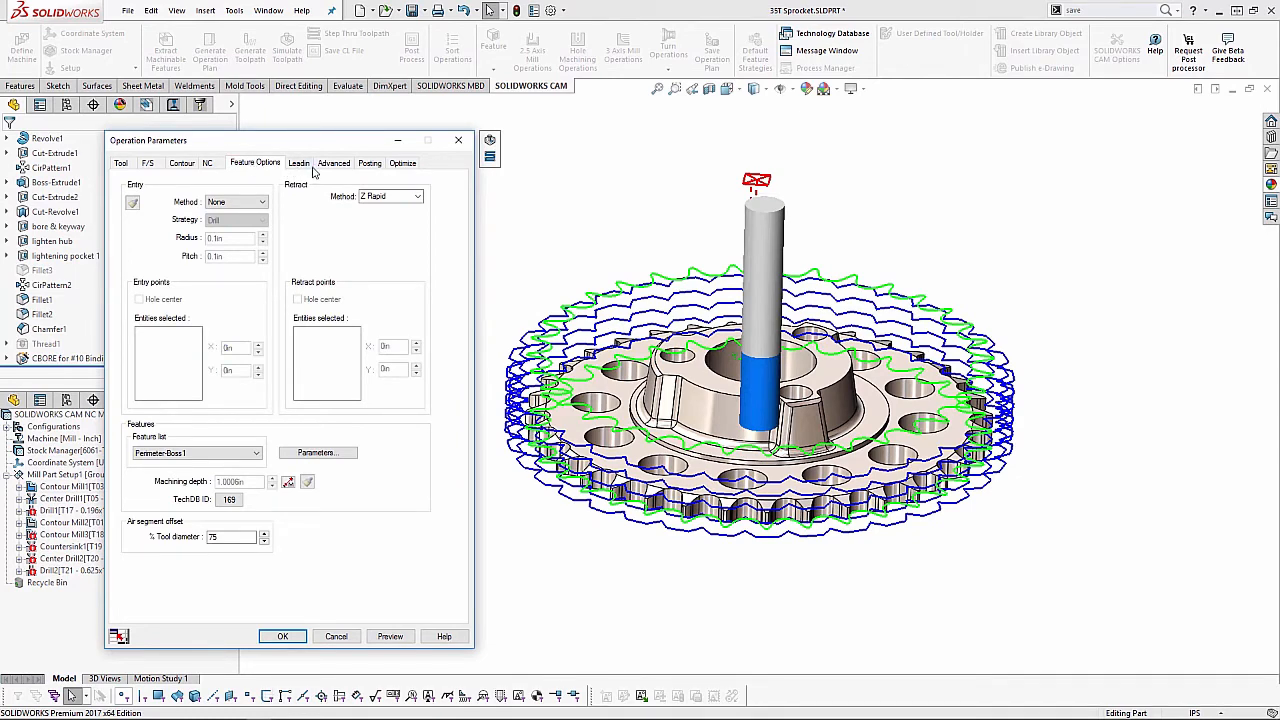
left_click(194, 164)
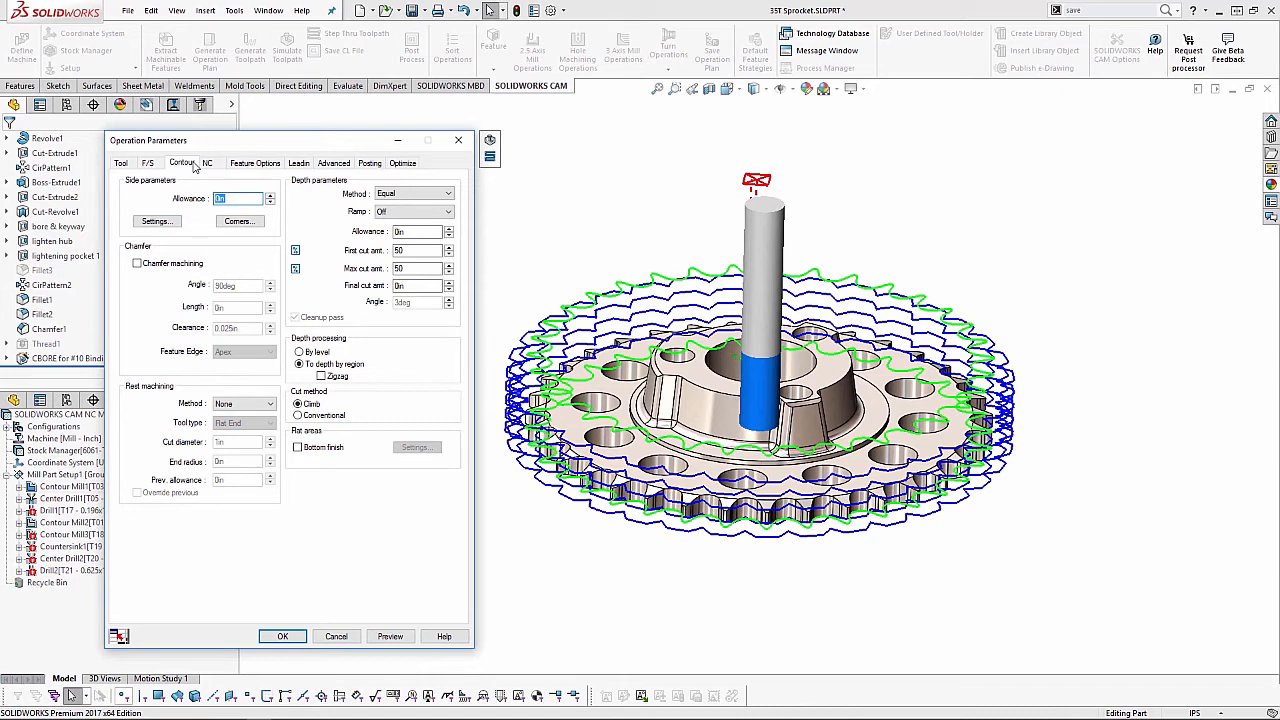
left_click(295, 251)
double_click(424, 250)
type("3")
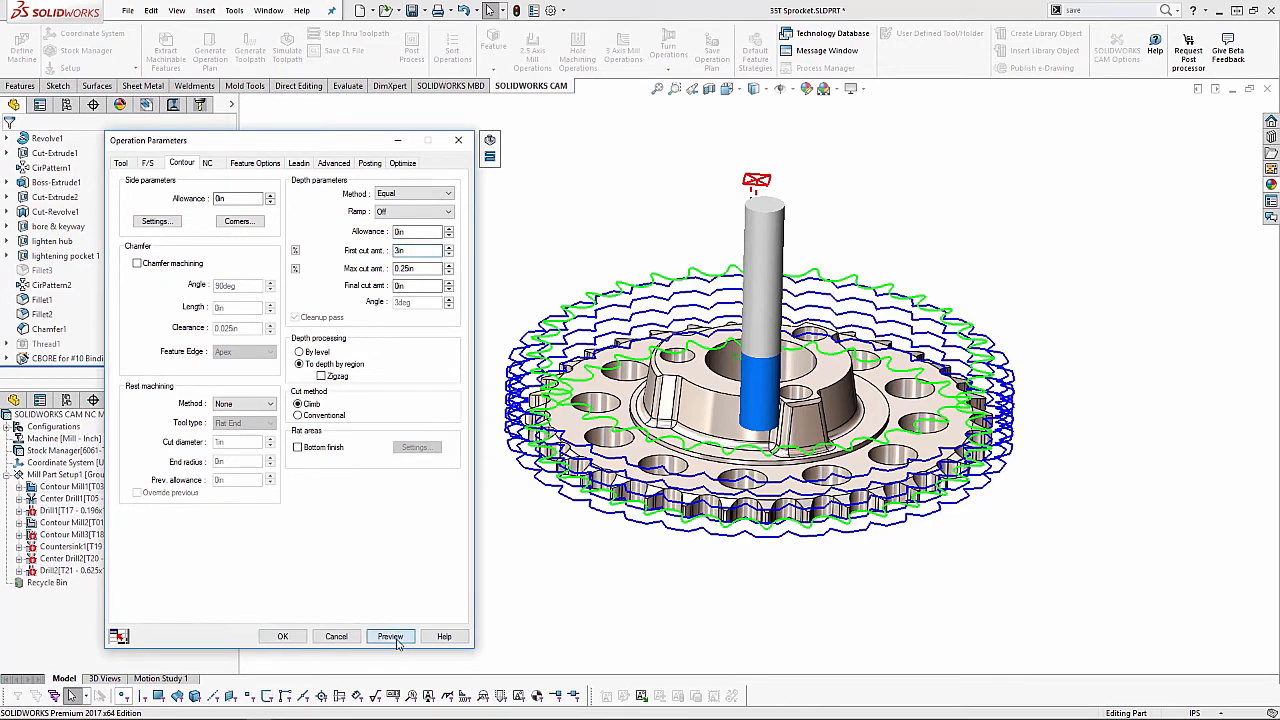
left_click(396, 638)
mouse_move(571, 468)
middle_mouse_down()
mouse_move(566, 385)
mouse_move(563, 462)
middle_mouse_up()
left_click(462, 146)
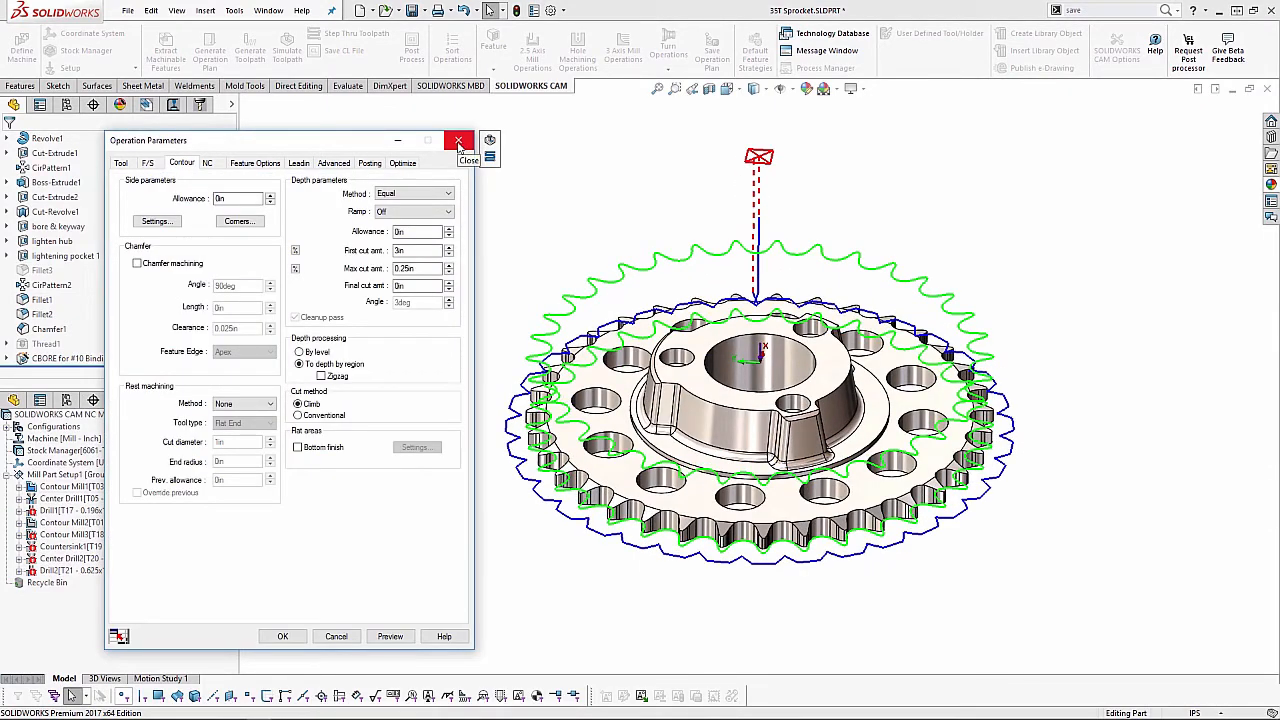
- Set the machining depth of Perimeter-Boss1 to 1.02 in, preview the toolpath and check the tool against the teeth
left_click(265, 168)
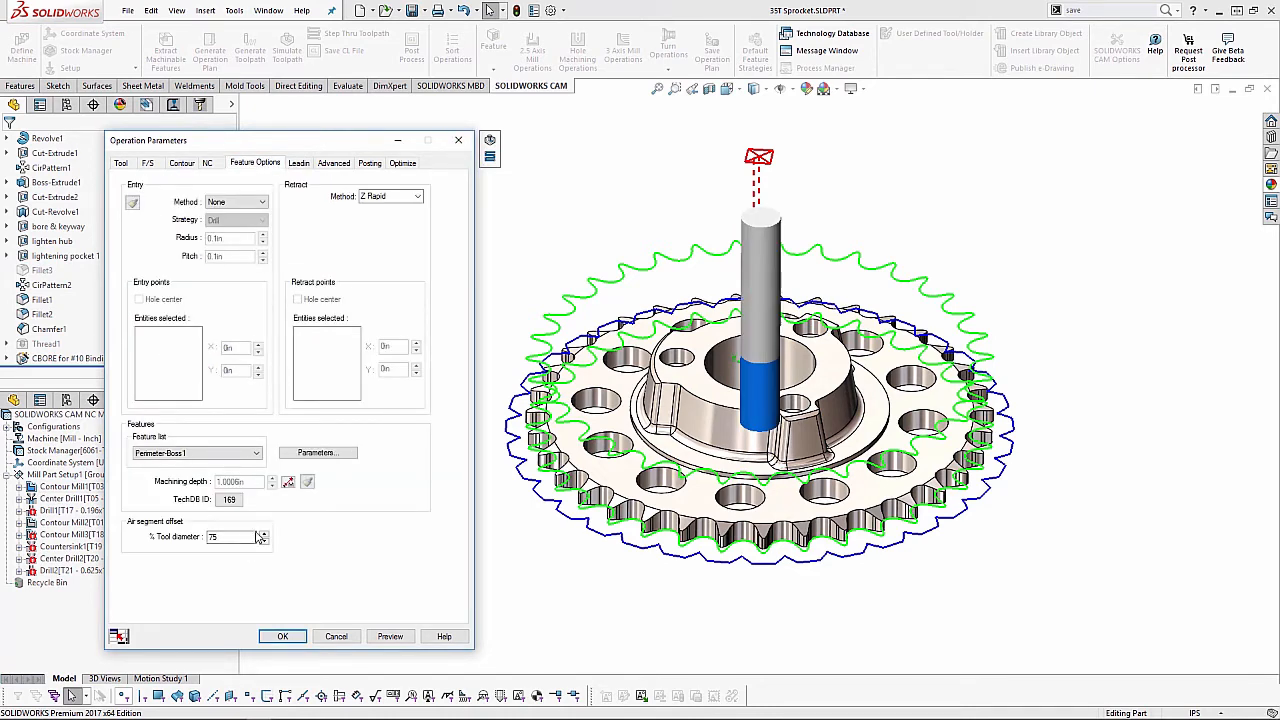
double_click(232, 482)
left_click_drag(229, 482, 268, 481)
type("2")
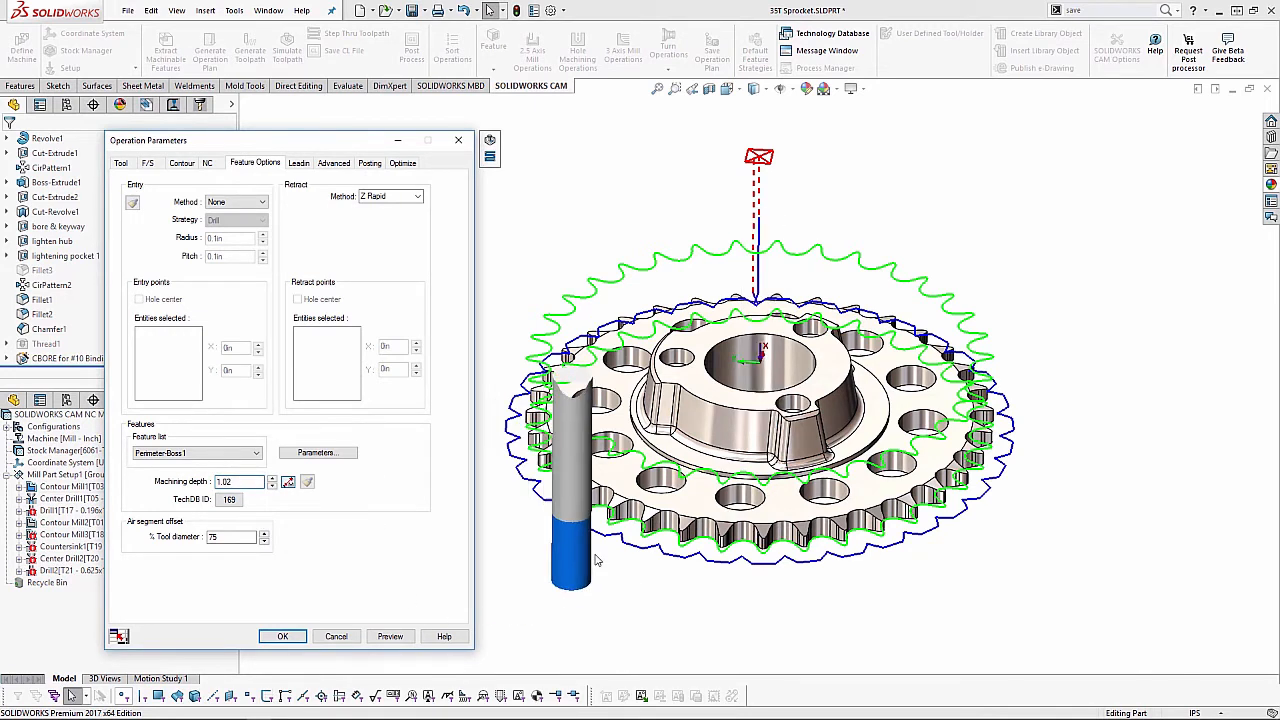
left_click(390, 636)
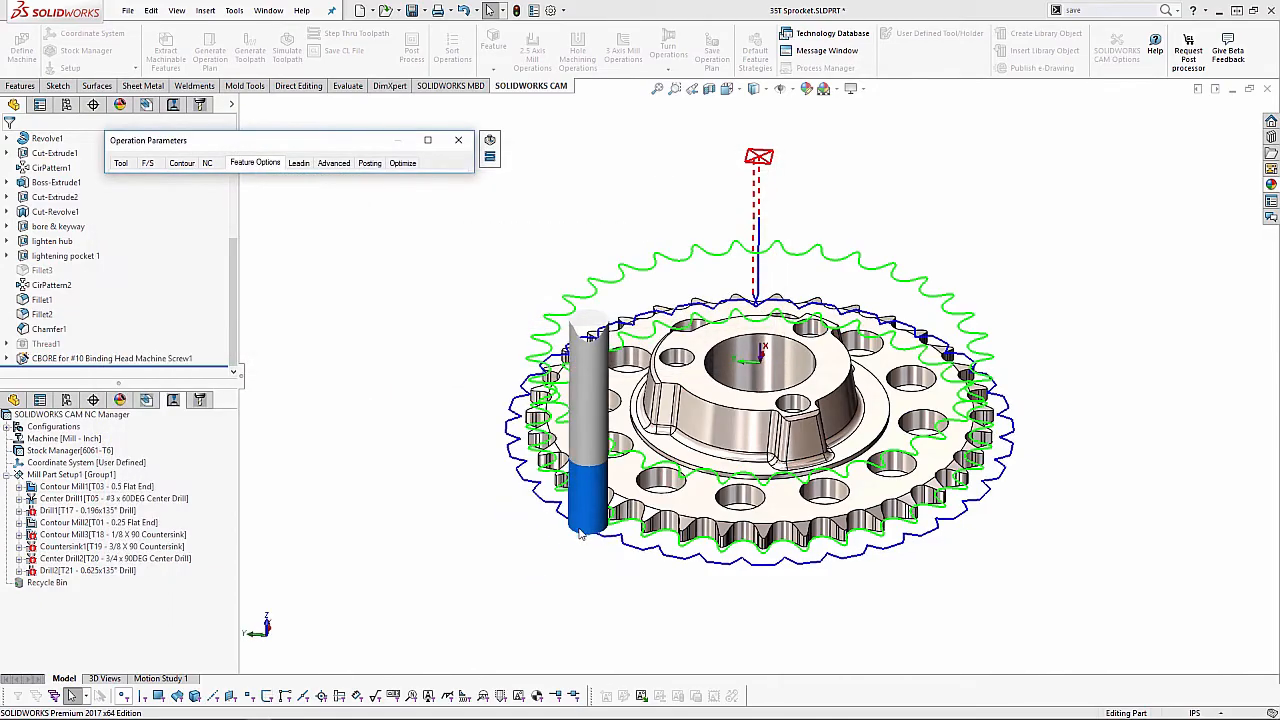
scroll(646, 518, "down", 3)
scroll(646, 520, "down", 2)
middle_click_drag(645, 470, 651, 388)
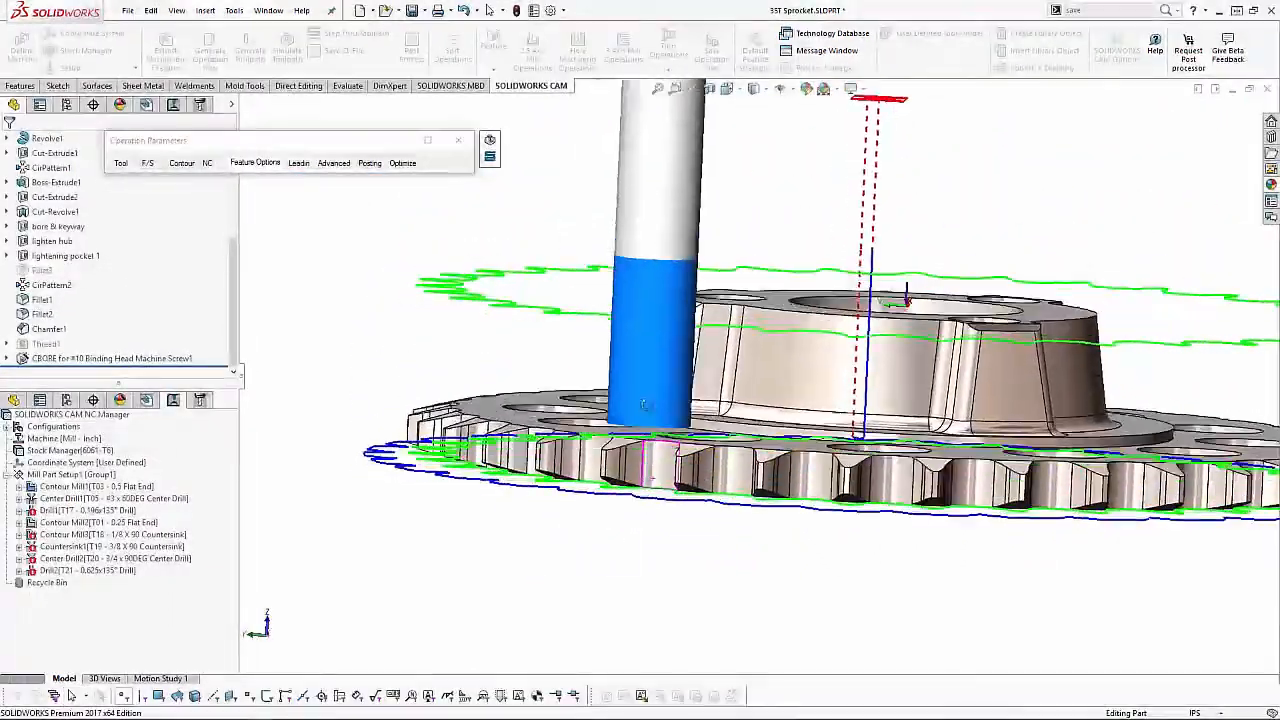
mouse_move(640, 400)
middle_mouse_down()
mouse_move(632, 370)
mouse_move(754, 466)
mouse_move(748, 492)
middle_mouse_up()
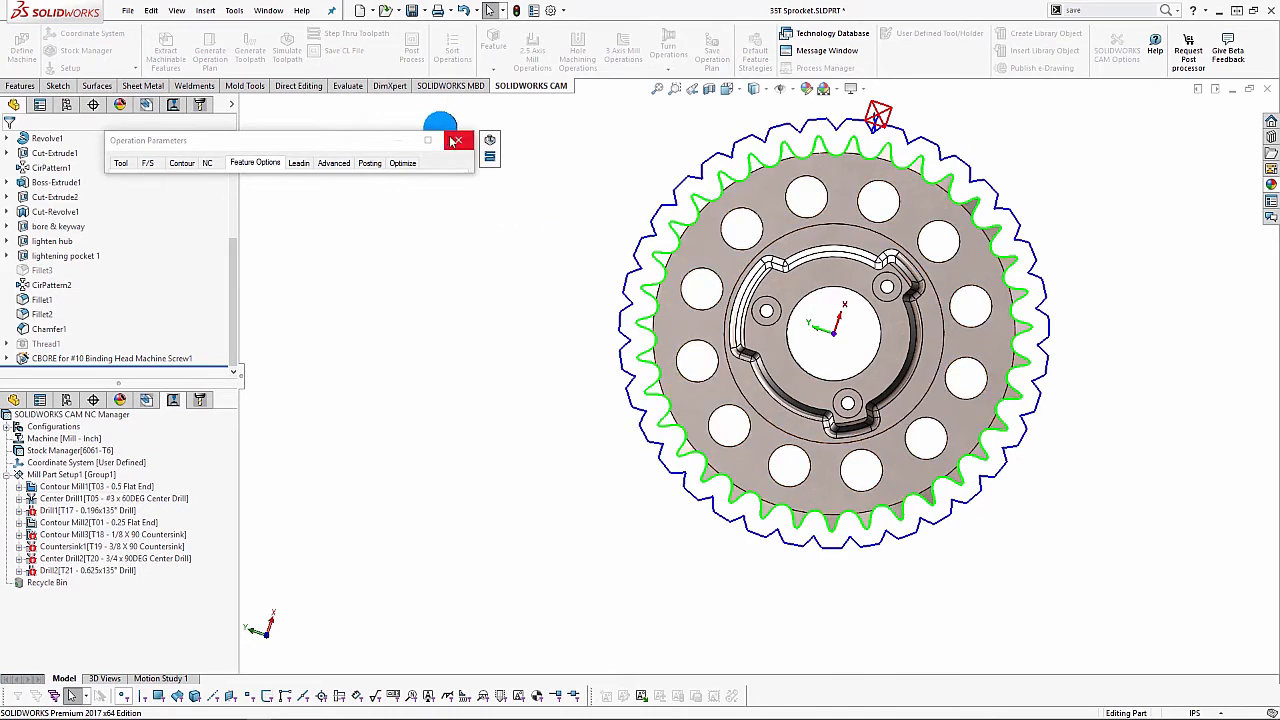
- Replace Contour Mill1's tool with the 1/4 in flat end mill at station 1 of the tool crib and preview the toolpath
mouse_move(220, 147)
left_click(120, 163)
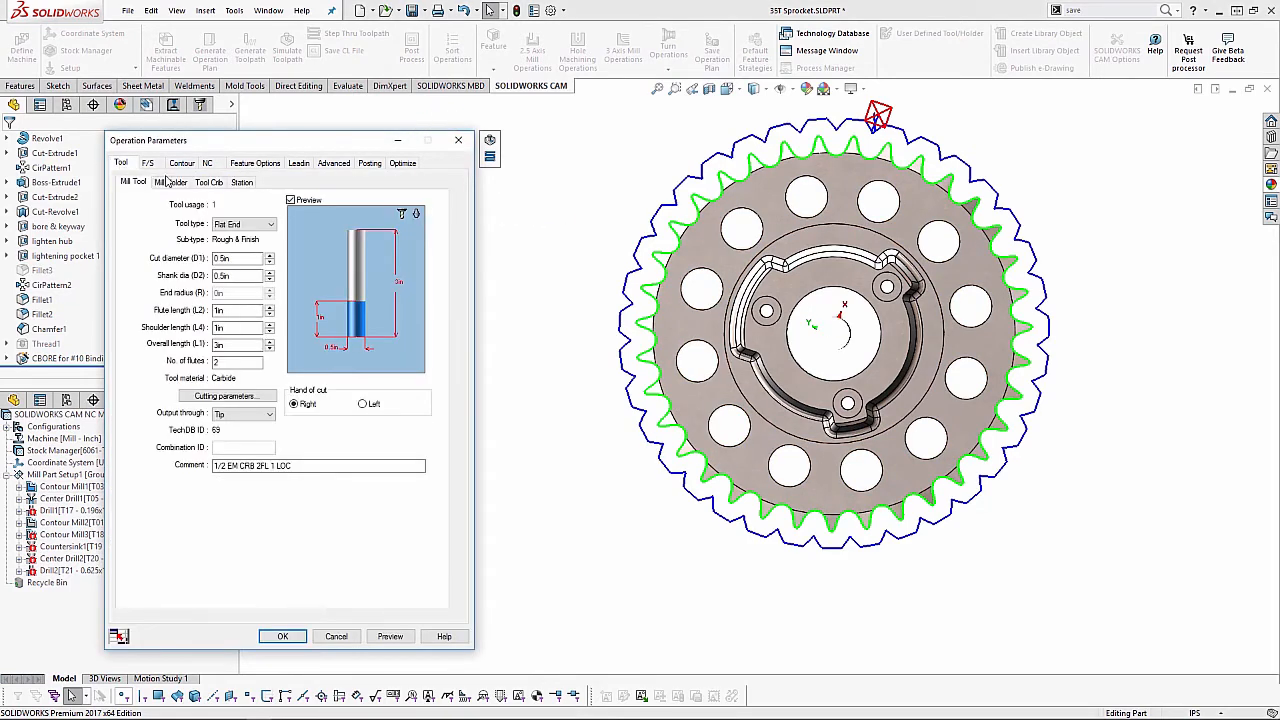
left_click(205, 183)
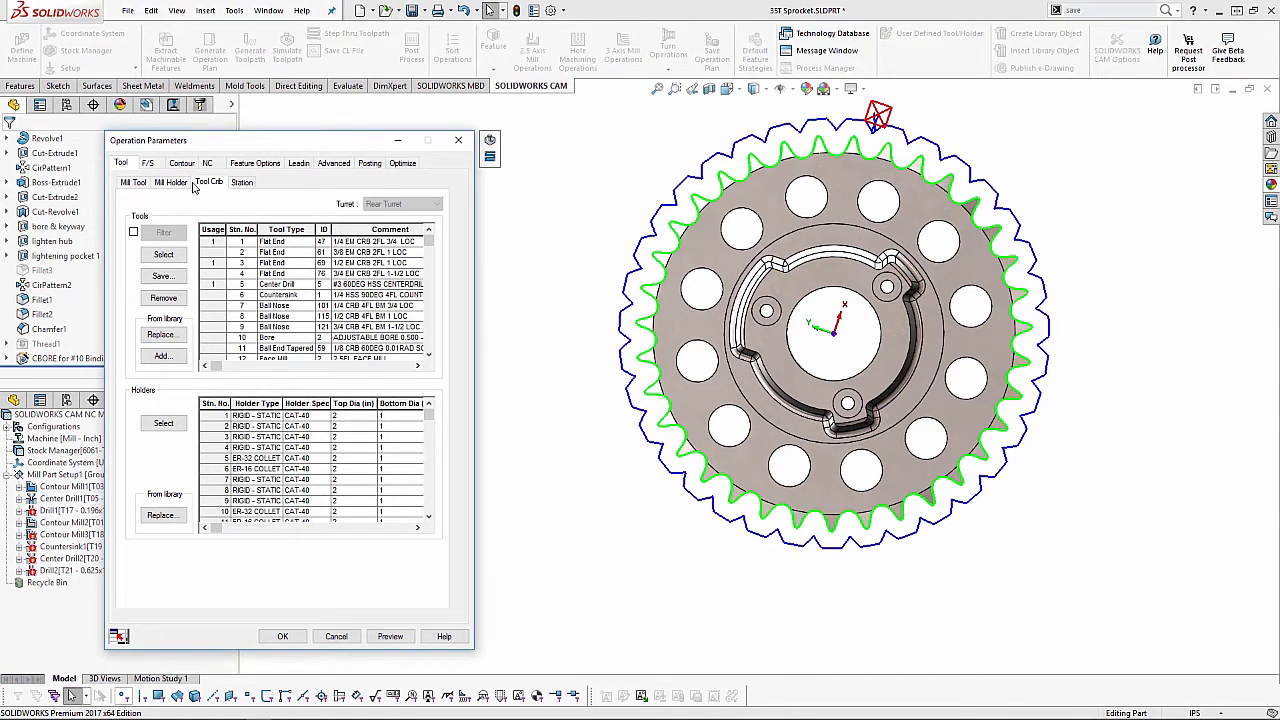
left_click(135, 182)
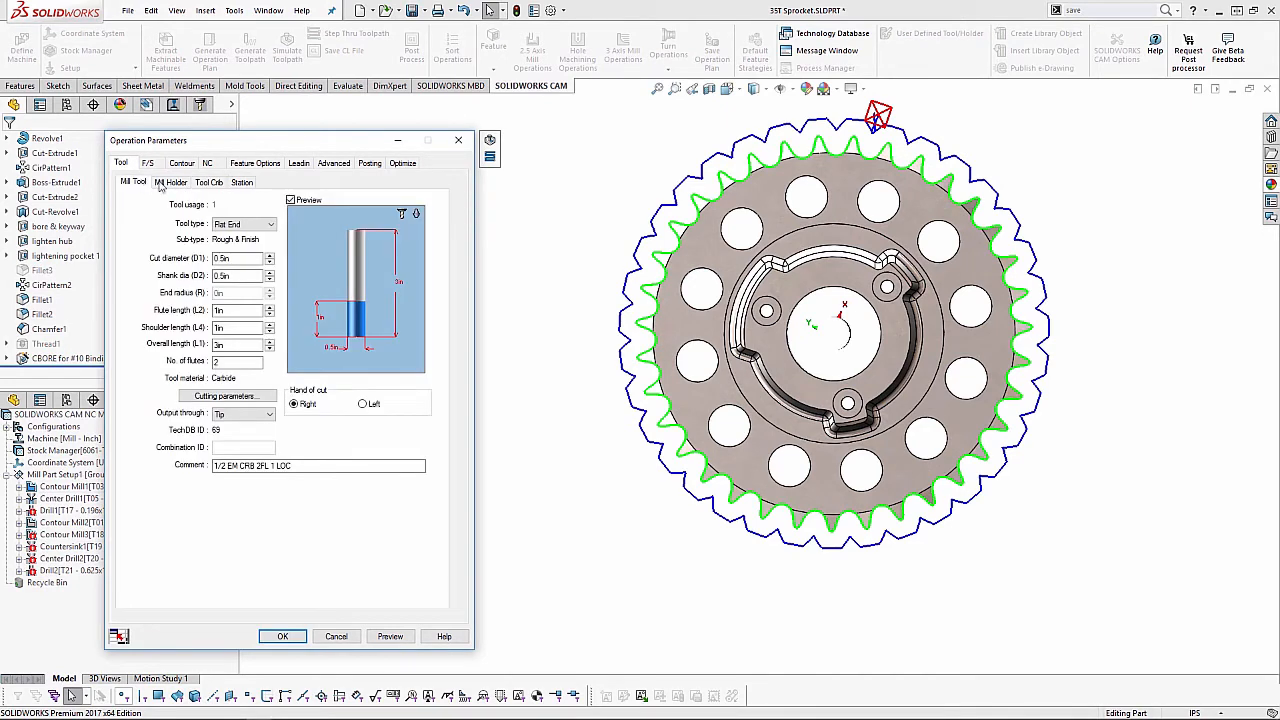
left_click(207, 183)
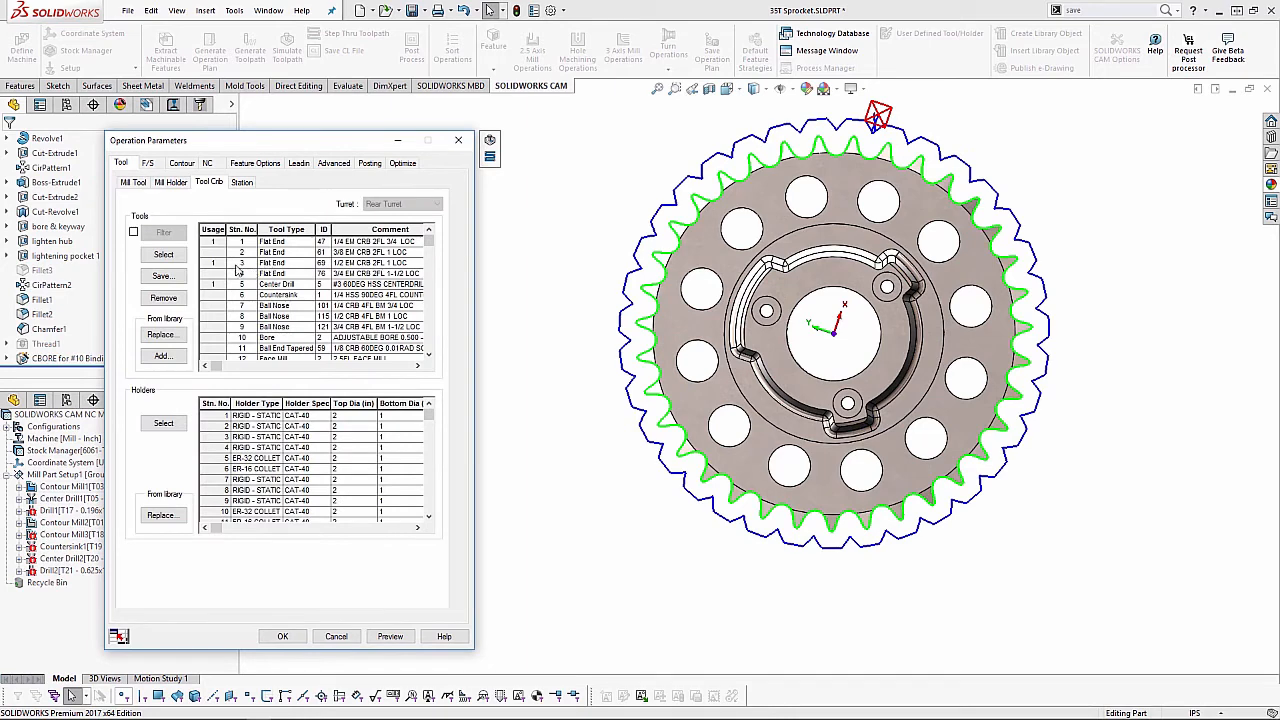
left_click(216, 241)
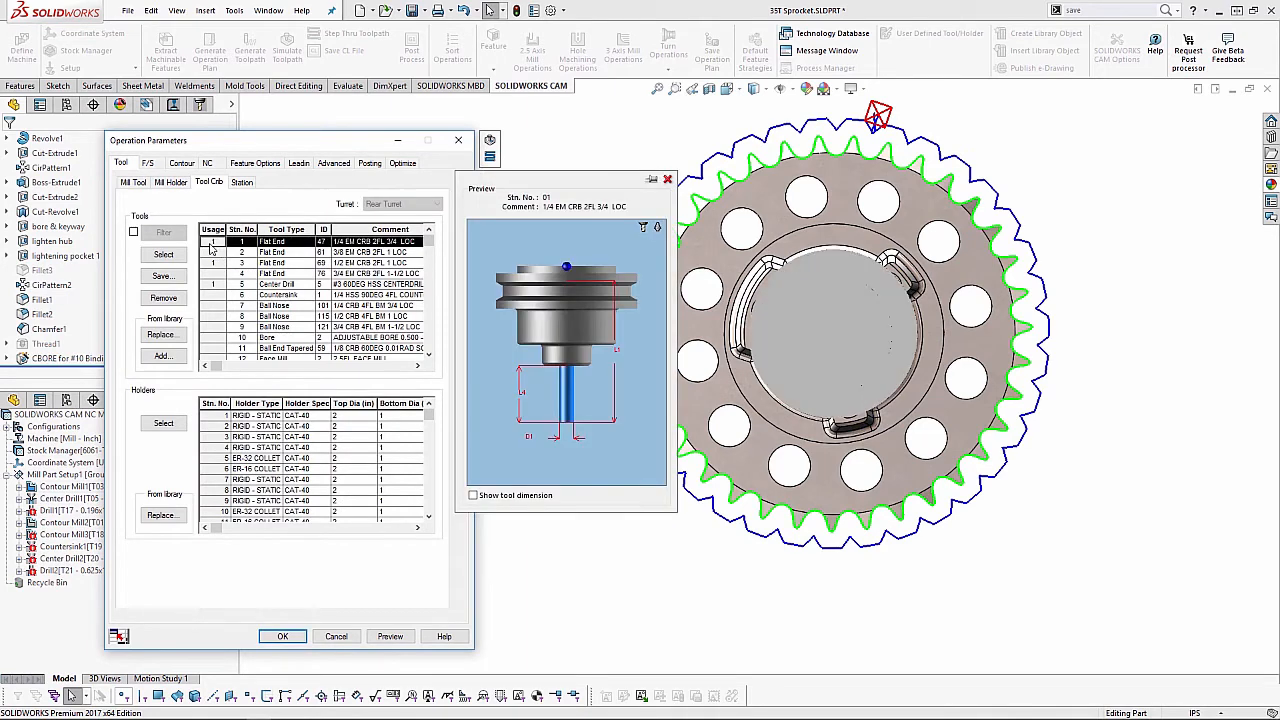
left_click(168, 255)
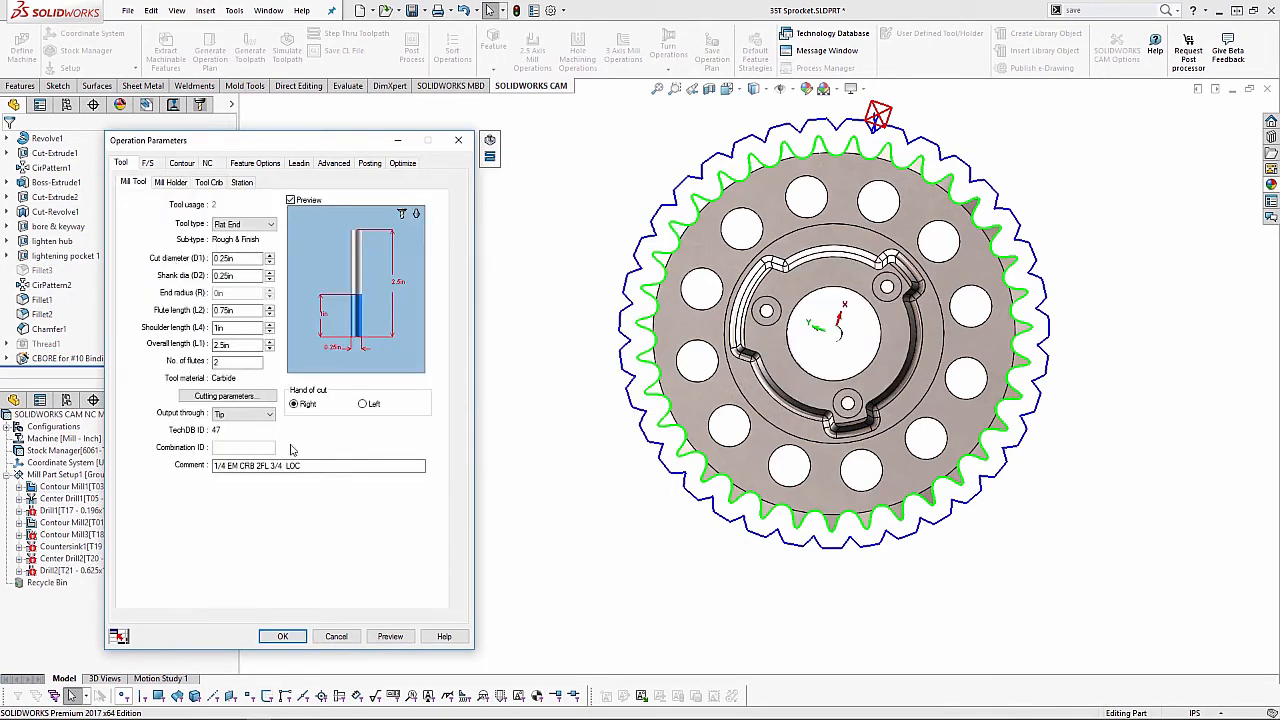
left_click(389, 637)
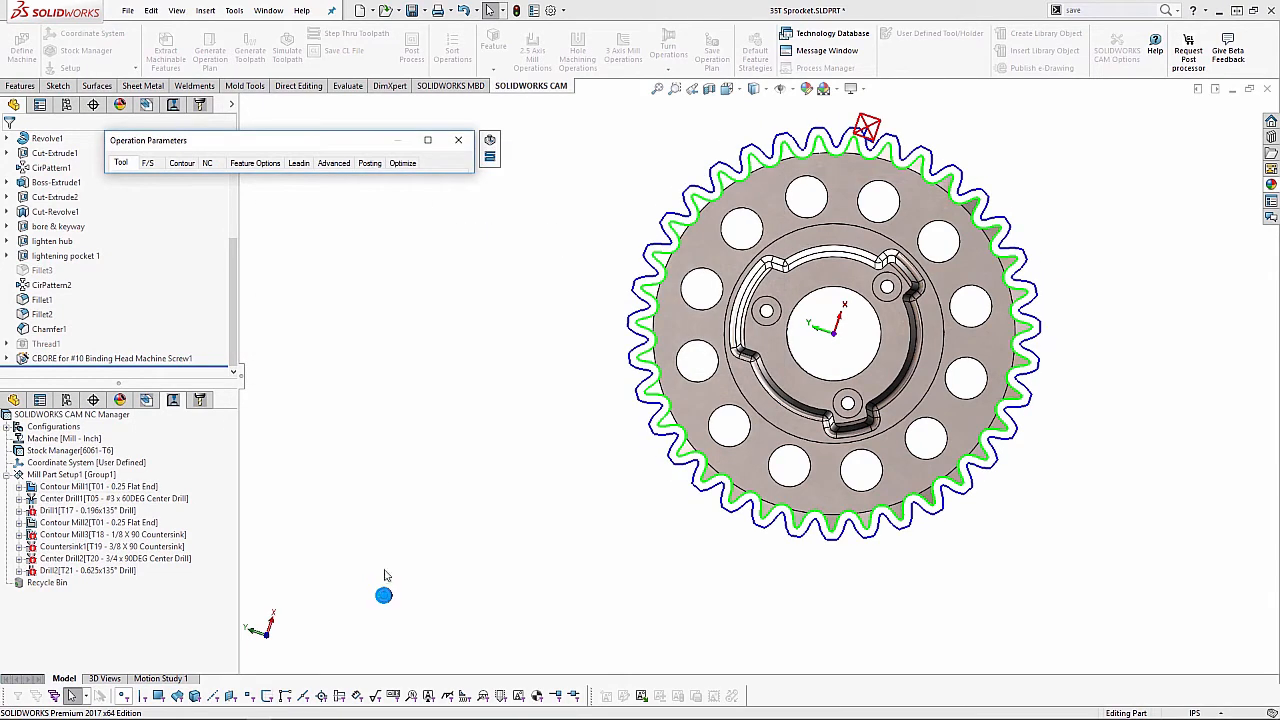
- Set the final cut amount of Contour Mill1's side finish pass to .005 in and preview the toolpath
left_click(186, 164)
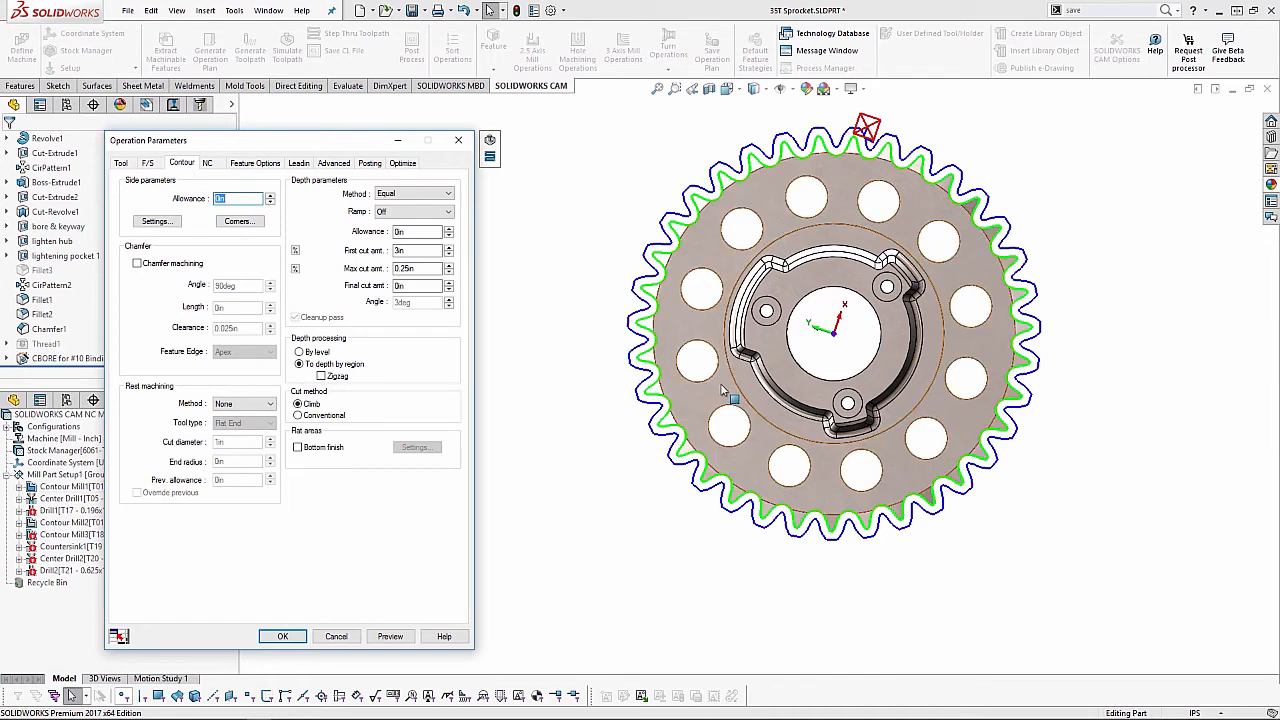
scroll(716, 410, "down", 2)
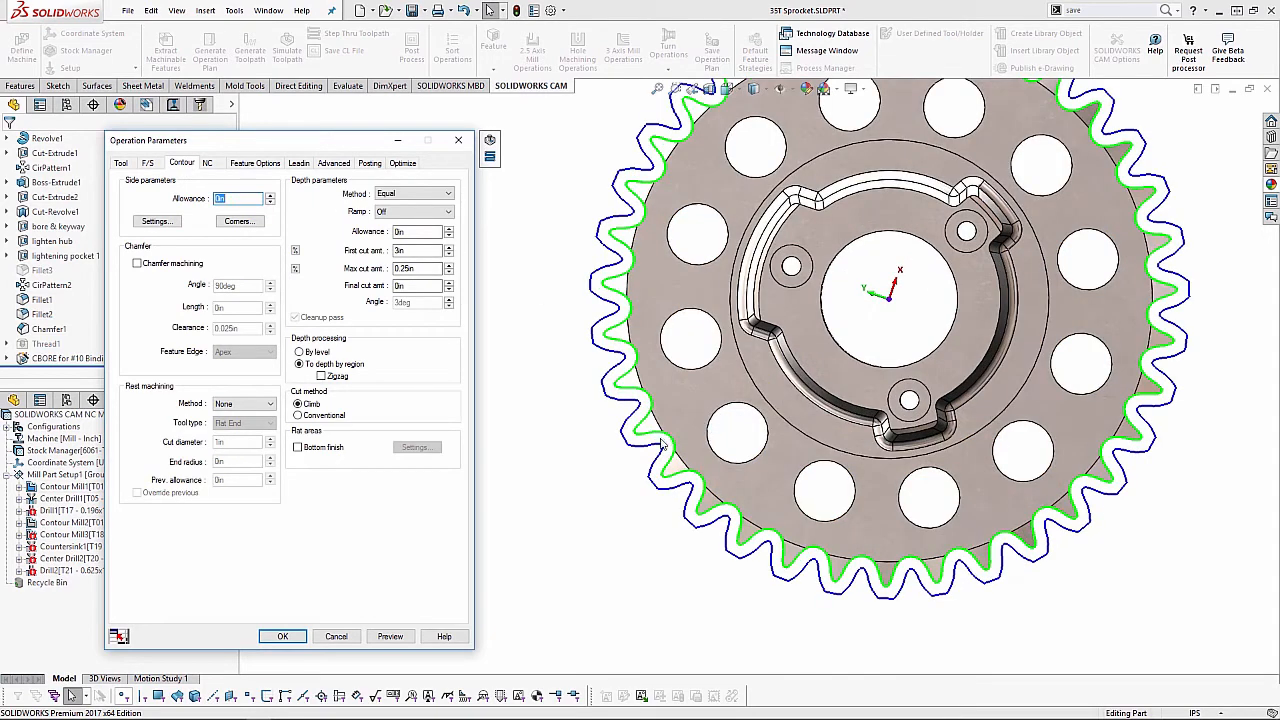
left_click(155, 221)
left_click(236, 401)
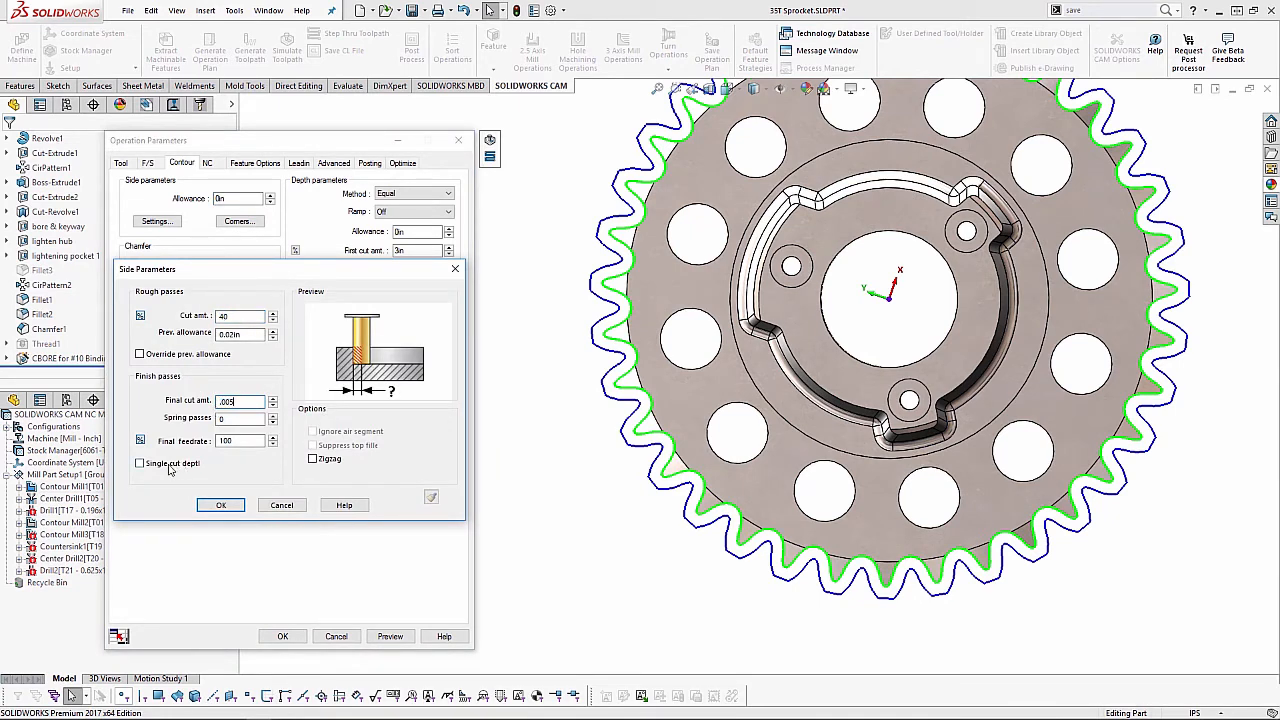
left_click(221, 505)
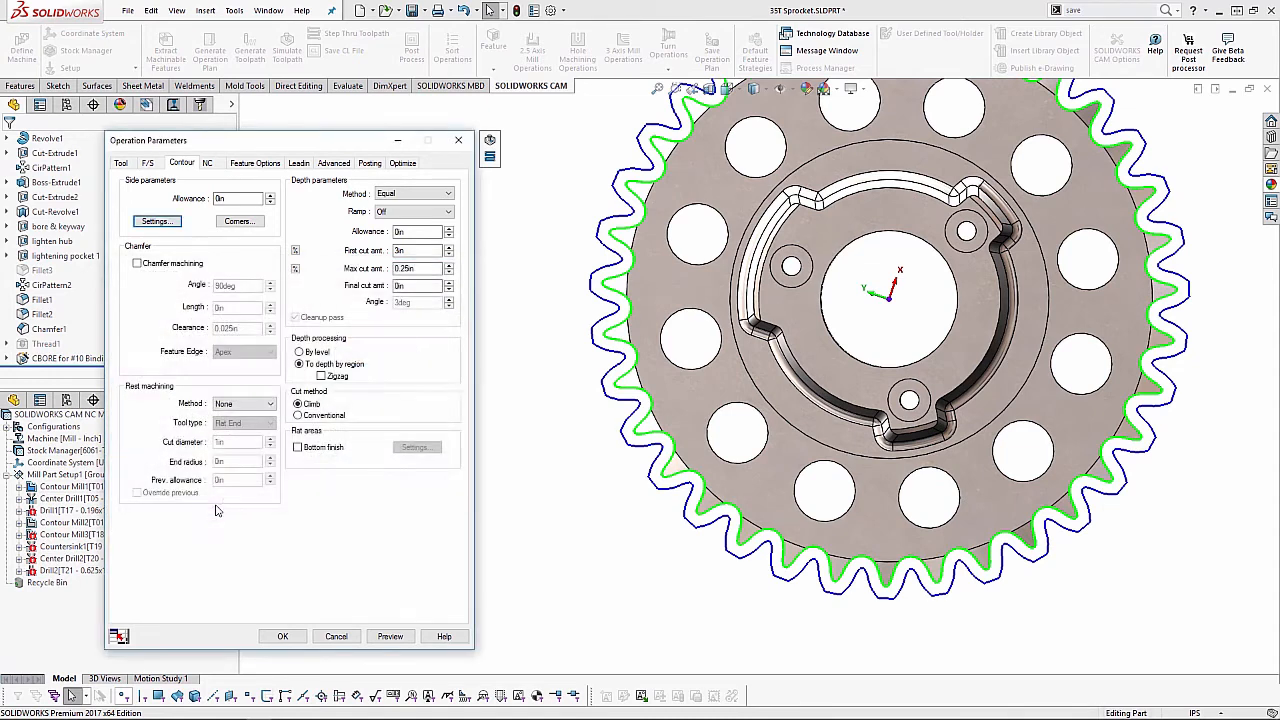
left_click(399, 643)
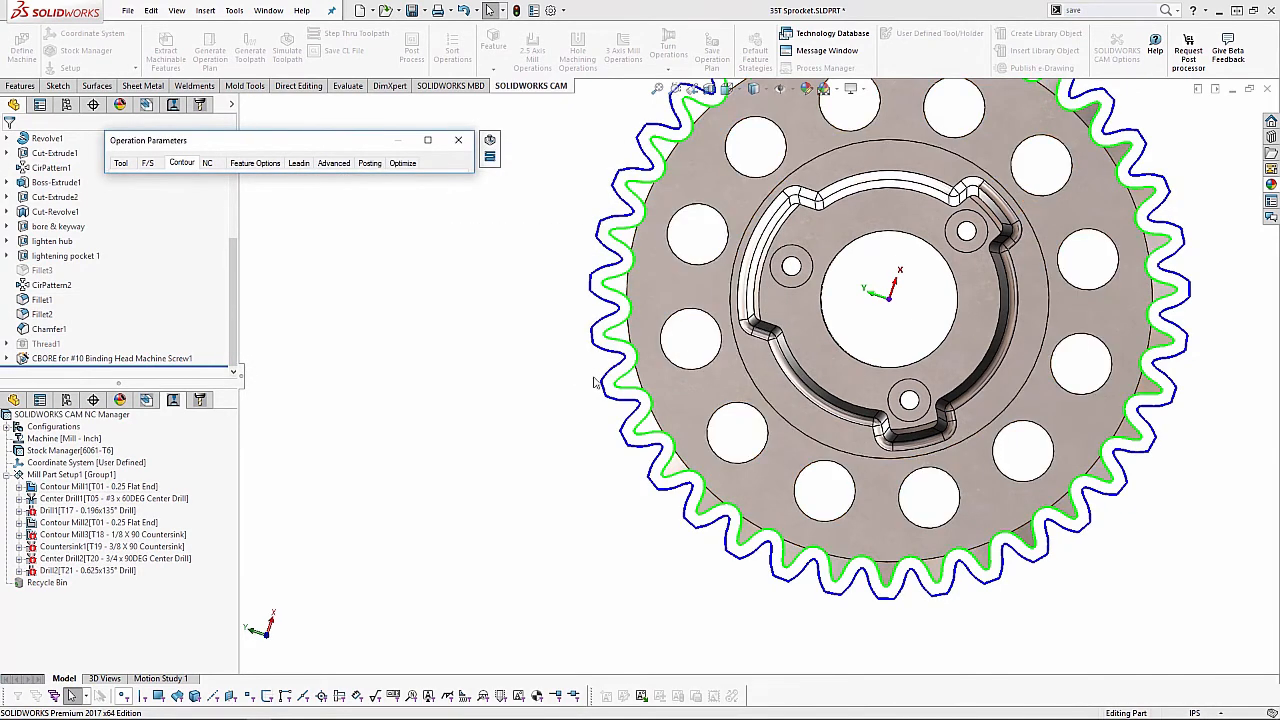
- Check the spacing of the rough and finish passes around the teeth, and accept the Contour Mill1 parameters
scroll(672, 425, "down", 10)
scroll(720, 380, "down", 2)
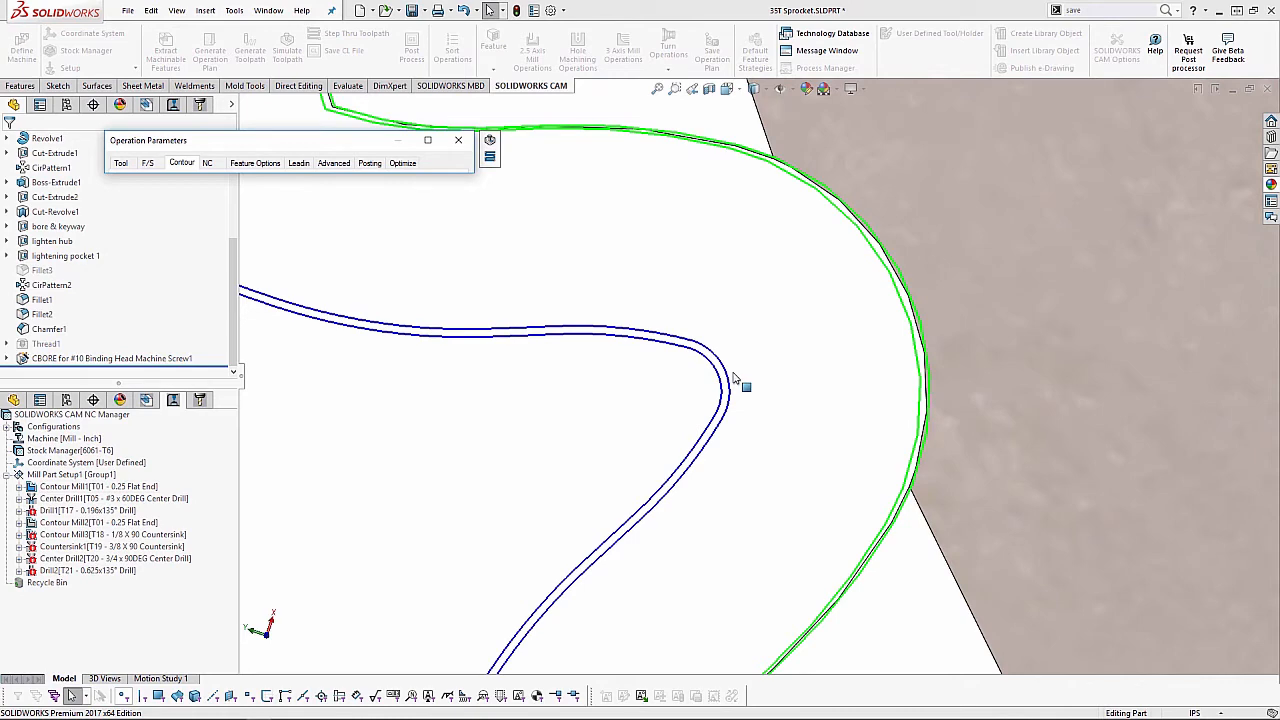
scroll(1000, 406, "up", 5)
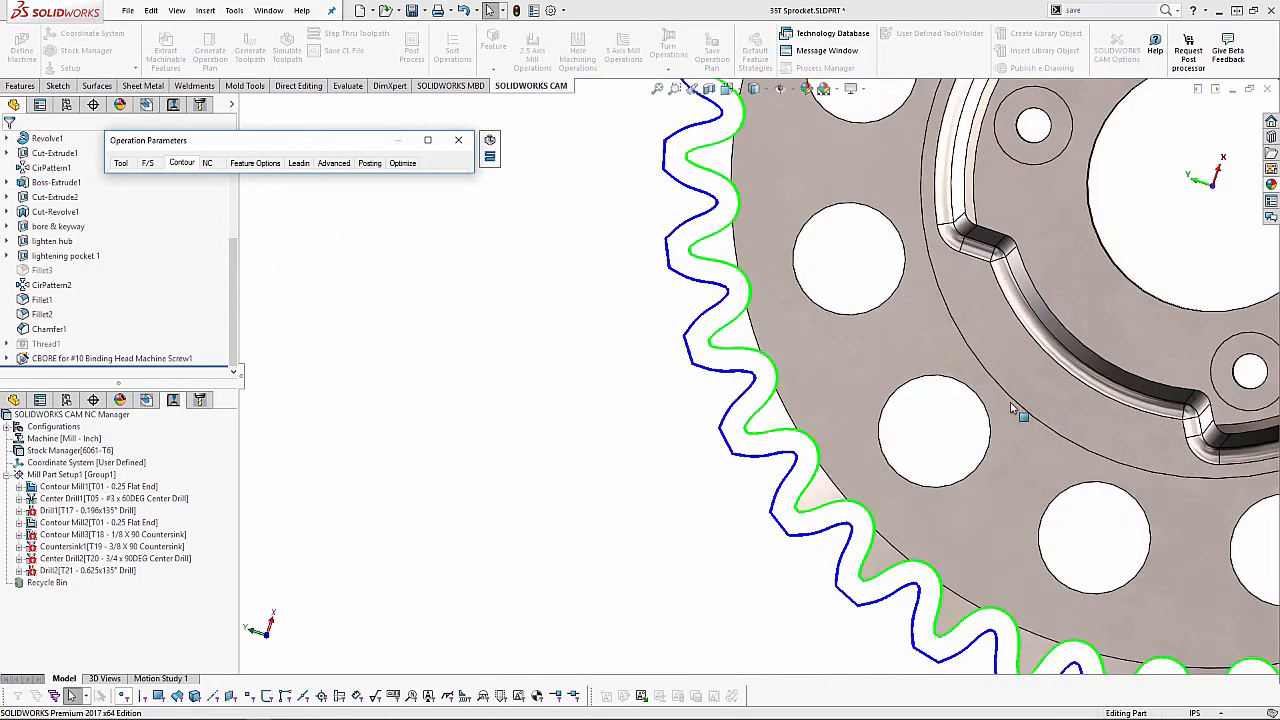
scroll(1011, 406, "up", 4)
left_click(428, 140)
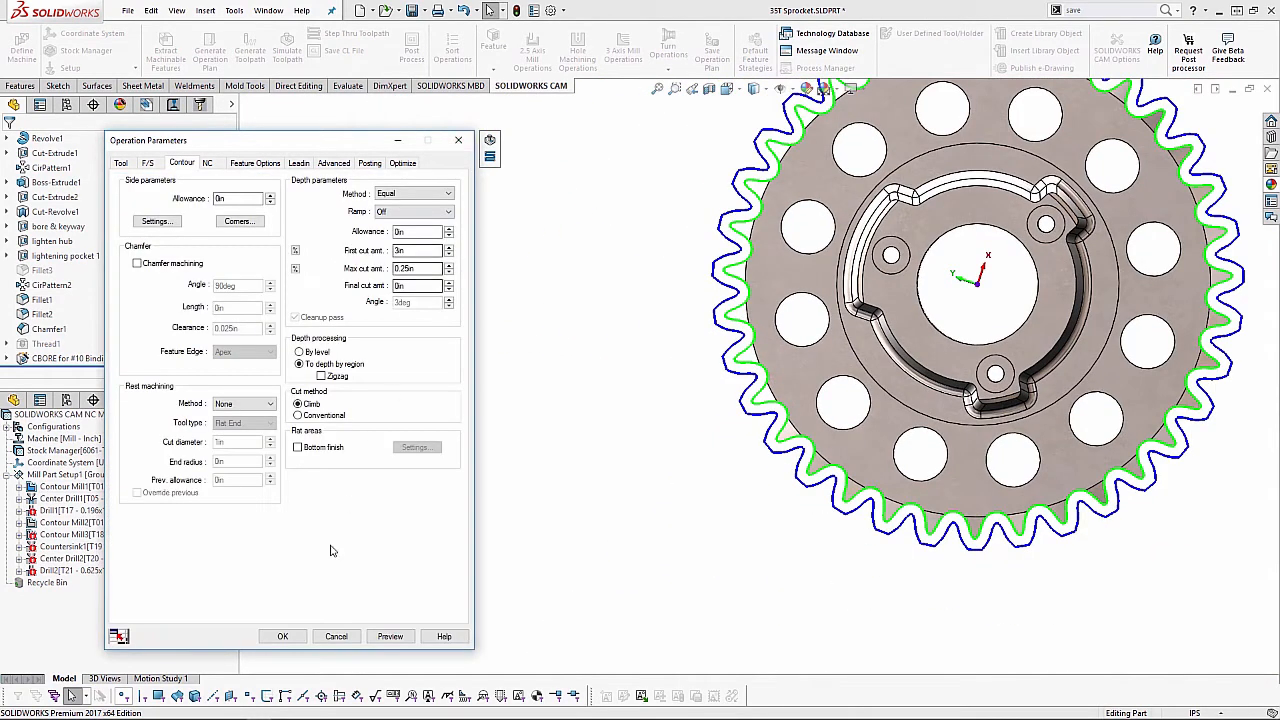
left_click(283, 636)
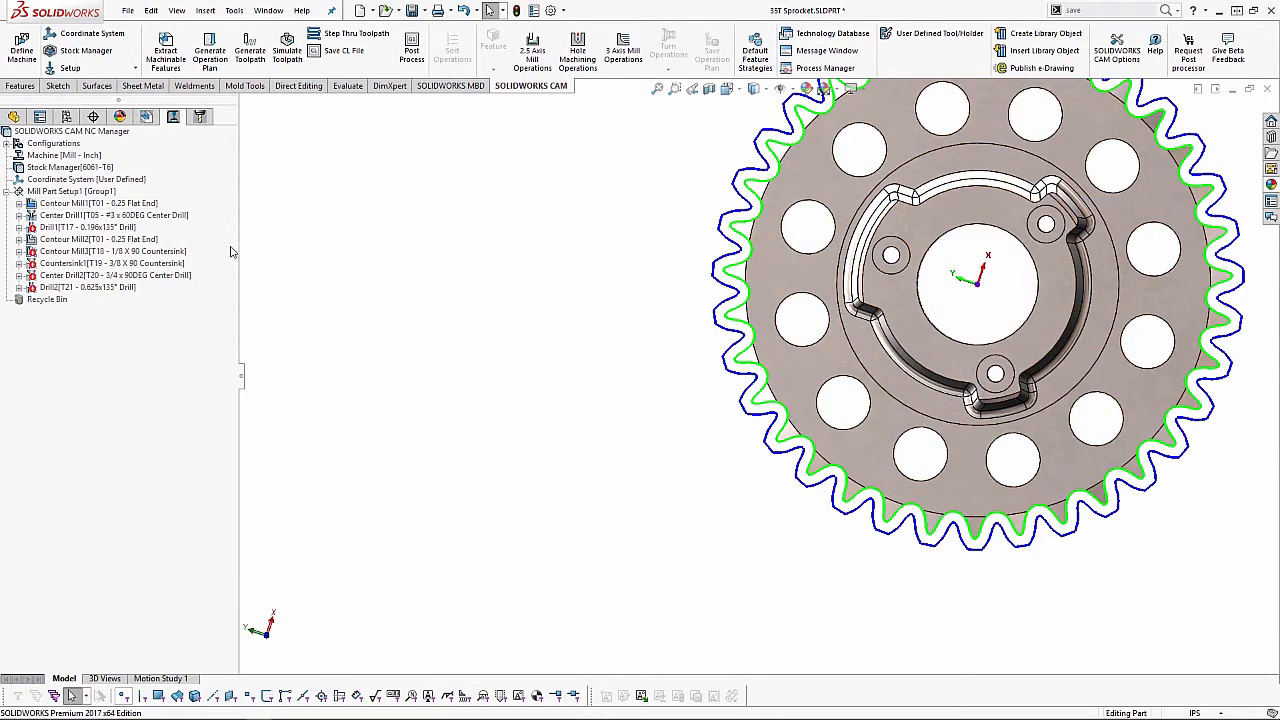
- Examine the Center Drill1 and Drill1 toolpaths on the three counterbored hub holes, including how deep the drill goes
left_click(163, 217)
scroll(981, 329, "up", 3)
scroll(981, 329, "down", 5)
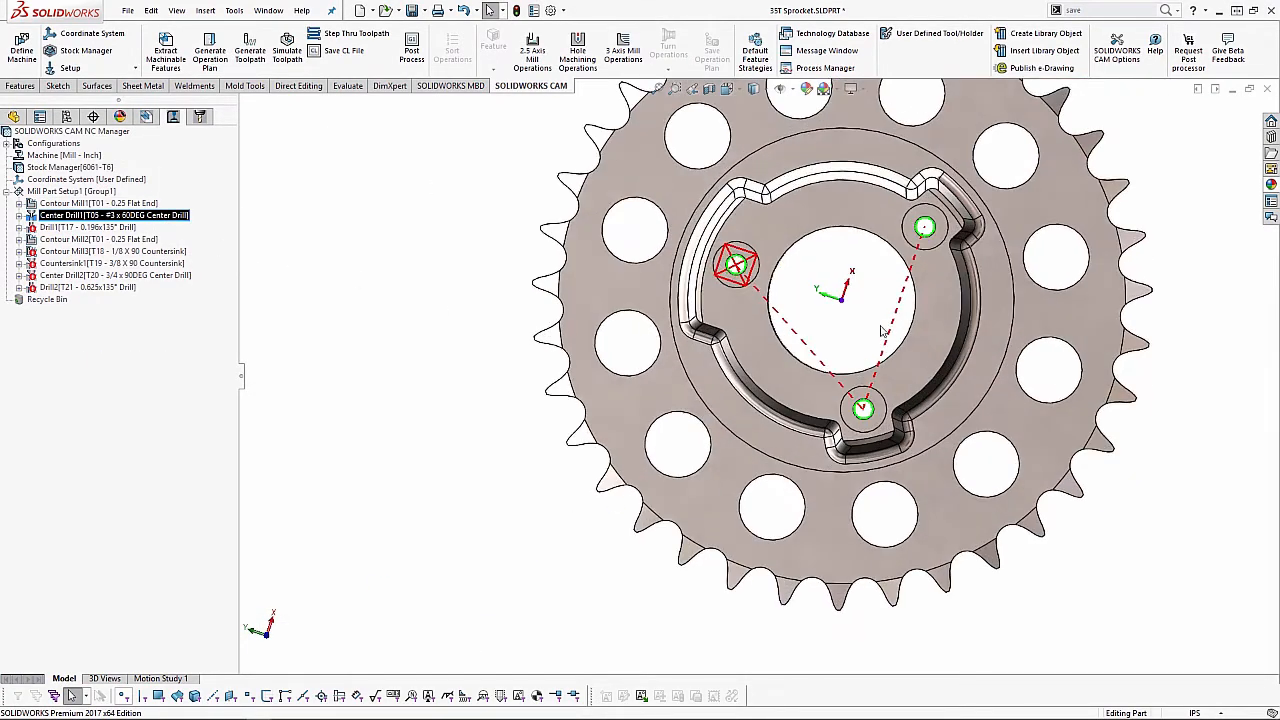
middle_click_drag(981, 329, 884, 184)
scroll(884, 184, "down", 2)
left_click(87, 227)
scroll(728, 432, "down", 2)
middle_click_drag(741, 437, 748, 352)
scroll(748, 352, "down", 1)
scroll(805, 486, "up", 1)
mouse_move(805, 486)
middle_mouse_down()
mouse_move(788, 366)
mouse_move(788, 490)
middle_mouse_up()
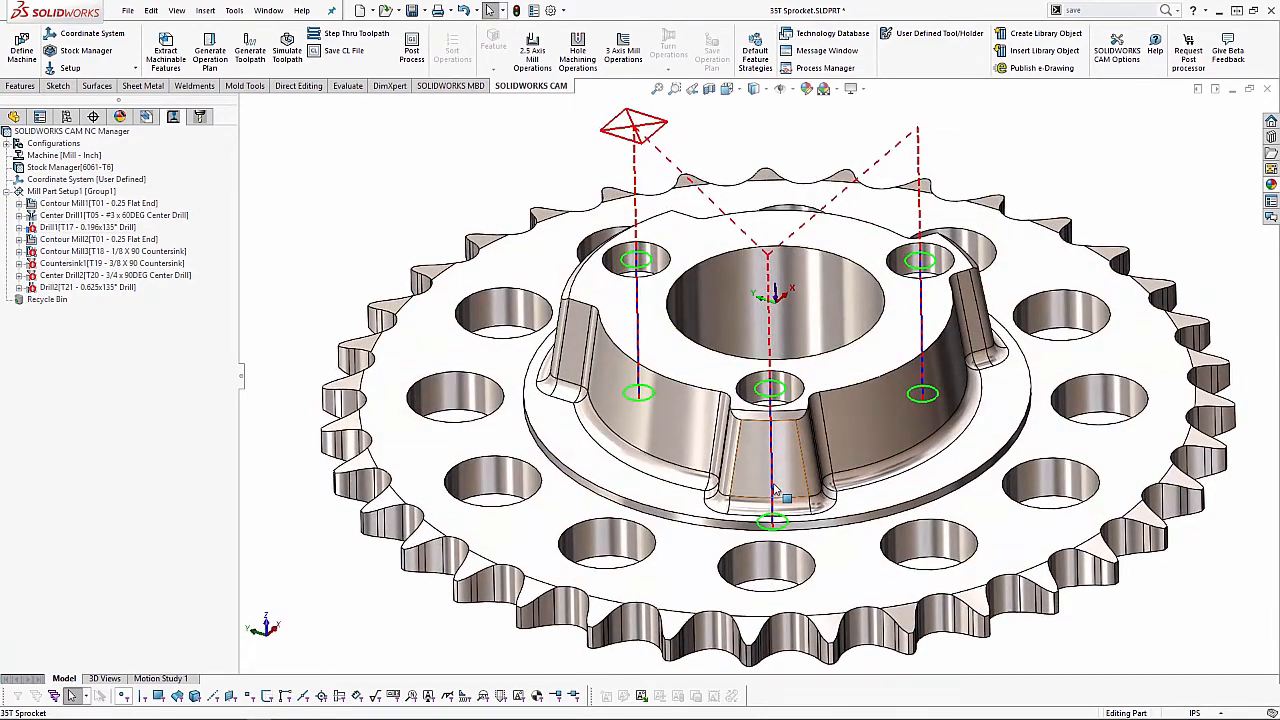
- Set Contour Mill2's depth ramp to Angle with a 10 deg ramp angle and preview the toolpath
left_click(65, 241)
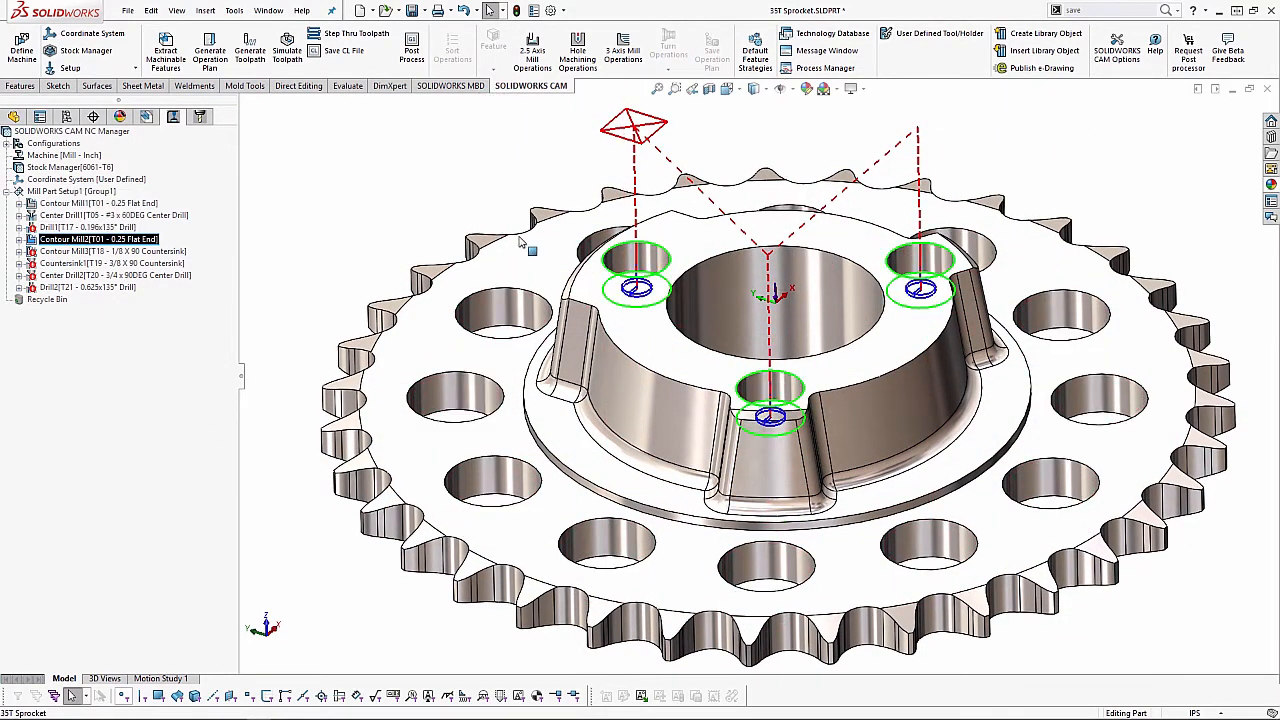
middle_click_drag(521, 208, 527, 237)
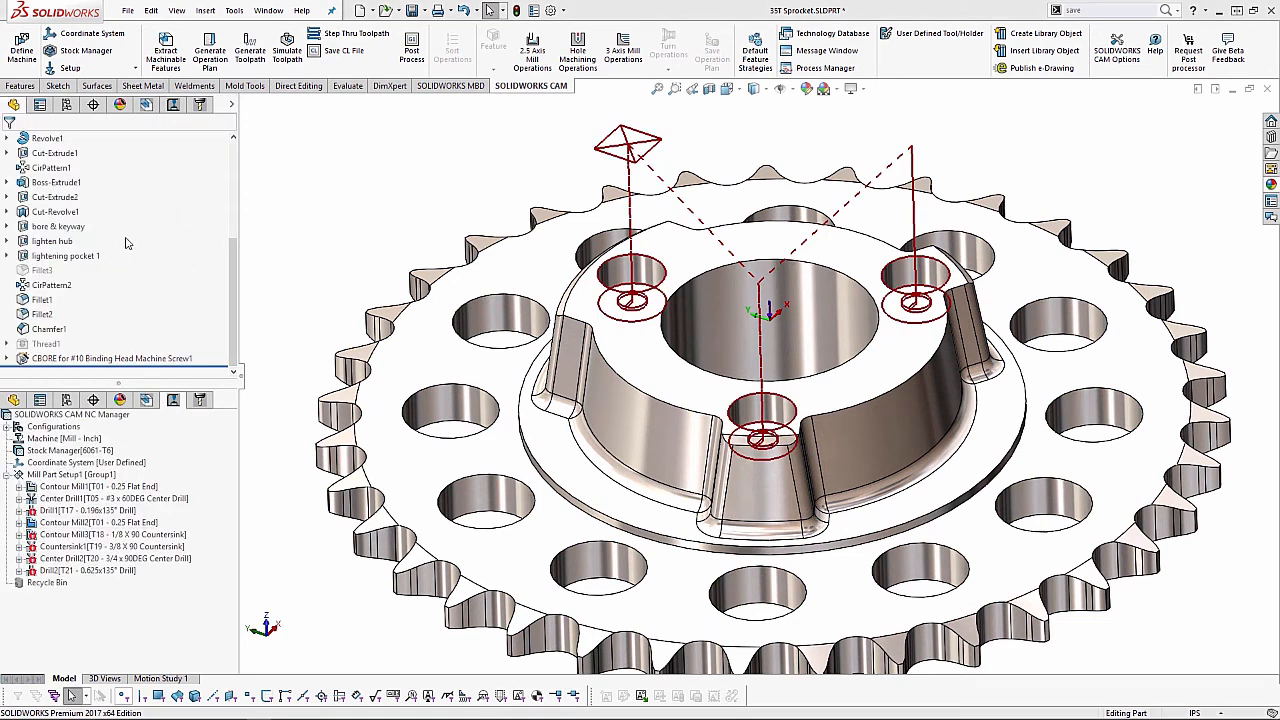
scroll(713, 455, "down", 5)
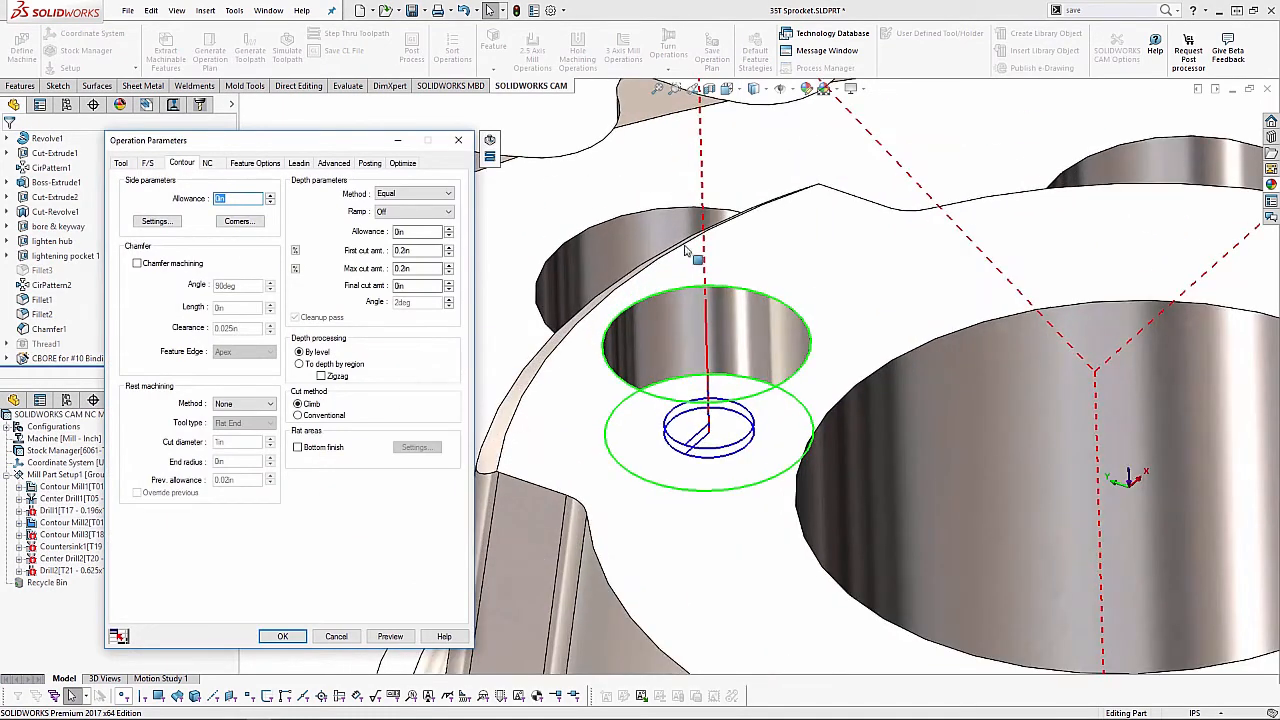
left_click(420, 213)
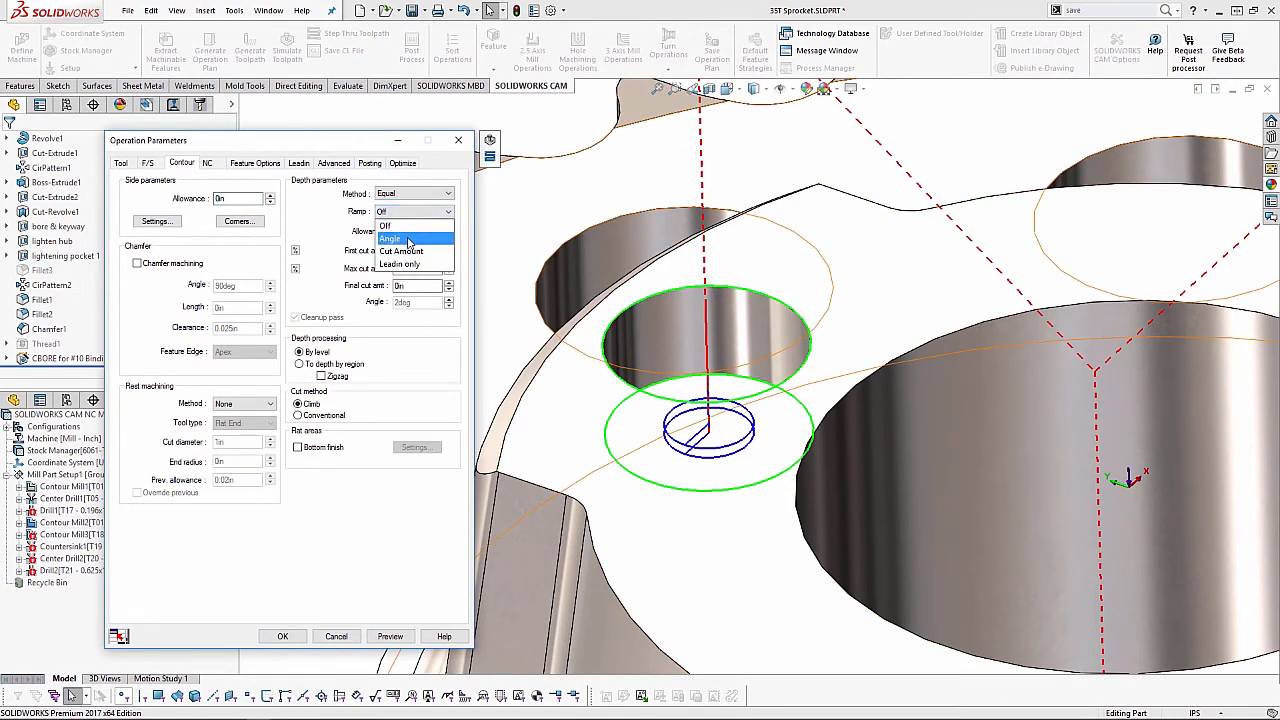
left_click(408, 243)
double_click(400, 301)
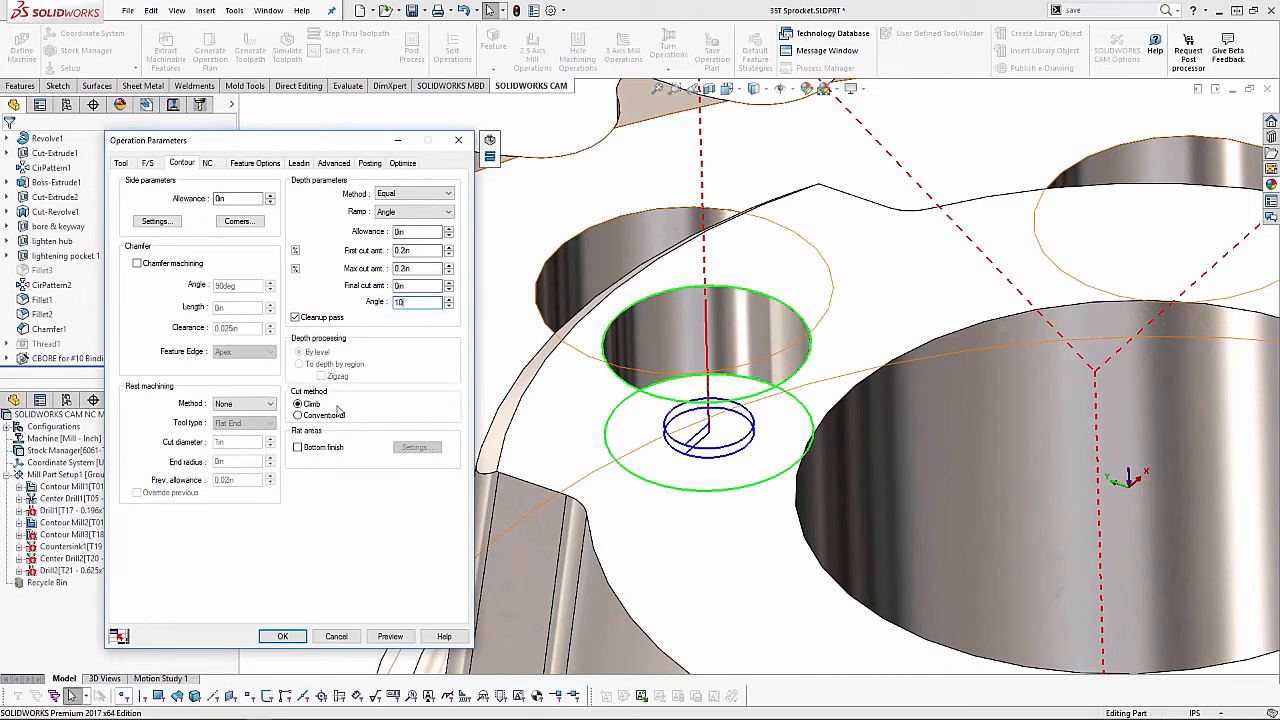
left_click(390, 636)
- Check the helical ramp moves in the three counterbores, and accept the Contour Mill2 parameters
middle_click_drag(672, 434, 684, 397)
scroll(690, 400, "up", 5)
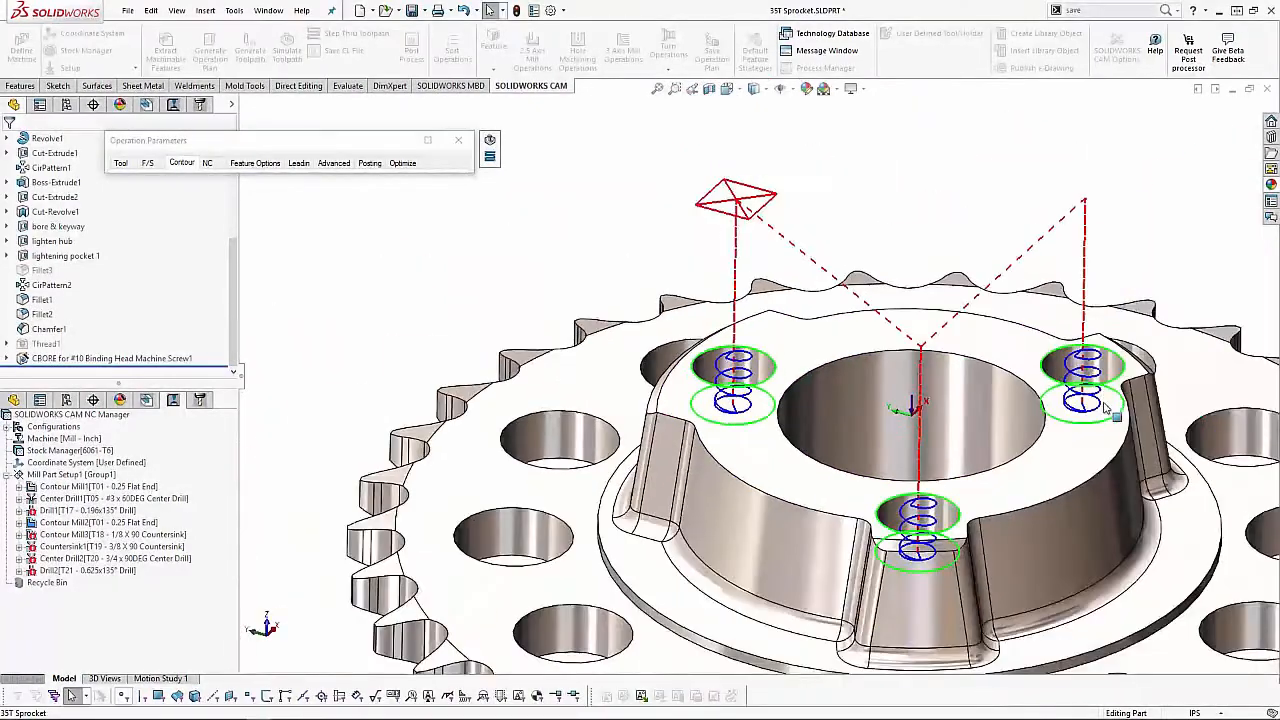
scroll(1002, 396, "down", 1)
left_click(489, 139)
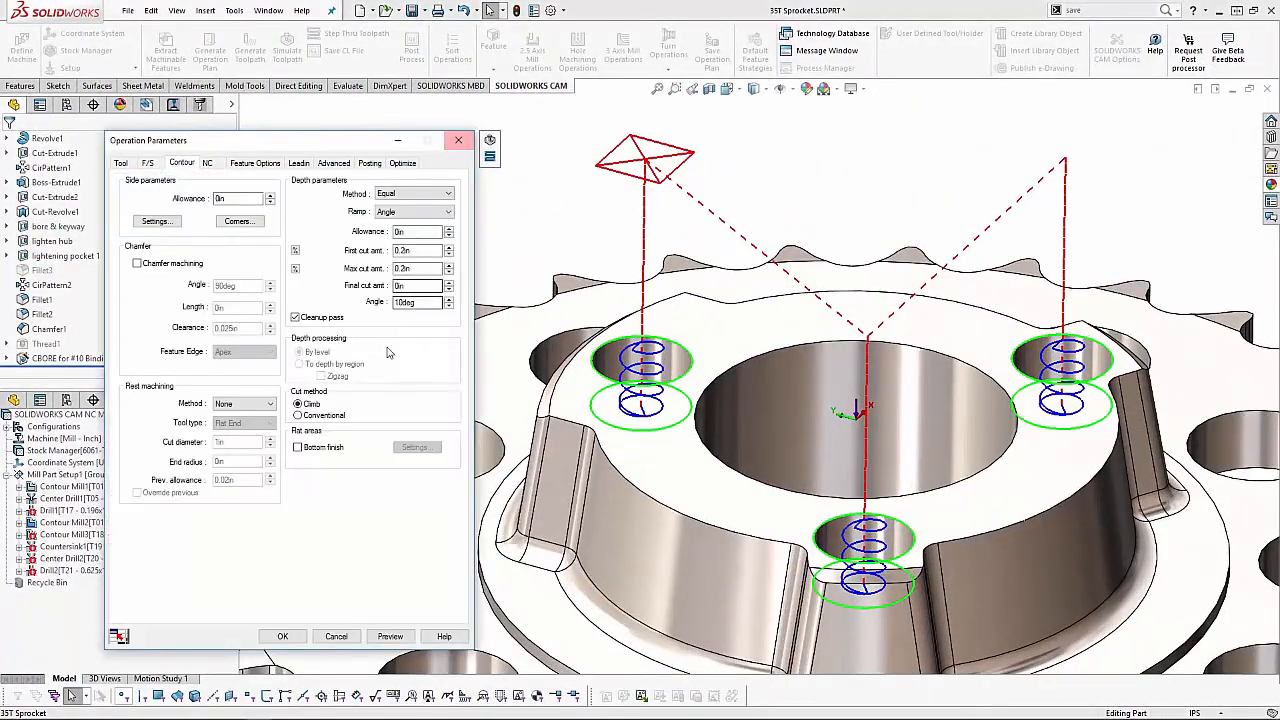
left_click(283, 637)
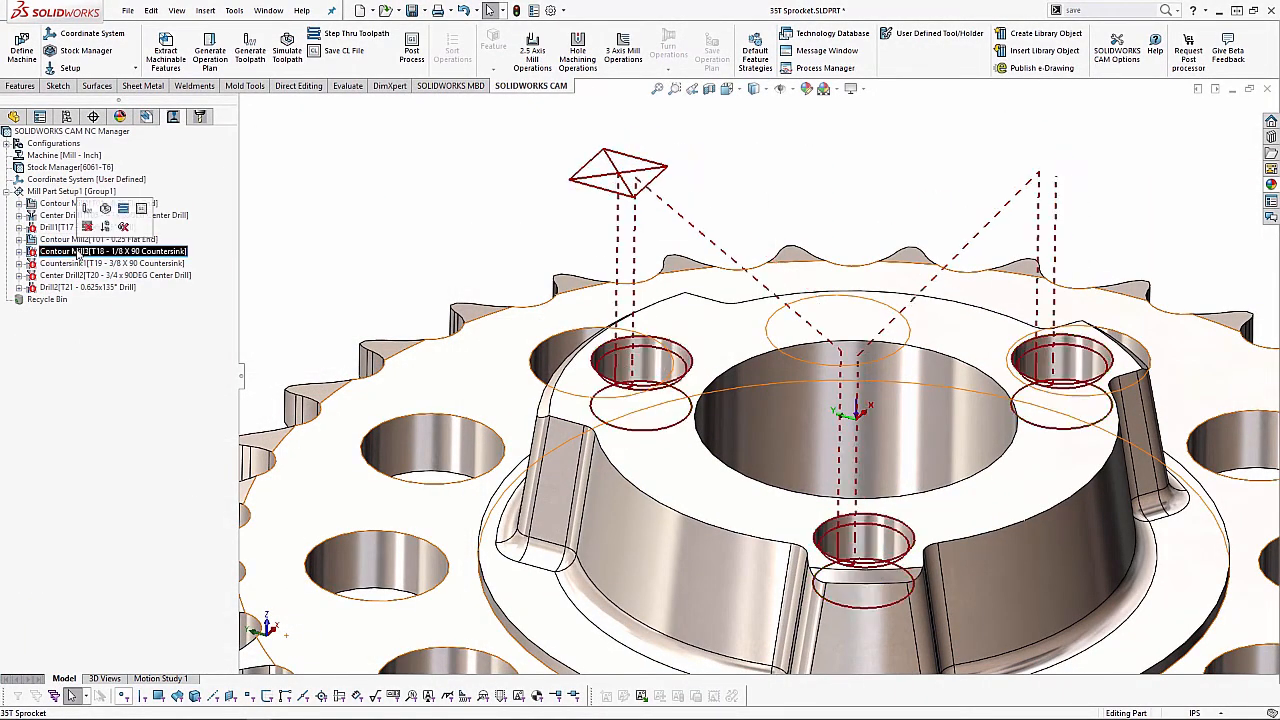
- Check the Contour Mill3 toolpath on the counterbores, and delete the Countersink1 operation
middle_click_drag(552, 438, 556, 431)
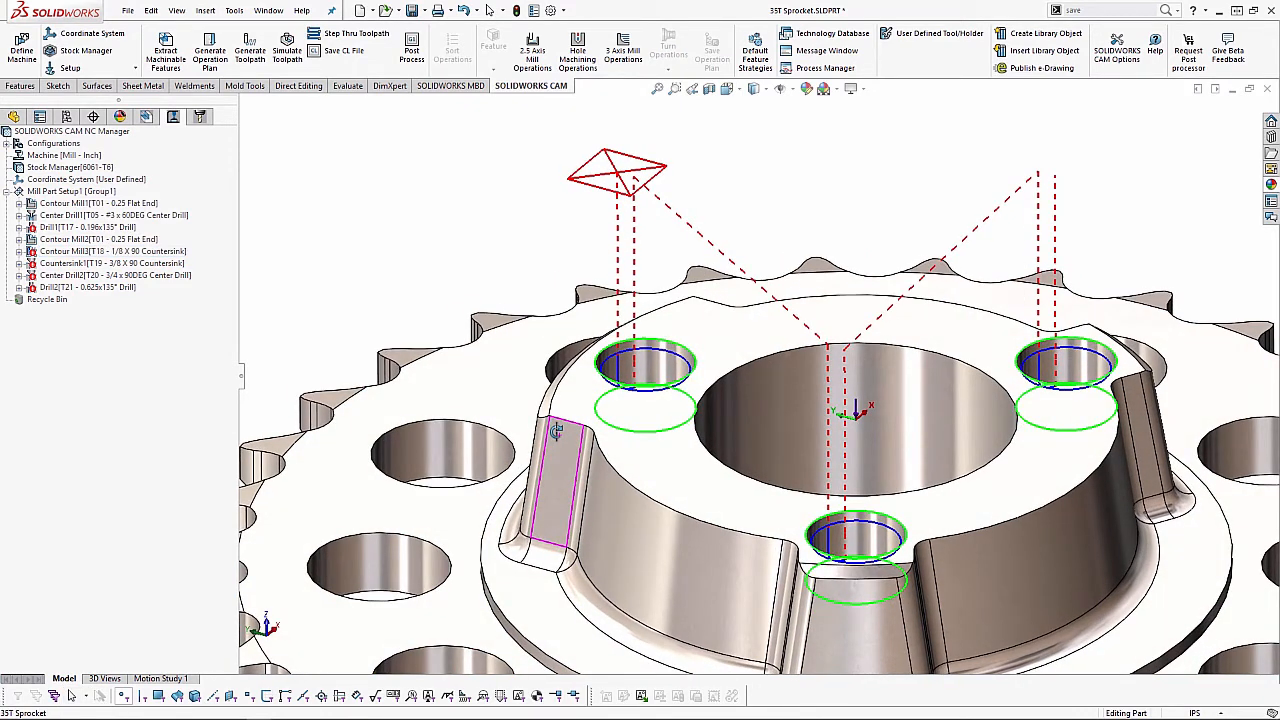
left_click(175, 264)
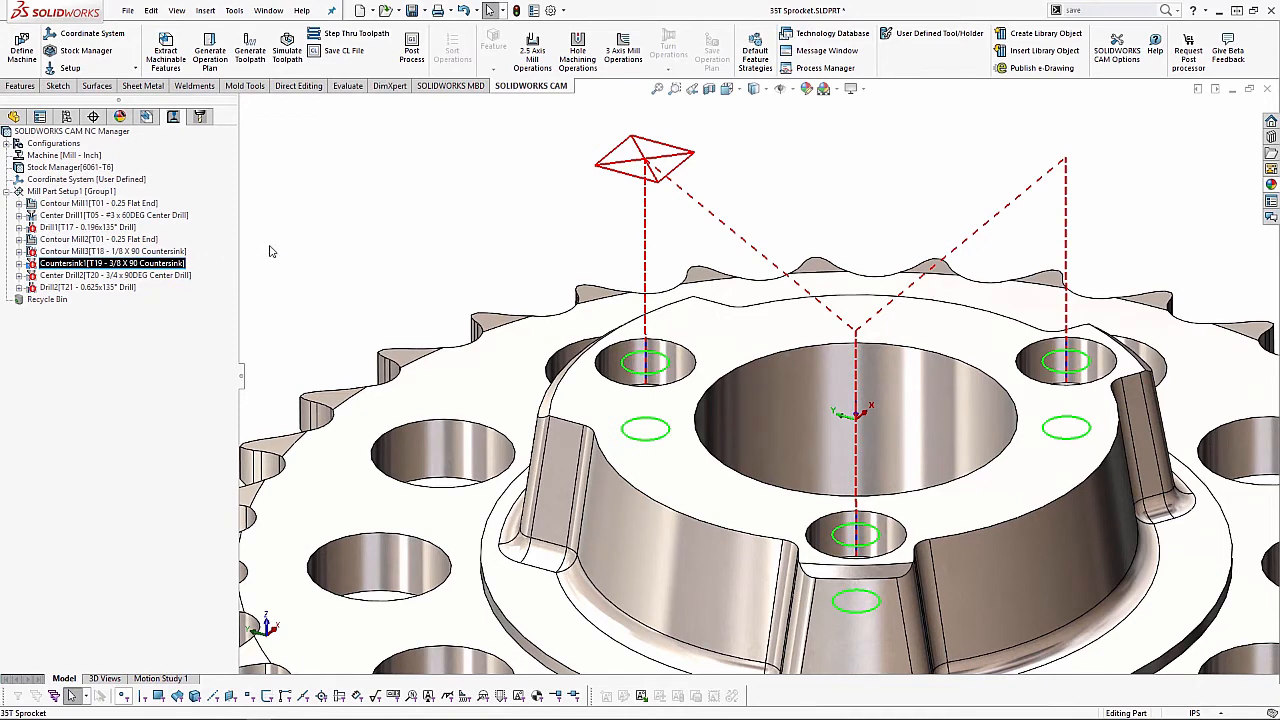
left_click(172, 264)
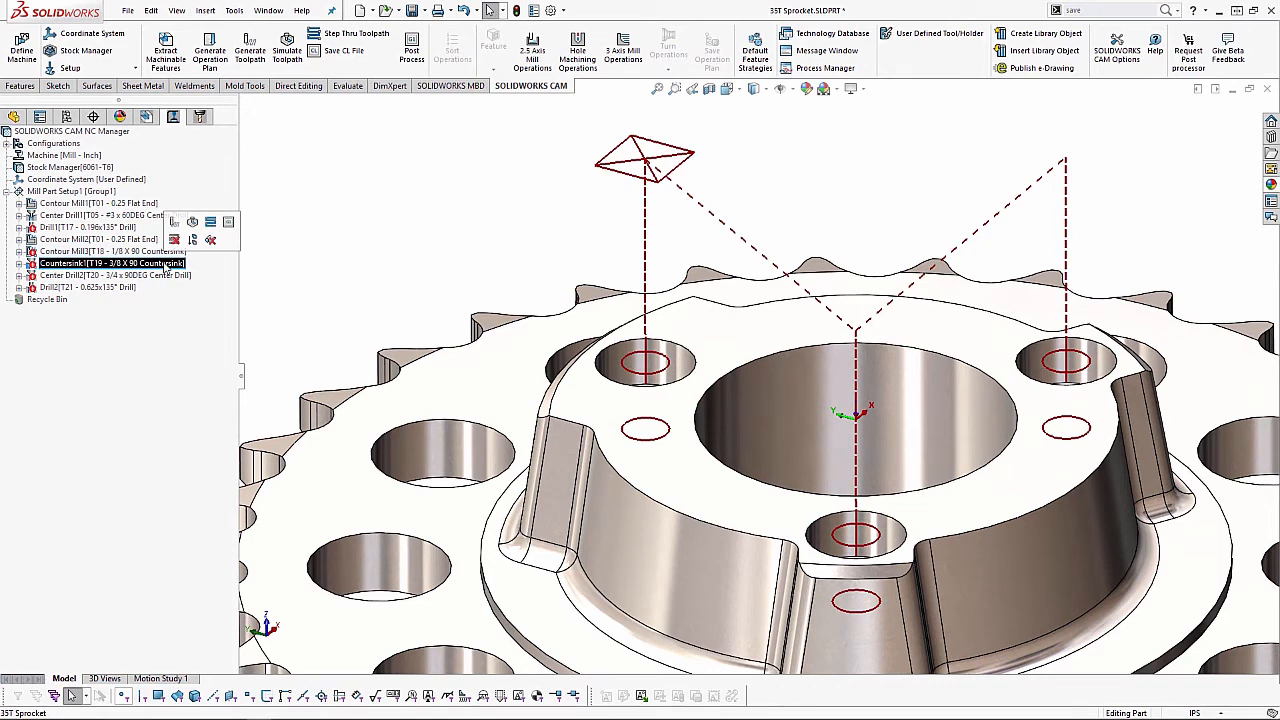
key("Delete")
key("Return")
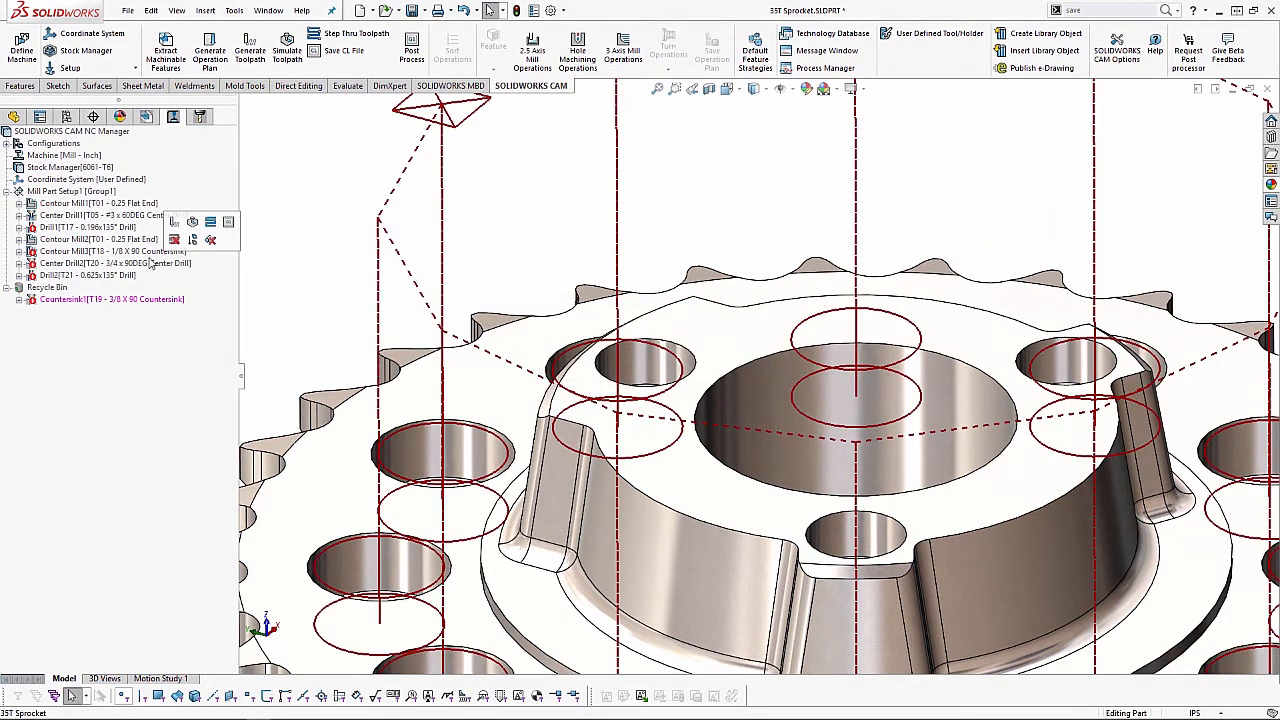
left_click(6, 288)
- Save Hole Group2's operation plan to the Technology Database, overwriting the existing feature condition
left_click(147, 117)
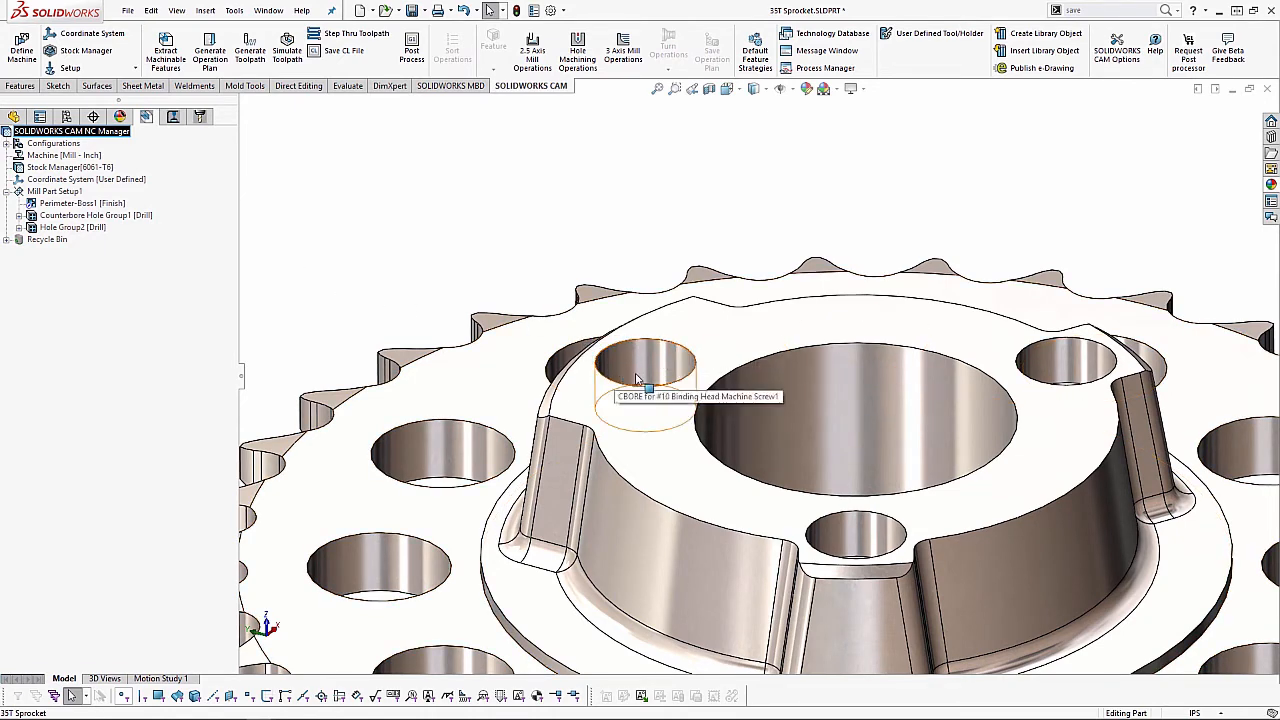
right_click(94, 232)
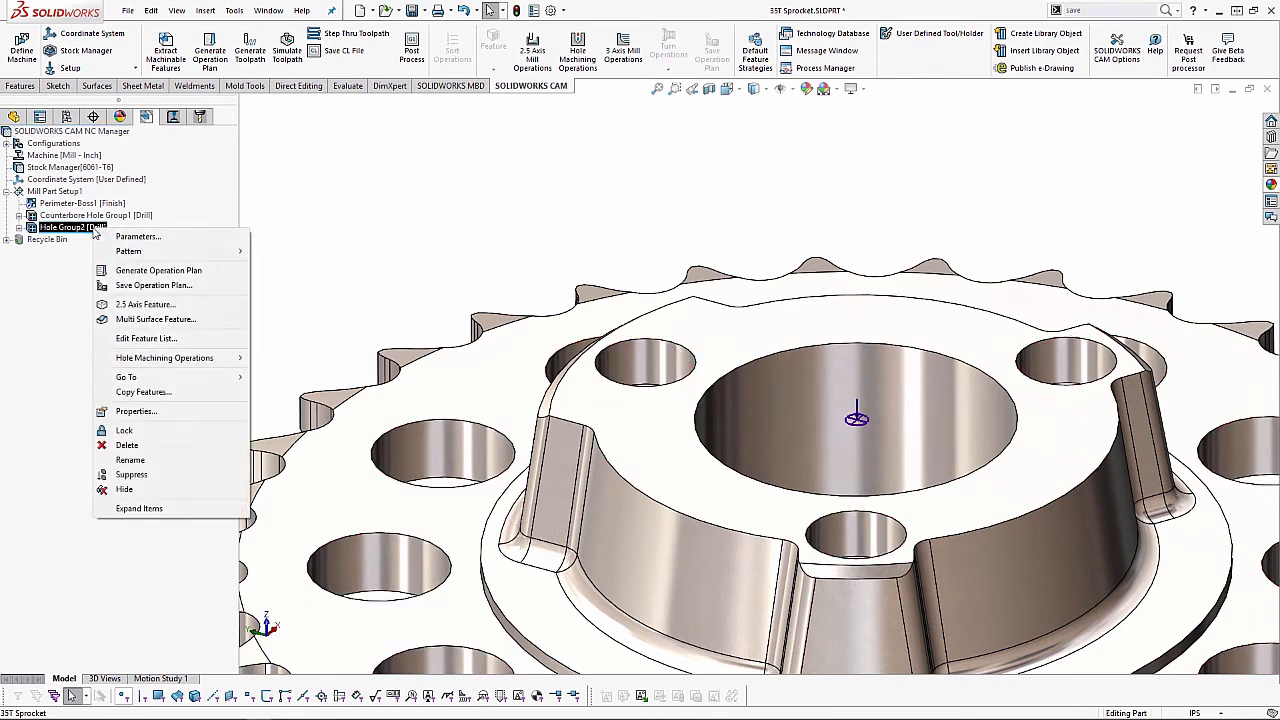
left_click(146, 288)
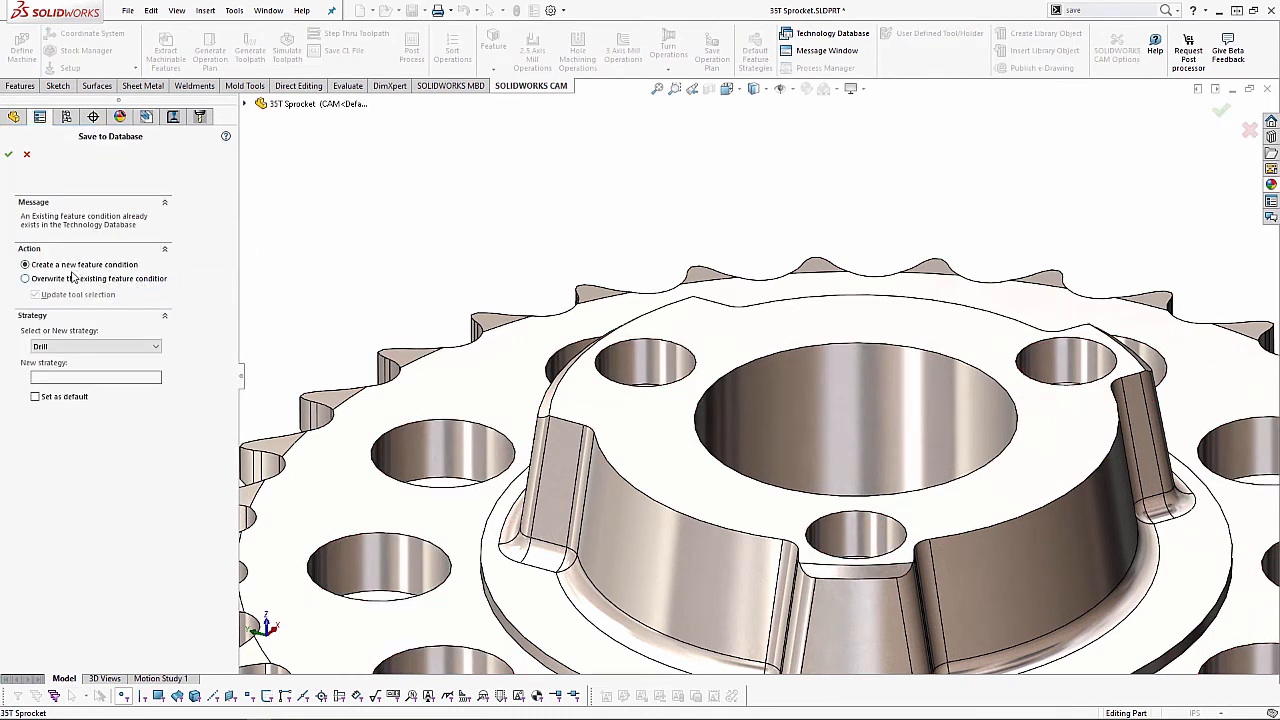
left_click(25, 279)
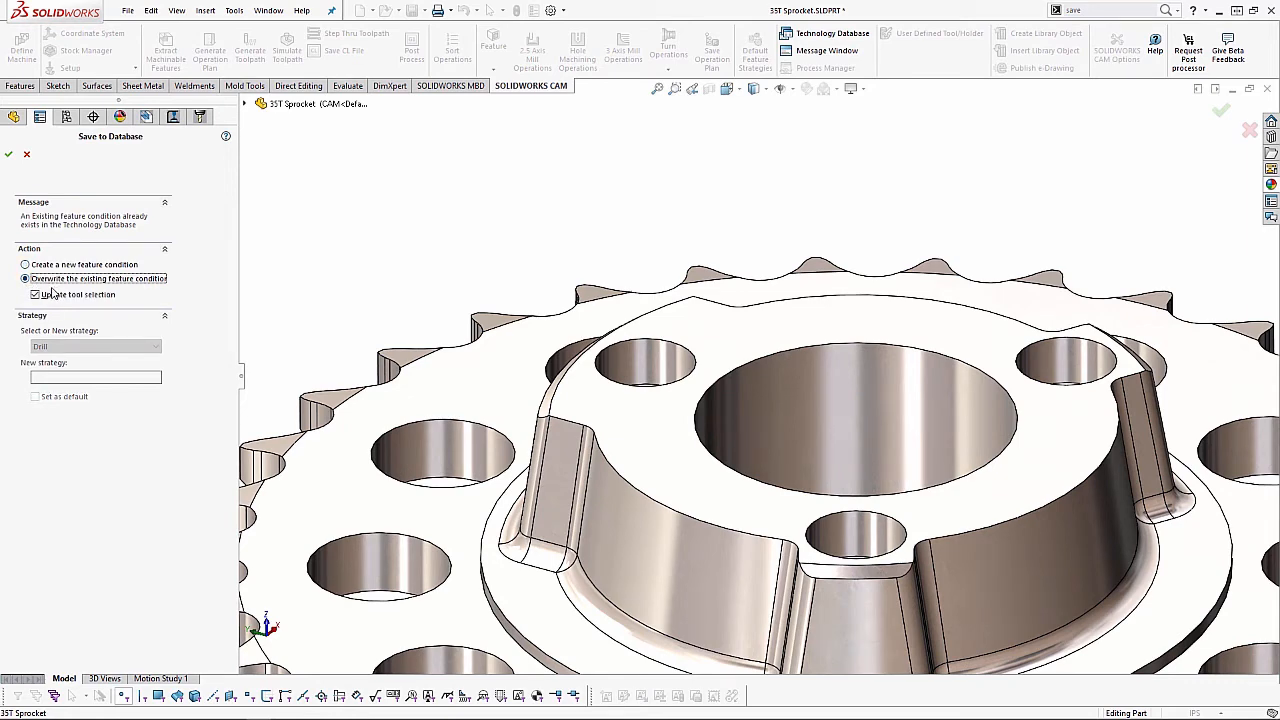
left_click(8, 154)
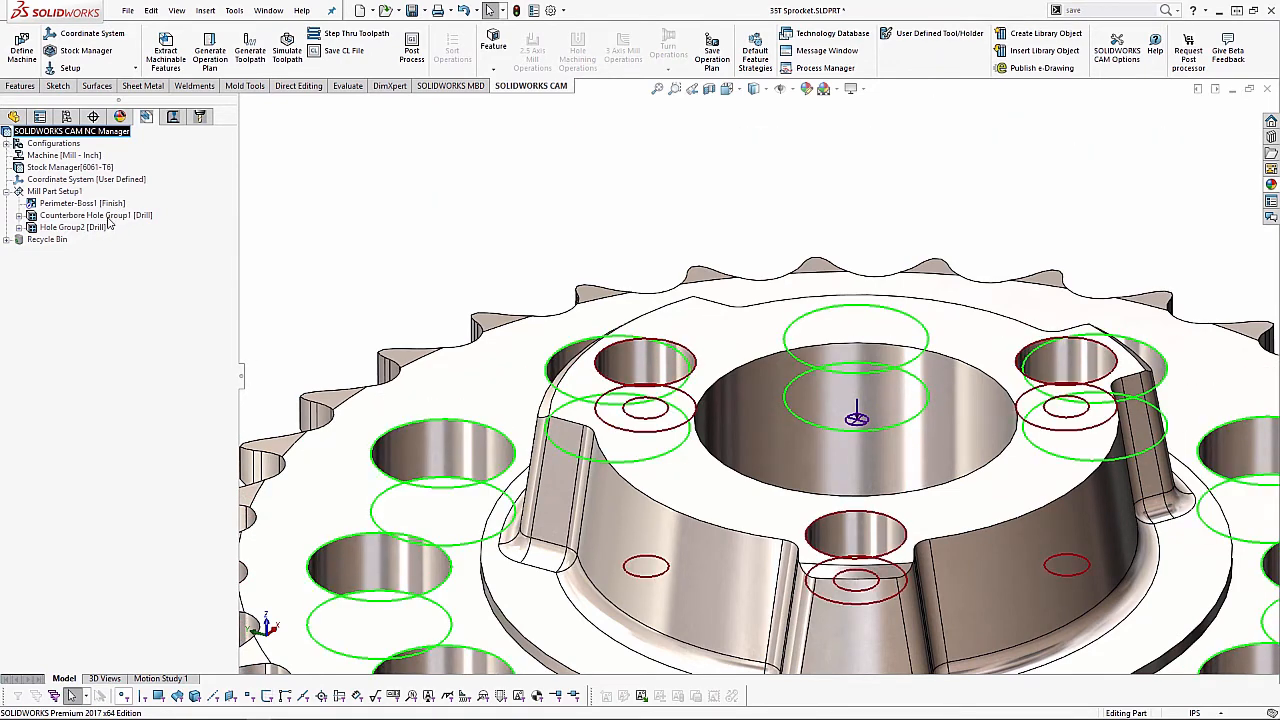
- Examine the Center Drill2 and Drill2 toolpaths on the ring of lightening holes around the hub
left_click(173, 117)
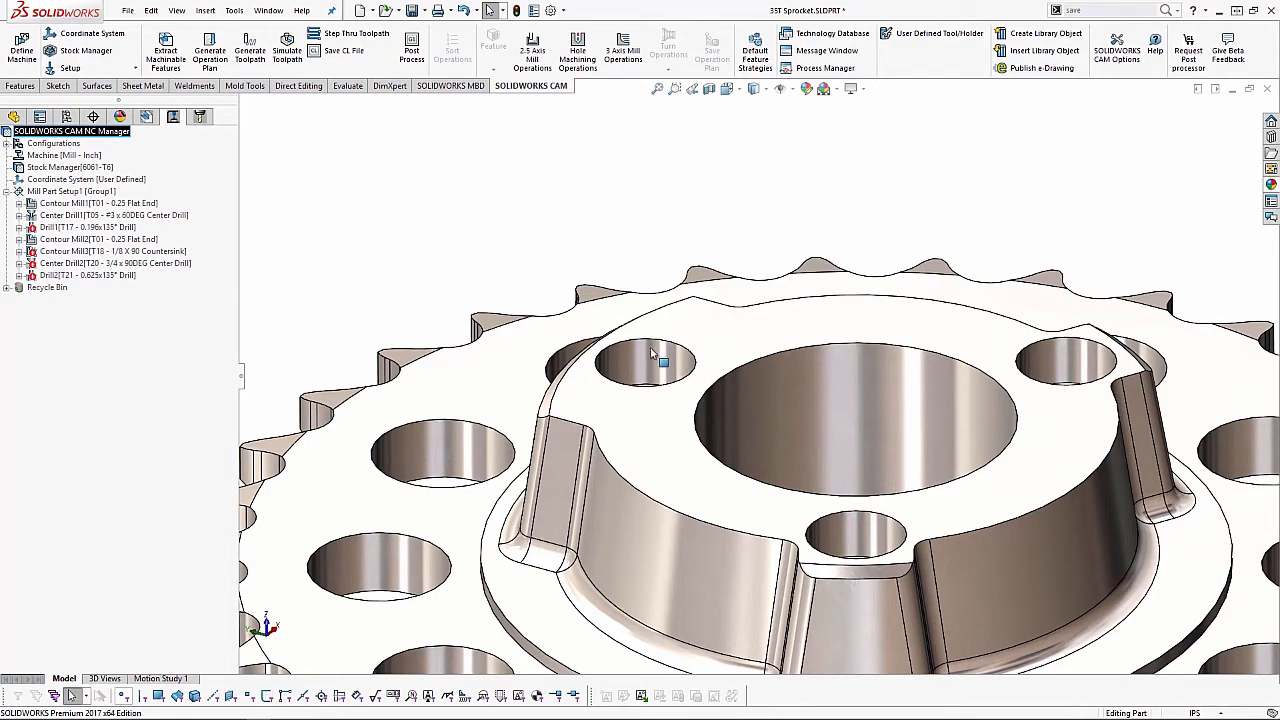
left_click(110, 276)
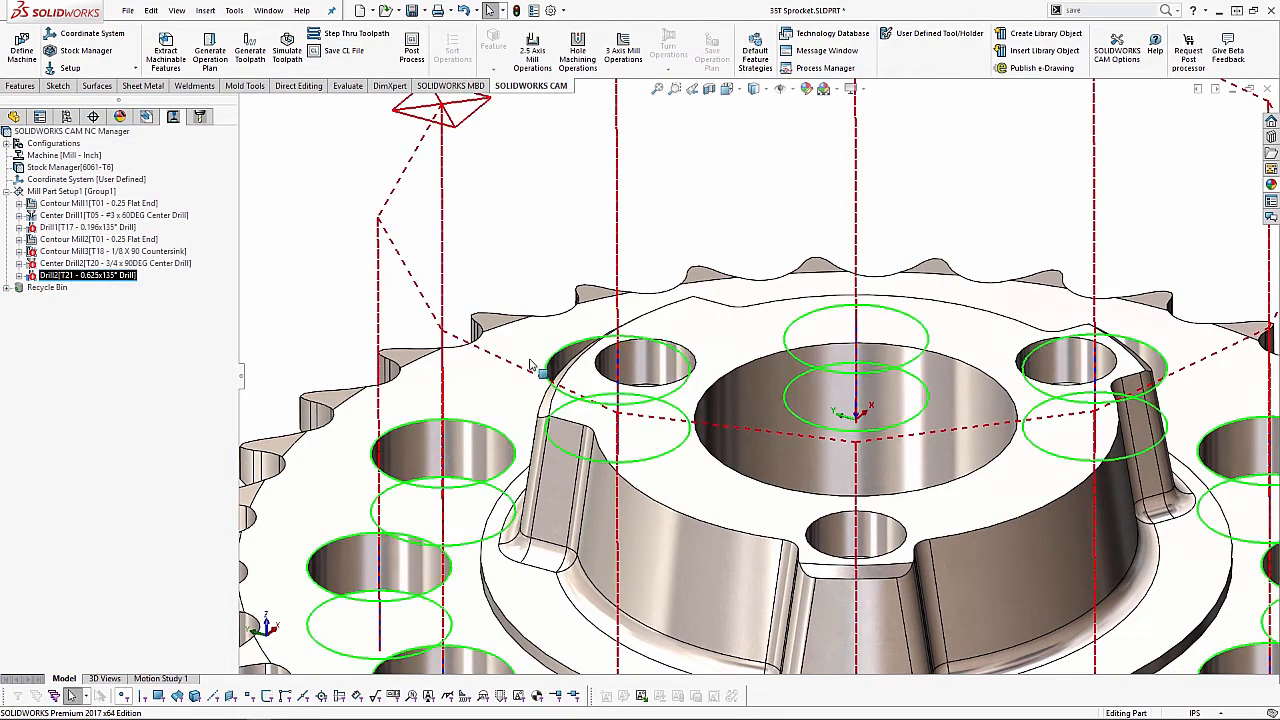
middle_click_drag(786, 438, 782, 440)
left_click(153, 265)
left_click(134, 276)
scroll(783, 370, "up", 2)
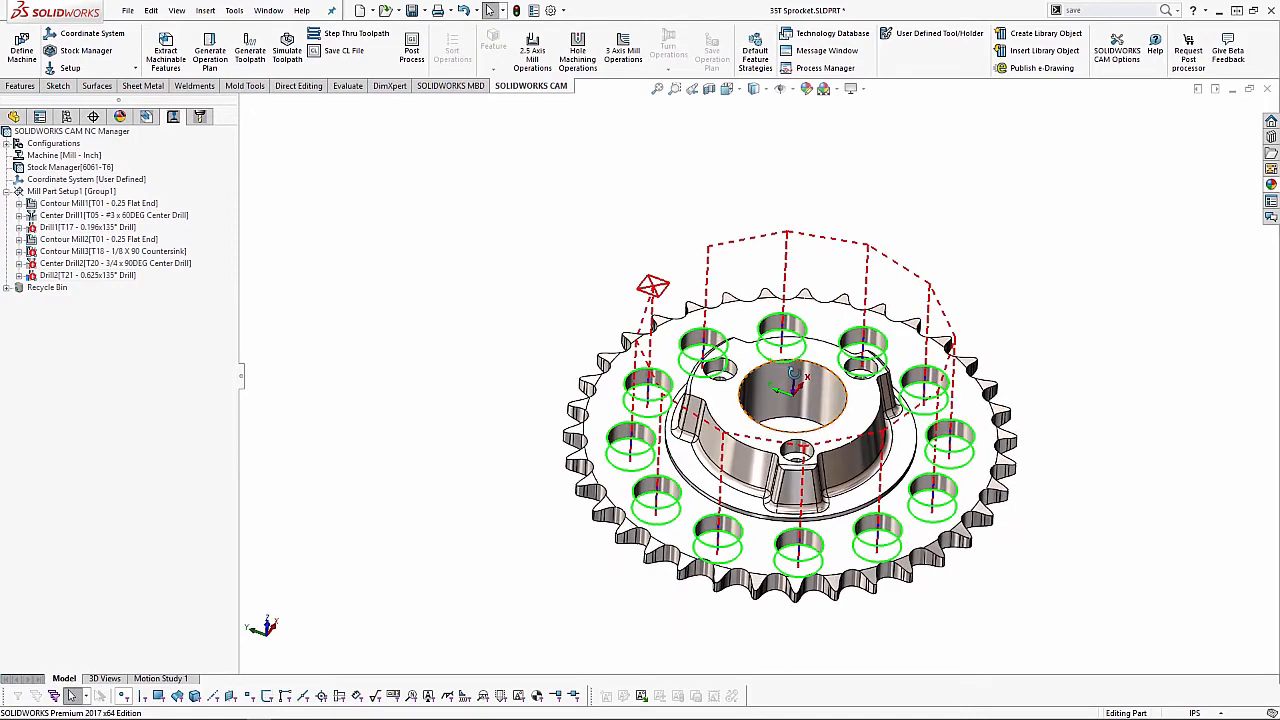
- Simulate the milling toolpaths from the turned stock, compare the result with the design part, and close the simulation
left_click(287, 55)
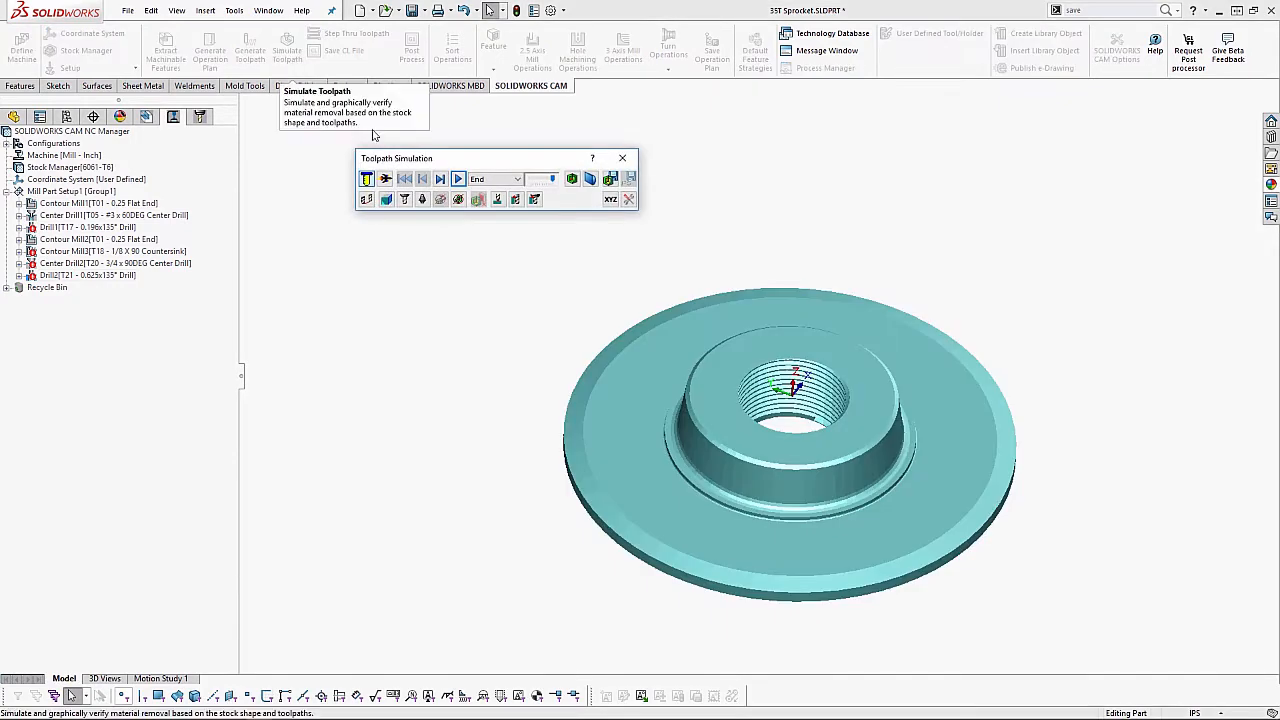
left_click(459, 179)
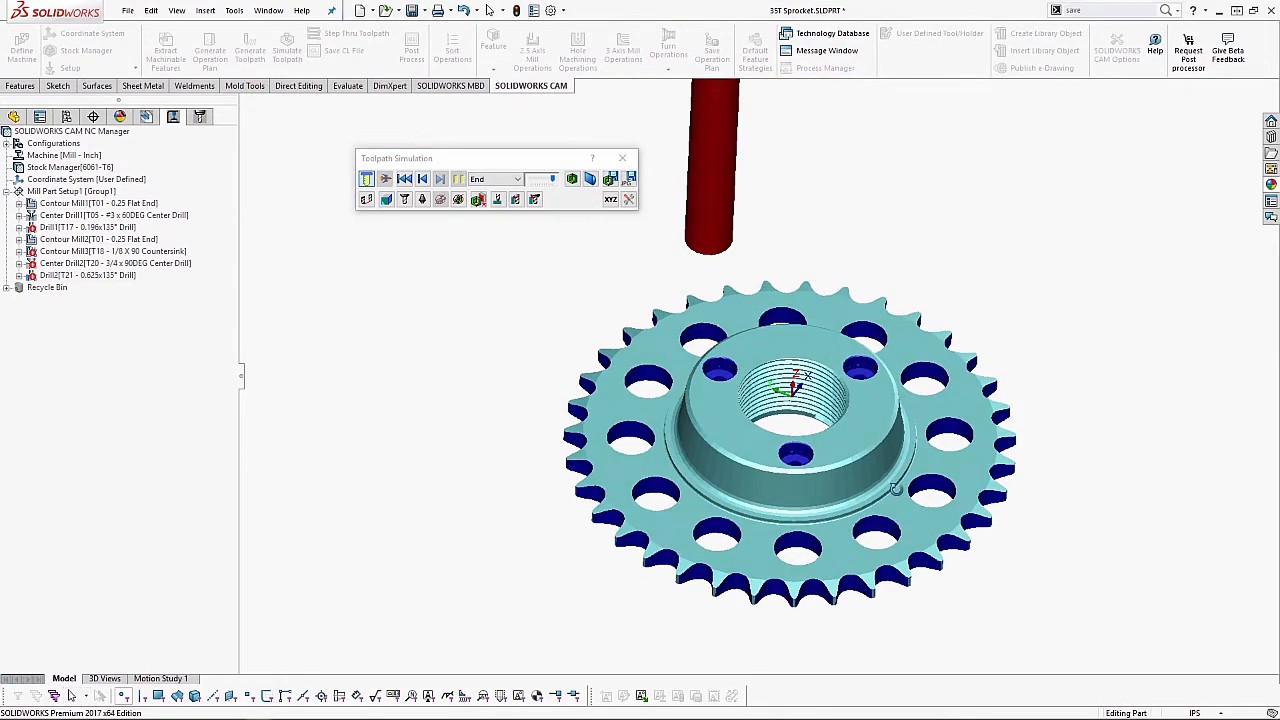
scroll(899, 487, "down", 2)
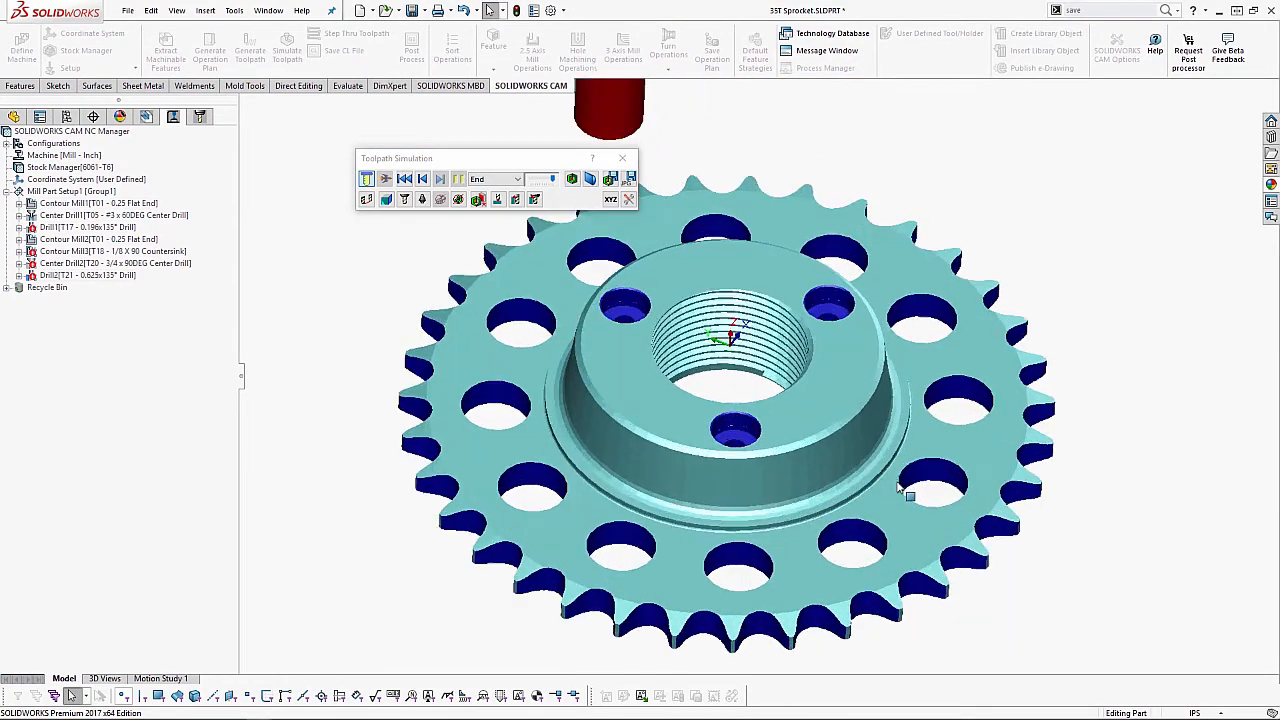
left_click(571, 179)
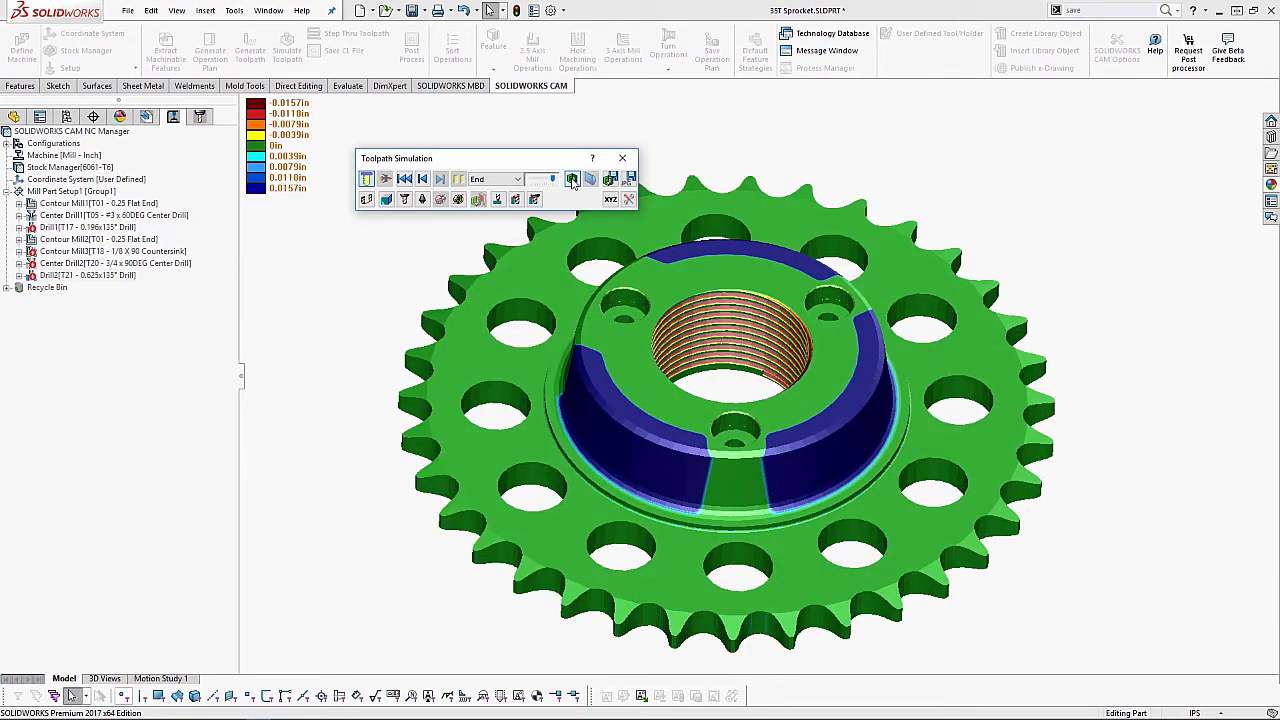
left_click(622, 160)
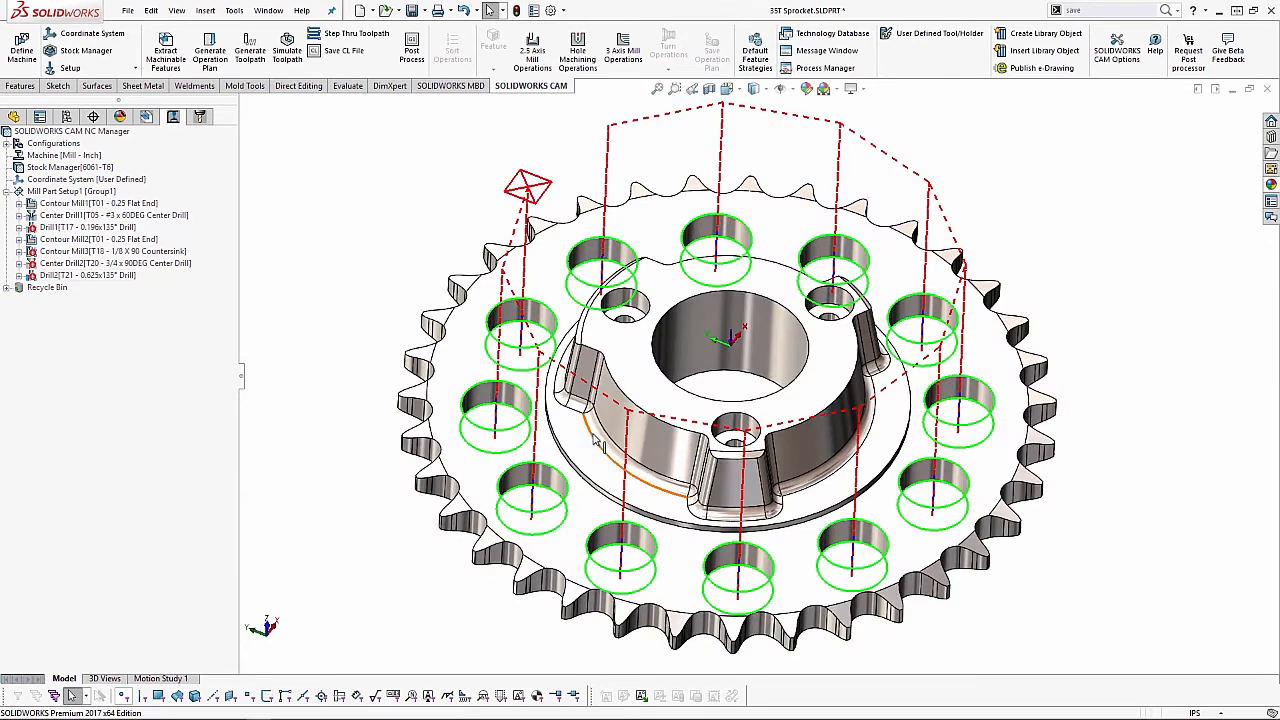
- Start an Open Pocket 2.5 axis feature in Mill Part Setup1, using the flat ring face around the hub as its profile
left_click(146, 117)
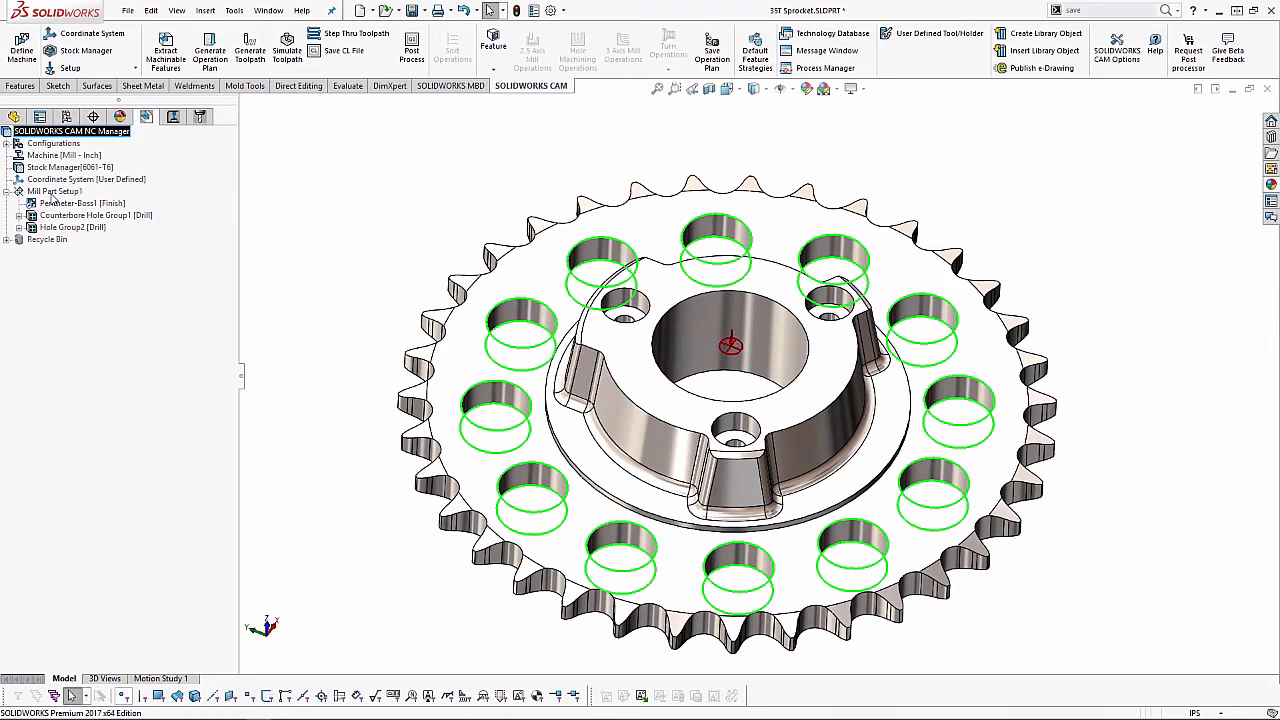
right_click(52, 194)
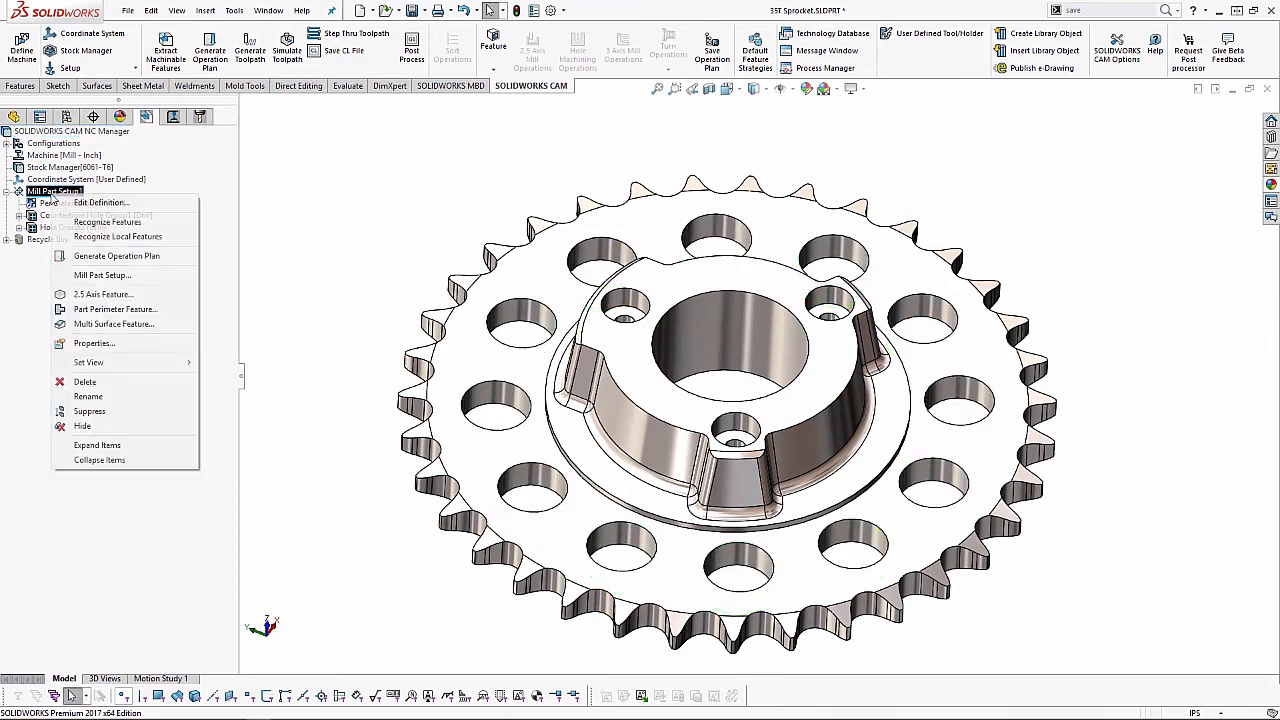
left_click(104, 294)
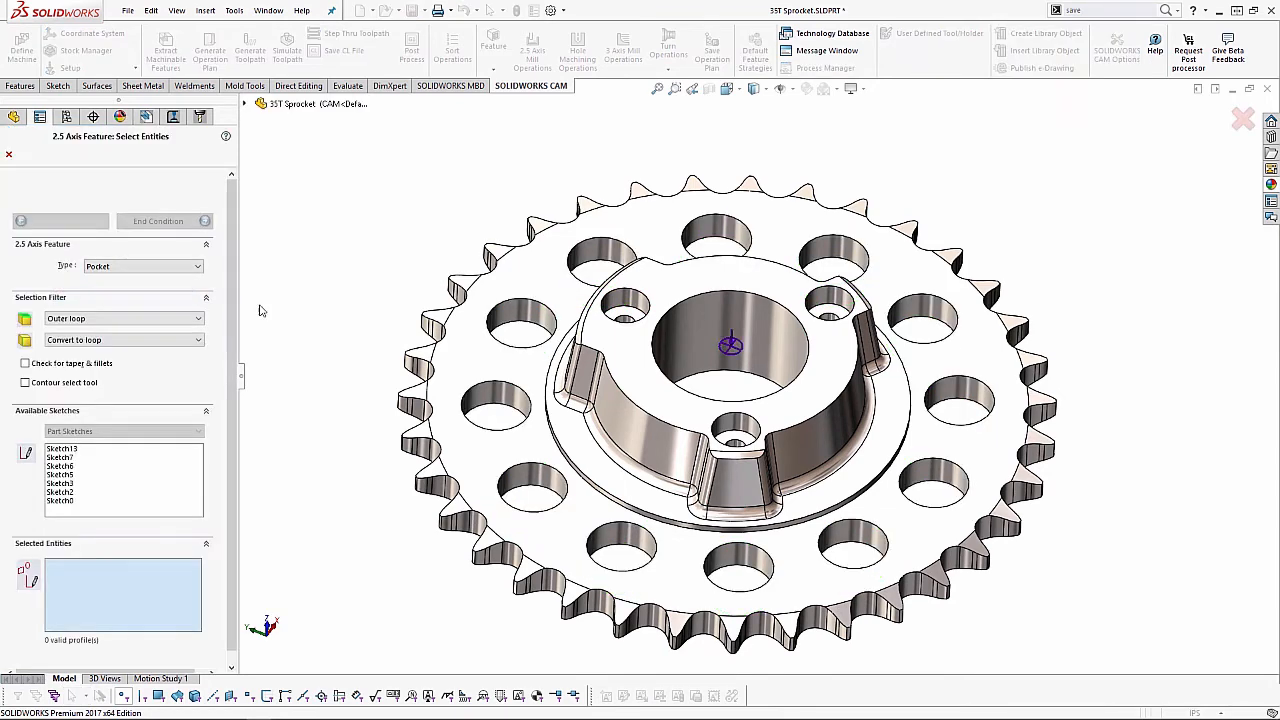
left_click(143, 267)
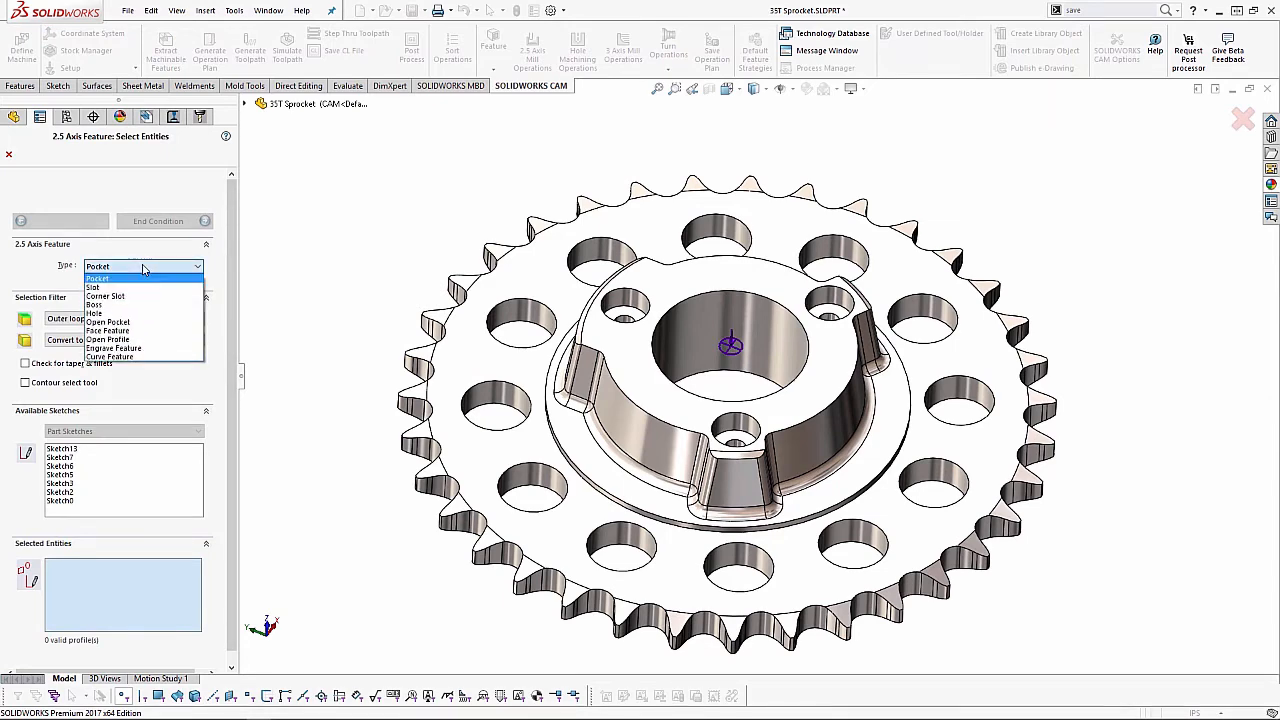
left_click(125, 324)
left_click(572, 448)
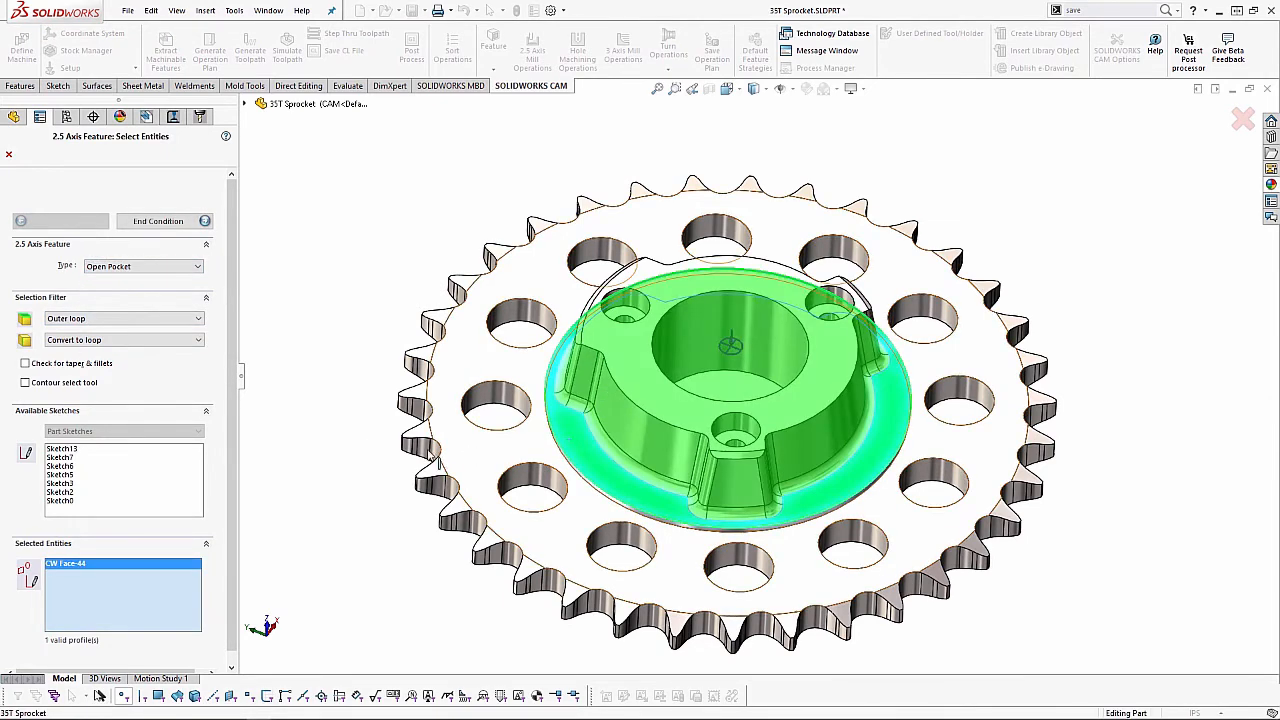
- End the open pocket up to the hub's top face with the Rough strategy and no stock extents, and proceed to its island entities
left_click(150, 222)
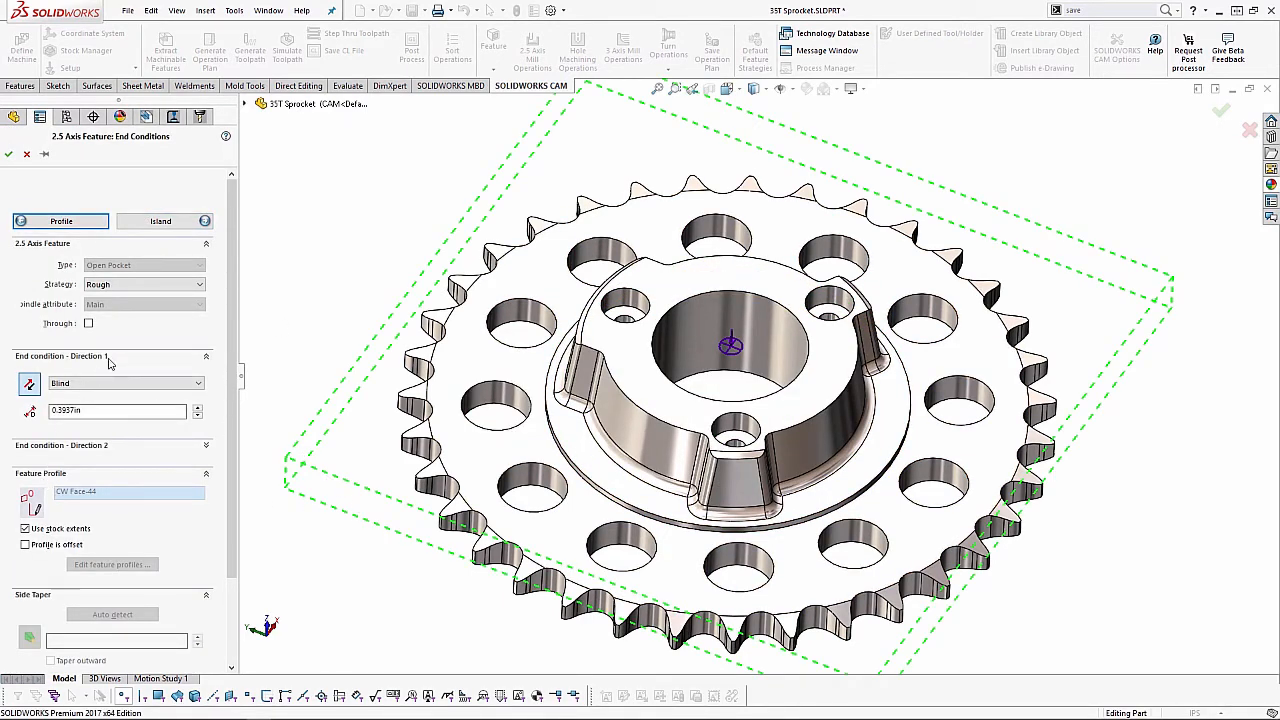
left_click(632, 368)
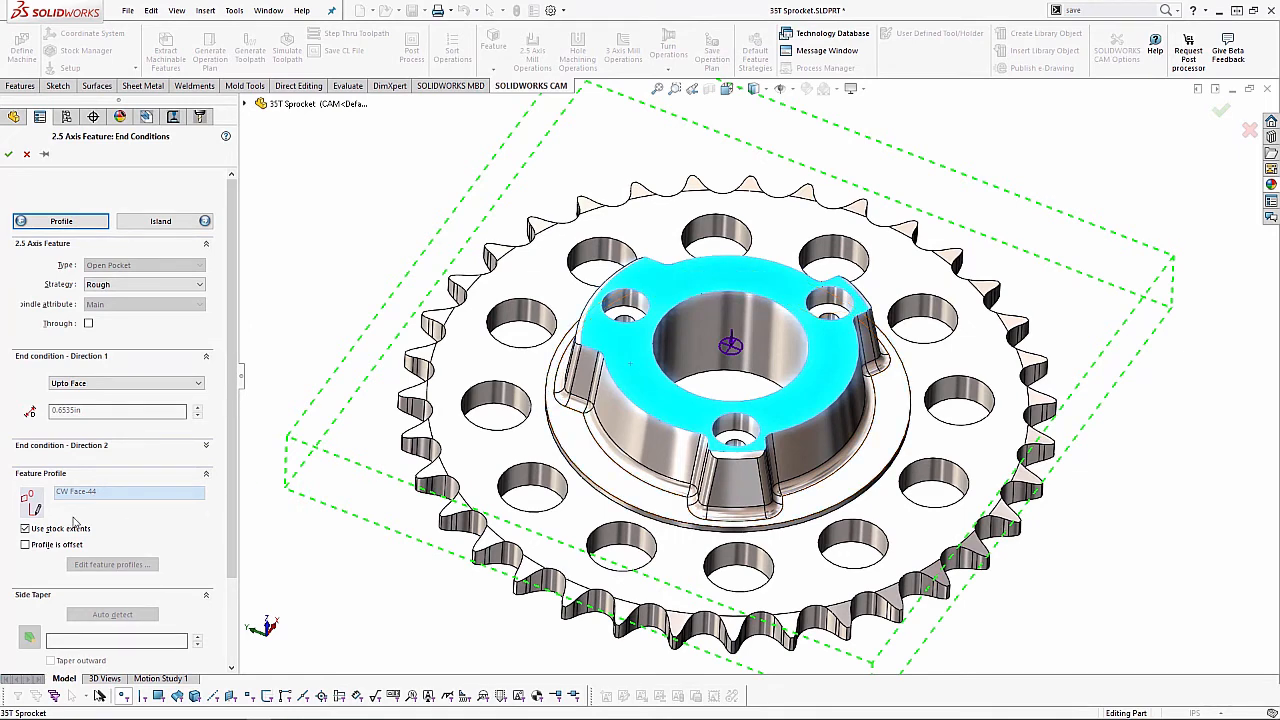
left_click(26, 529)
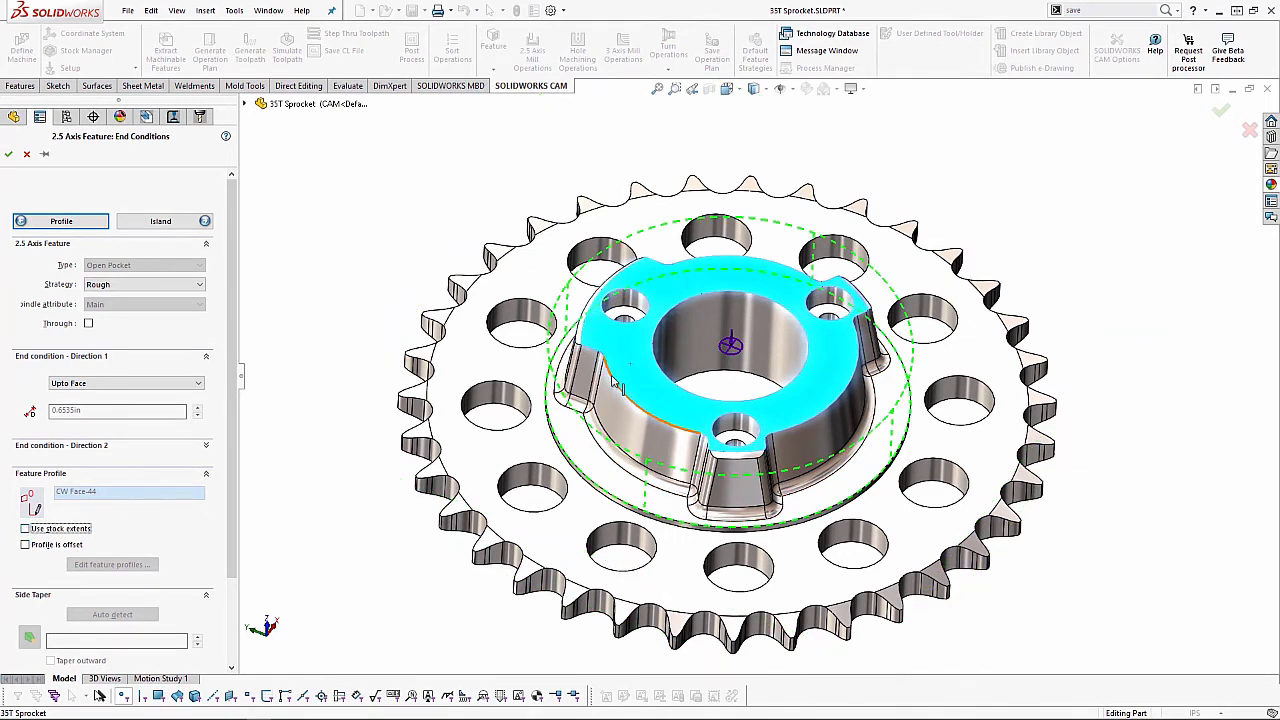
middle_click_drag(614, 354, 622, 318)
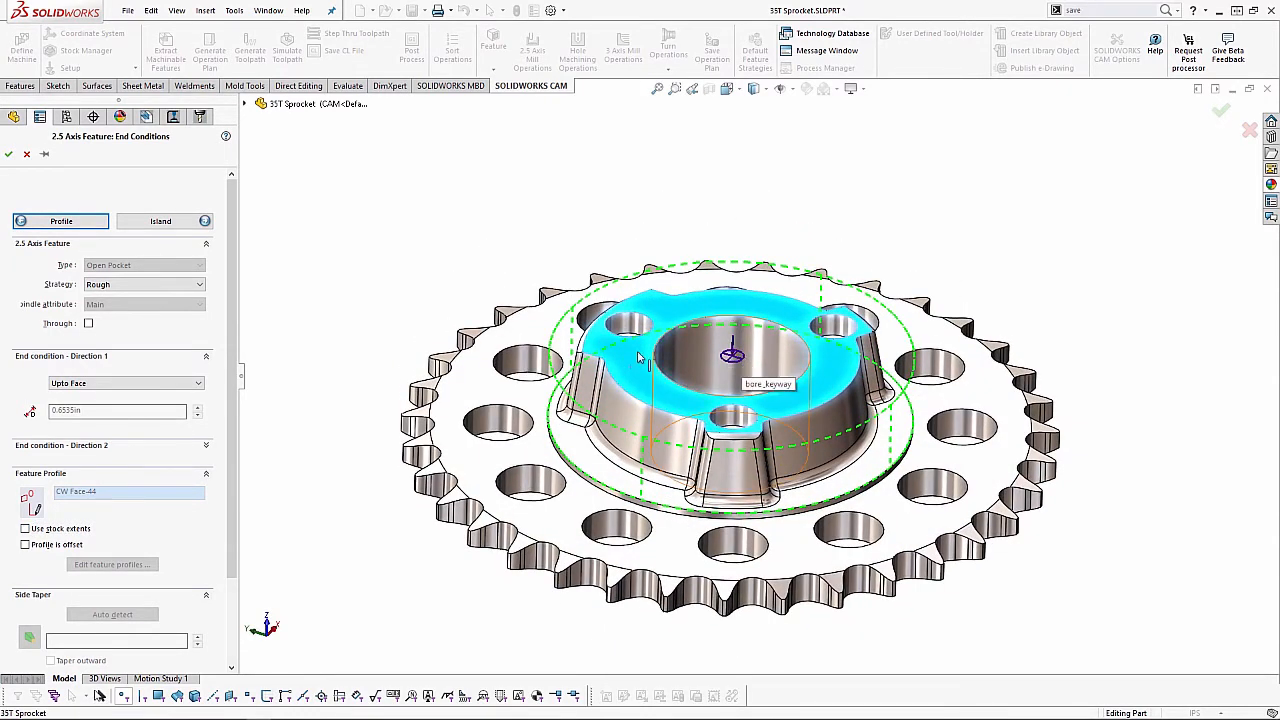
left_click(170, 222)
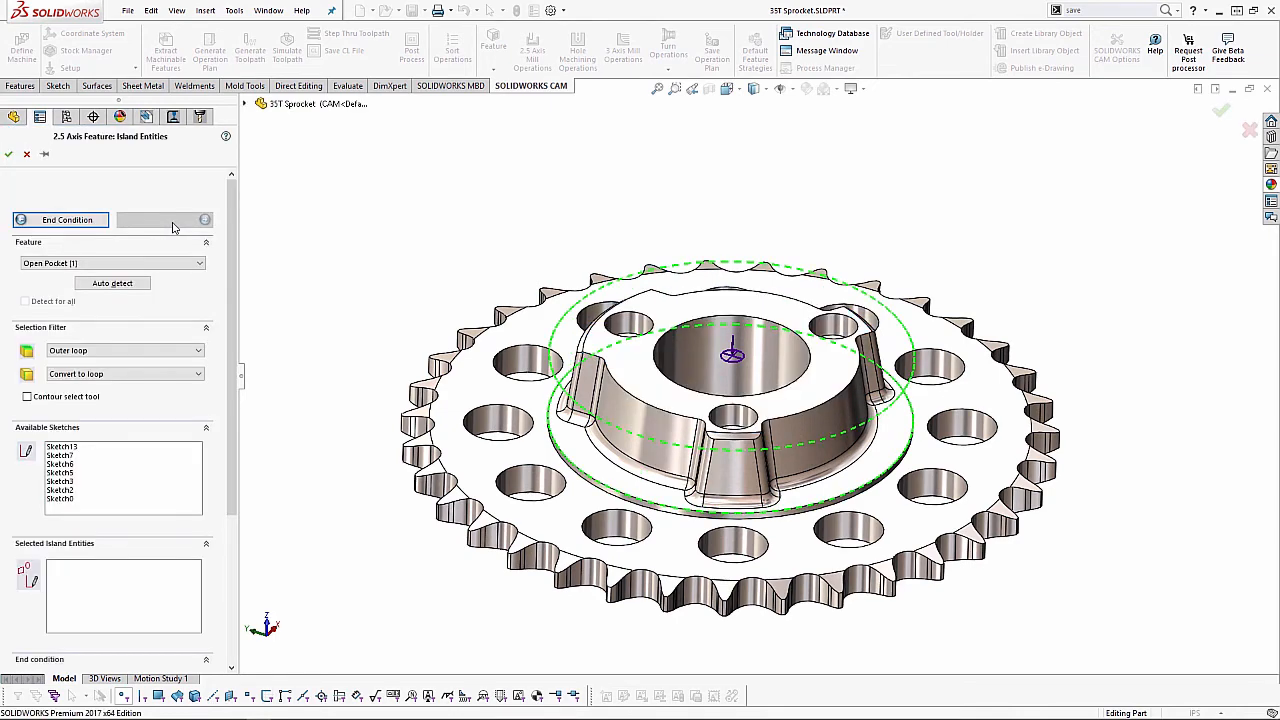
- Use the loop around the hub's base as the open pocket's island with a 15deg outward side taper, and finish the feature
left_click(576, 424)
middle_click_drag(645, 525, 628, 378)
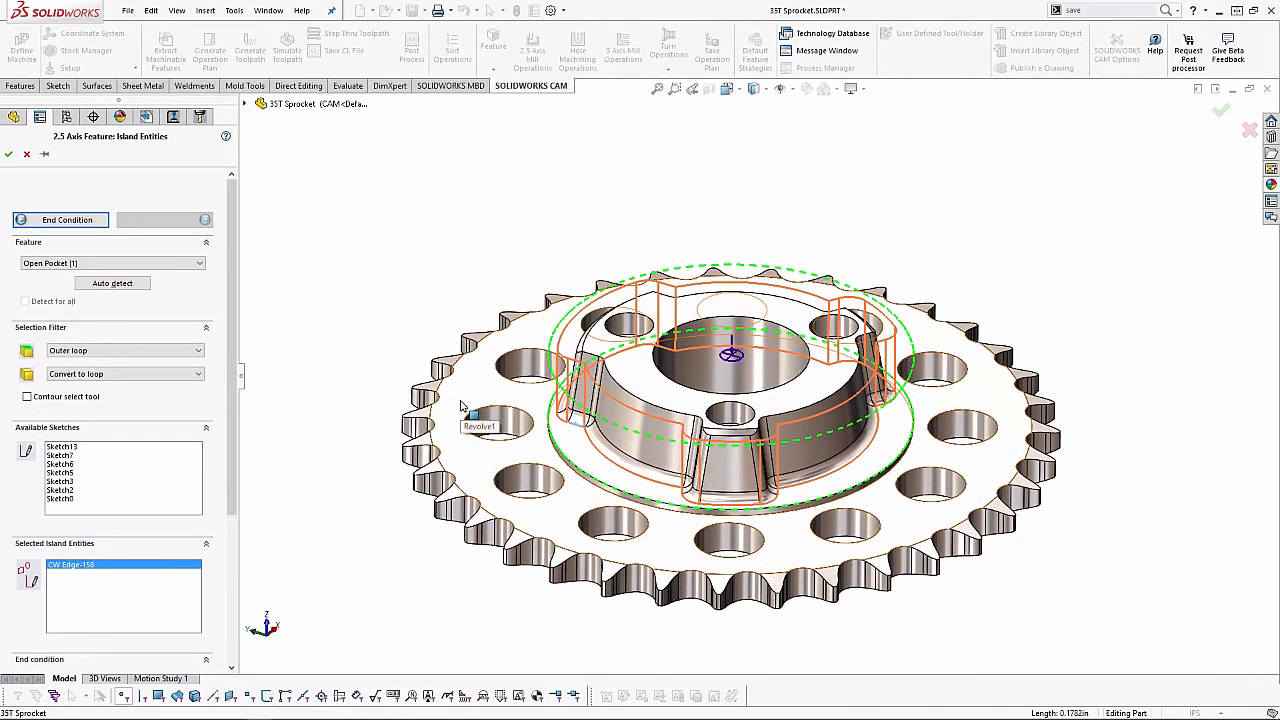
scroll(212, 558, "down", 4)
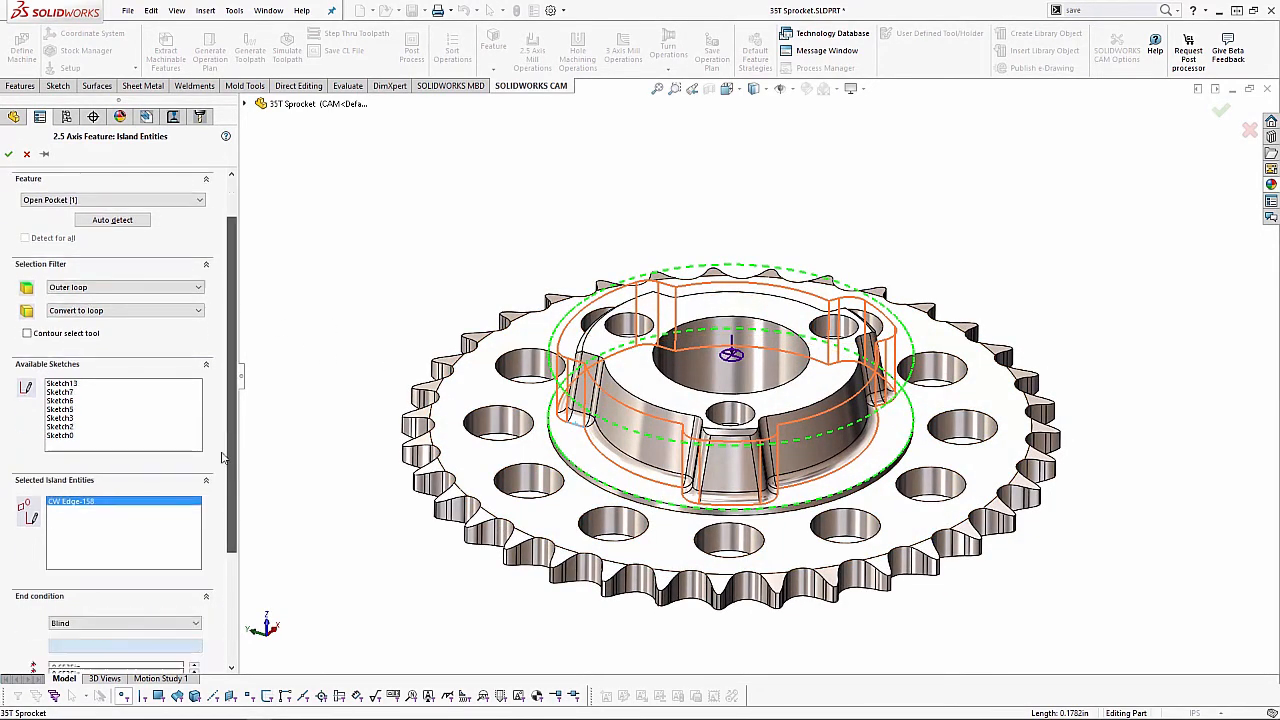
left_click(30, 570)
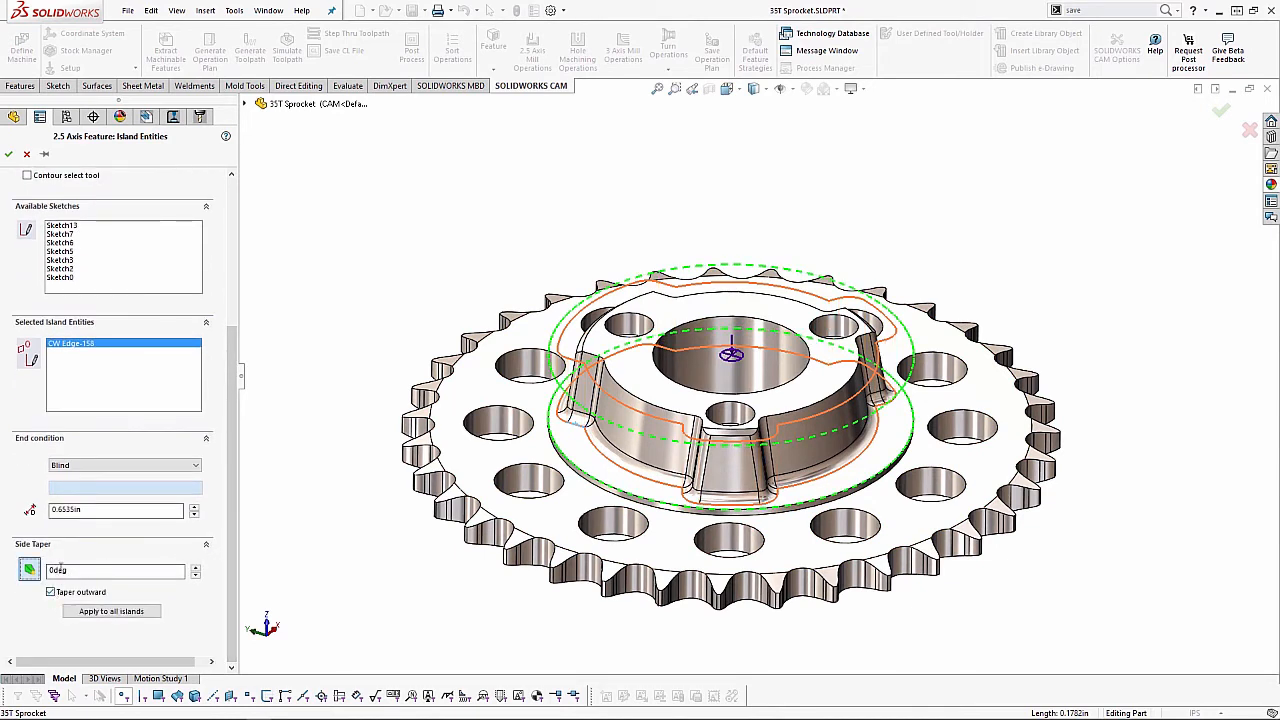
left_click(196, 567)
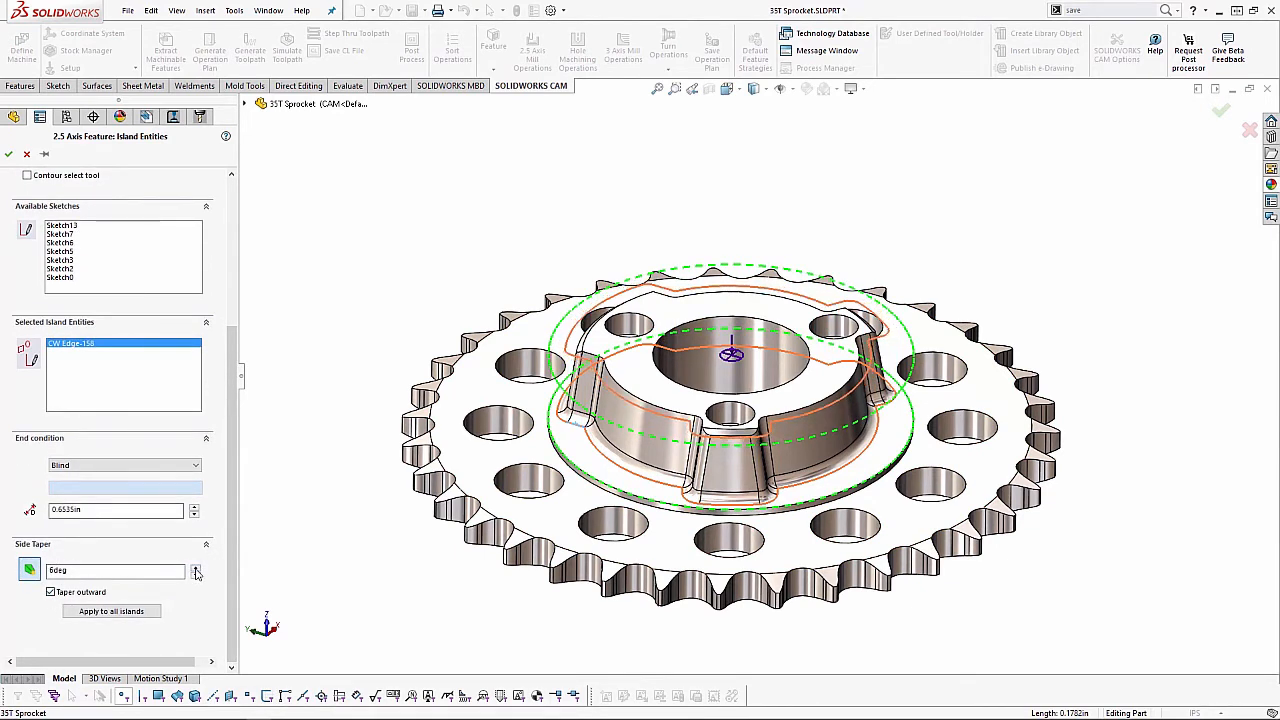
left_click(196, 567)
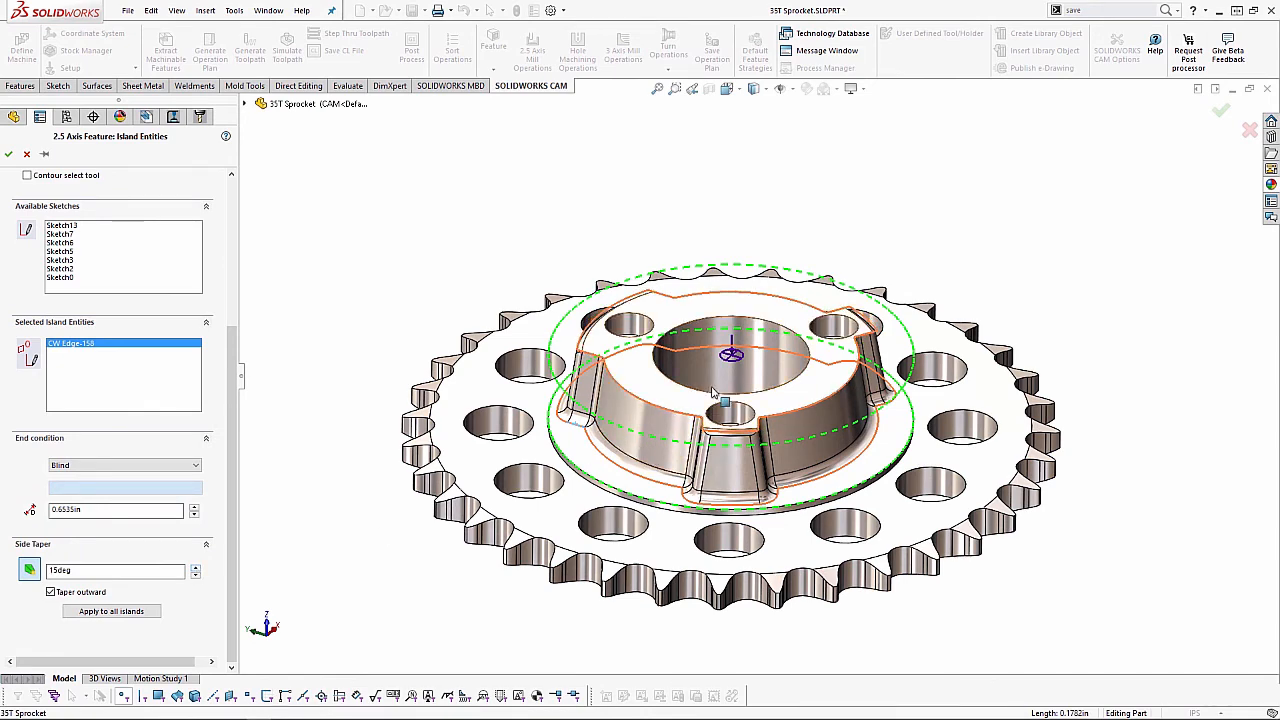
key("shift+z")
left_click(8, 154)
- Generate the operation plan for the Open Pocket1 feature and the toolpath for its Rough Mill1 operation
right_click(75, 241)
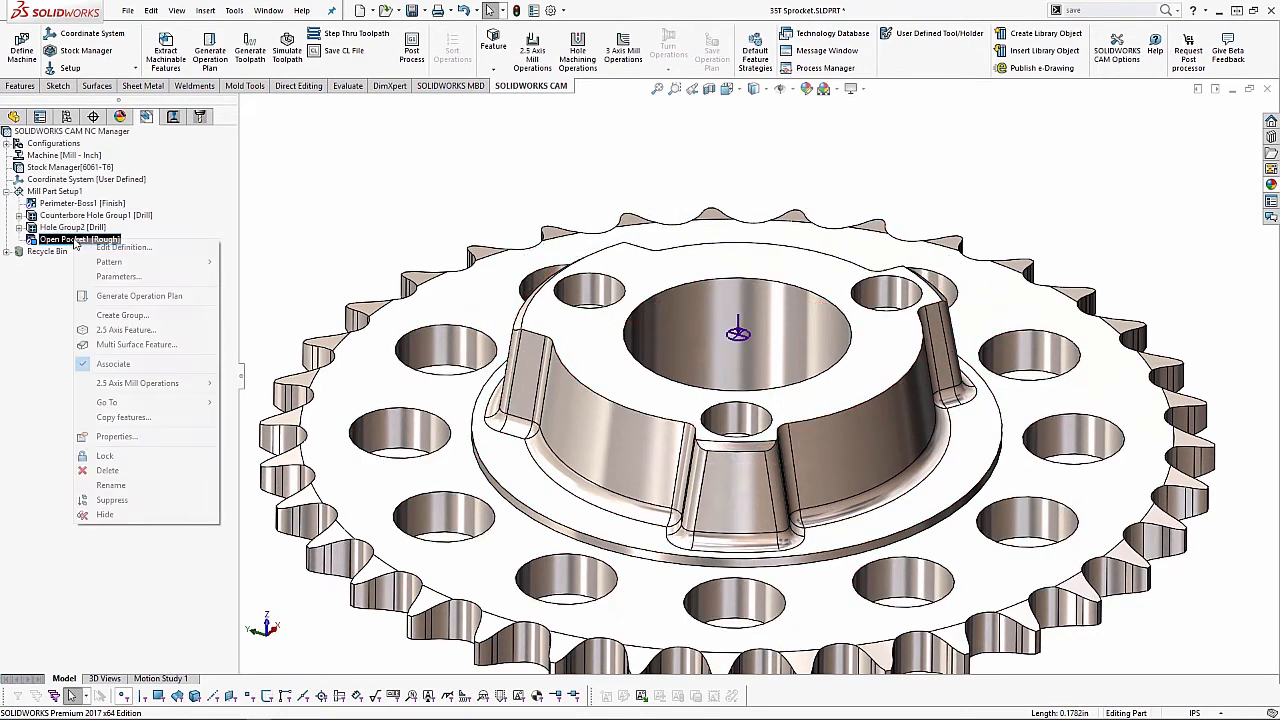
left_click(130, 296)
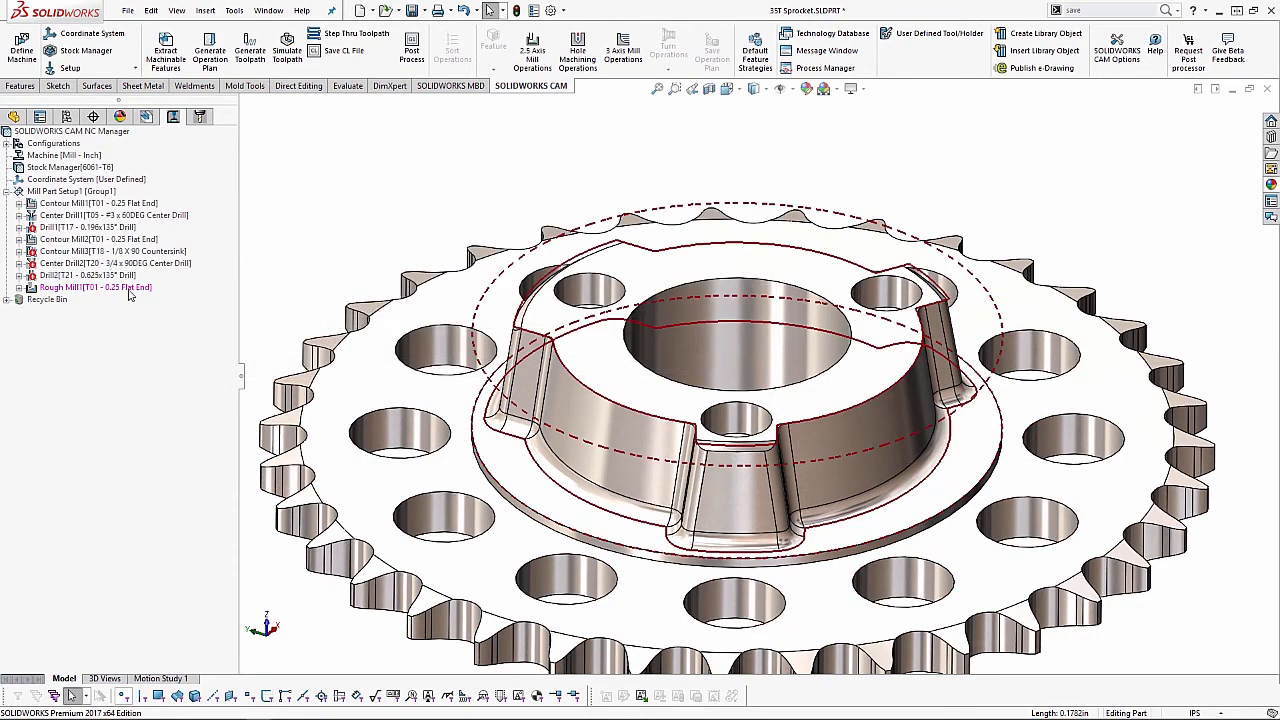
right_click(129, 295)
left_click(158, 317)
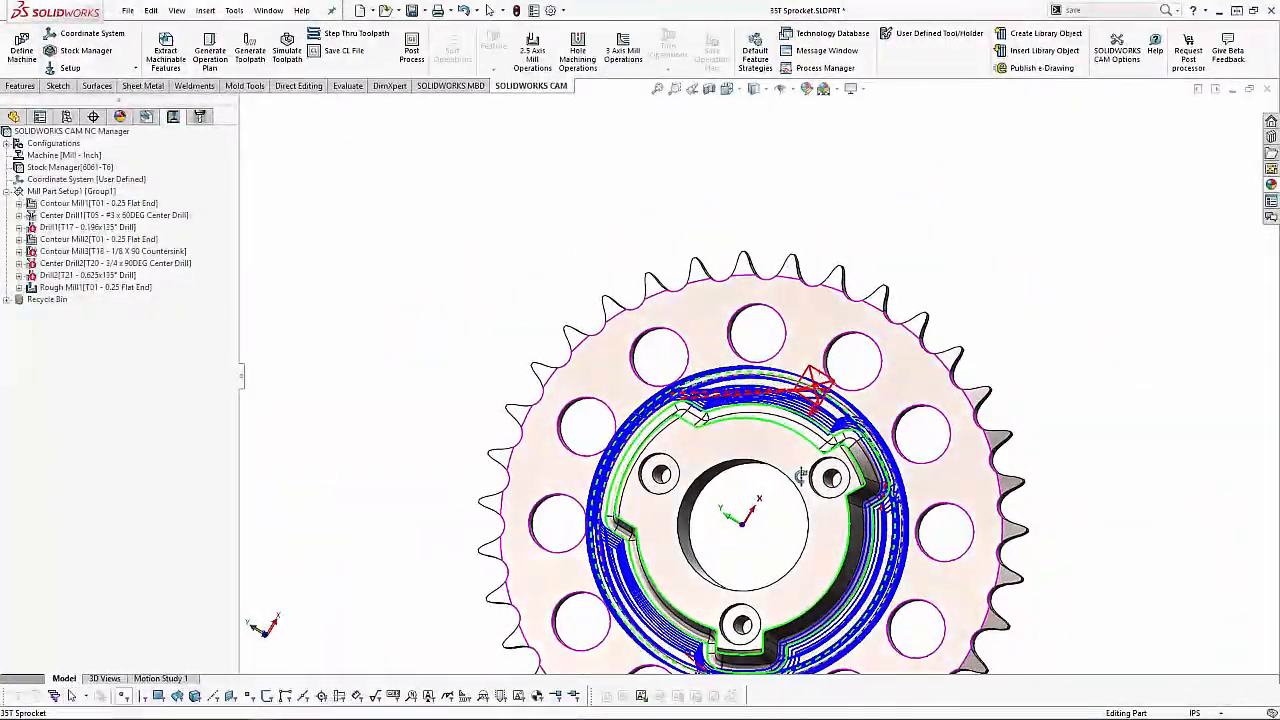
- Examine the Rough Mill1 toolpath around the hub and review its bottom and side allowances in the roughing parameters
scroll(810, 462, "up", 2)
middle_click_drag(810, 462, 805, 330)
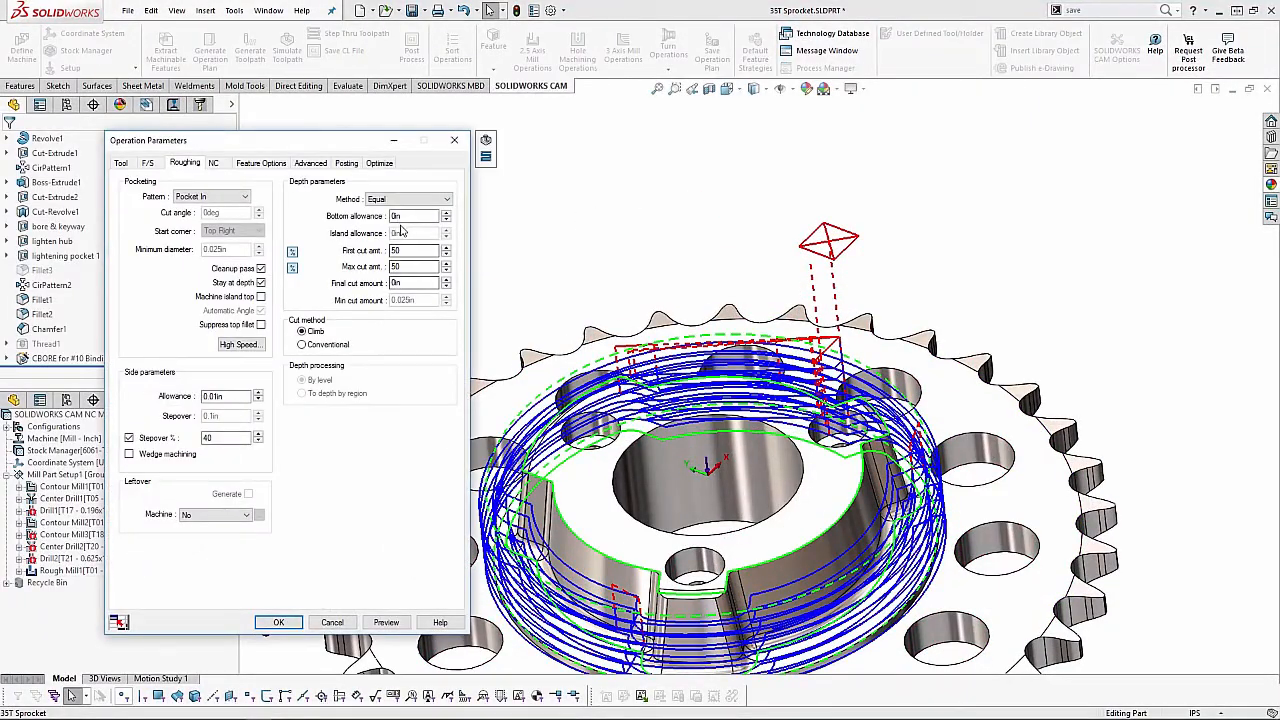
double_click(400, 216)
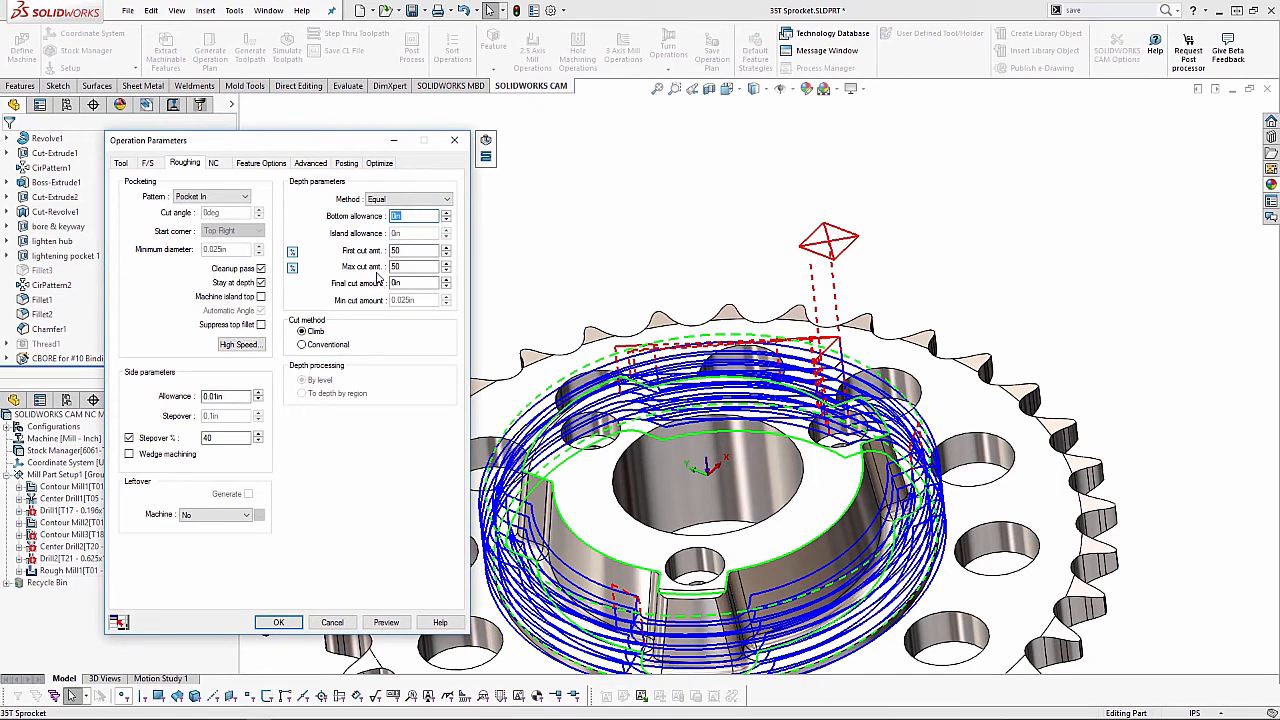
double_click(238, 396)
left_click(291, 623)
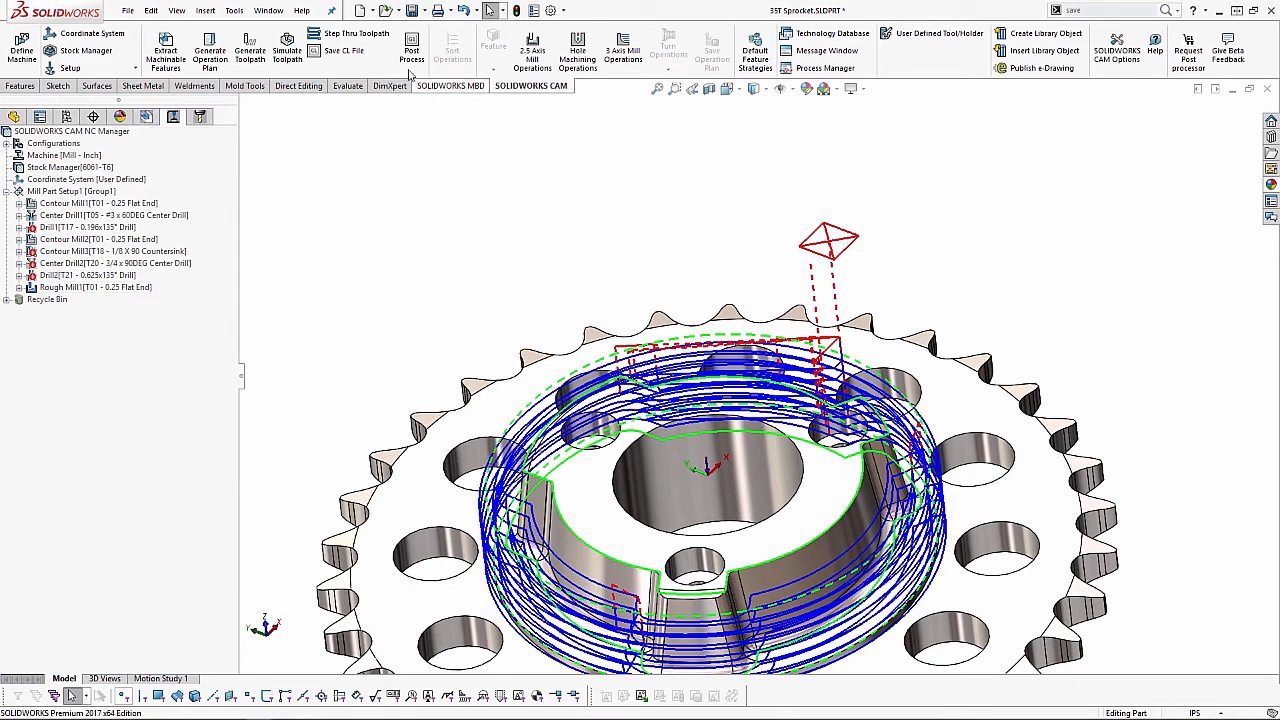
- Simulate the Rough Mill1 toolpath on the turned stock through to the end, and close the simulation
right_click(95, 287)
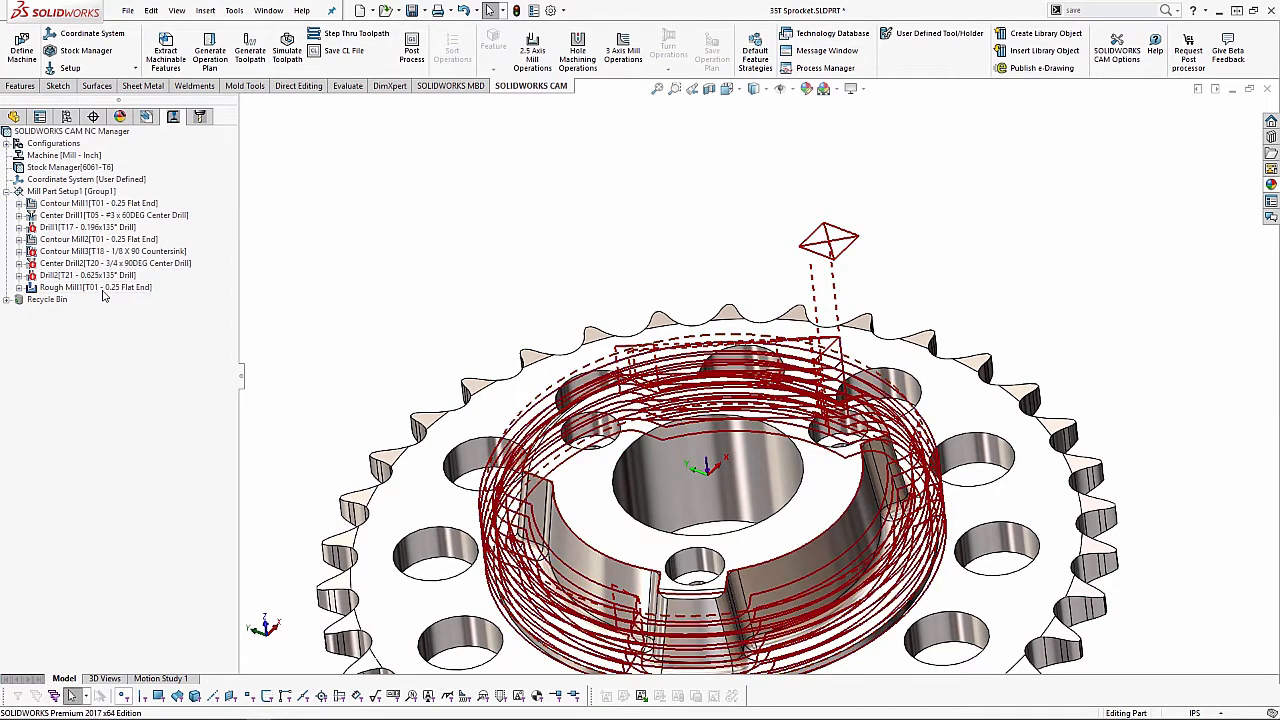
left_click(160, 333)
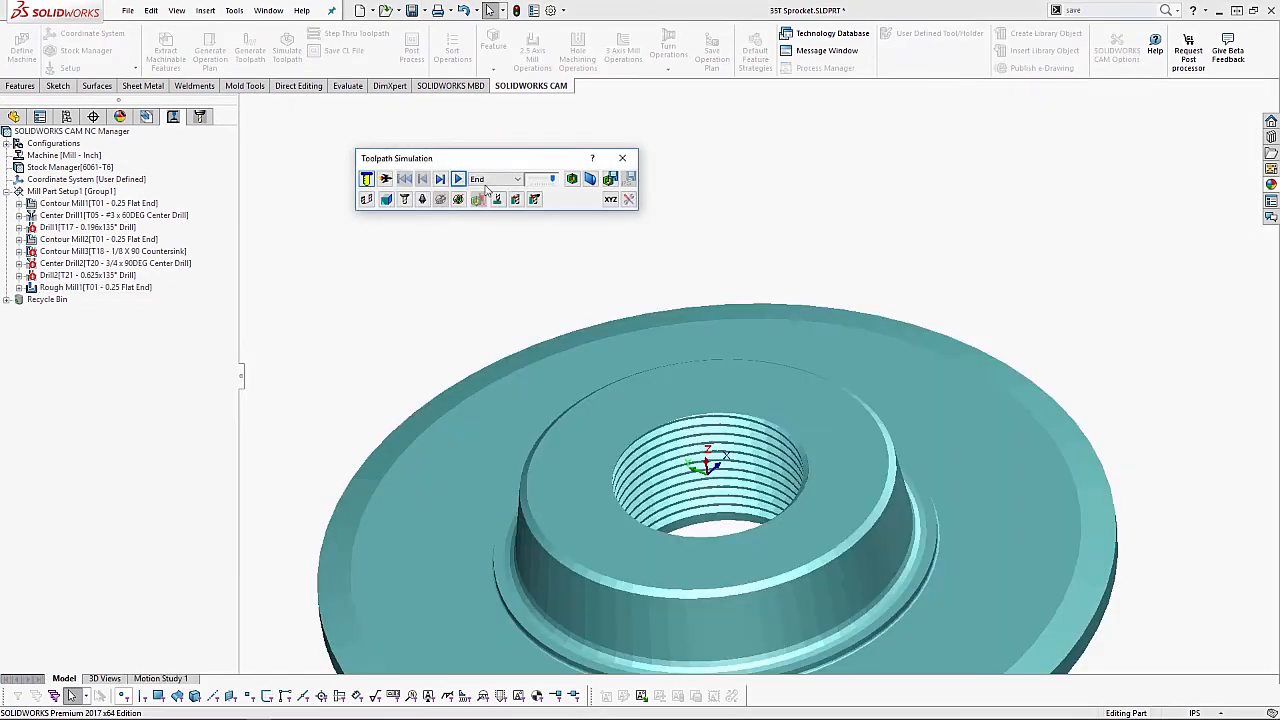
left_click(459, 178)
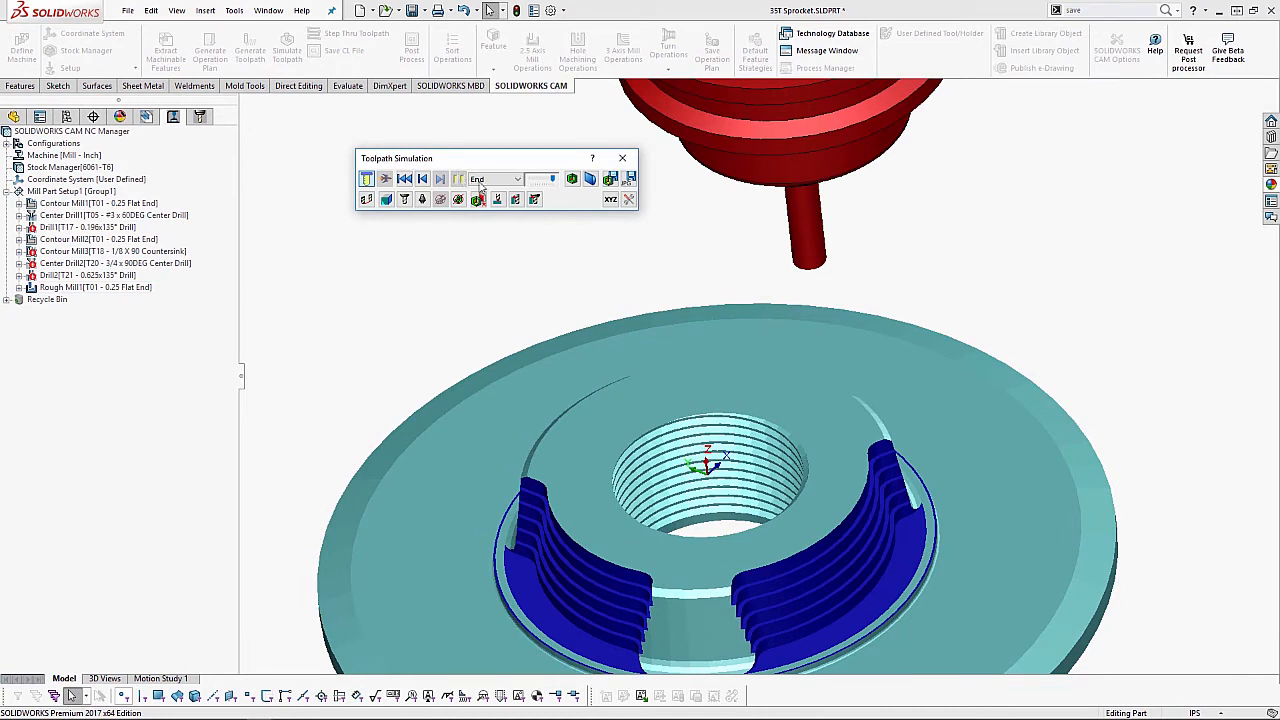
left_click(622, 158)
- Add a Multi Surface feature to Mill Part Setup1 with feature type All Displayed and the Area Clearance, Z Level strategy
left_click(146, 116)
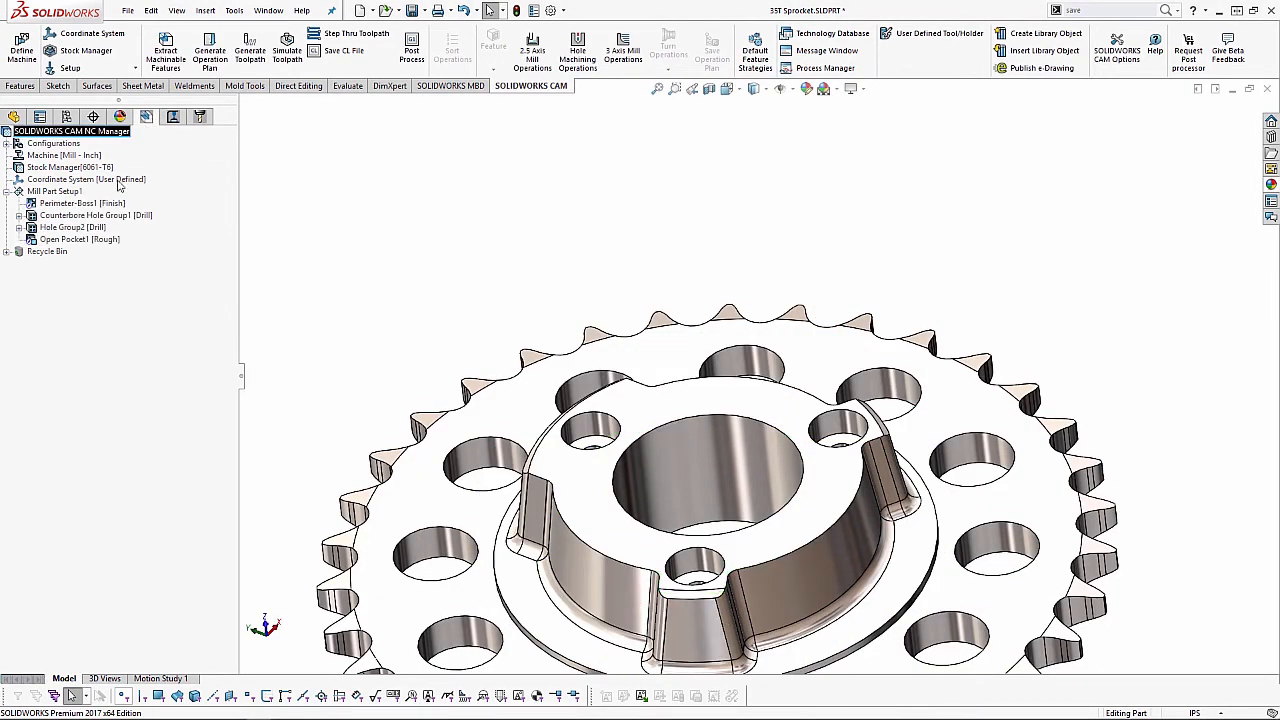
right_click(66, 192)
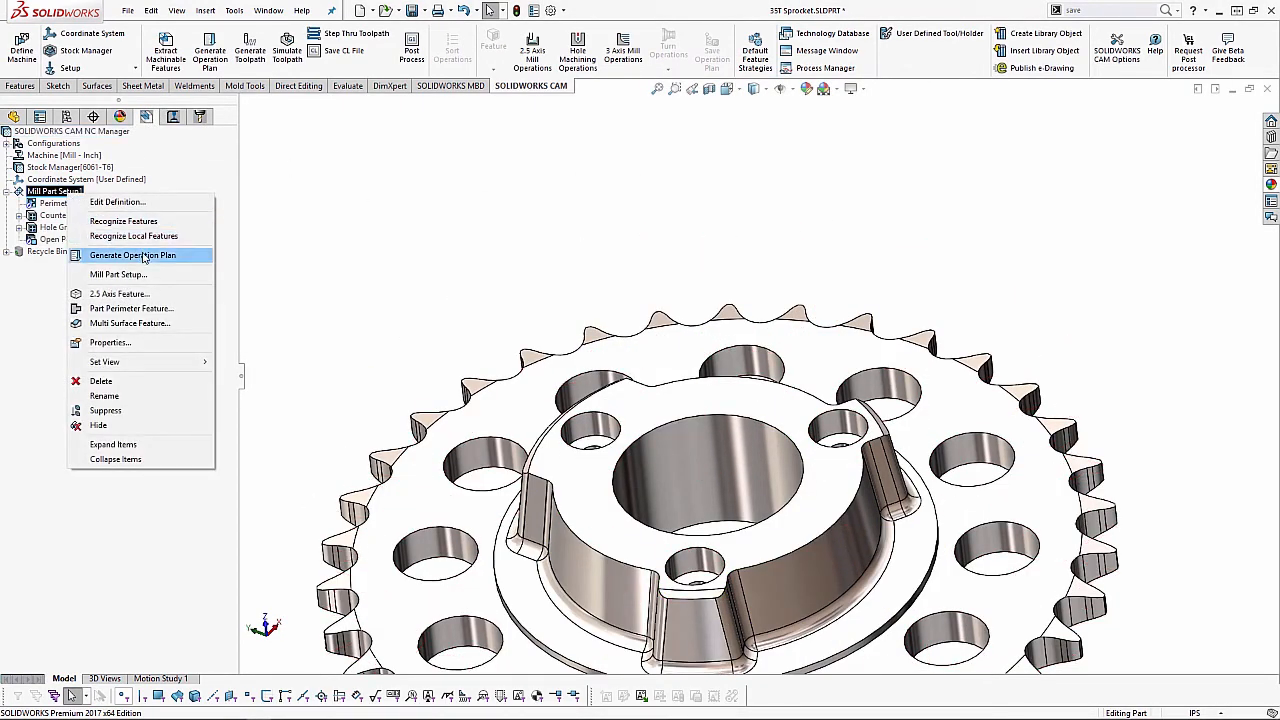
left_click(143, 324)
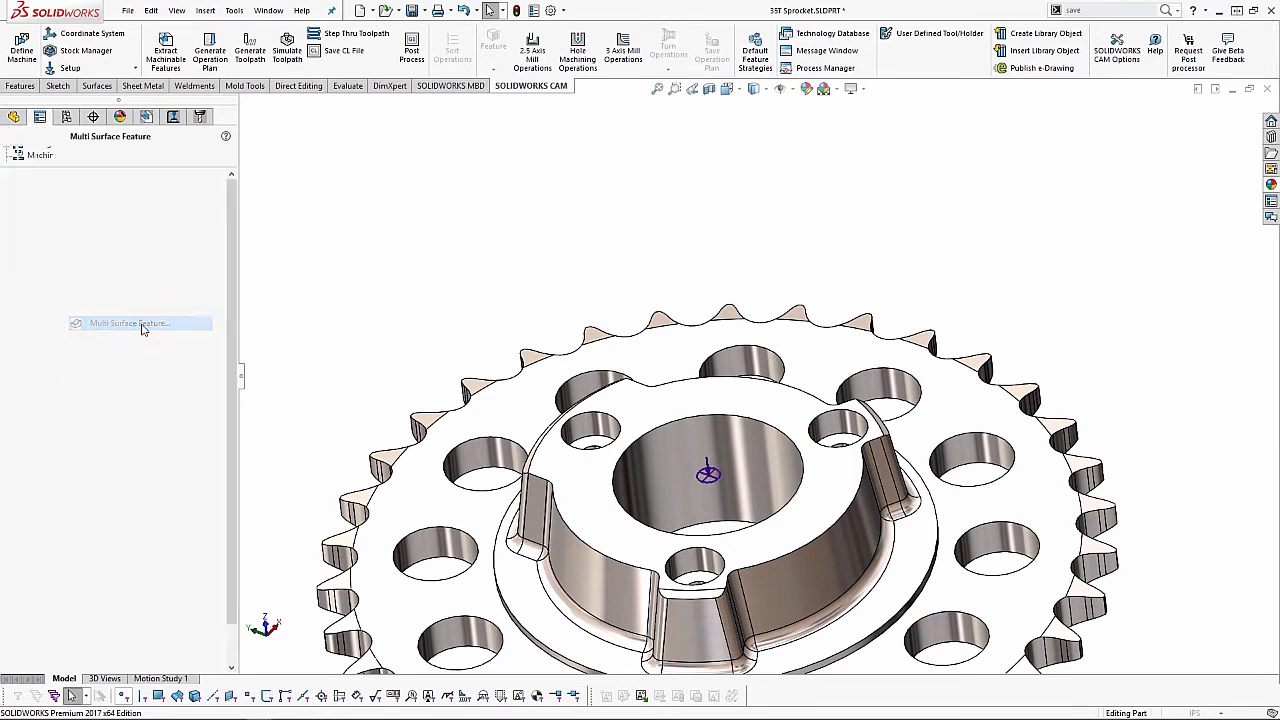
left_click(133, 245)
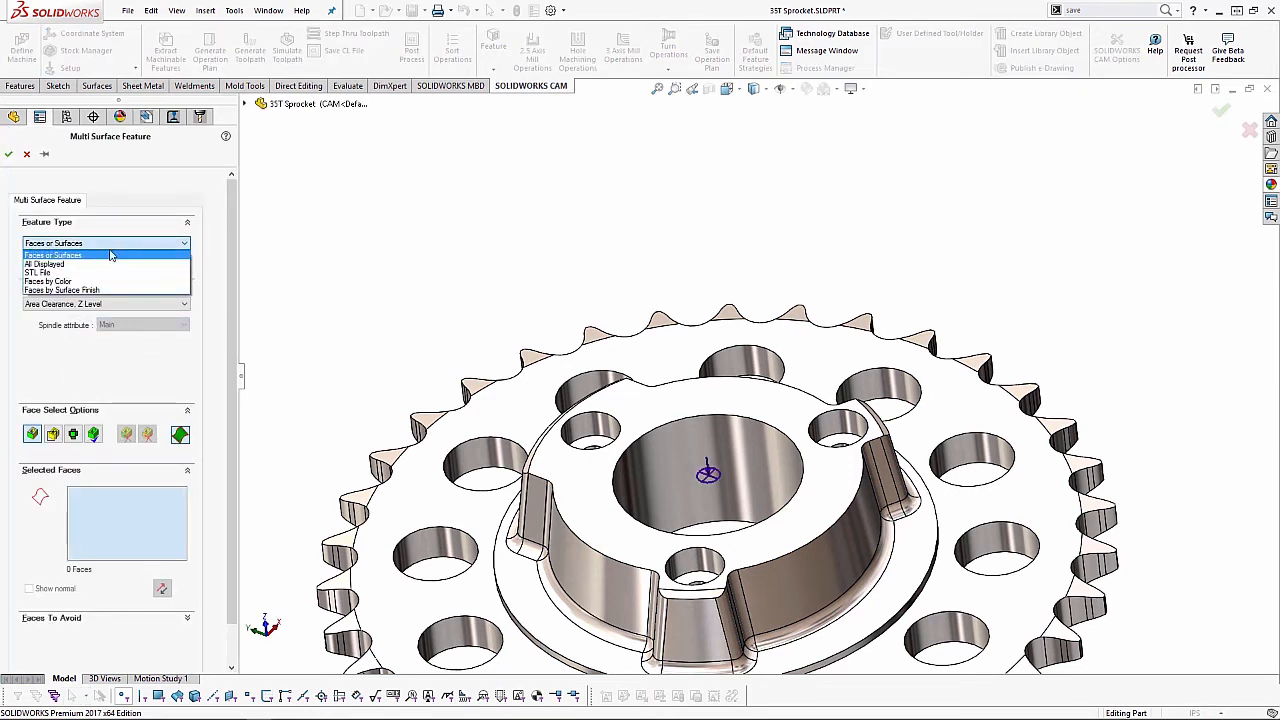
left_click(60, 264)
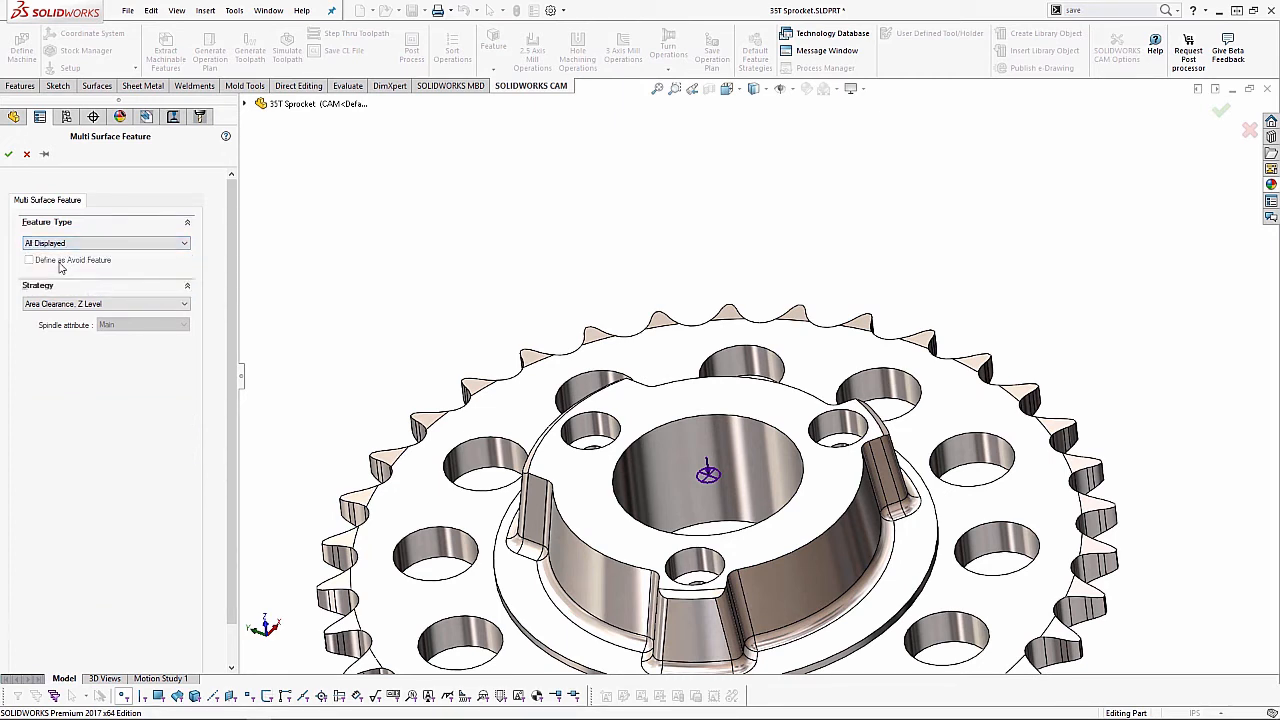
left_click(8, 154)
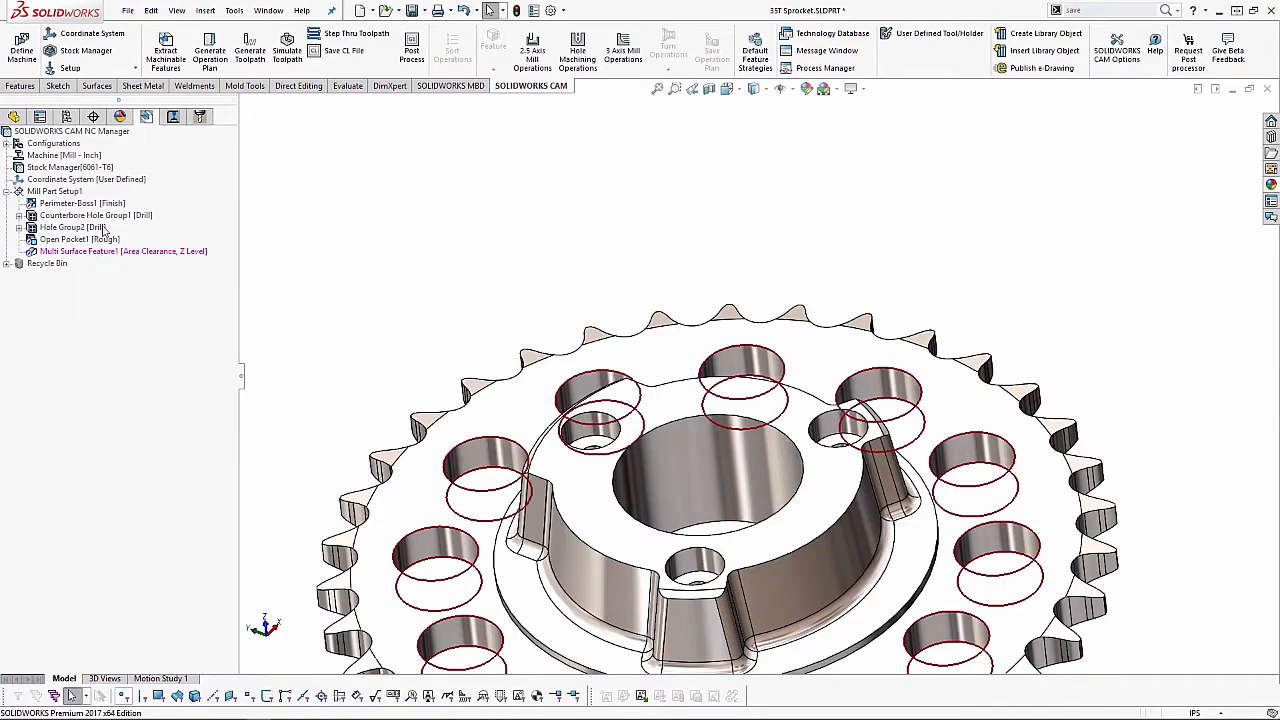
- Create a Z Level 3 axis mill operation for the multi surface feature with the TechDB defaults, opening its parameters
right_click(116, 257)
mouse_move(230, 363)
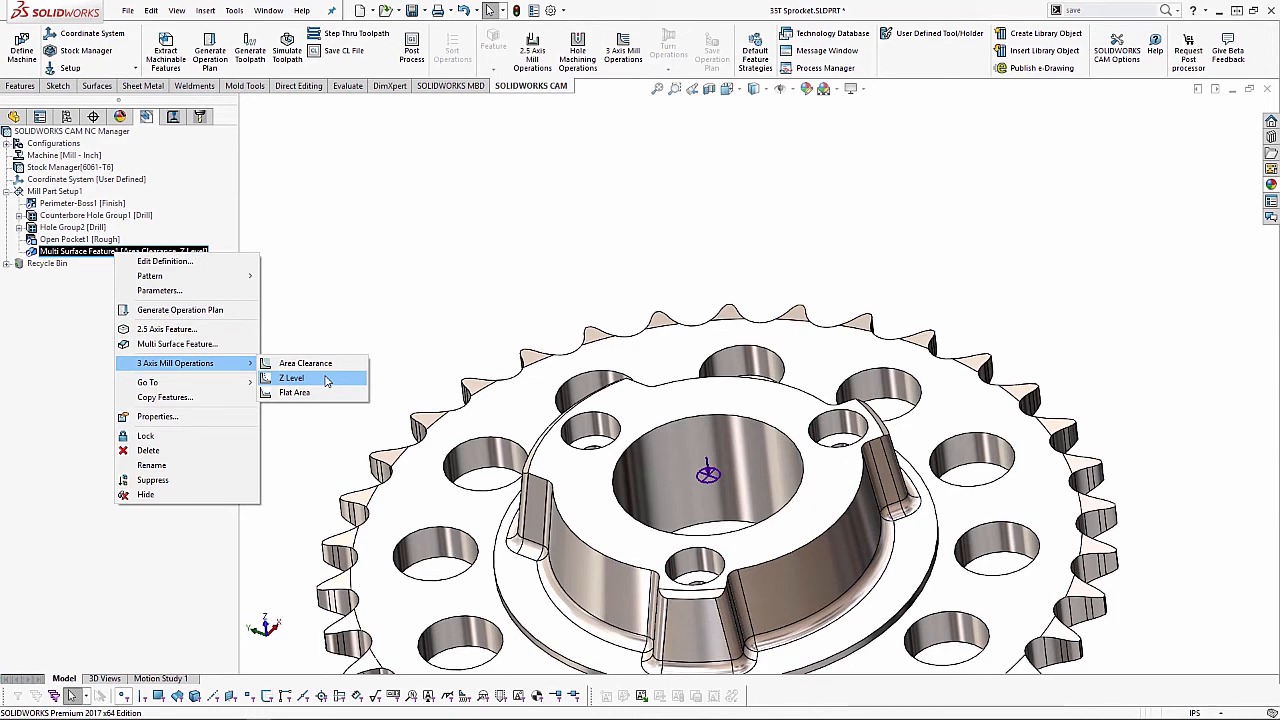
left_click(325, 379)
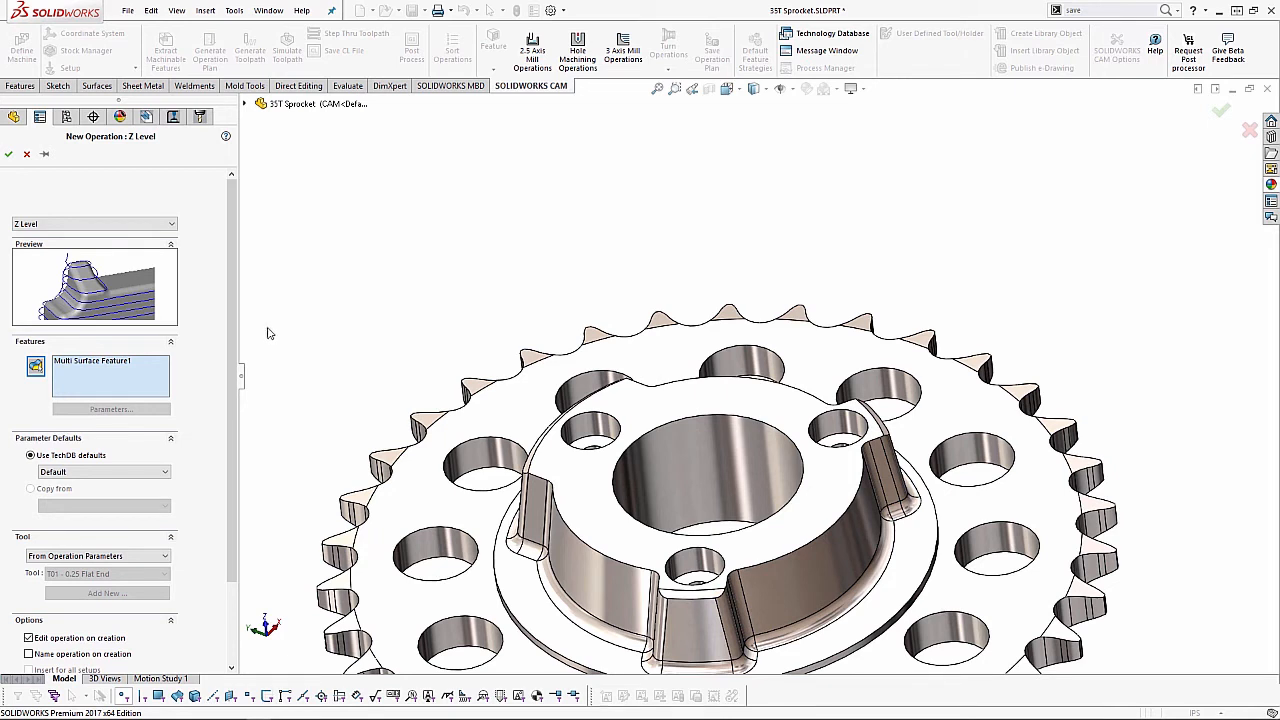
left_click(9, 154)
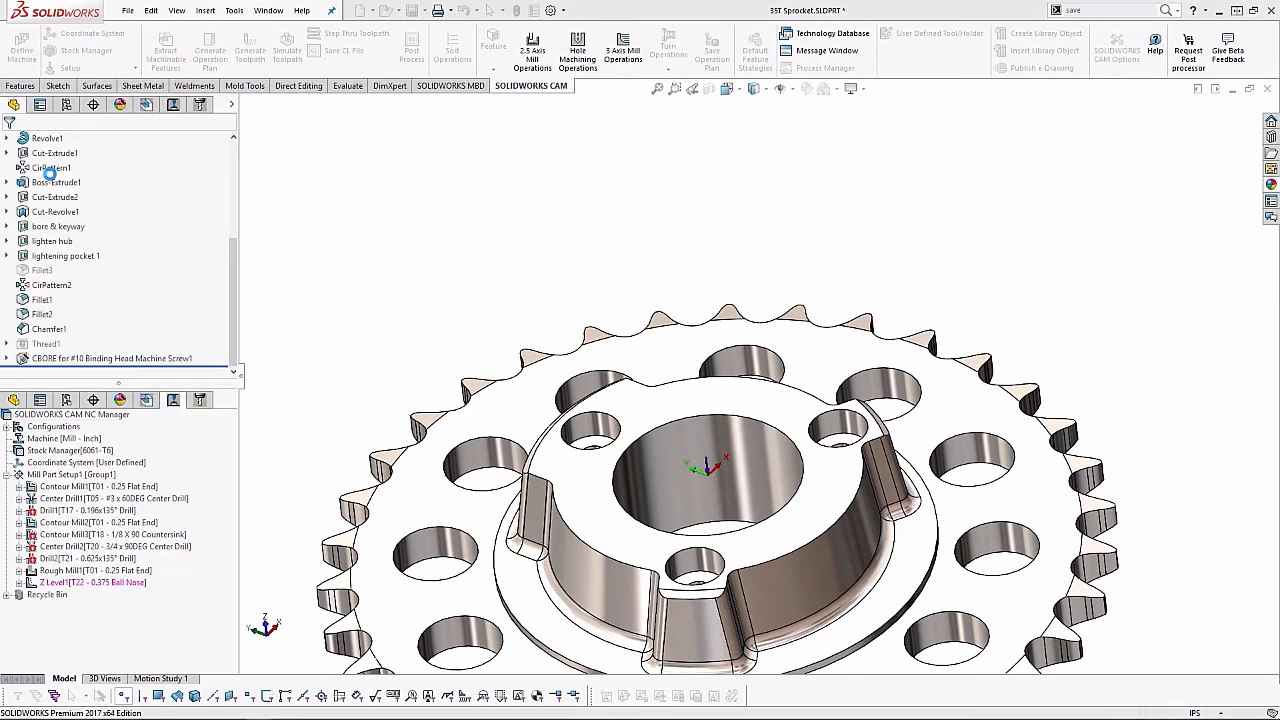
left_click_drag(220, 147, 310, 150)
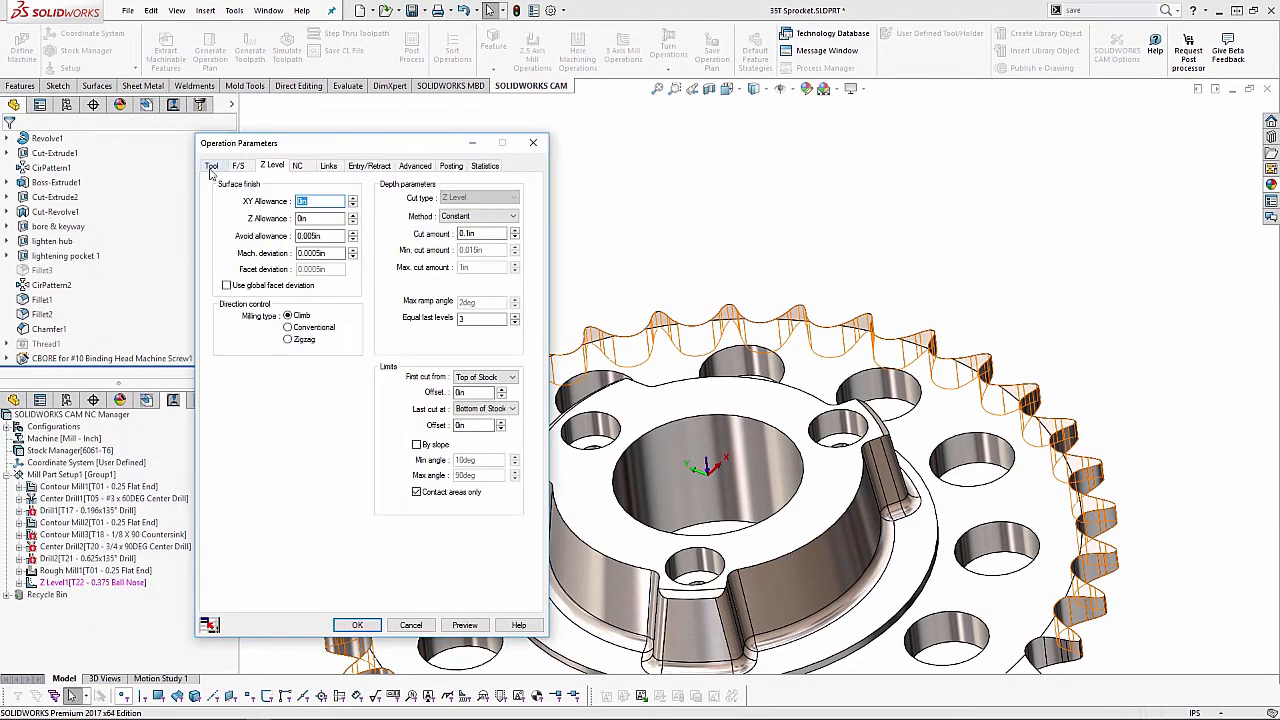
- Start adding a library tool to the Z Level operation's tool crib, filtering for Ball Nose tools from 0in to 0.25in diameter
left_click(211, 166)
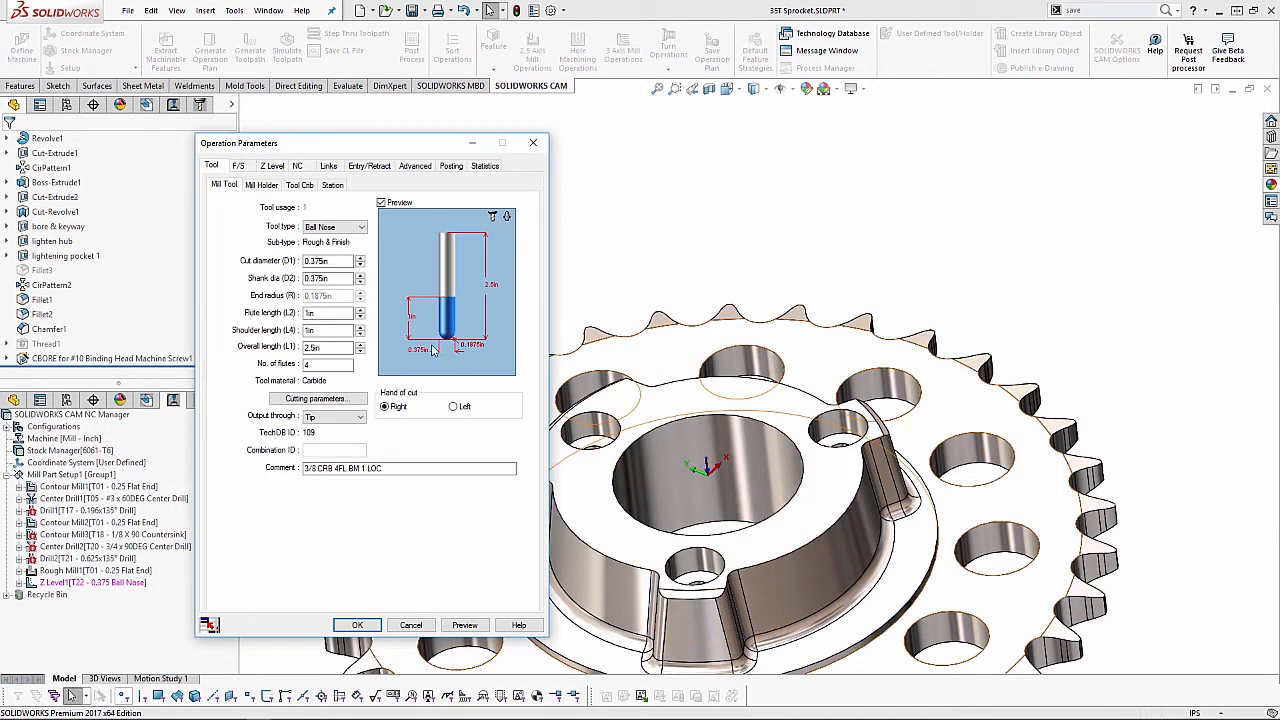
left_click(300, 185)
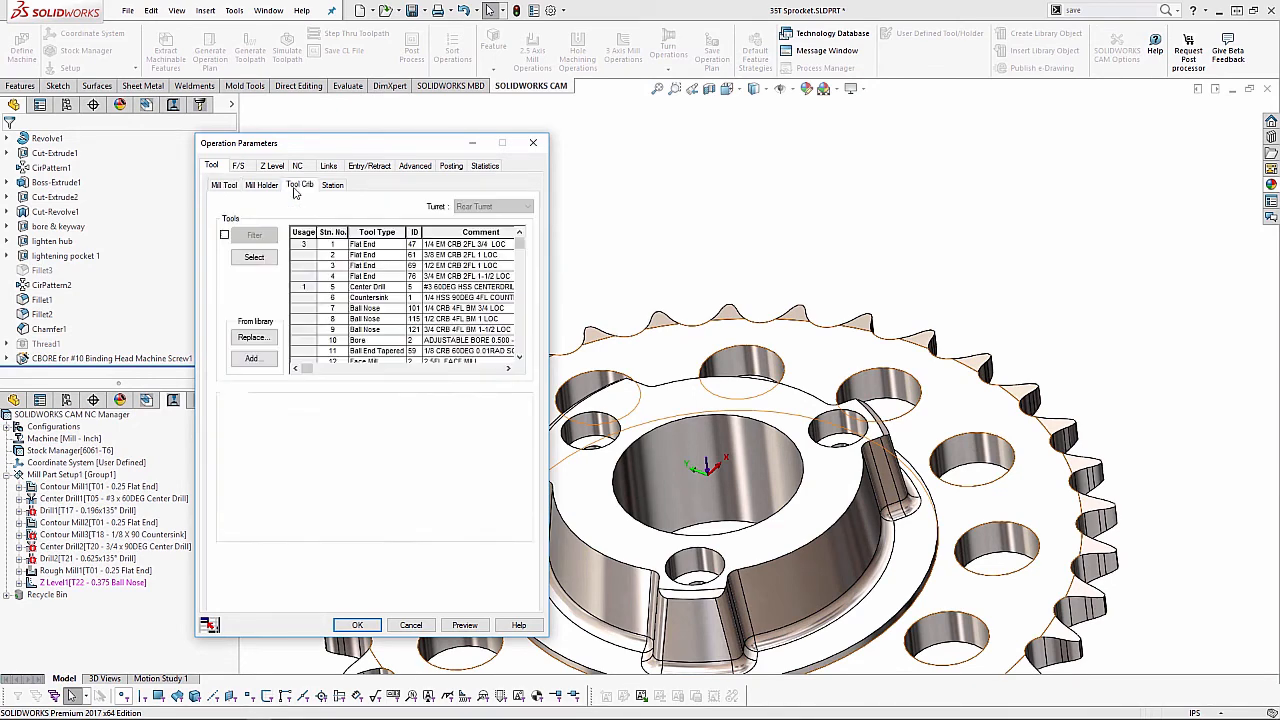
left_click_drag(520, 244, 517, 357)
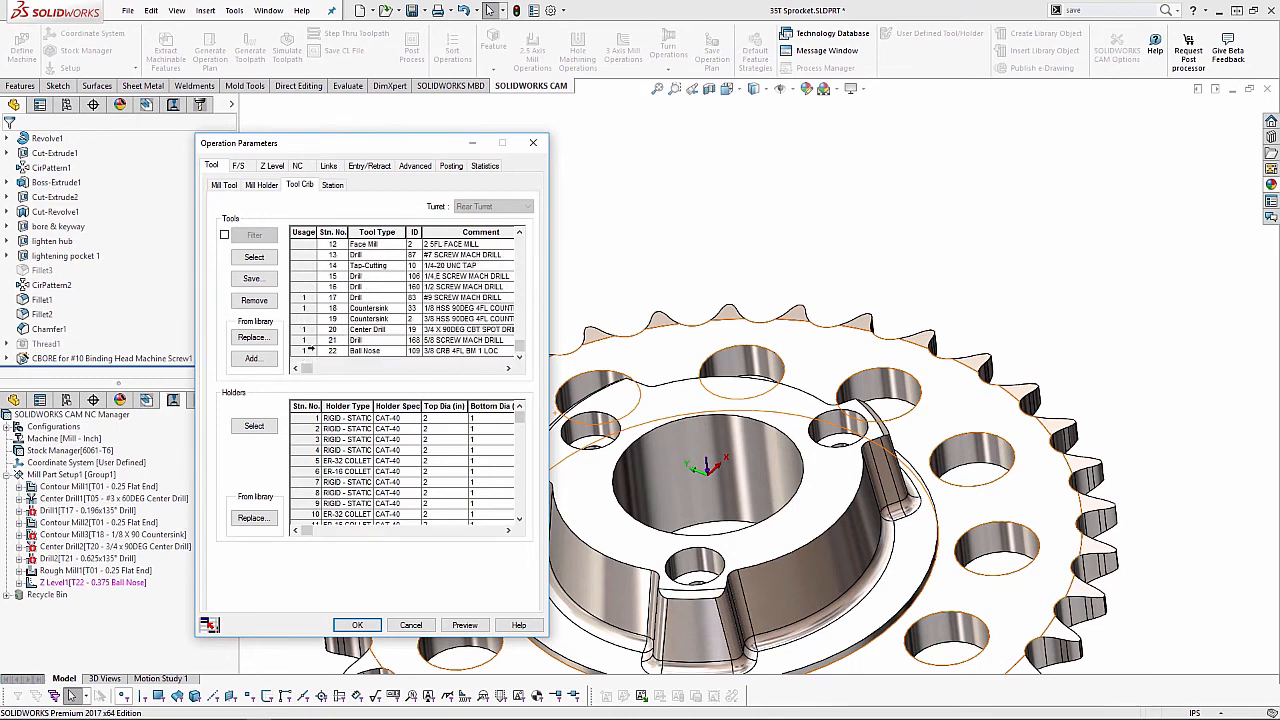
left_click(262, 365)
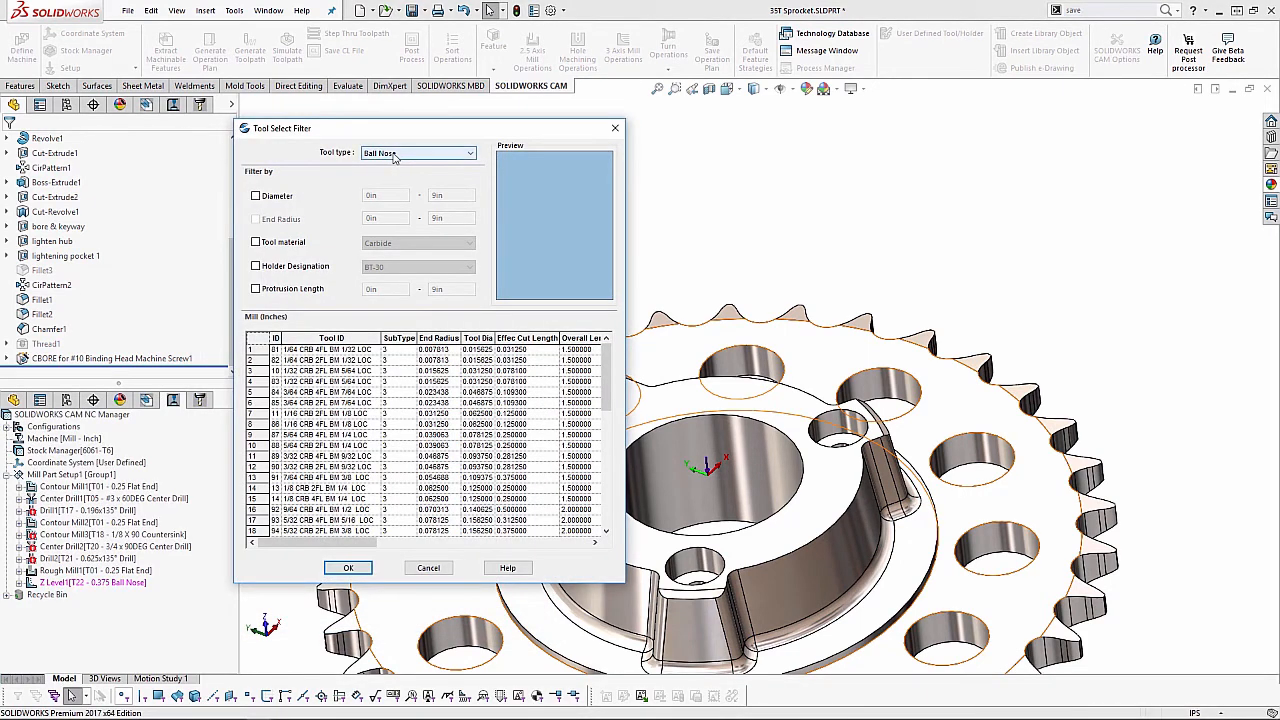
left_click(401, 156)
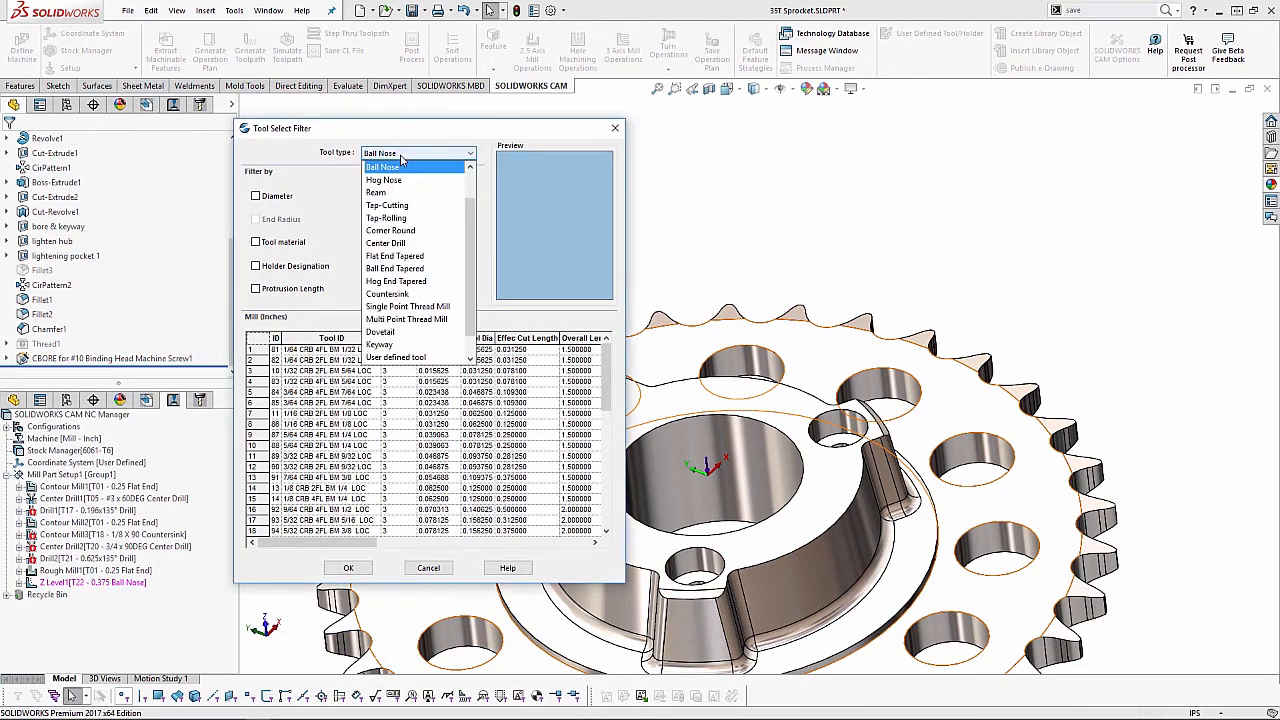
left_click(396, 168)
left_click(429, 194)
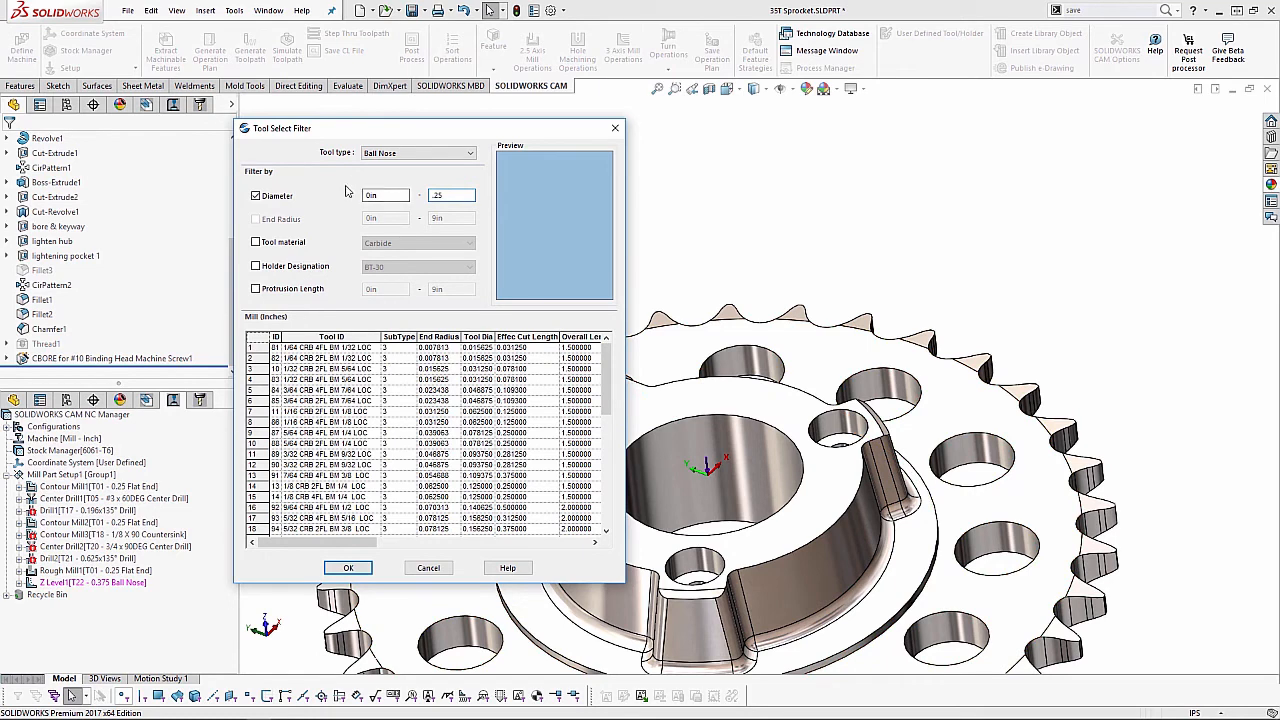
left_click(256, 243)
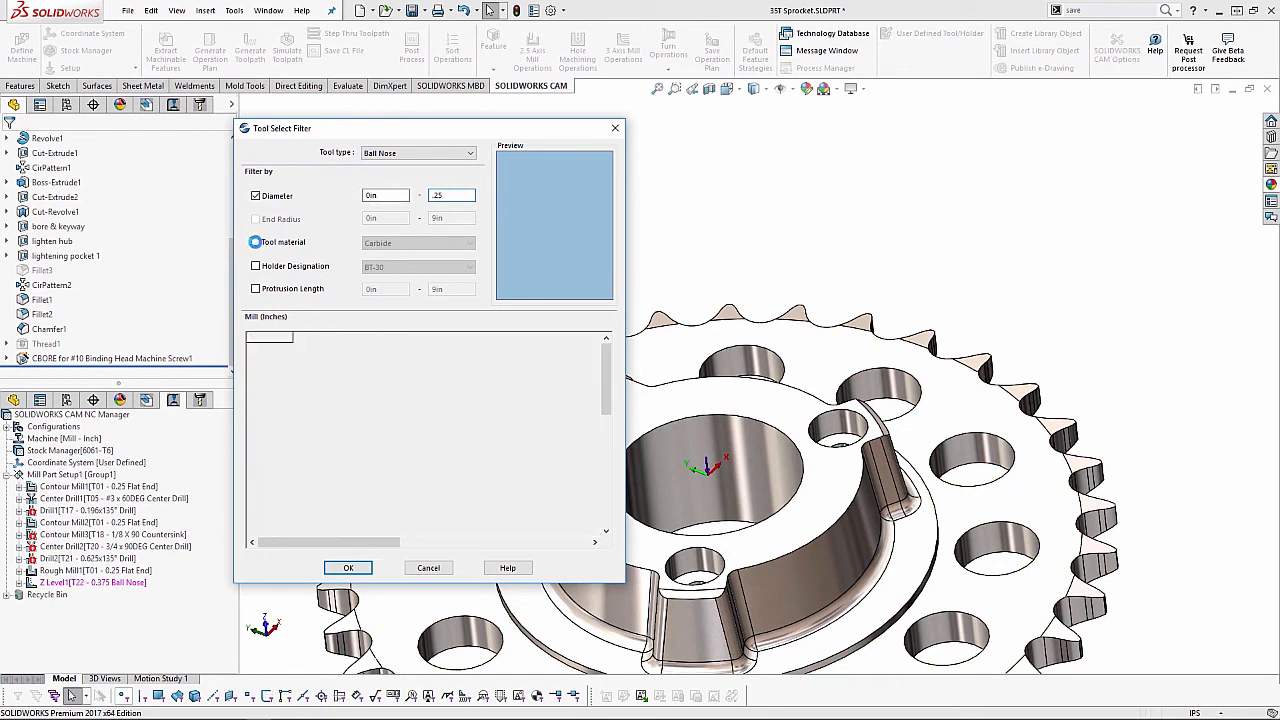
left_click(256, 244)
left_click(256, 244)
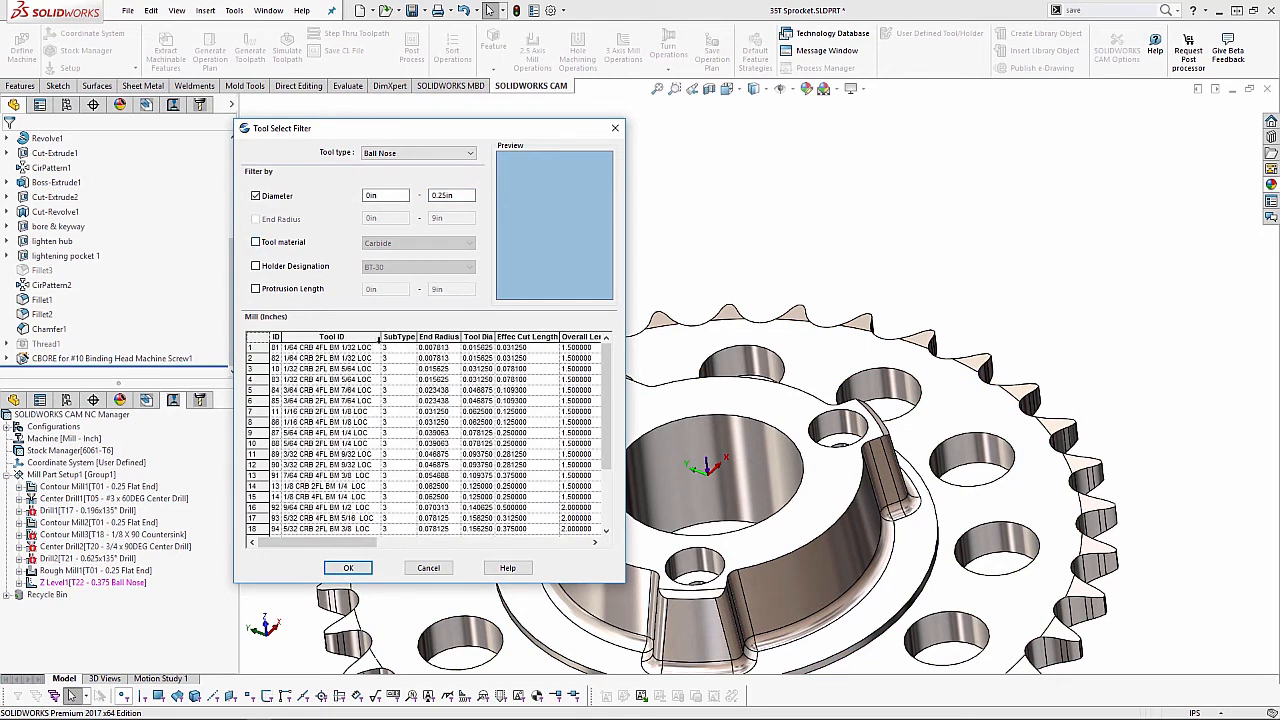
- Add the 1/8 CRB 2FL BM 1/4 LOC ball nose mill to the tool crib and select it for the Z Level operation
mouse_move(604, 374)
left_mouse_down()
mouse_move(600, 402)
mouse_move(599, 370)
mouse_move(598, 381)
left_mouse_up()
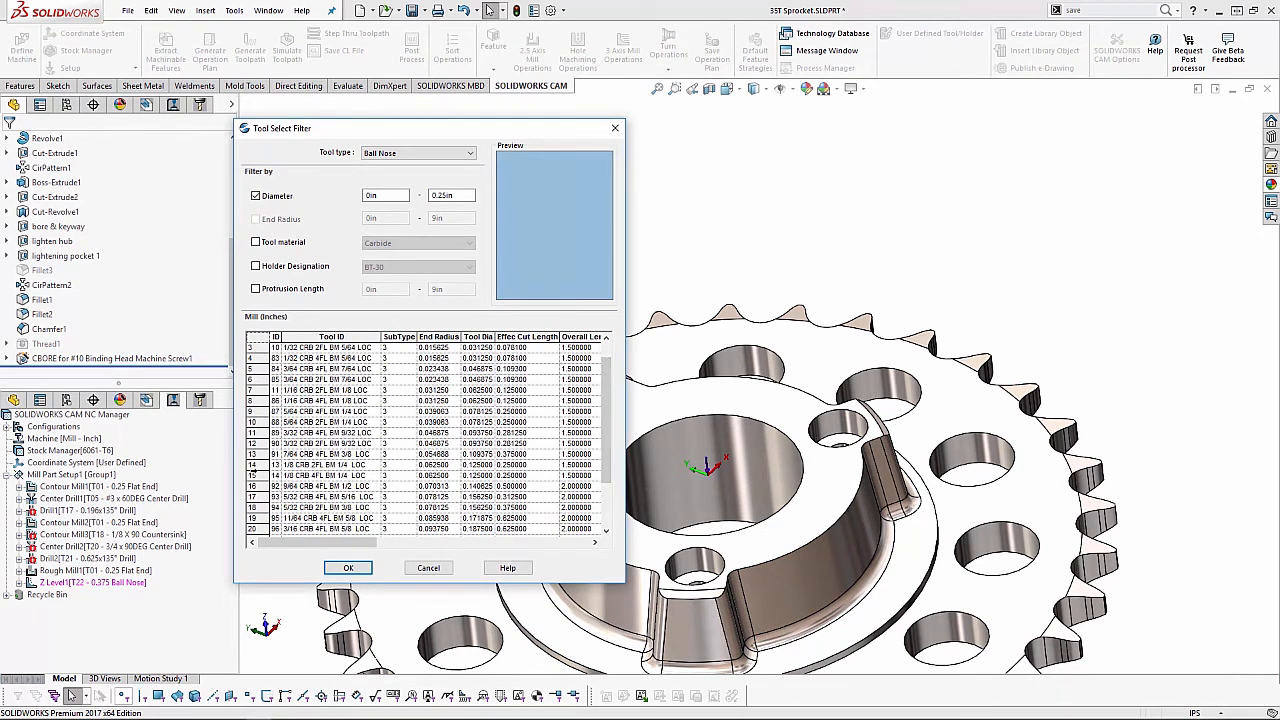
left_click(308, 466)
left_click(348, 567)
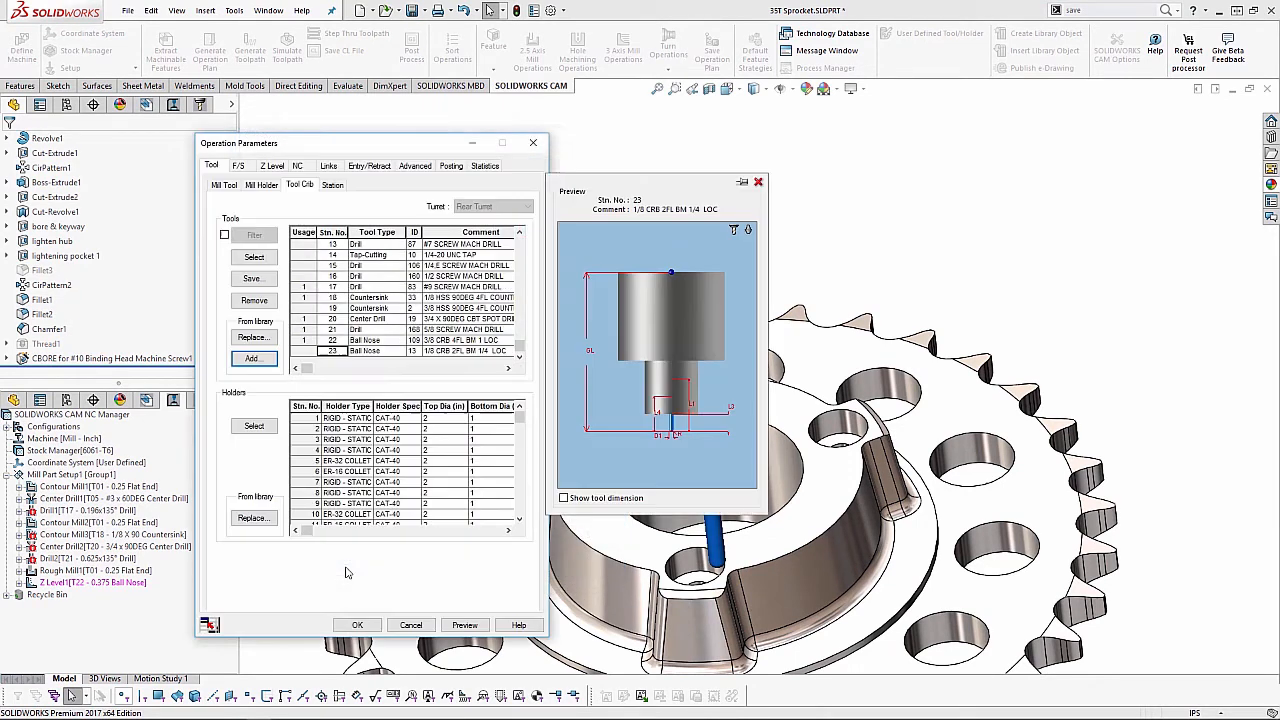
left_click(302, 353)
left_click(260, 260)
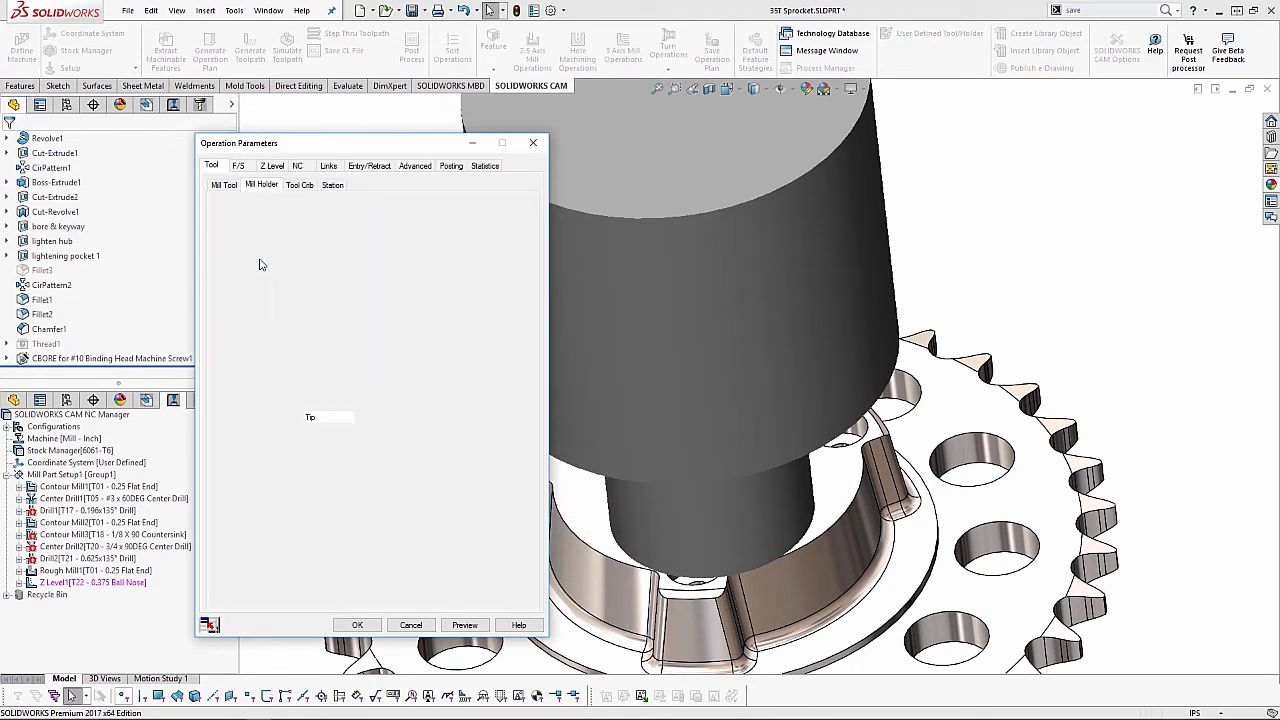
- Preview the Z Level toolpath with the 0.125in ball nose tool and accept the operation parameters
key("f")
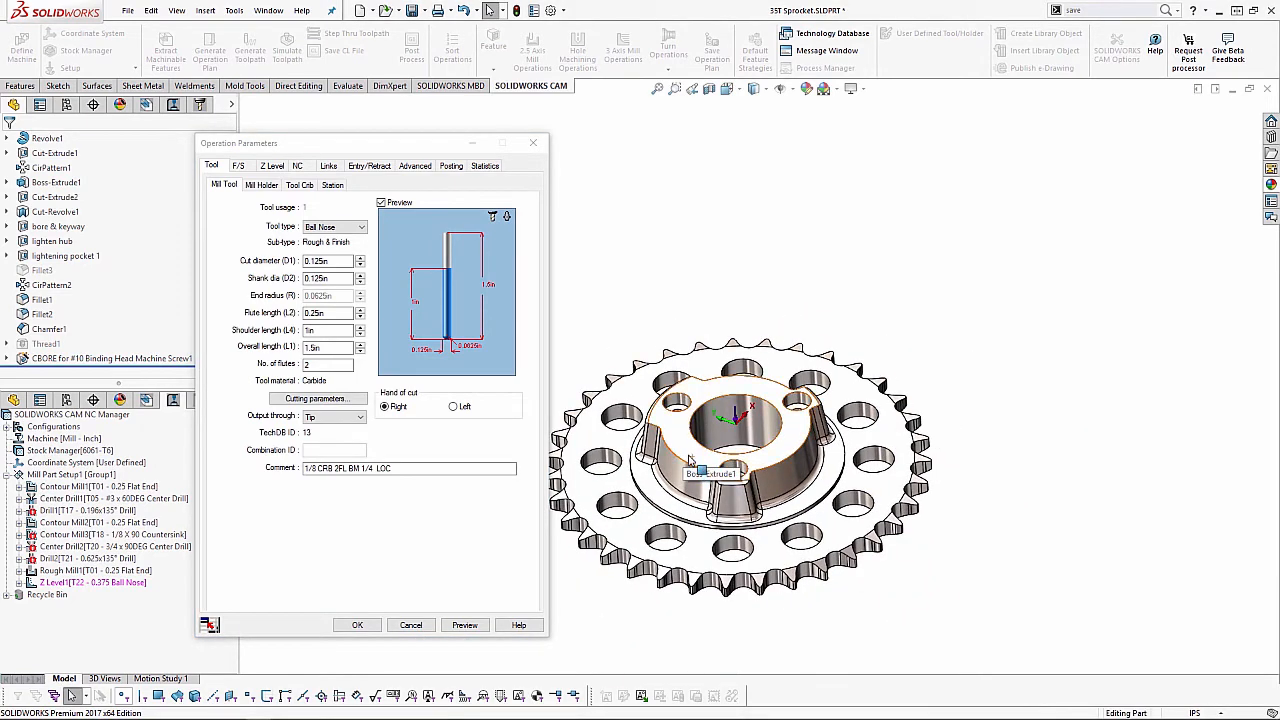
left_click(464, 622)
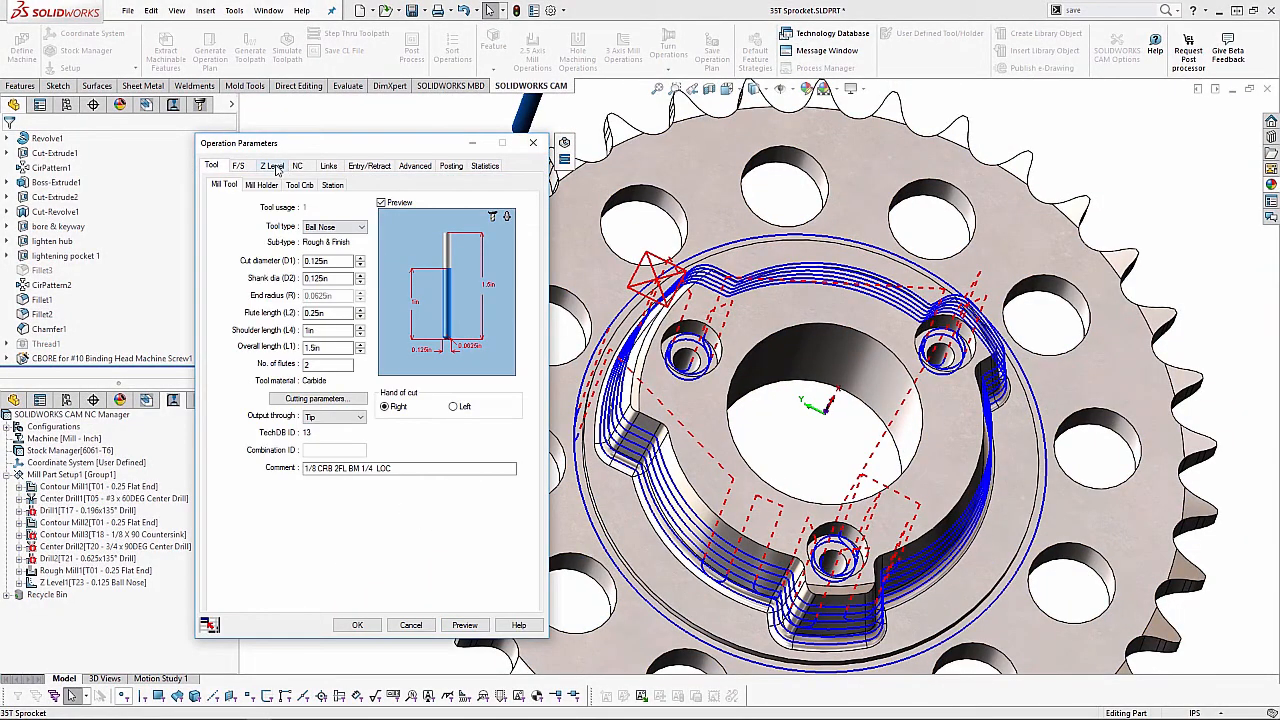
left_click(350, 625)
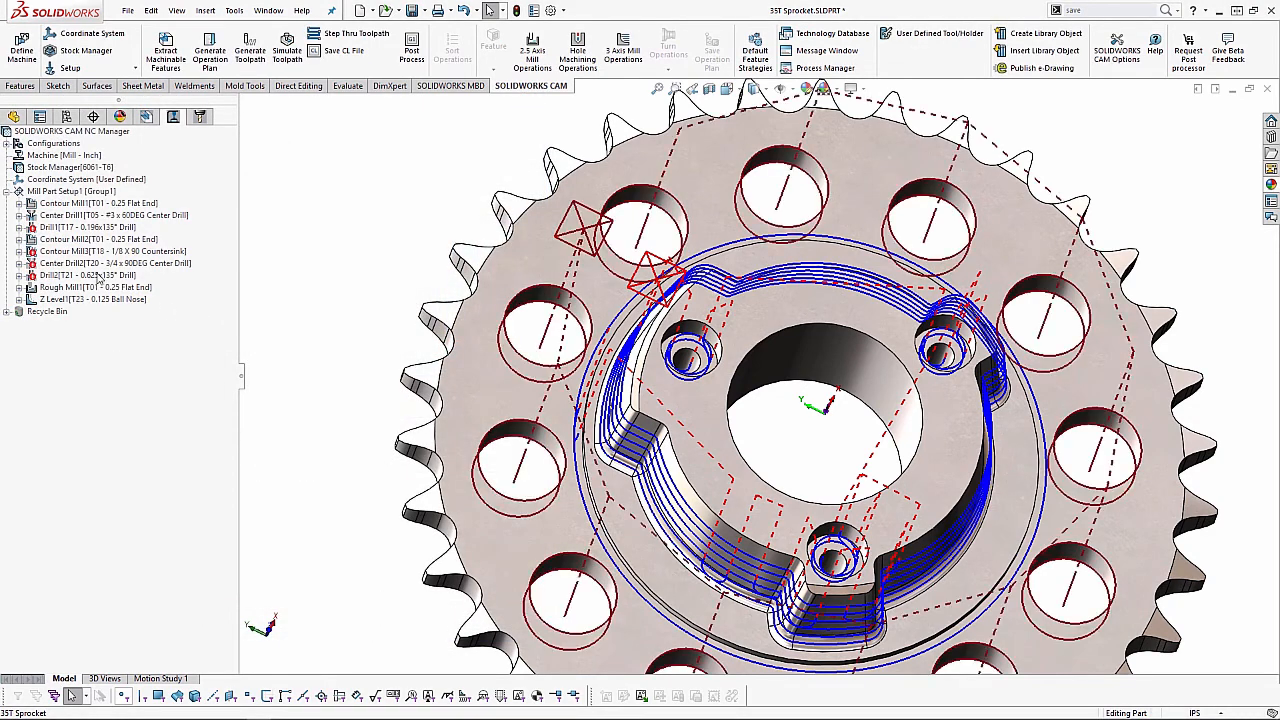
- Add a contain area to Z Level1 from the flat ring face around the hub, using Tool On Curve, without regenerating toolpaths
right_click(98, 299)
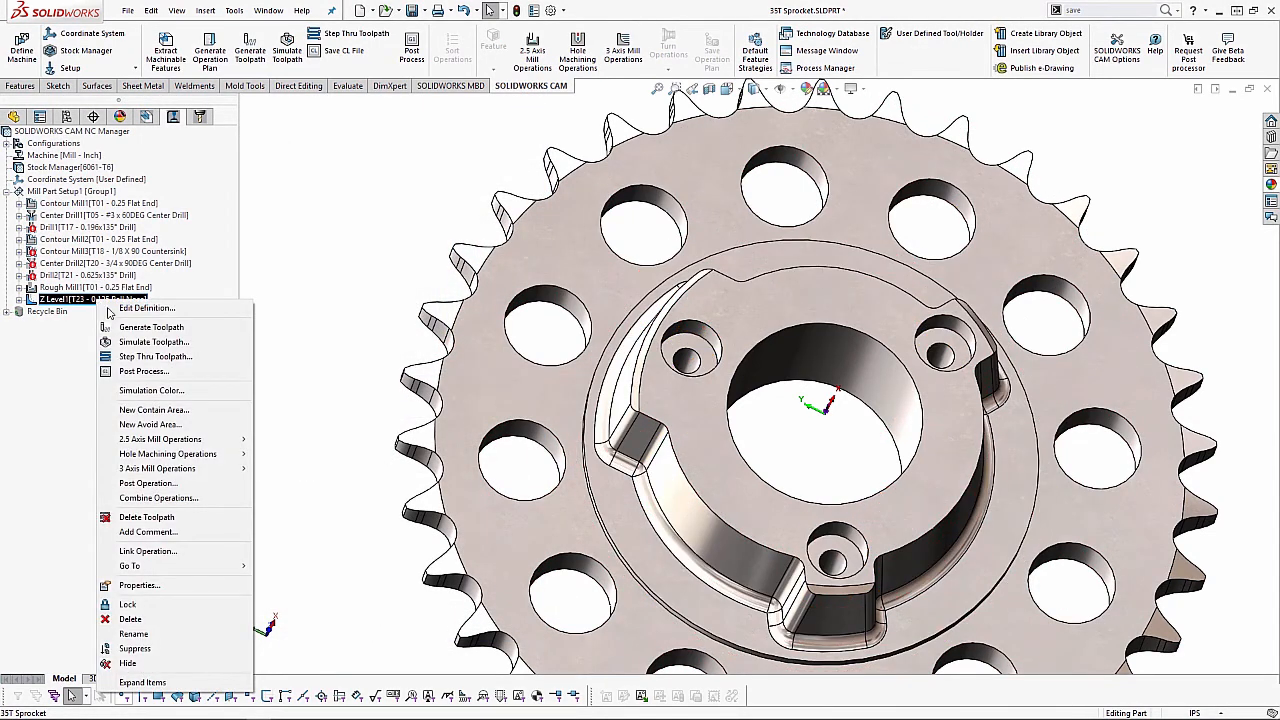
left_click(155, 410)
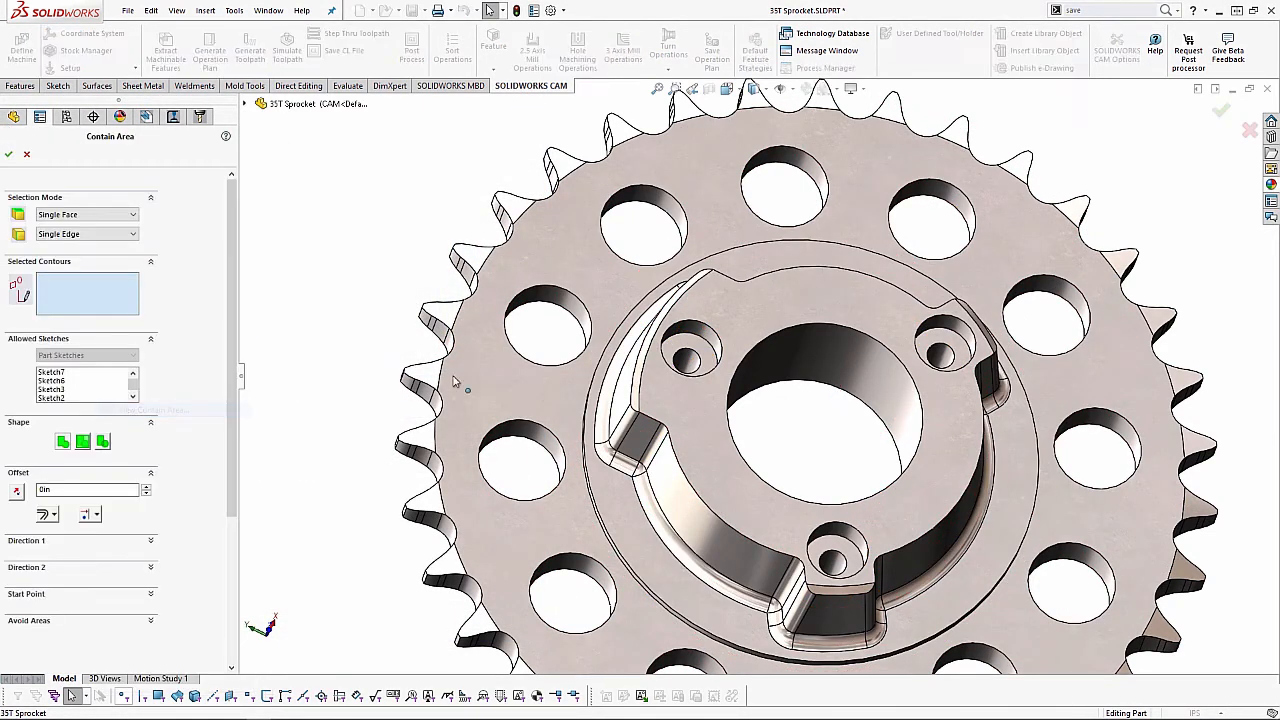
left_click(605, 488)
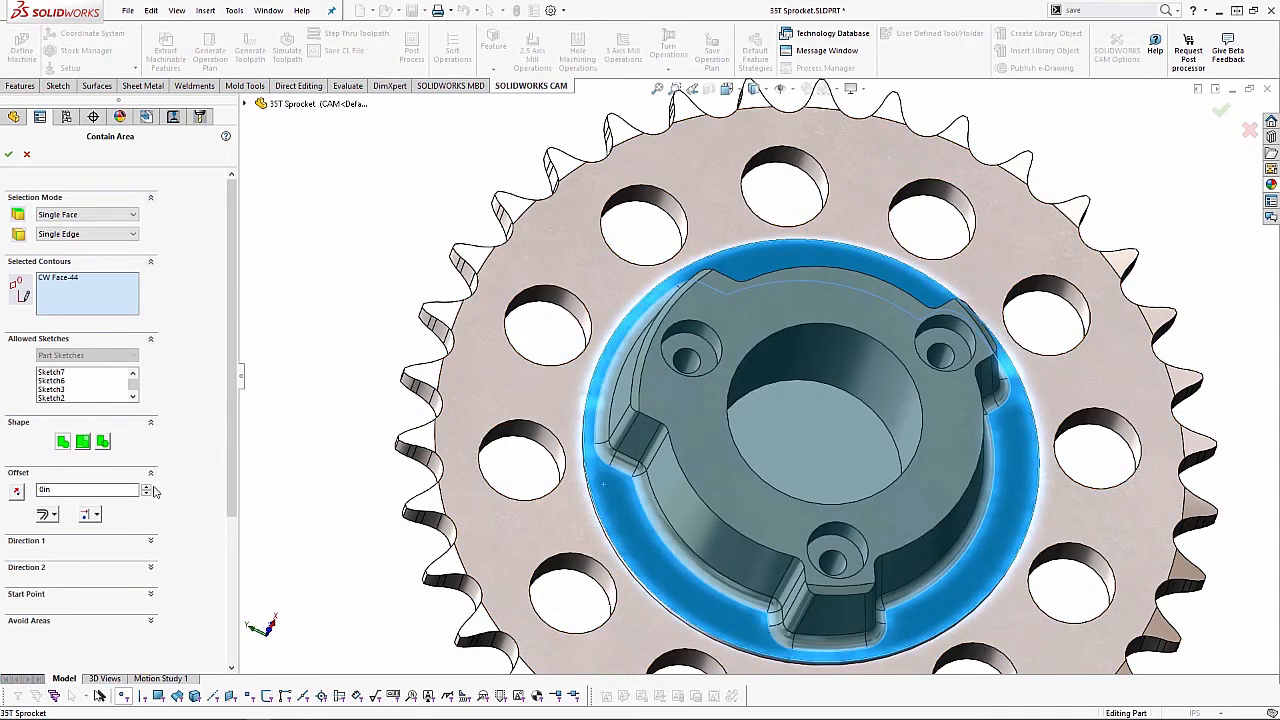
left_click(99, 516)
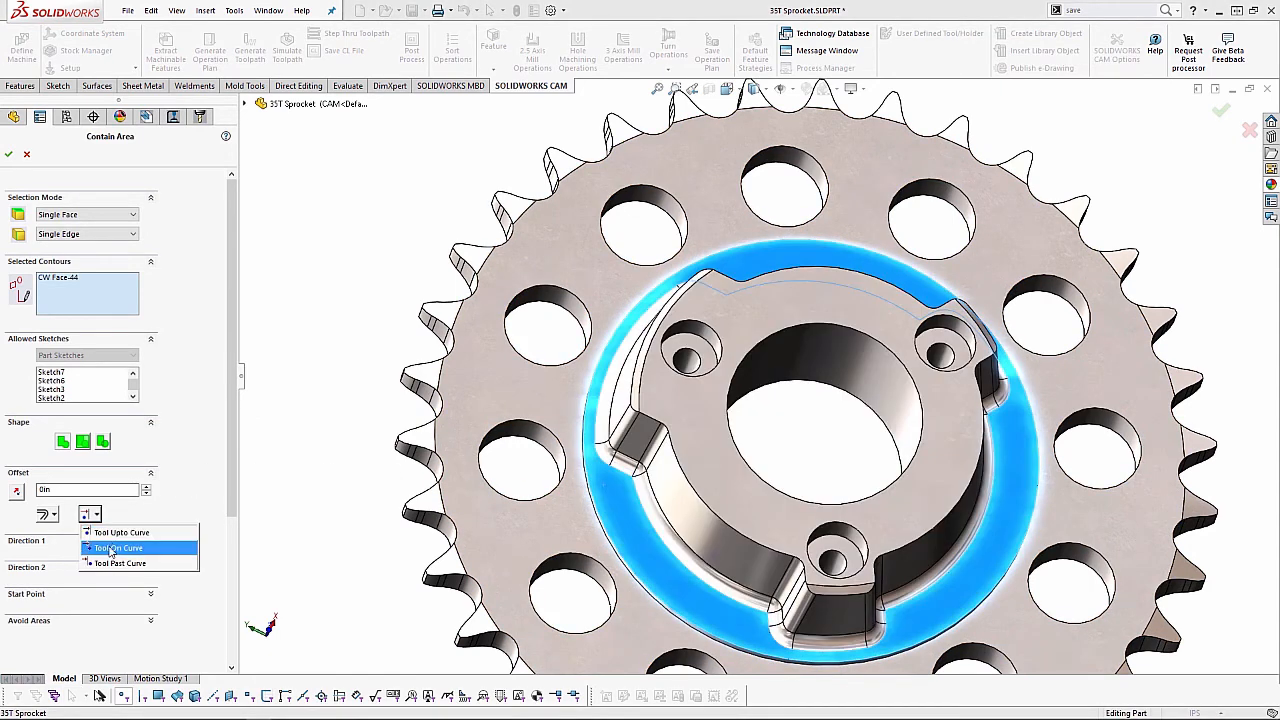
left_click(108, 548)
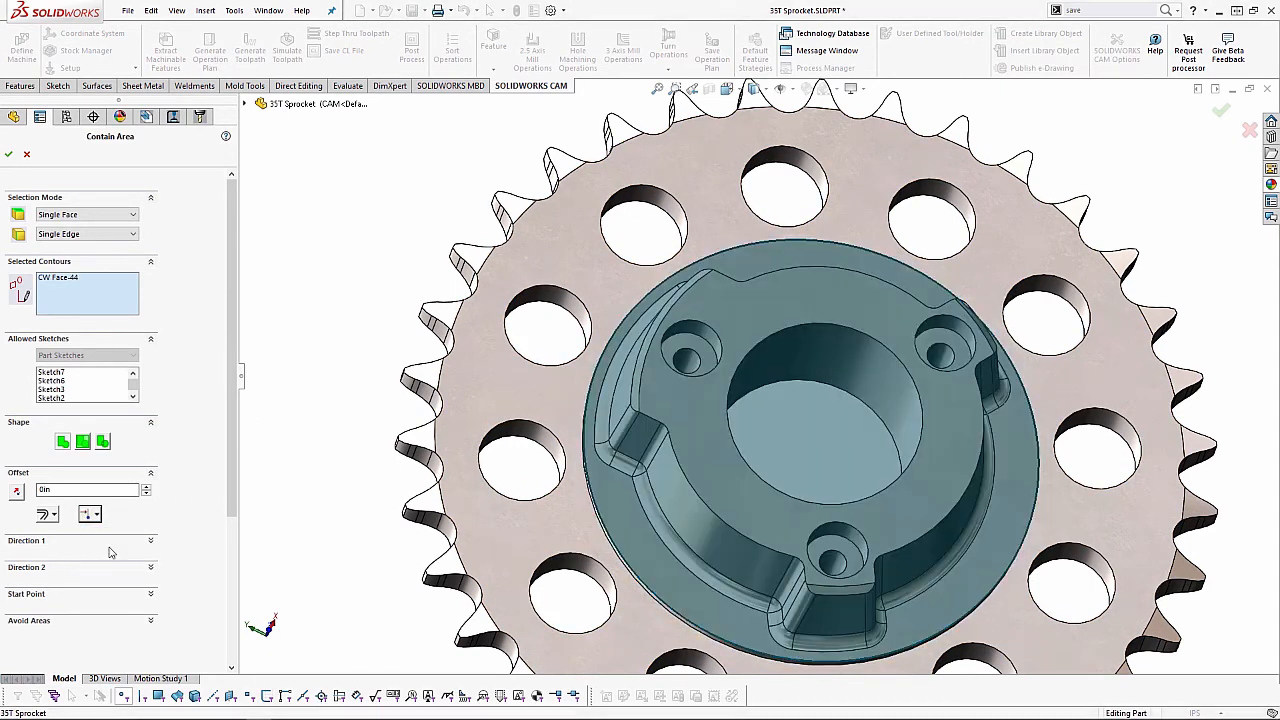
left_click(8, 155)
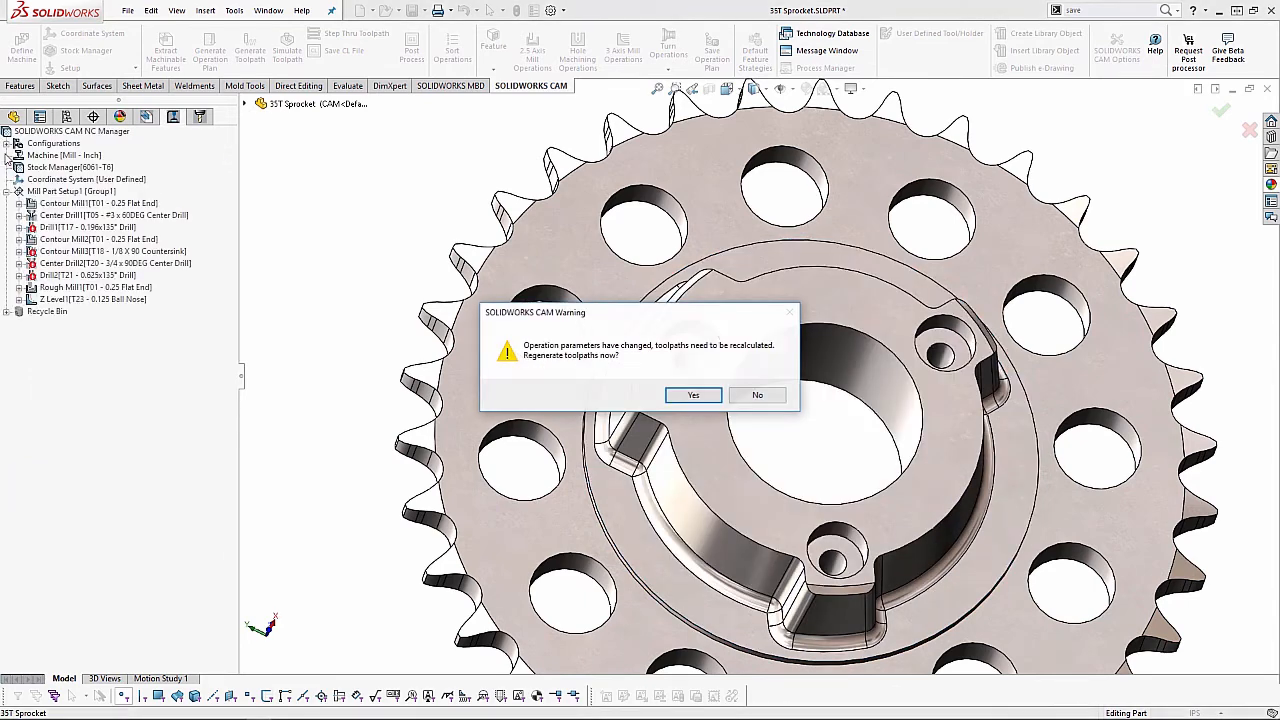
left_click(758, 396)
- Add an avoid area to Z Level1 from the hub's top face, using Tool On Curve, and regenerate the toolpaths
right_click(96, 299)
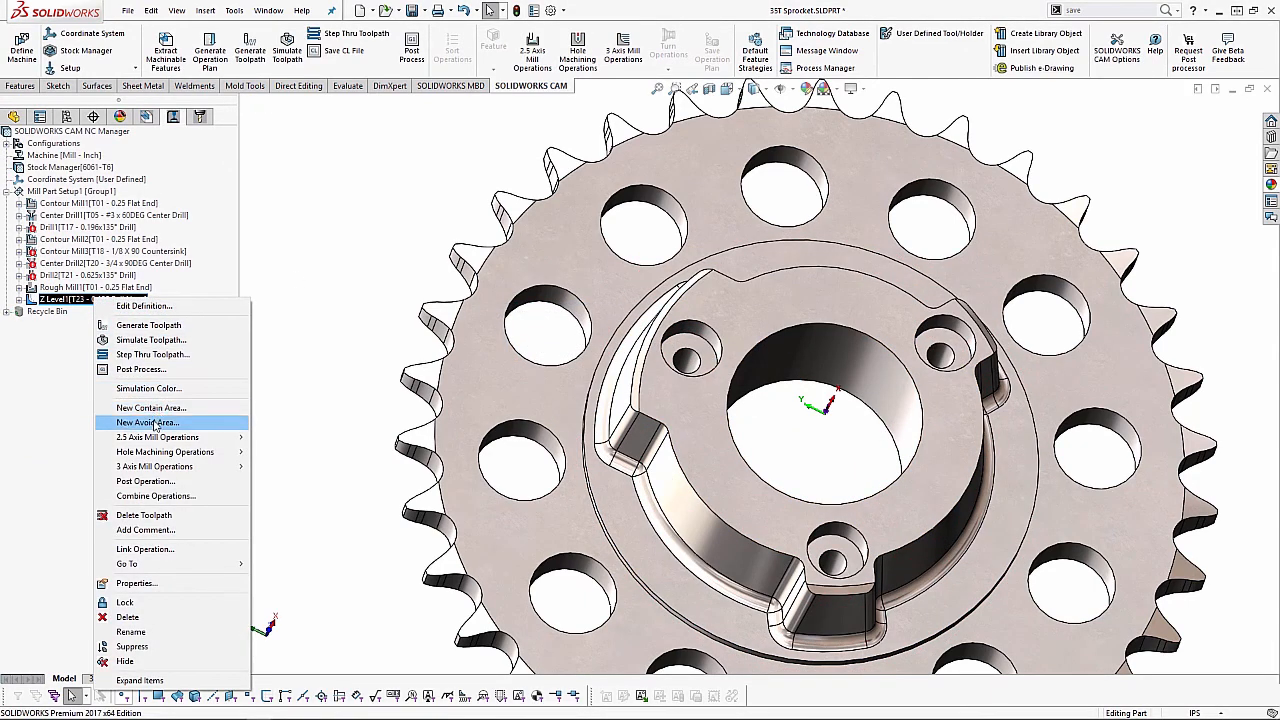
left_click(155, 423)
left_click(714, 343)
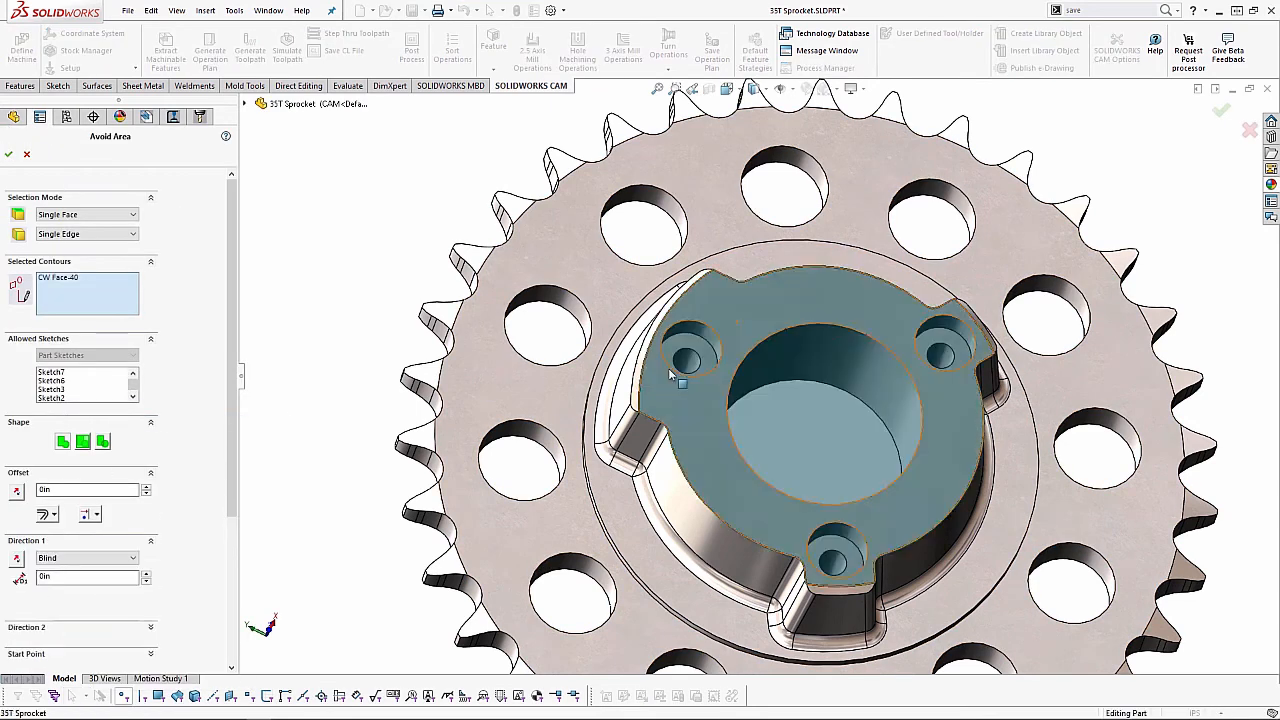
left_click(95, 517)
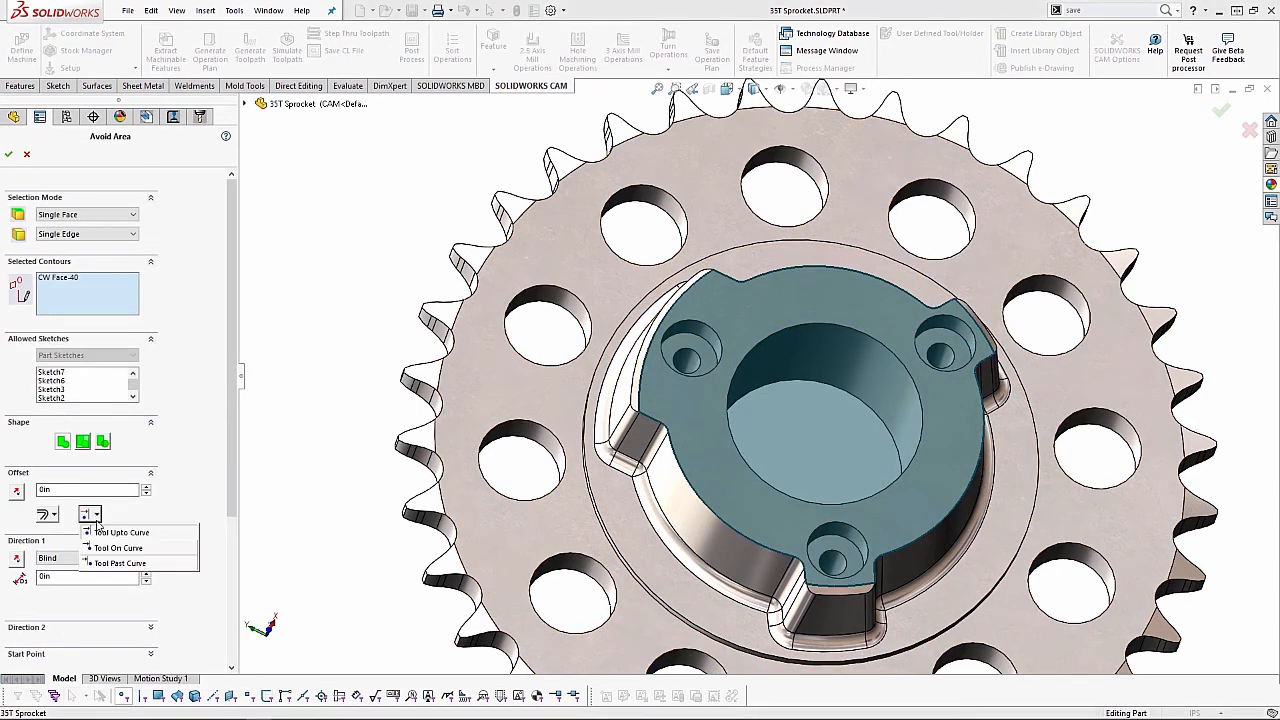
left_click(175, 546)
left_click(8, 155)
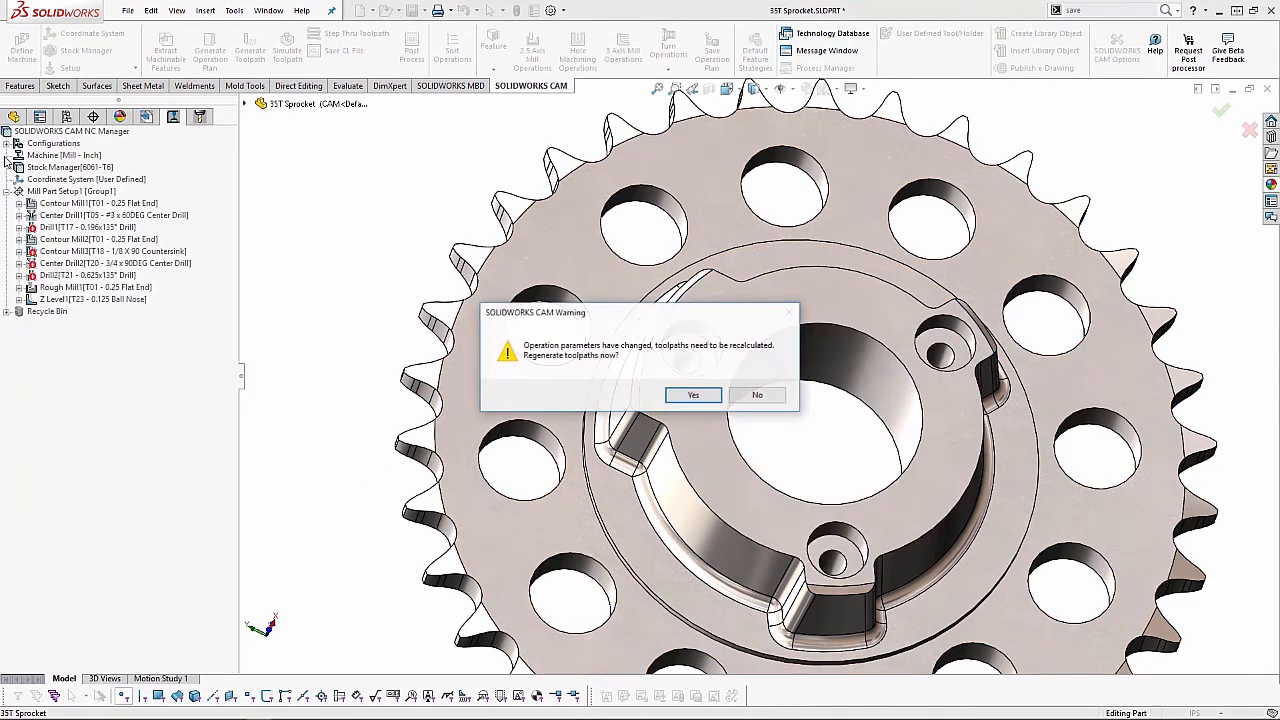
left_click(686, 396)
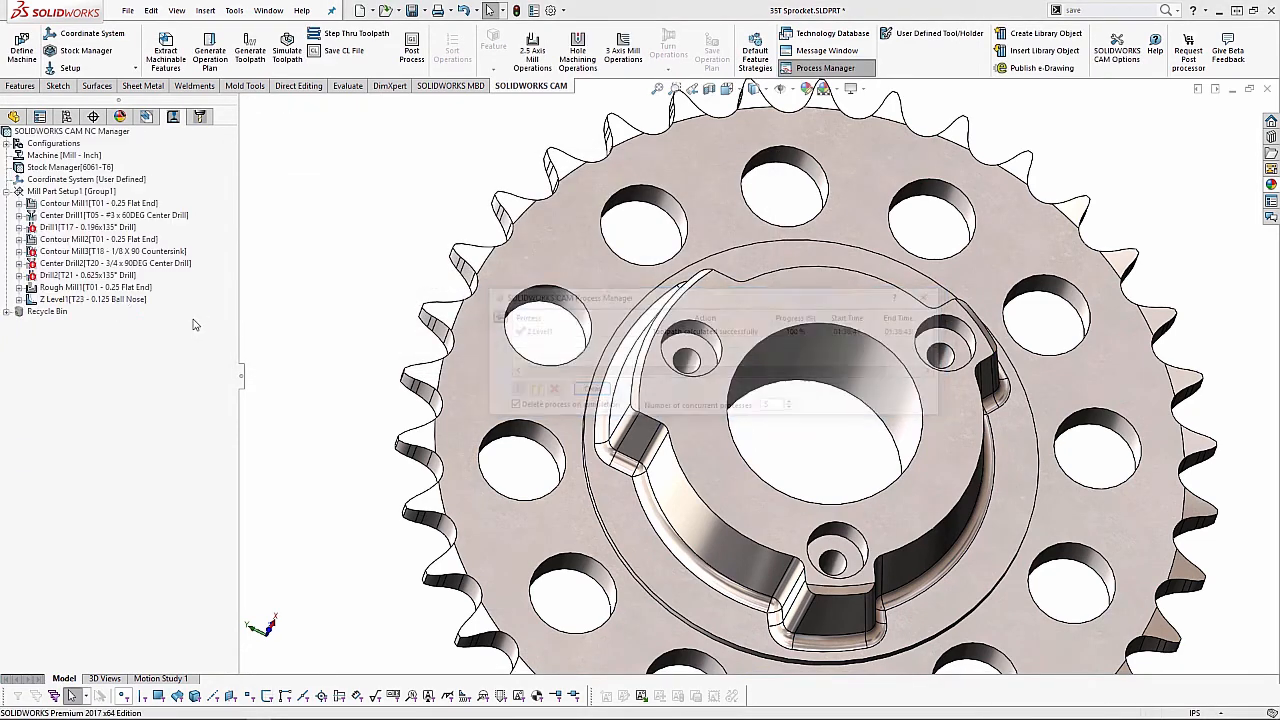
- Examine the regenerated Z Level1 toolpath and set the operation's maximum link distance to 1
left_click(141, 301)
middle_click_drag(600, 420, 619, 278)
scroll(619, 278, "down", 1)
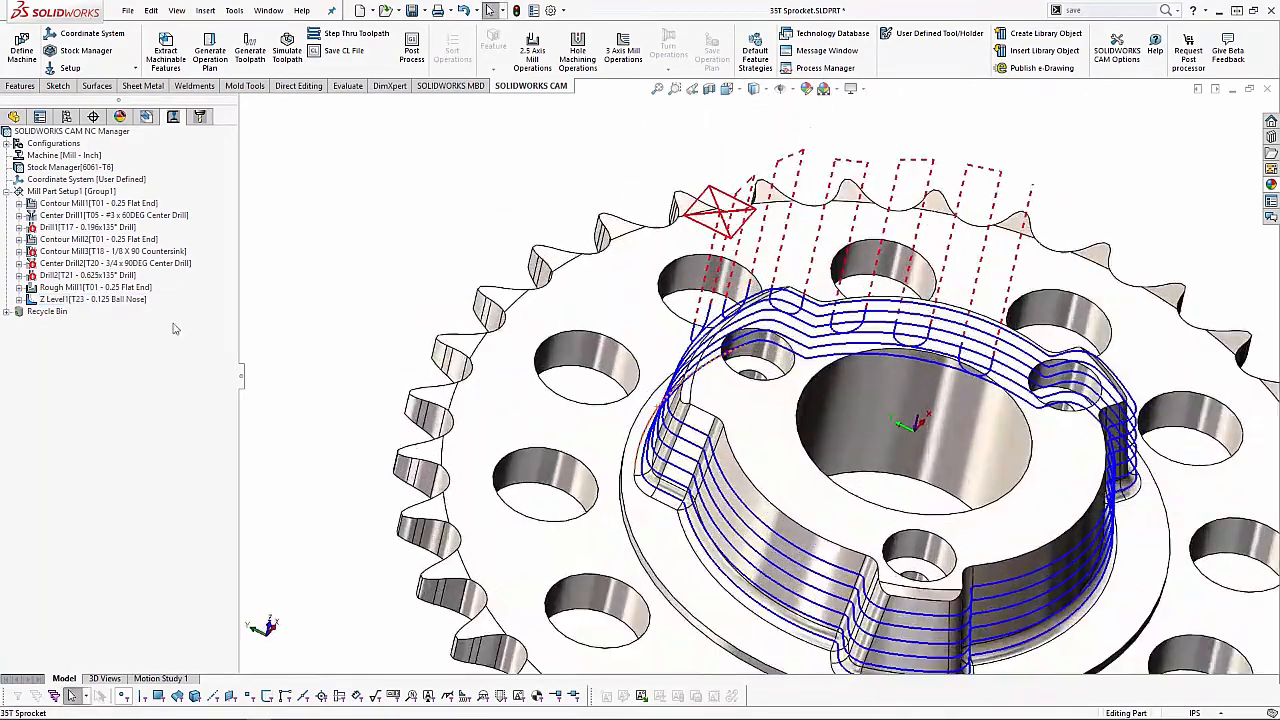
double_click(128, 301)
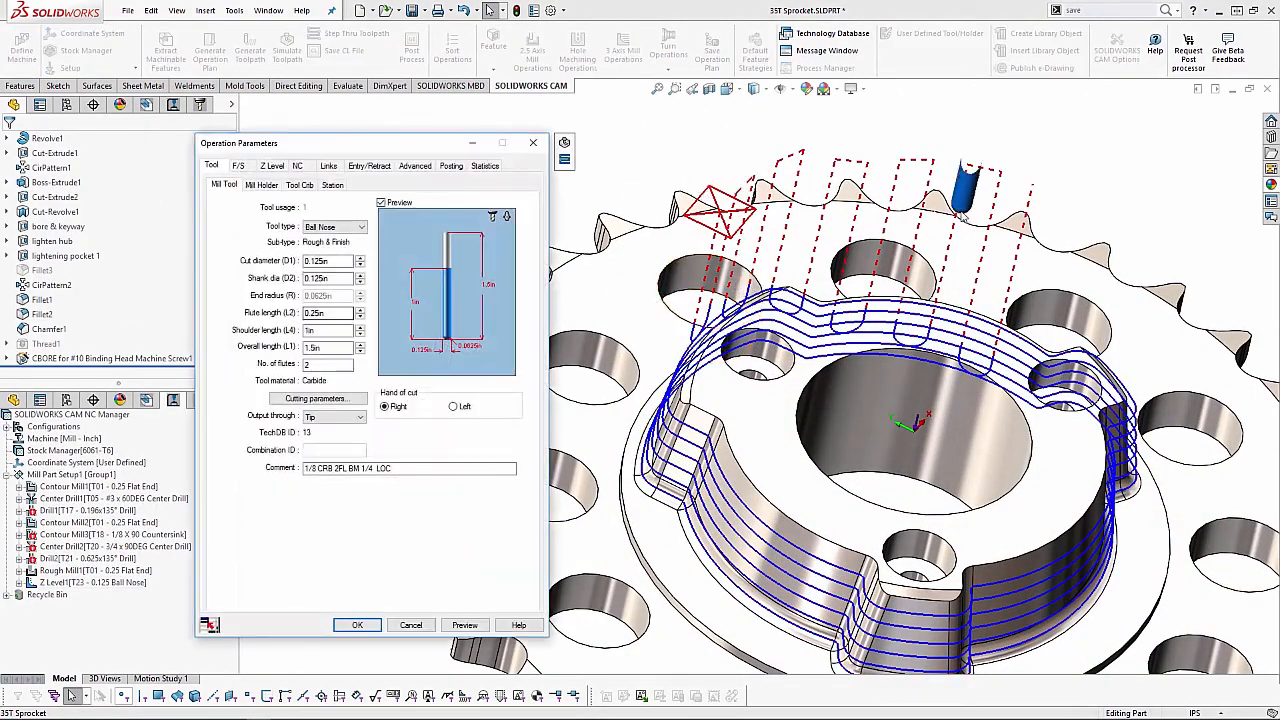
left_click(330, 166)
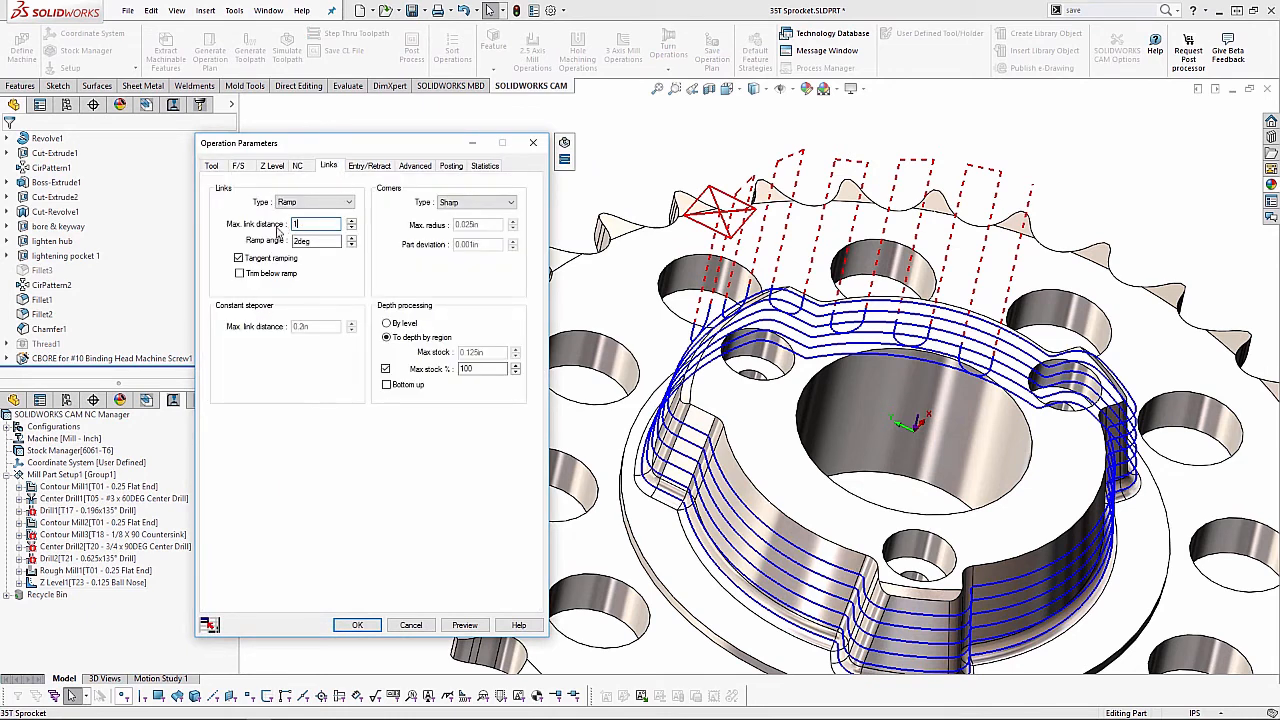
- Set the Z Level cut amount to 0.05in, preview the toolpath around the hub, and accept the parameters without regenerating
left_click(280, 167)
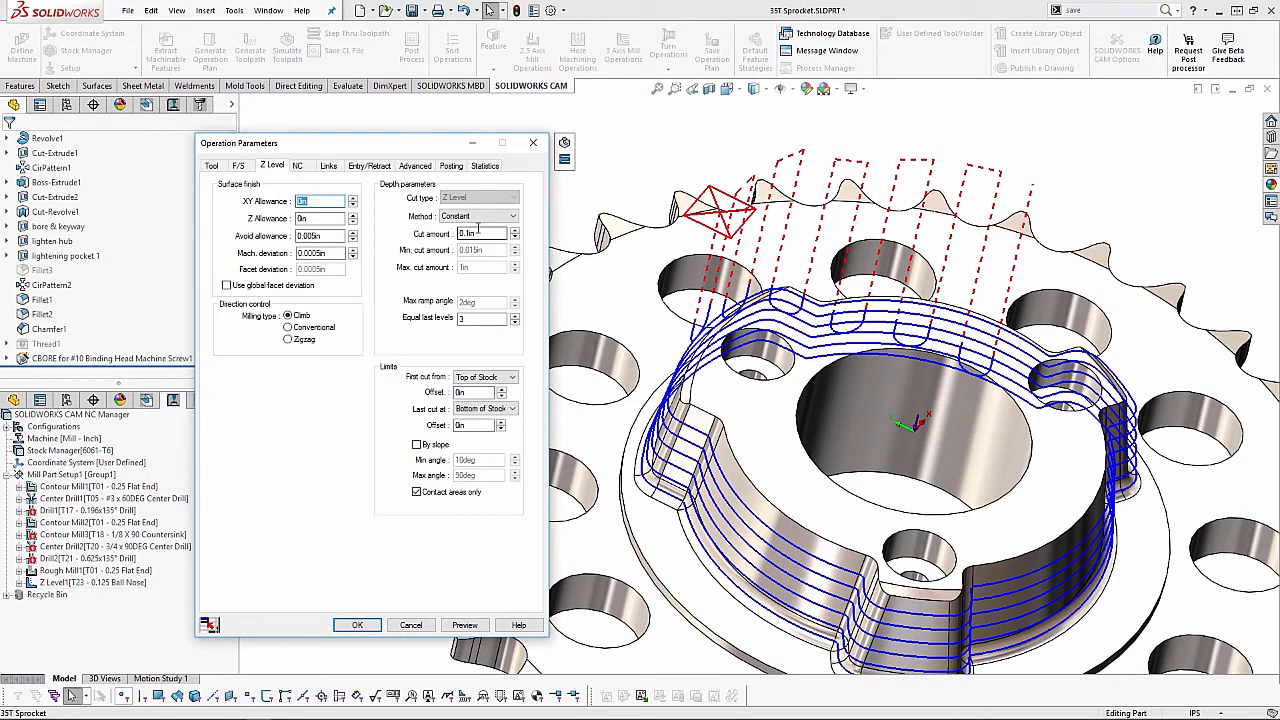
double_click(466, 234)
left_click(482, 624)
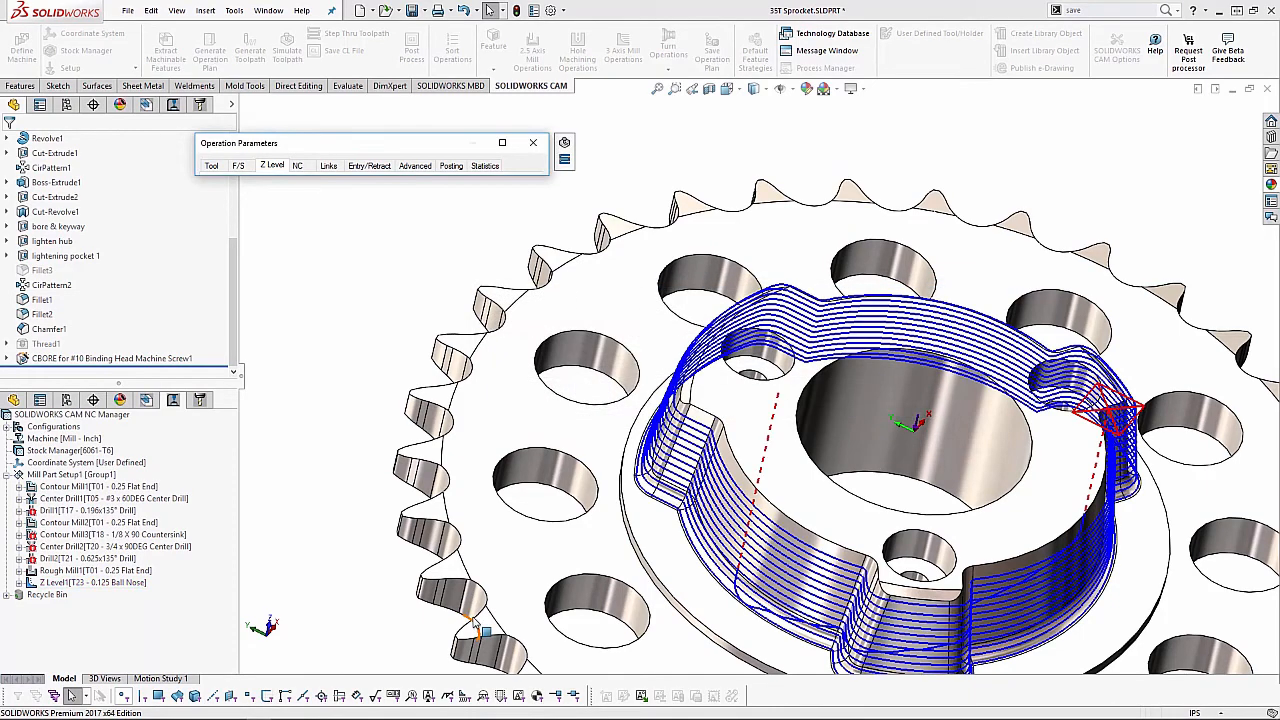
scroll(967, 452, "up", 1)
middle_click_drag(965, 449, 950, 421)
scroll(950, 421, "down", 1)
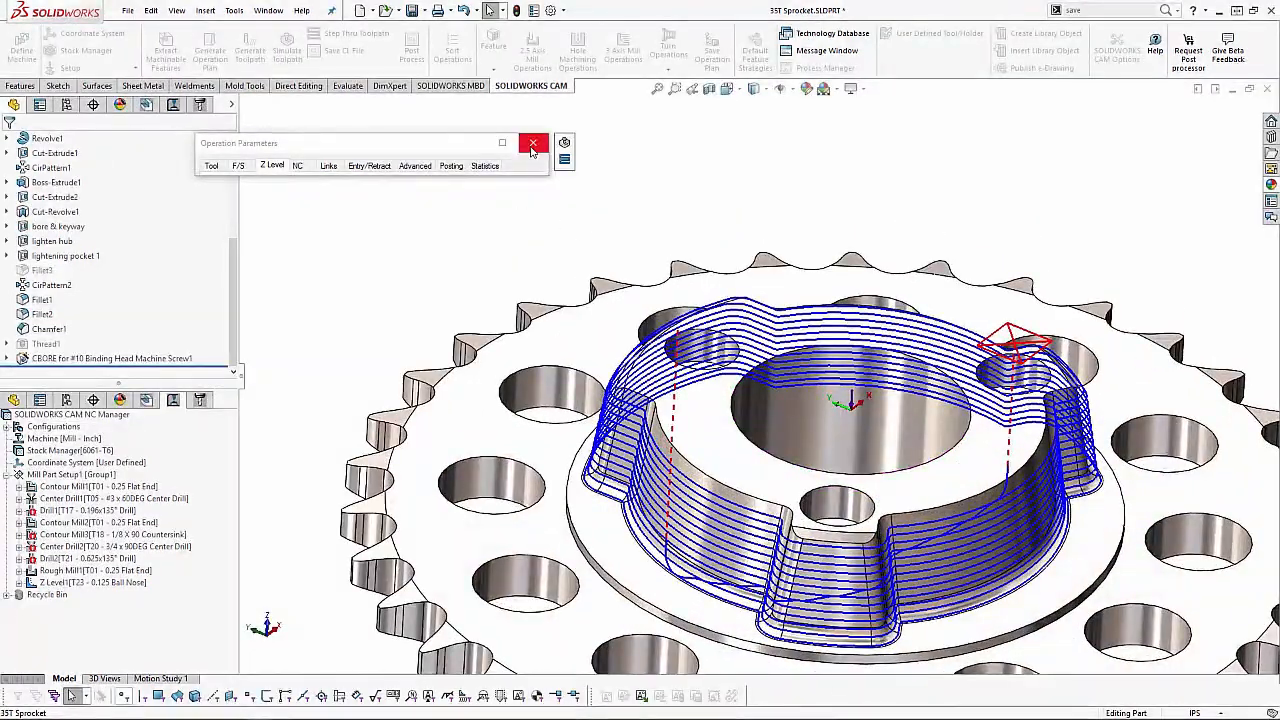
left_click(373, 628)
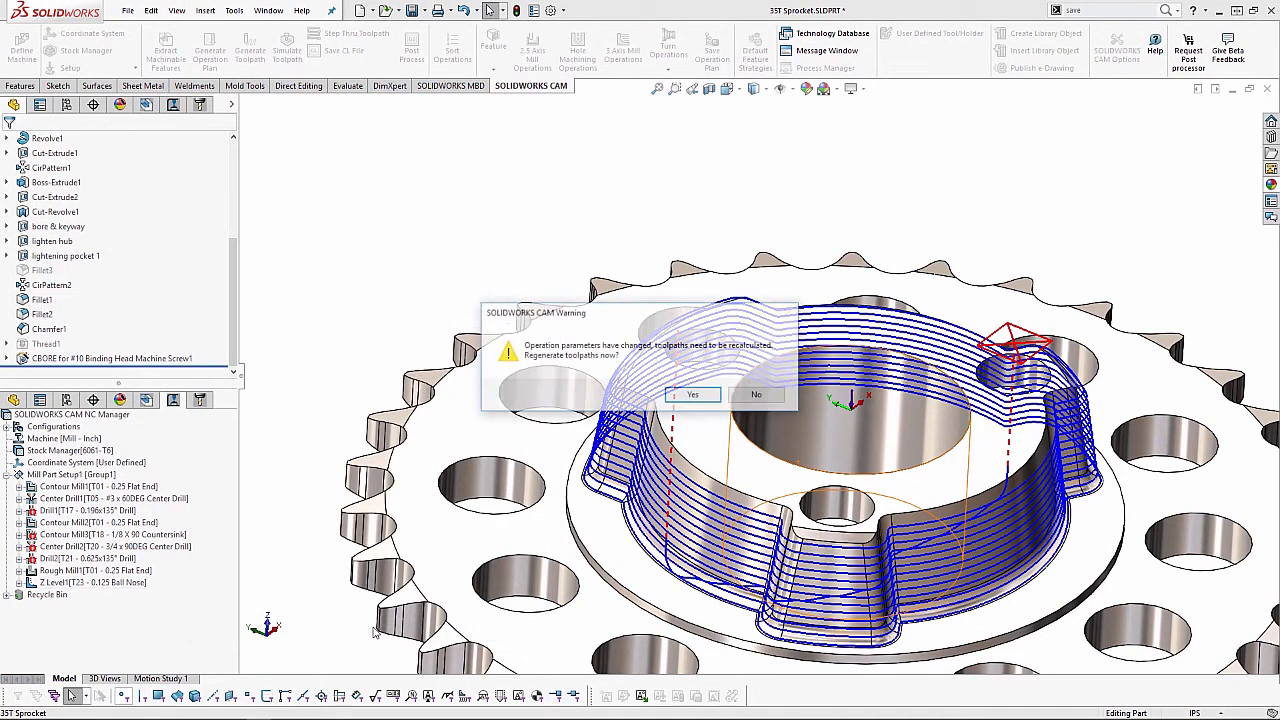
left_click(744, 404)
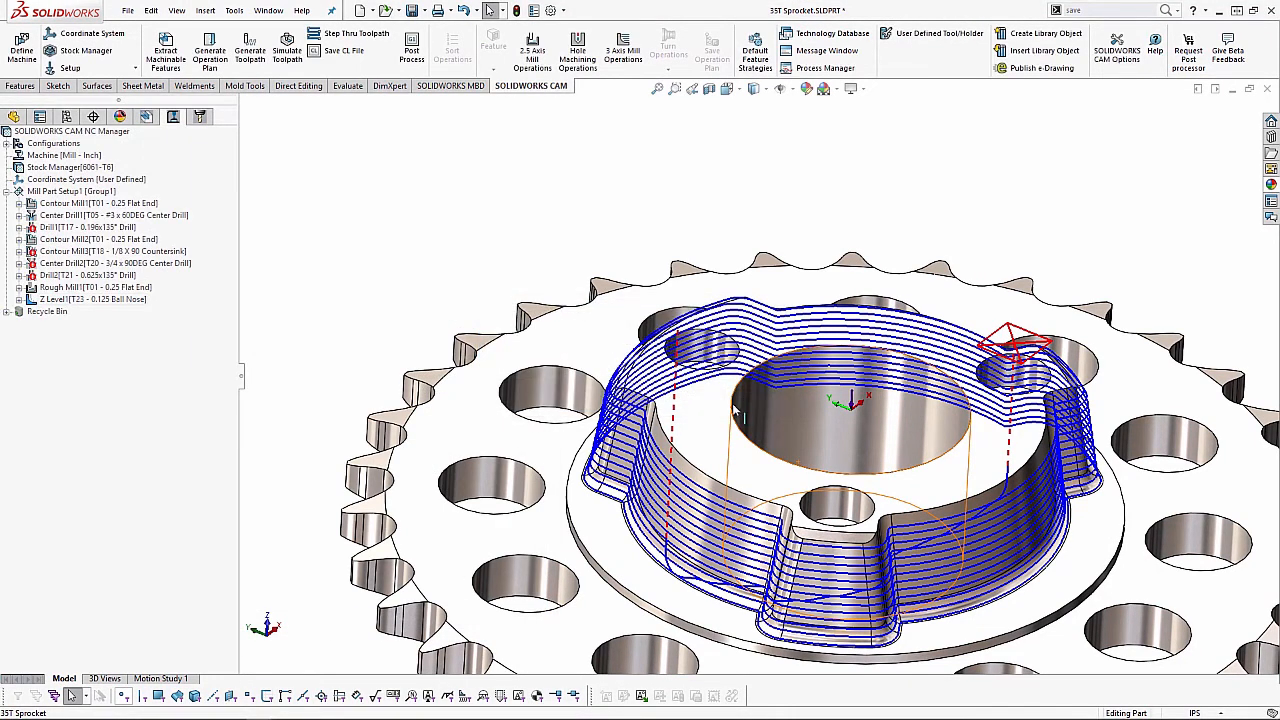
- Simulate all the mill toolpaths to the end, inspect the finish on the hub walls, and close the simulation
left_click(288, 60)
scroll(799, 381, "up", 2)
scroll(799, 381, "up", 3)
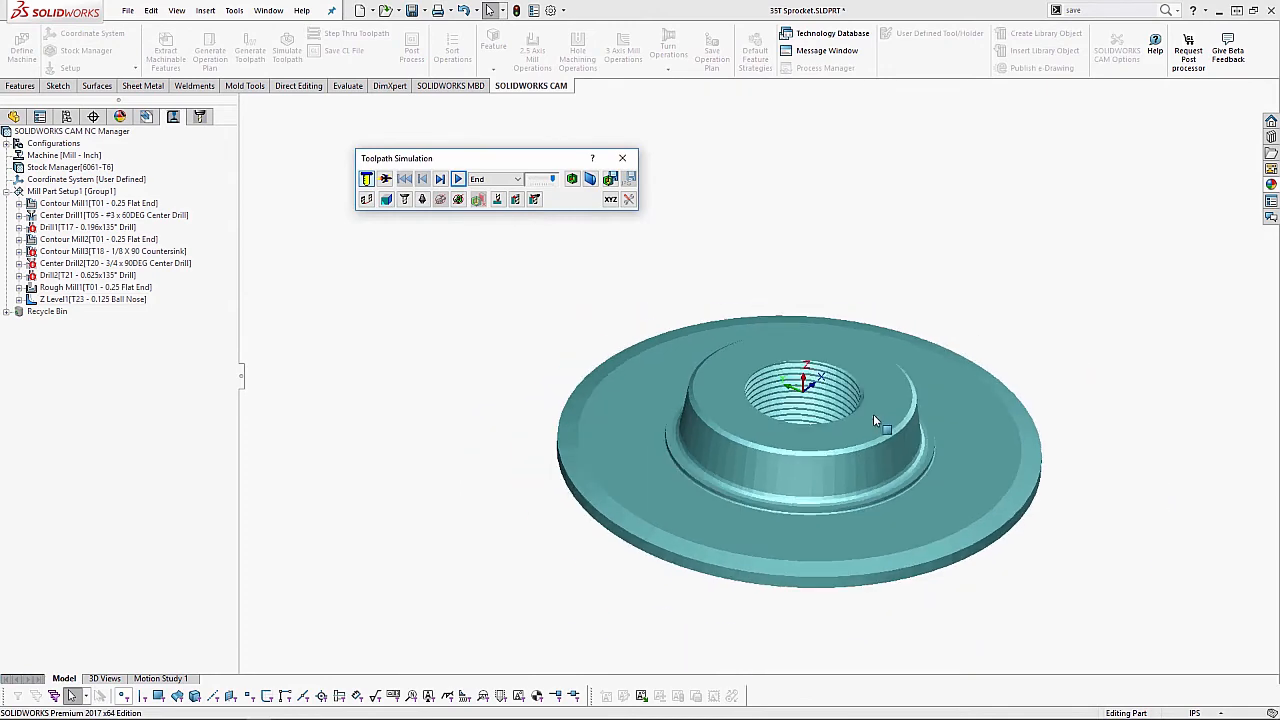
left_click(458, 179)
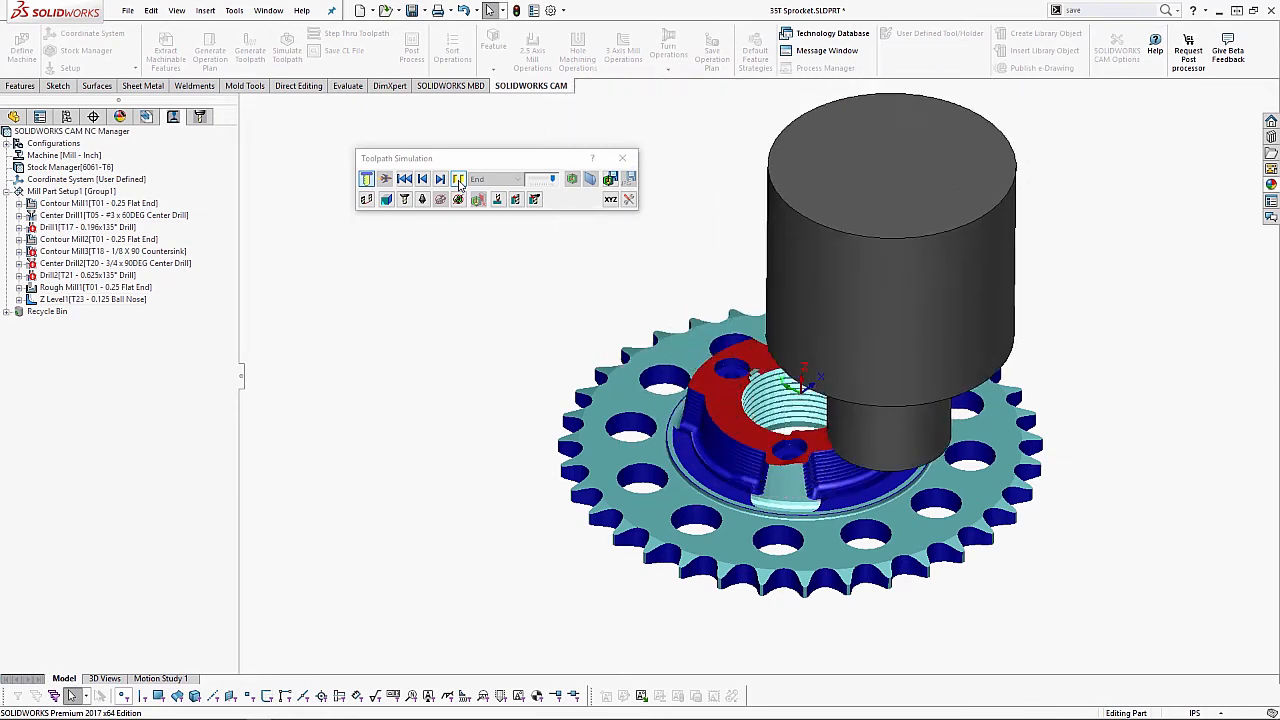
left_click(458, 180)
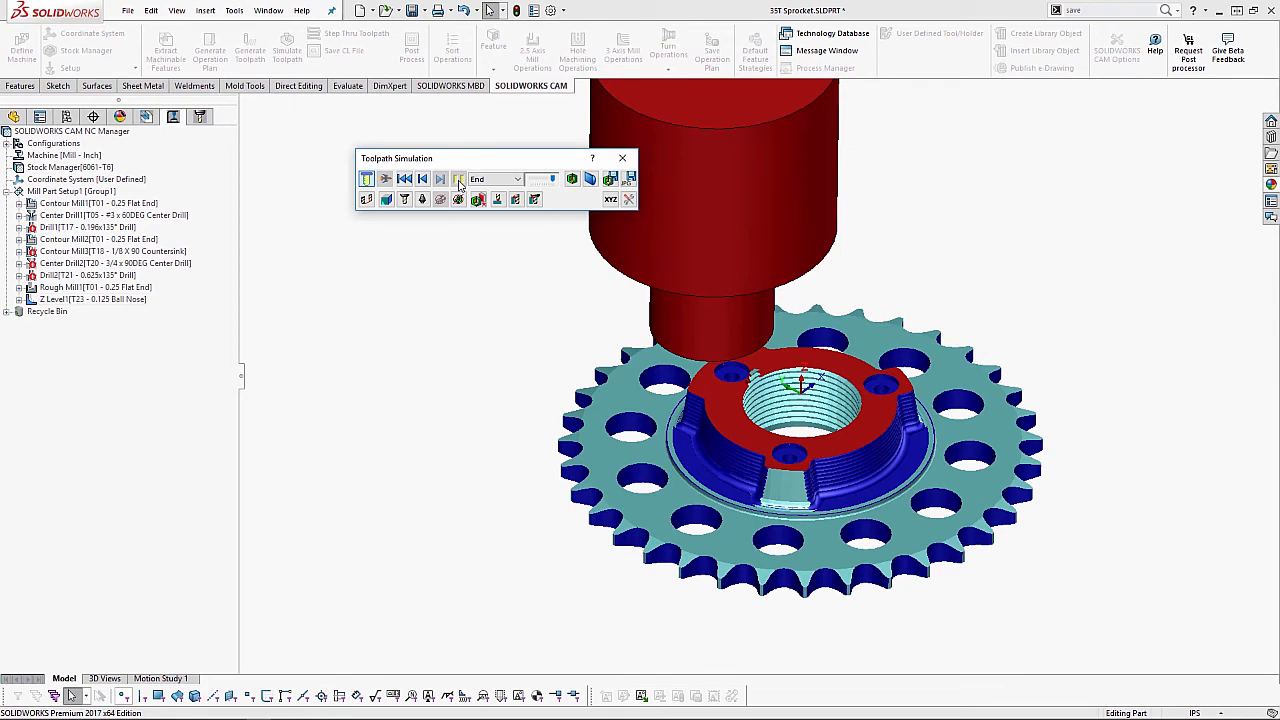
middle_click_drag(793, 462, 786, 428)
scroll(836, 452, "down", 10)
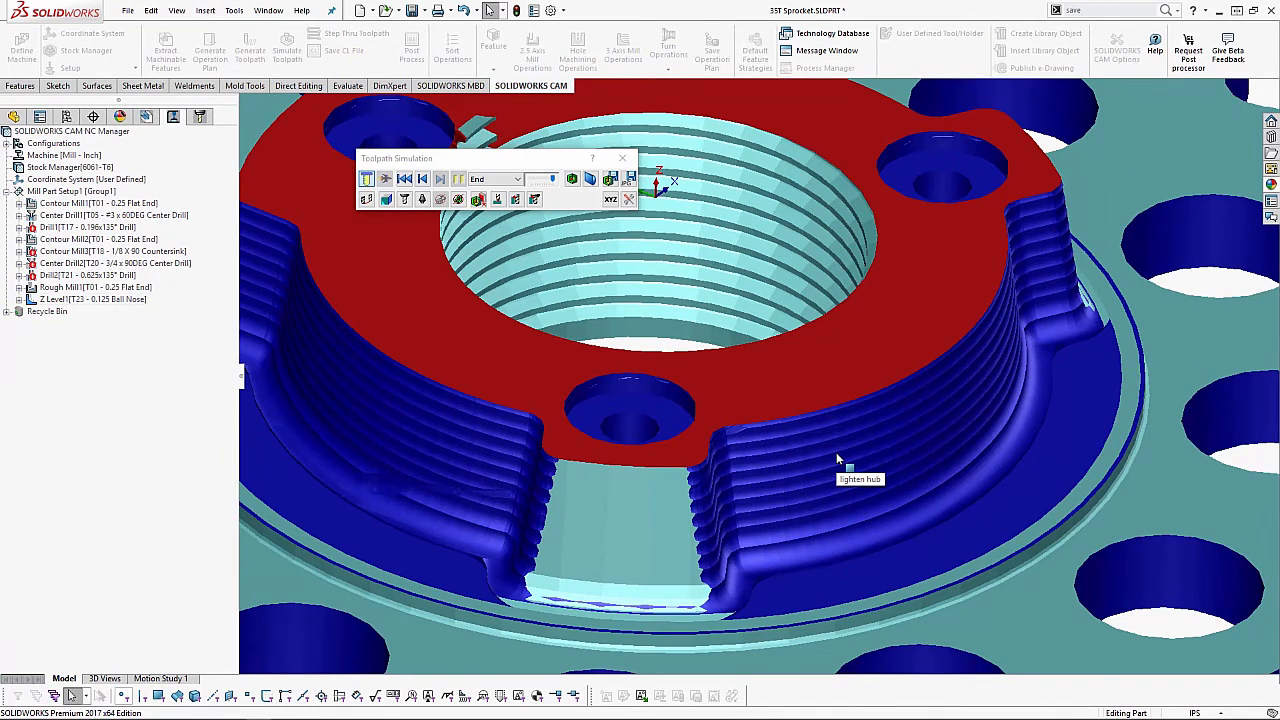
scroll(836, 452, "up", 8)
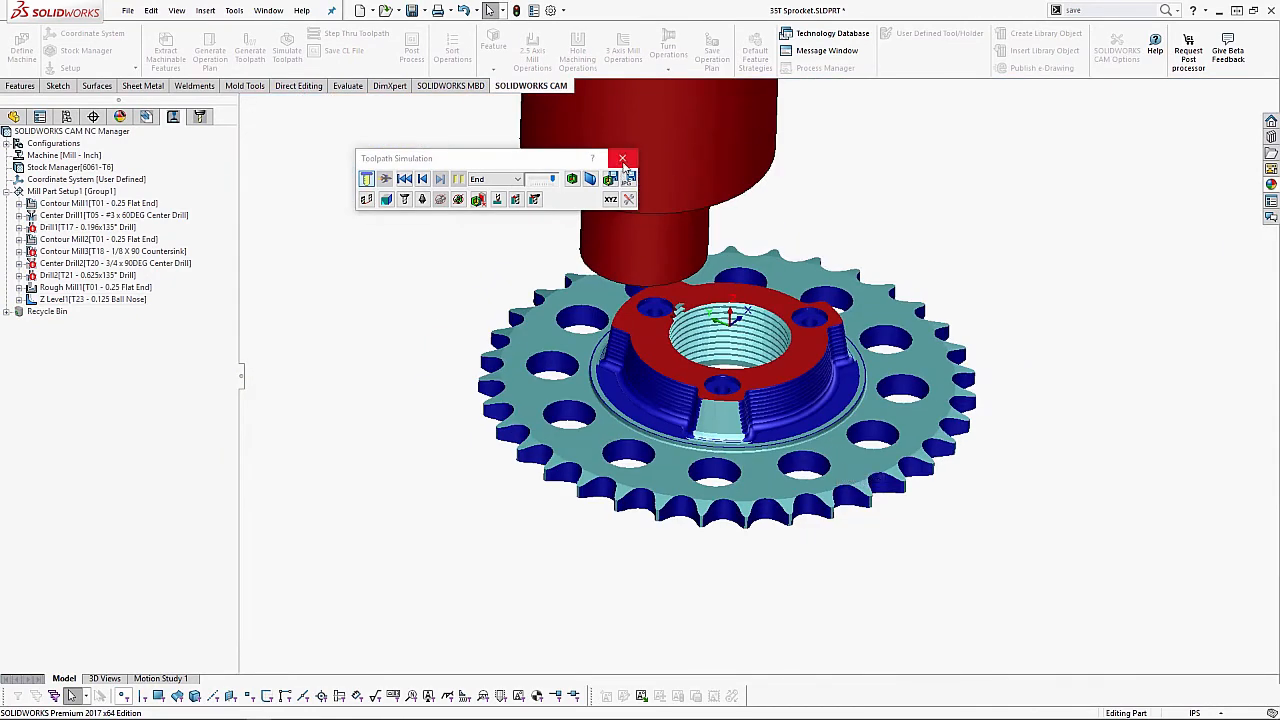
left_click(622, 158)
- Set the mill holder protrusion of the Z Level1 ball nose tool to 1.5in
double_click(134, 301)
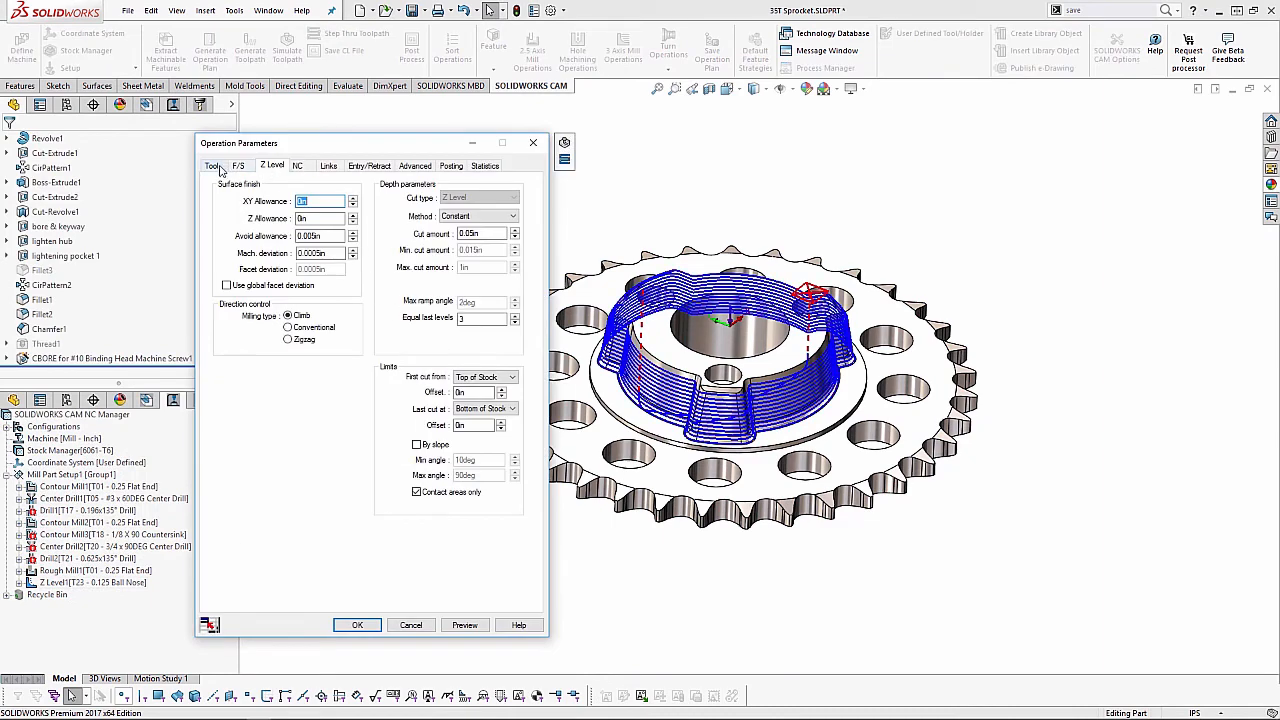
left_click(212, 166)
left_click(262, 186)
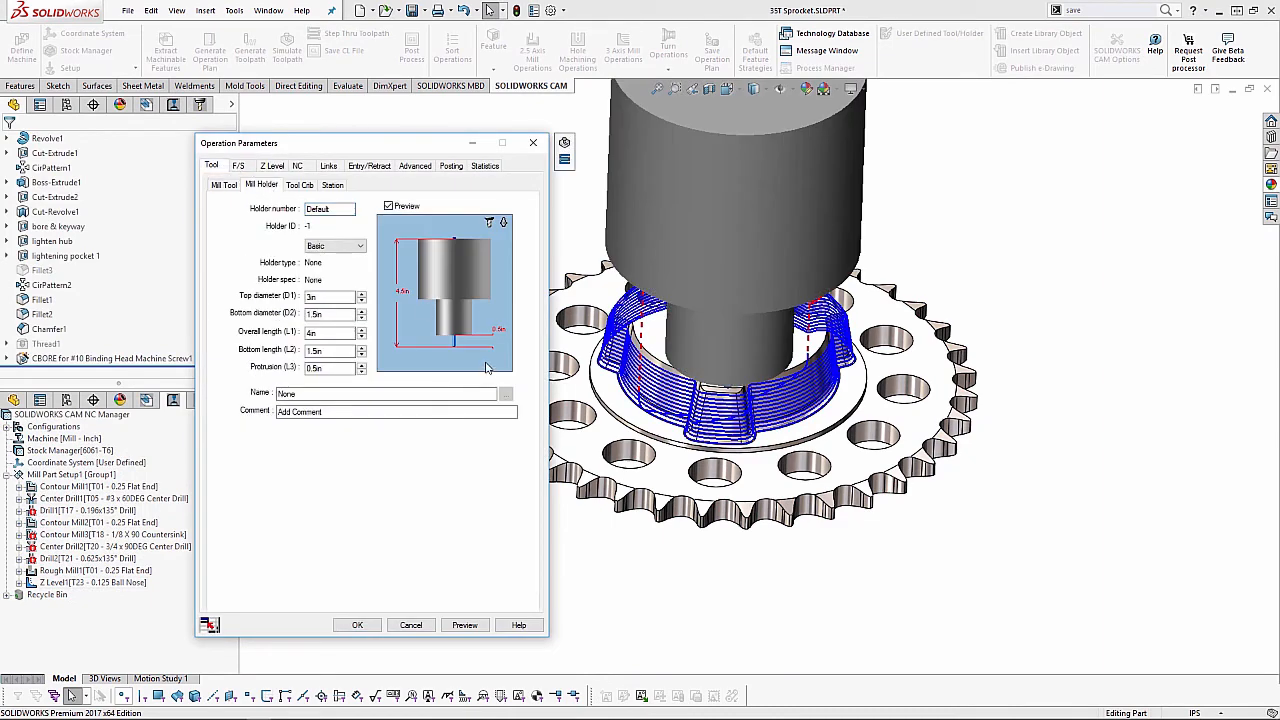
left_click(326, 352)
key("Tab")
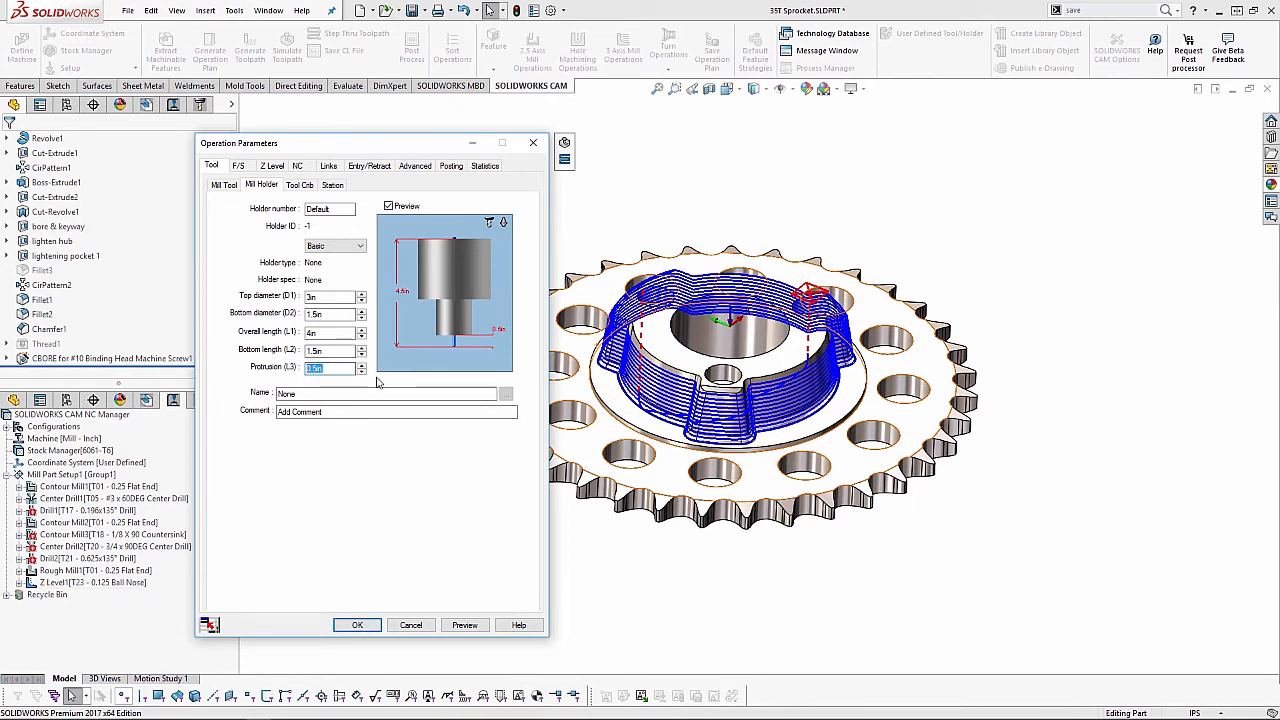
left_click(344, 352)
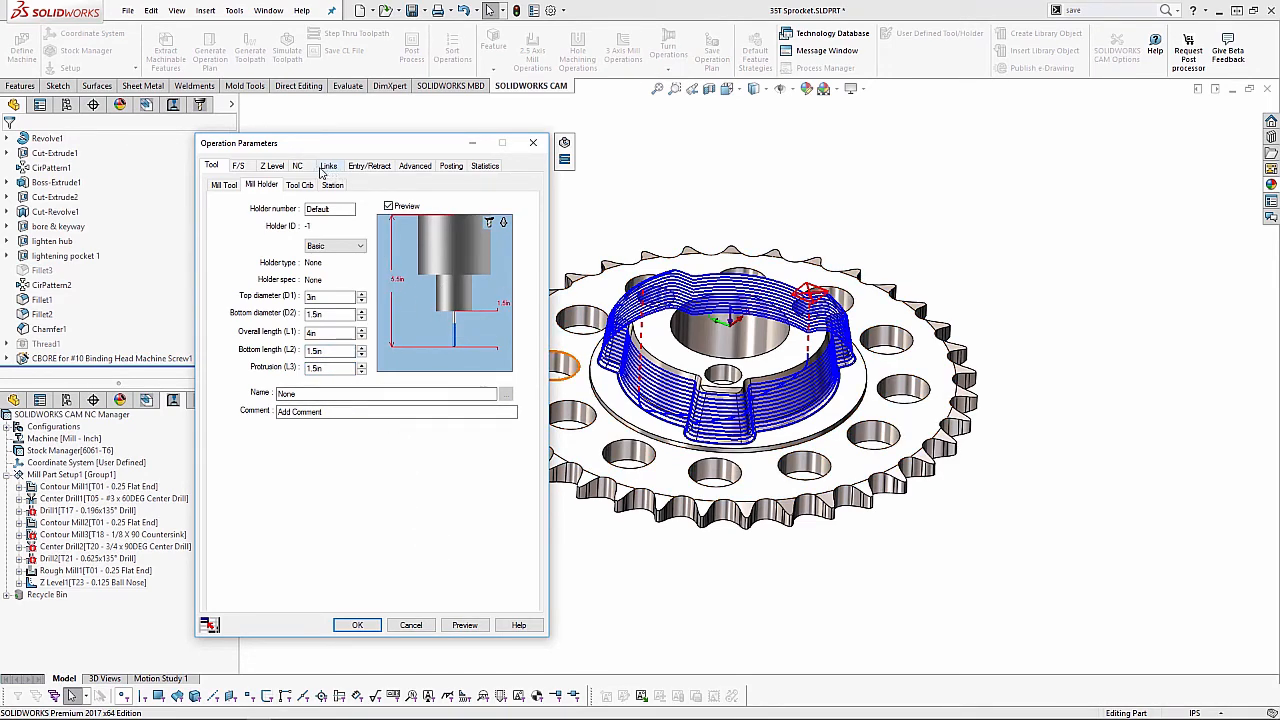
- Set the Z Level cut amount to 0.010in, accept the parameters, and regenerate the toolpaths
left_click(285, 166)
left_click(469, 233)
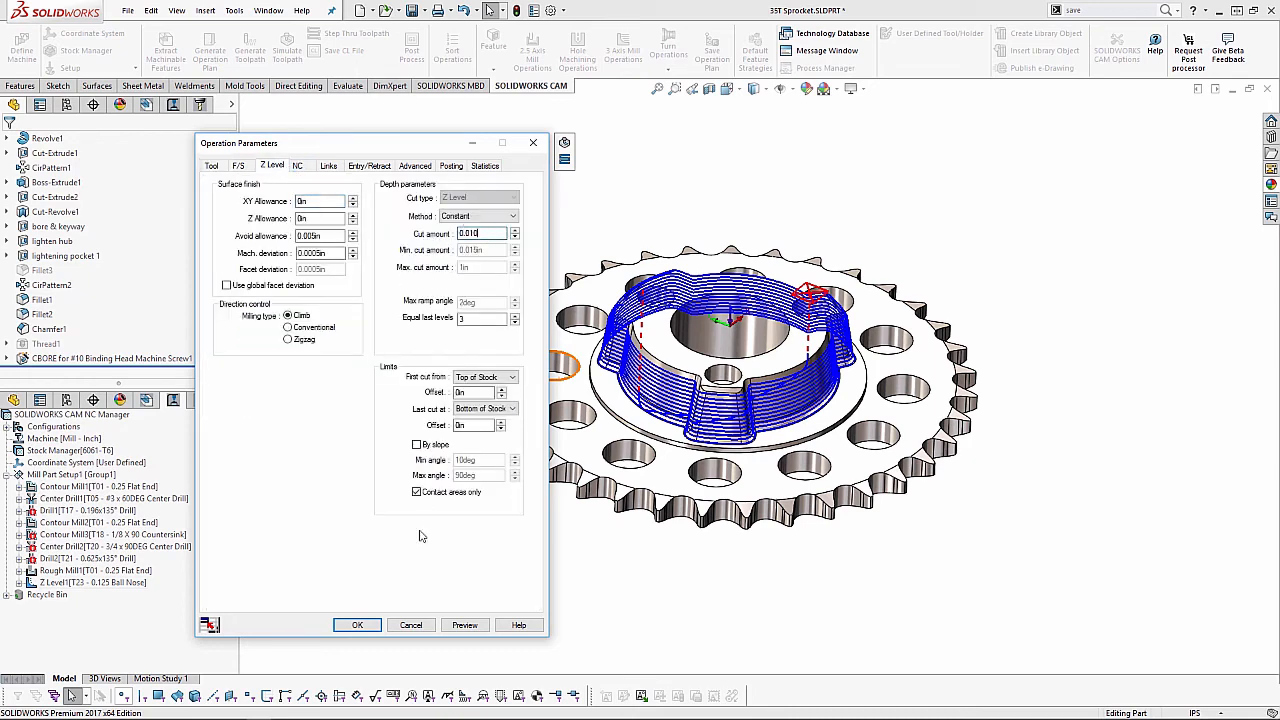
left_click(352, 624)
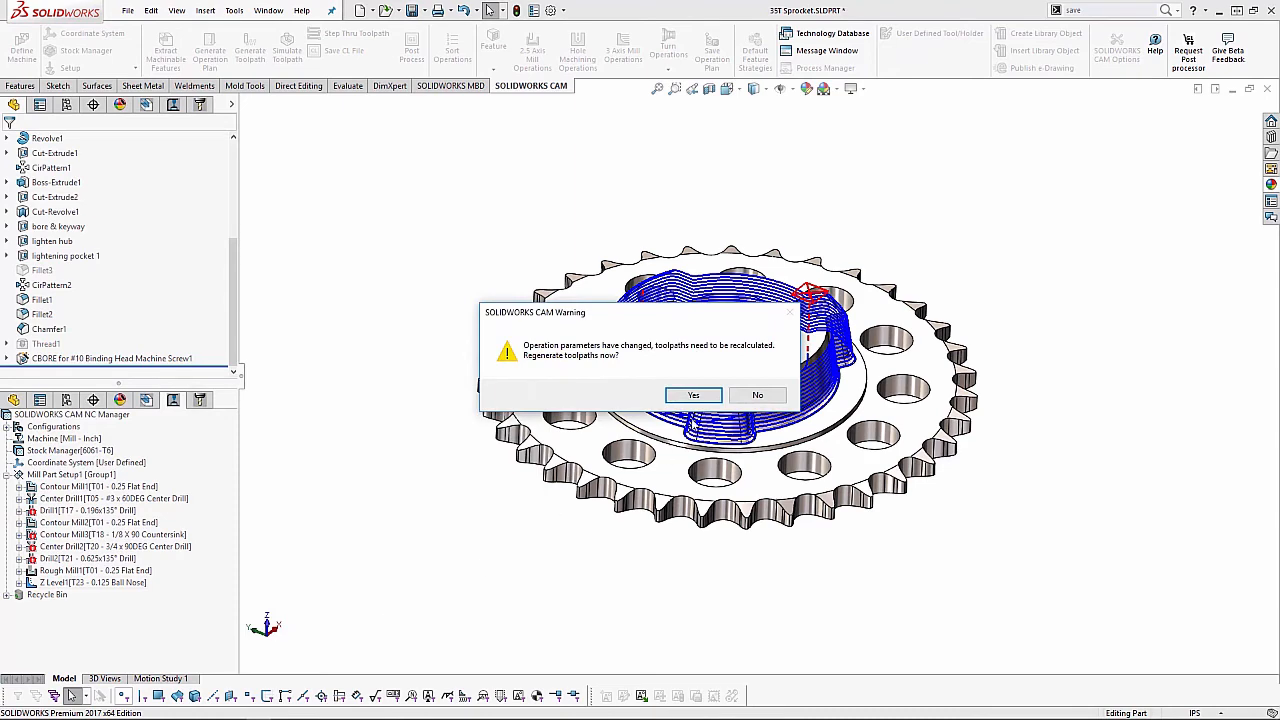
left_click(693, 395)
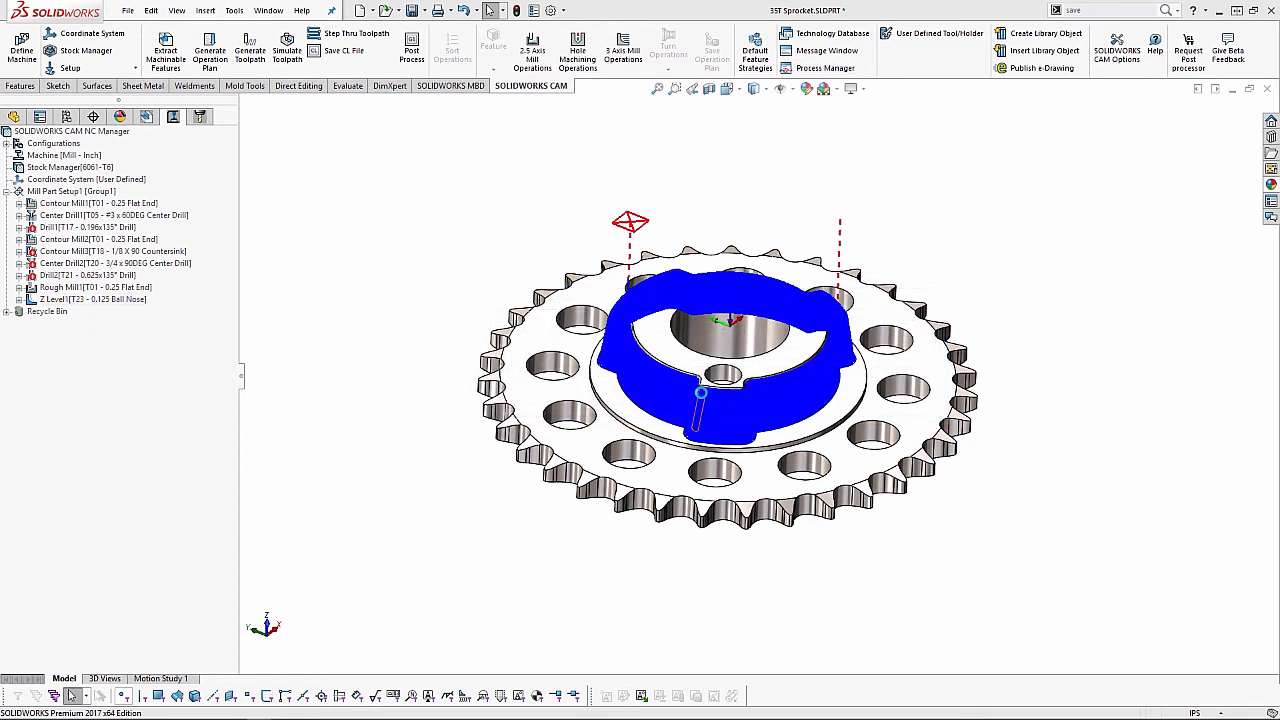
- Simulate all the mill toolpaths again, compare the machined stock with the design part, and close the simulation
left_click(288, 52)
left_click(460, 180)
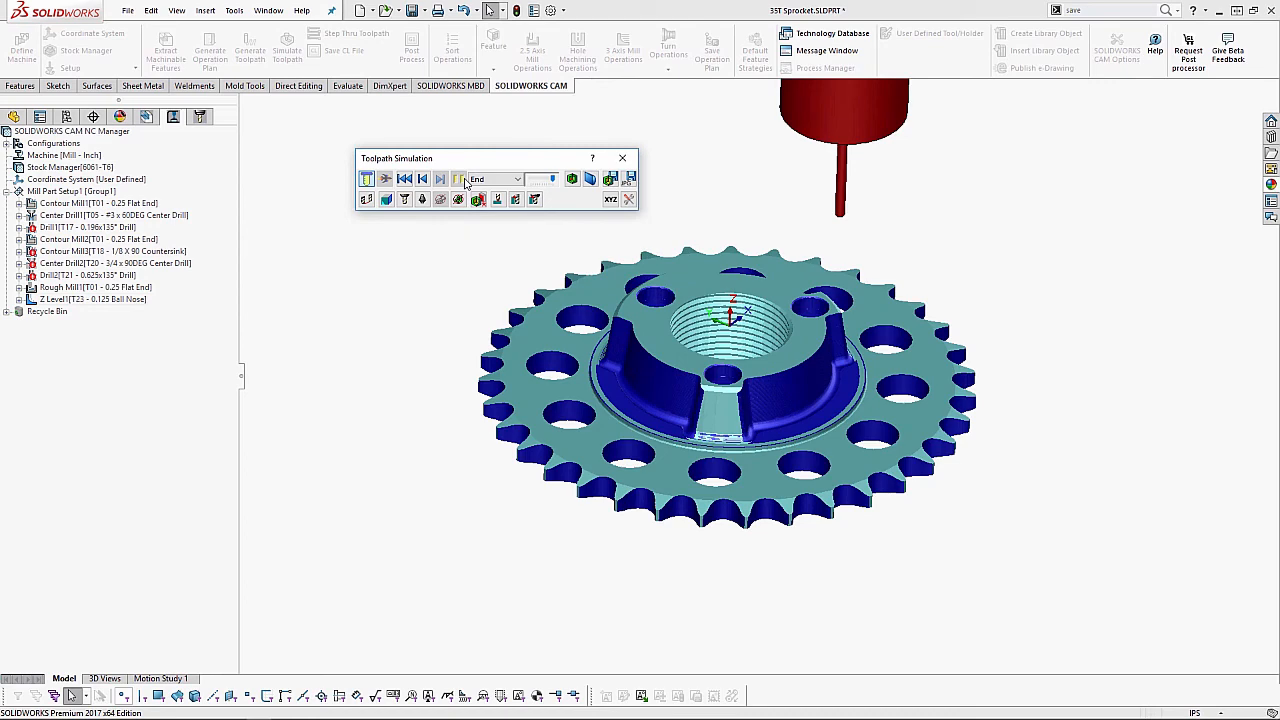
left_click(571, 178)
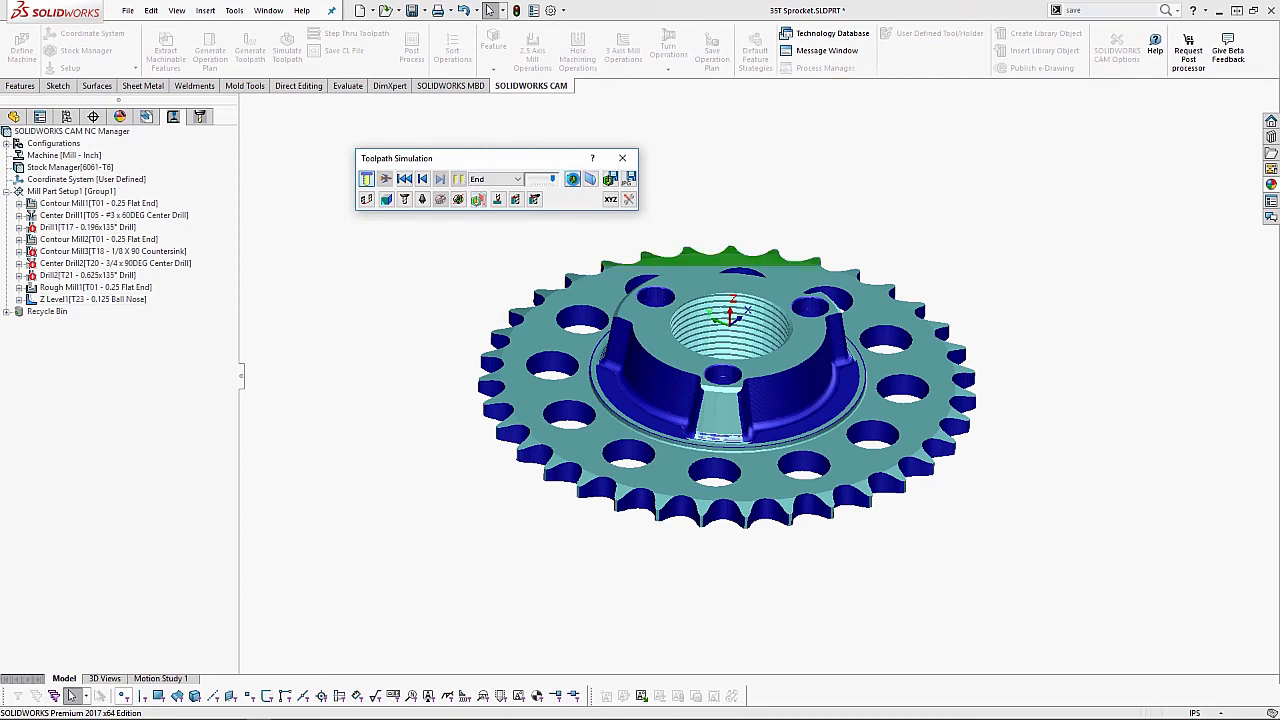
scroll(717, 389, "down", 5)
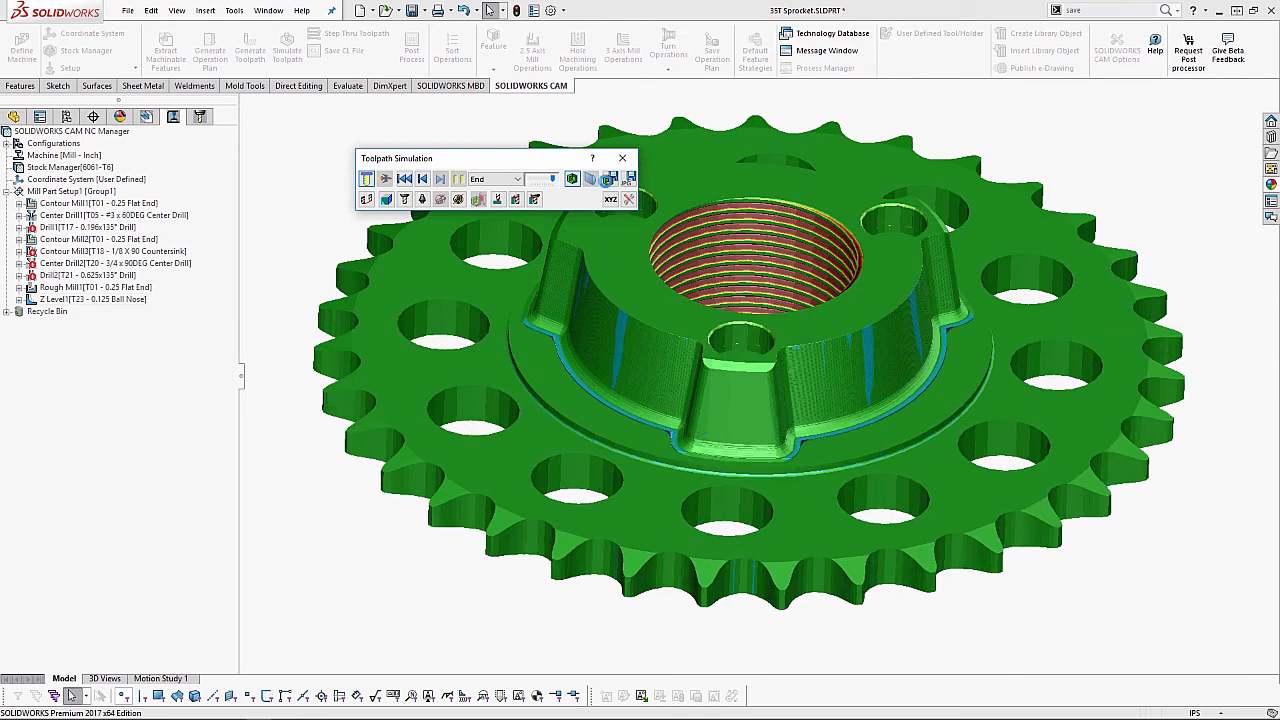
left_click(622, 158)
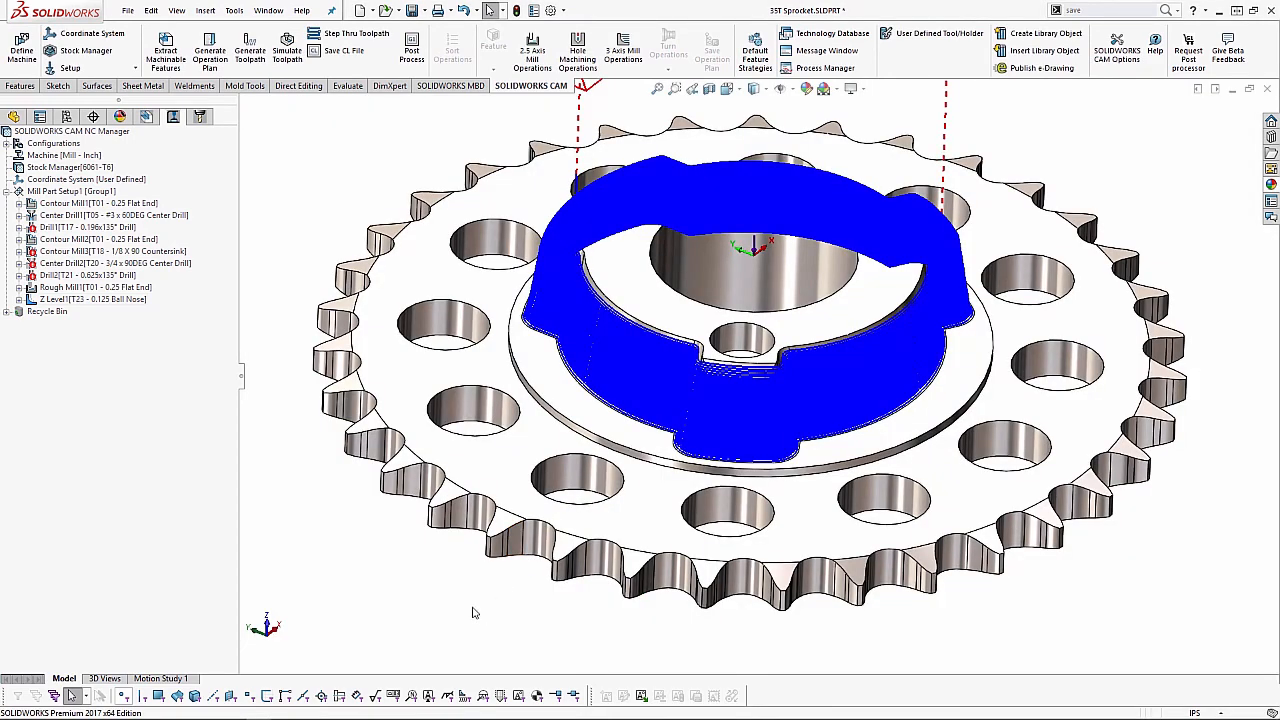